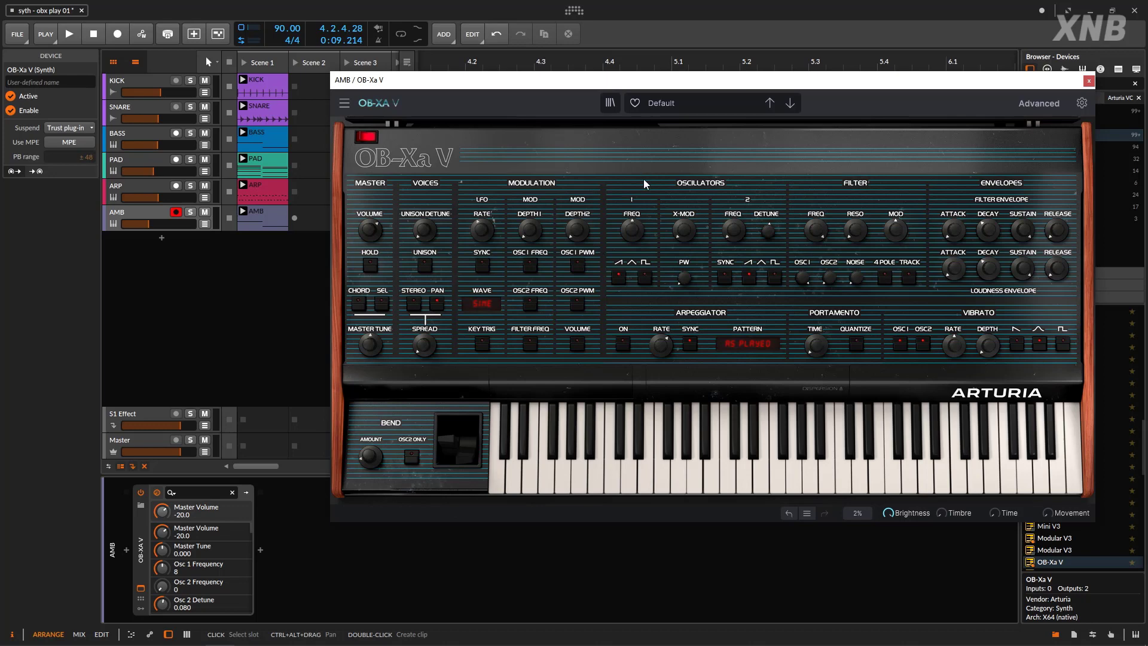
Close the AMB track's OB-Xa V window, play Scene 1 to hear the whole arrangement, and stop playback.
left_click_drag(654, 89, 640, 66)
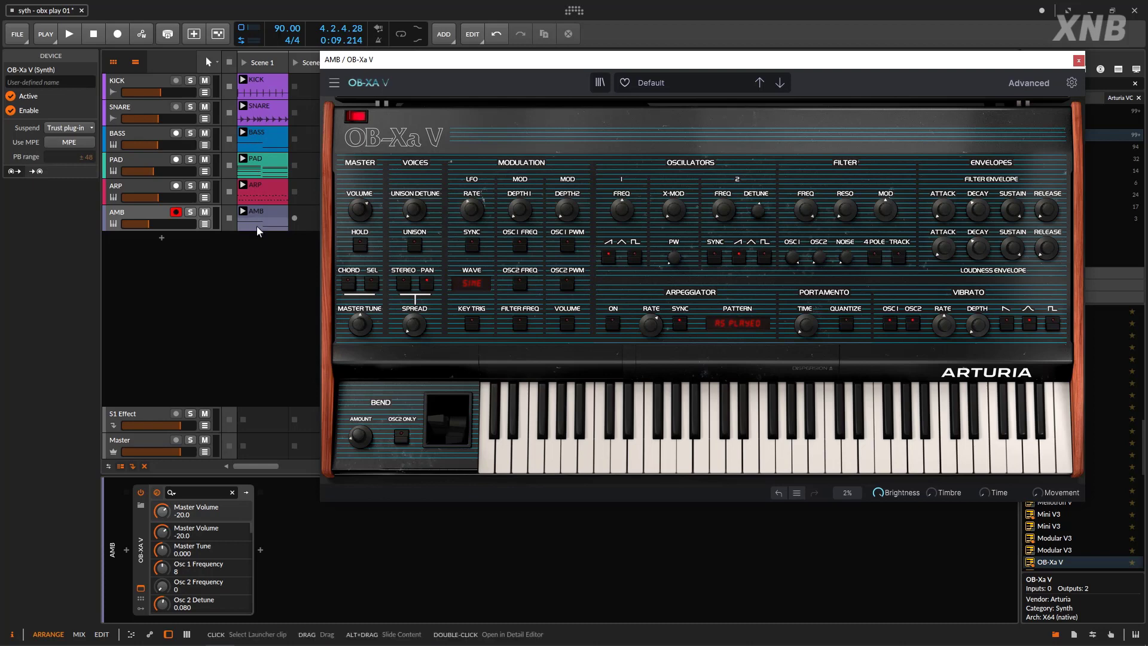
left_click(1078, 59)
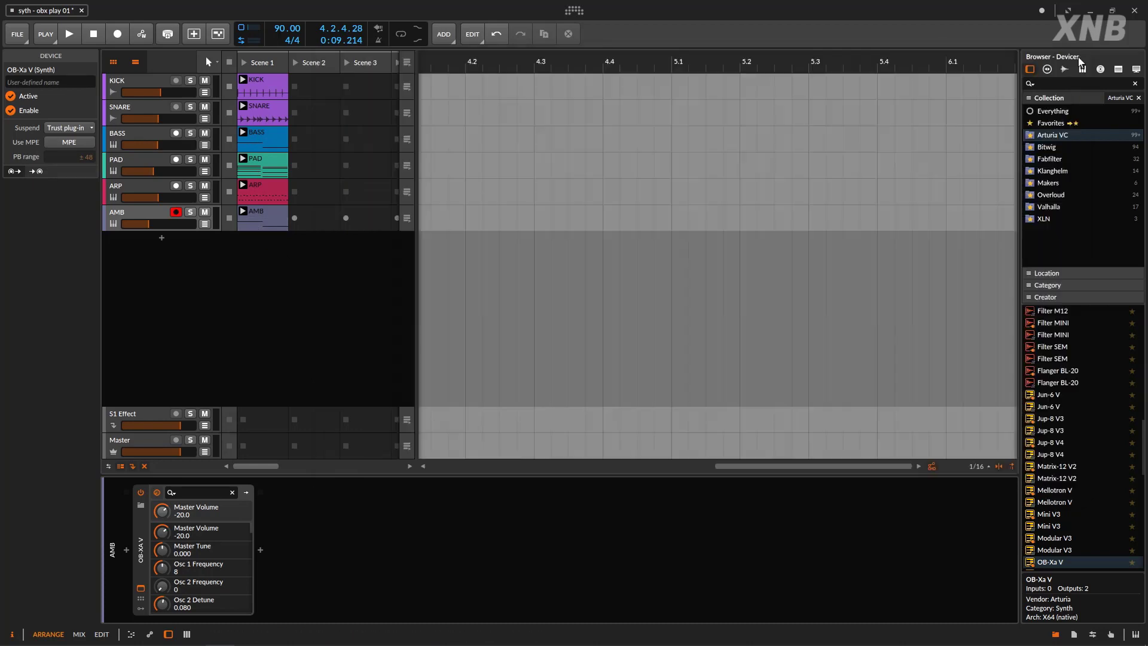
left_click(243, 64)
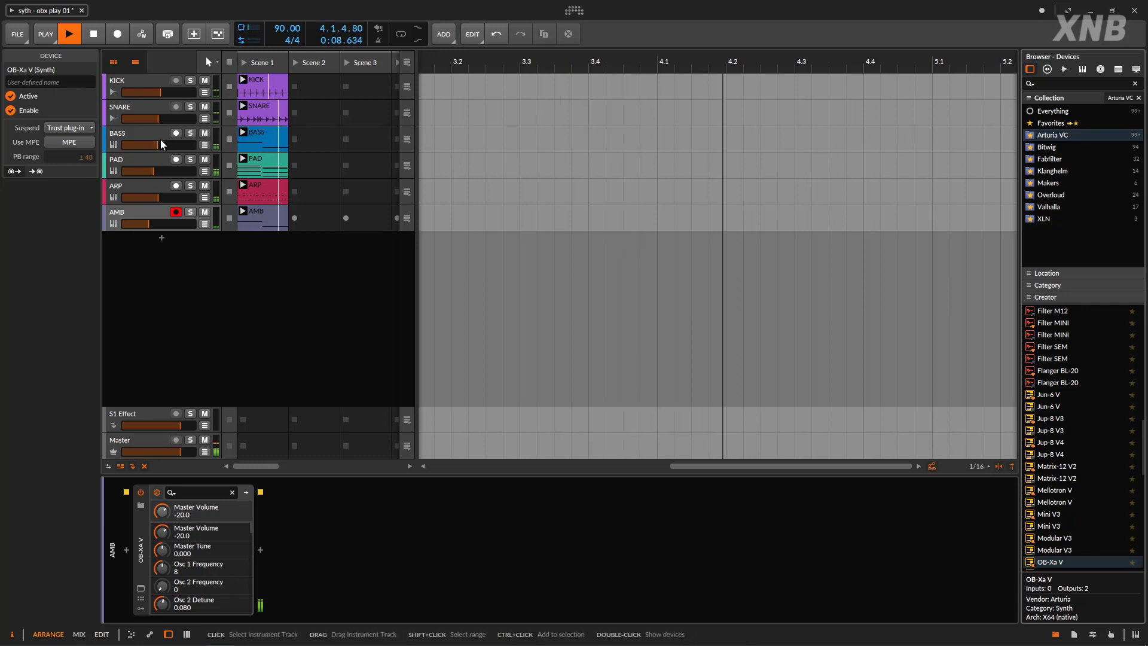
left_click(94, 36)
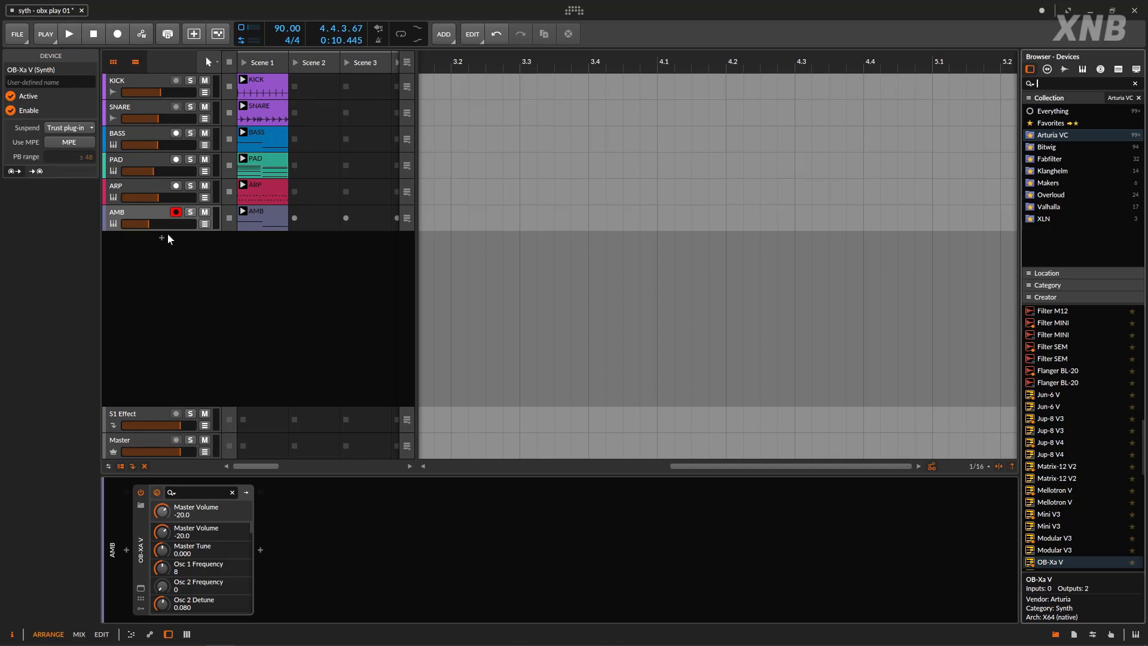
Open the BASS track's OB-Xa V window and solo the BASS track with record arm off while the scene plays.
left_click(152, 131)
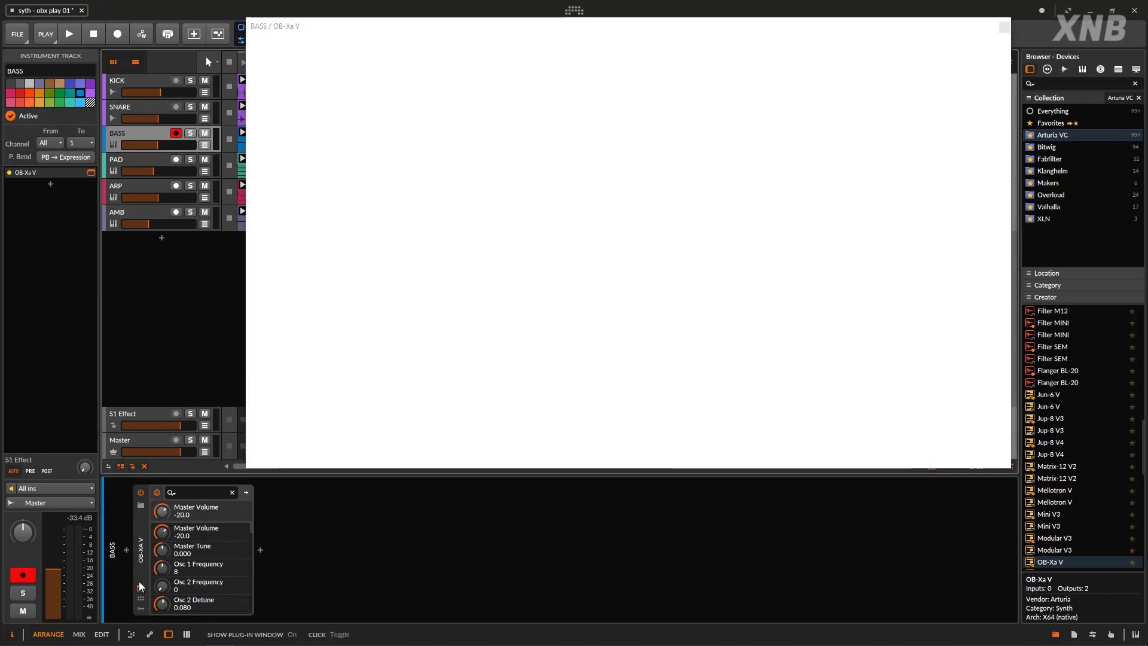
left_click(140, 588)
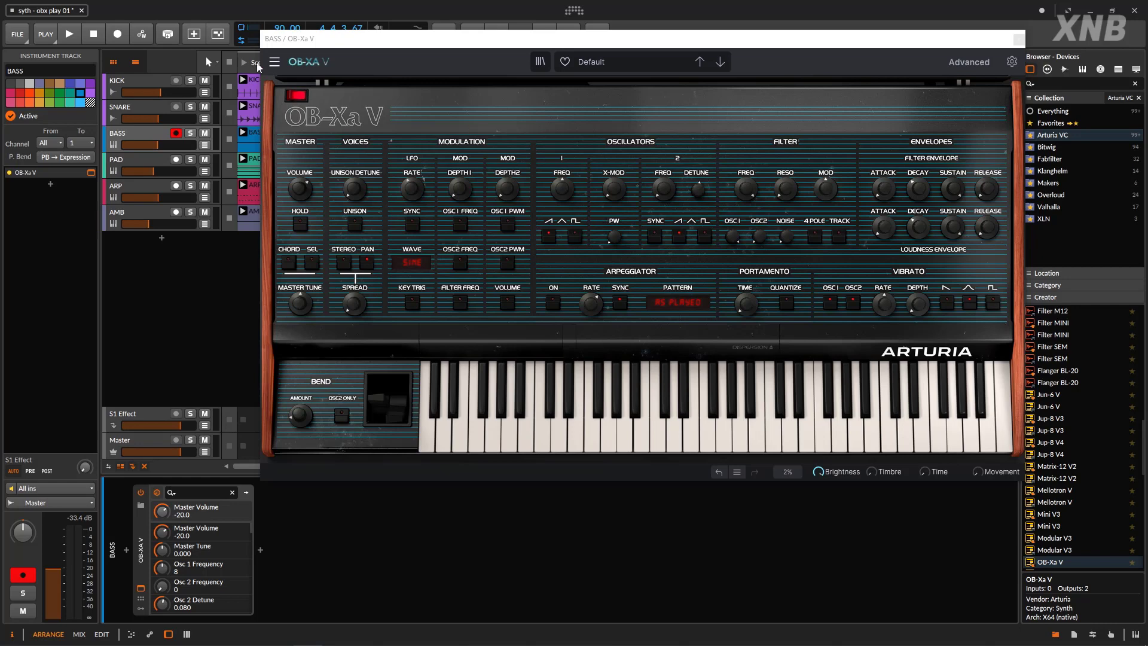
left_click(70, 35)
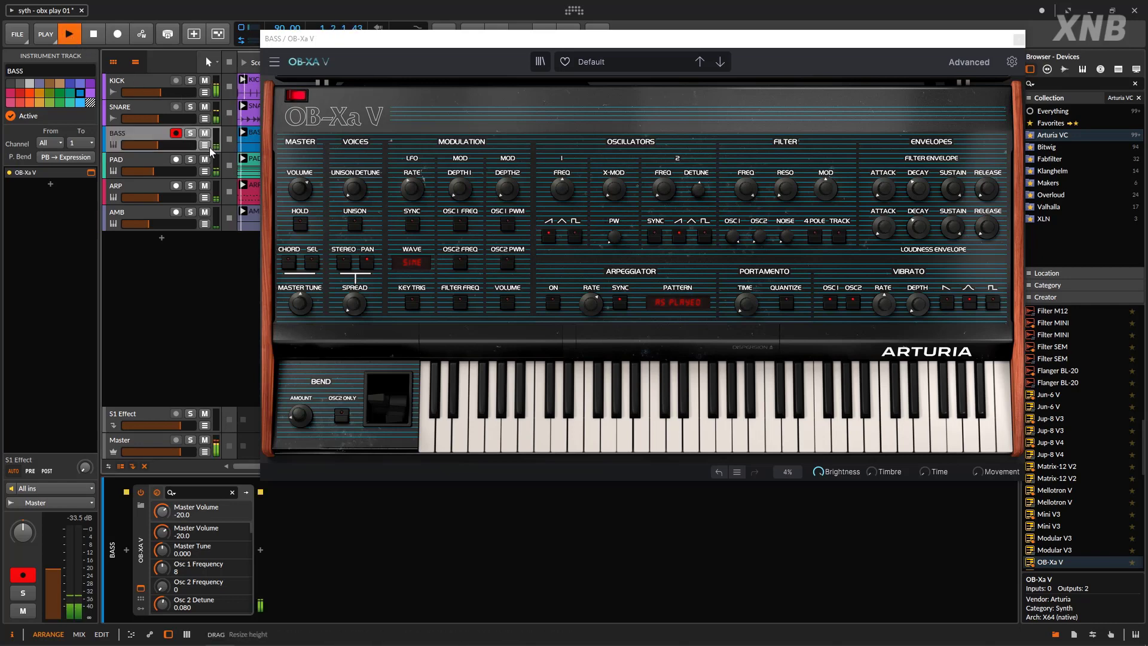
left_click(190, 132)
left_click(178, 133)
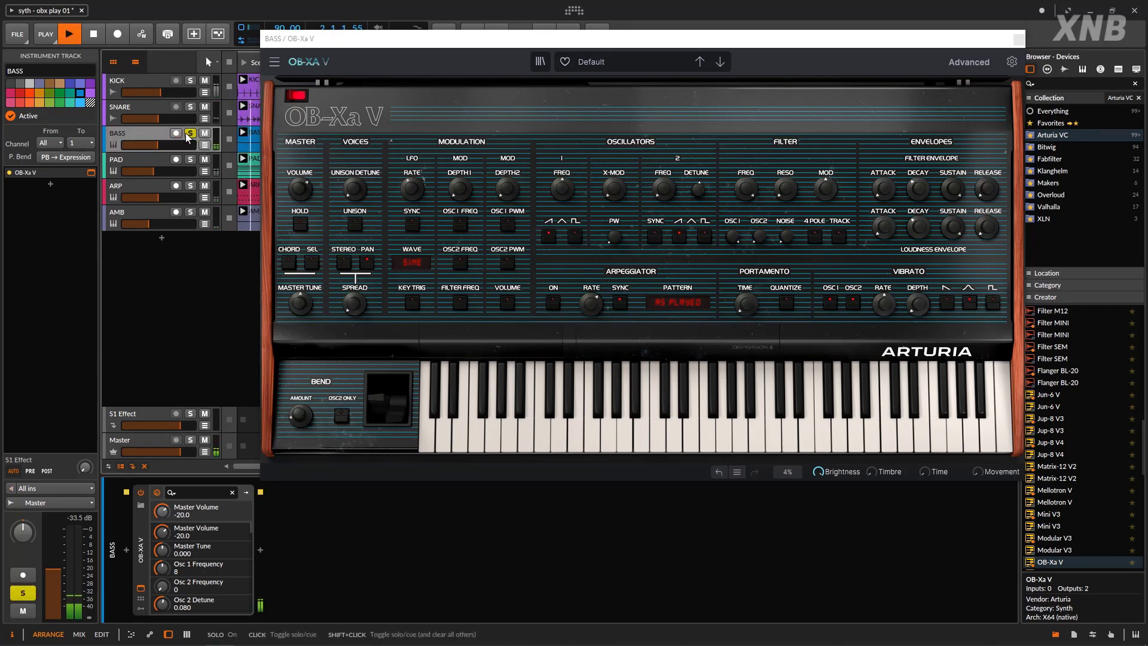
Close the synth window and examine the BASS clip's note pattern in the detail editor, stopping playback at the end.
left_click(1018, 39)
left_click(281, 141)
double_click(281, 142)
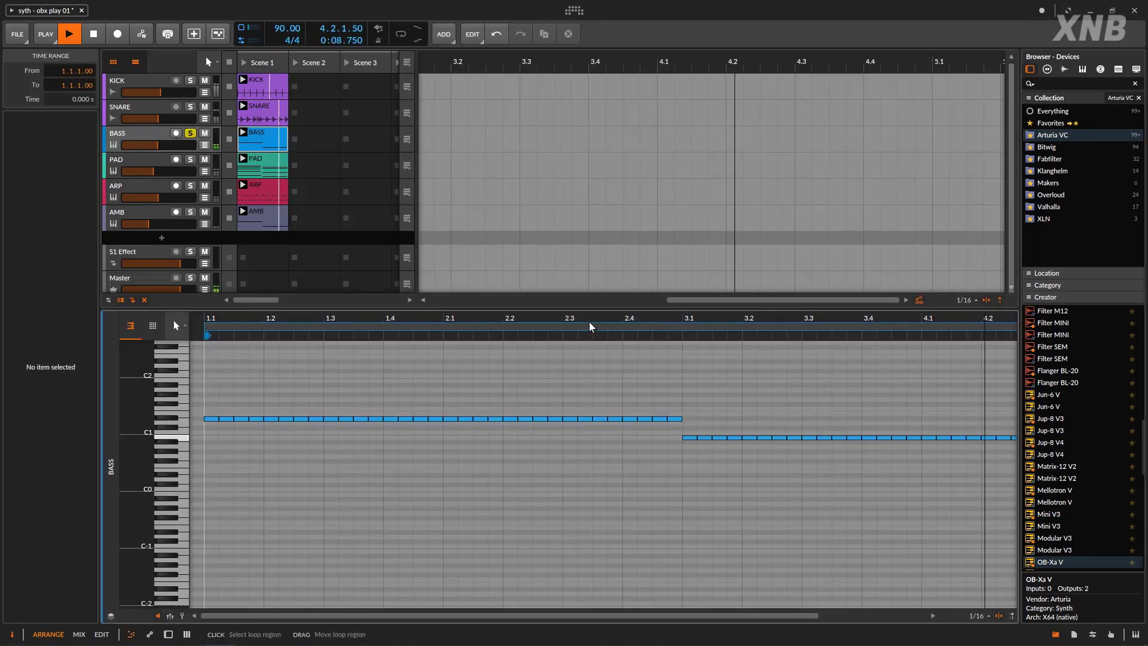
left_click_drag(590, 326, 563, 293)
left_click_drag(141, 423, 196, 435)
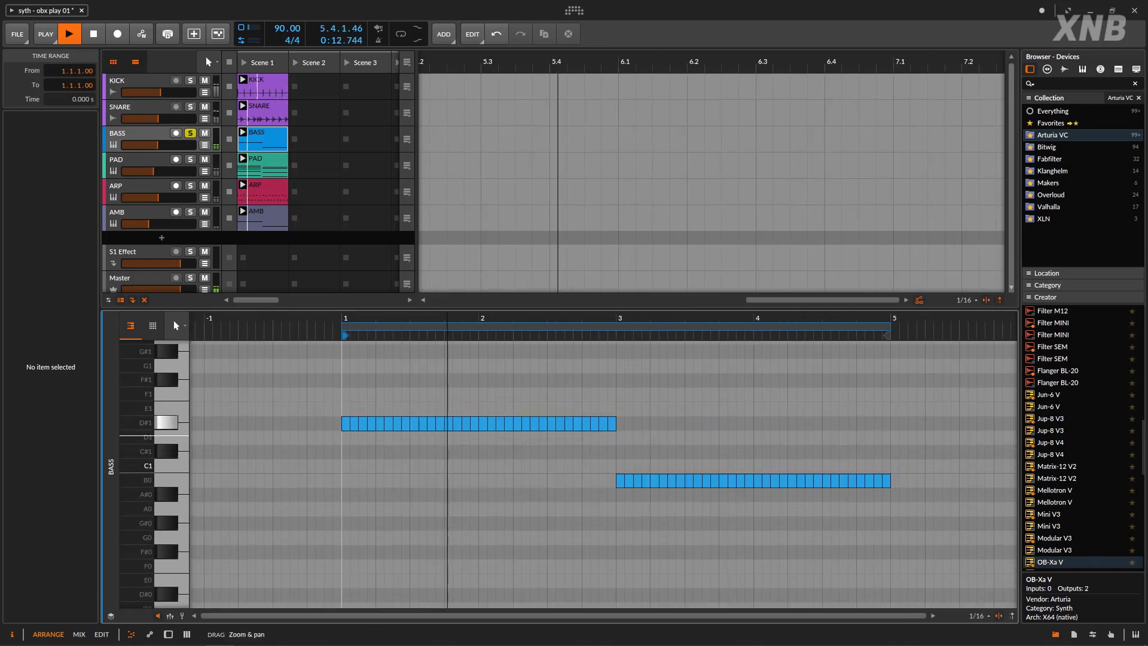
left_click_drag(529, 320, 531, 335)
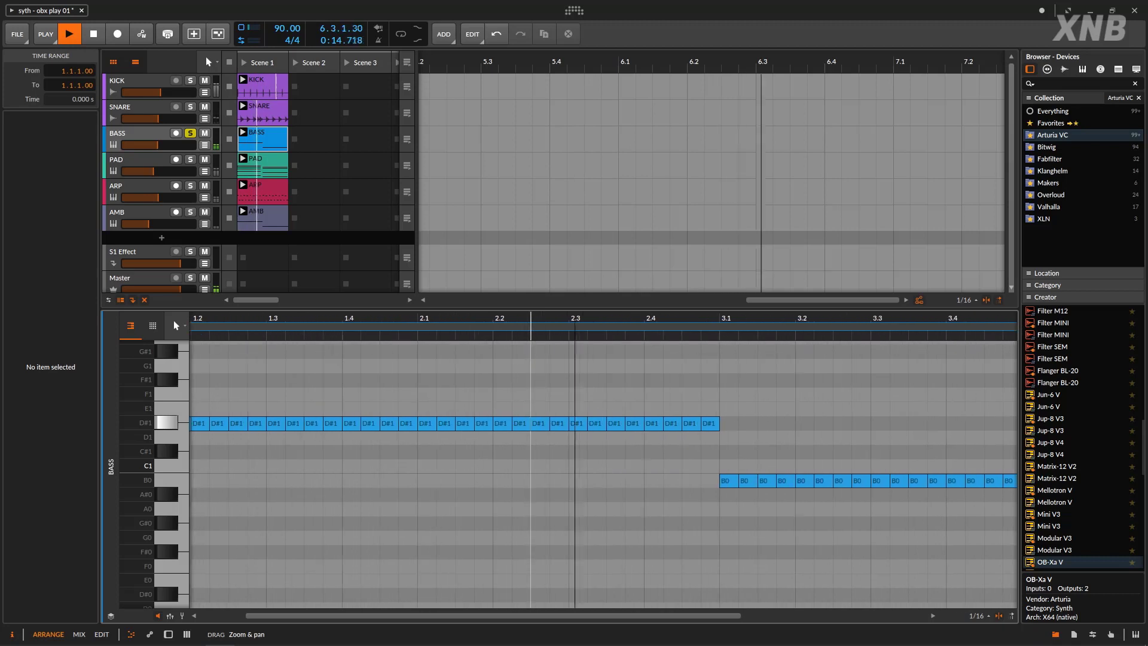
key("space")
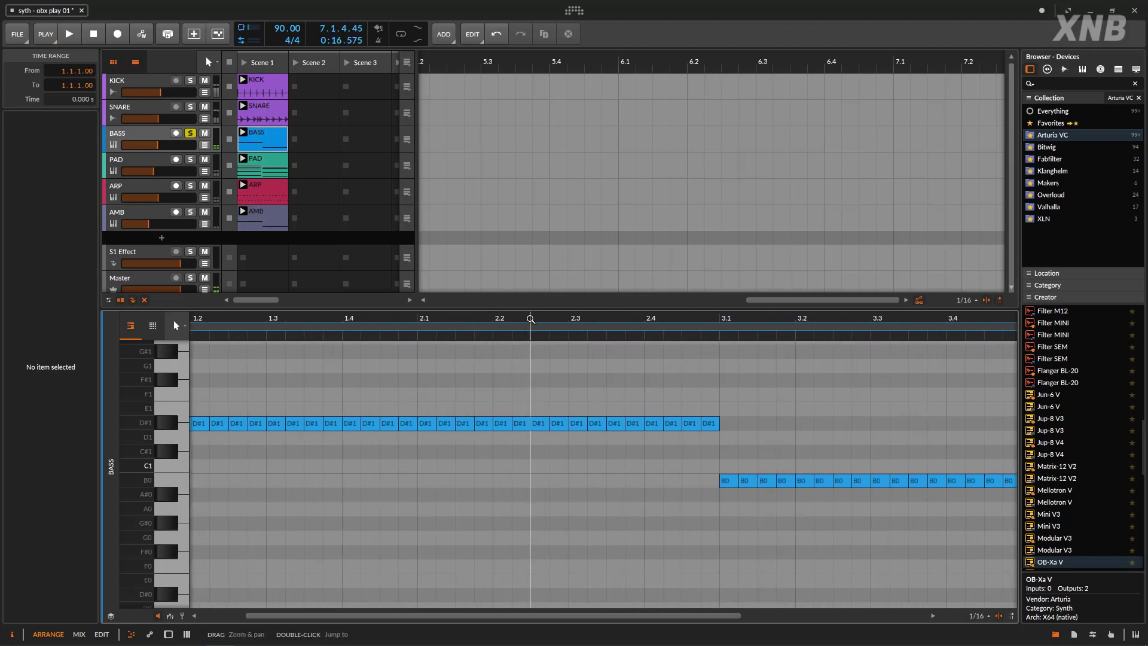
Return to the BASS track's devices, reopen its OB-Xa V window and briefly play the default sound.
left_click(138, 134)
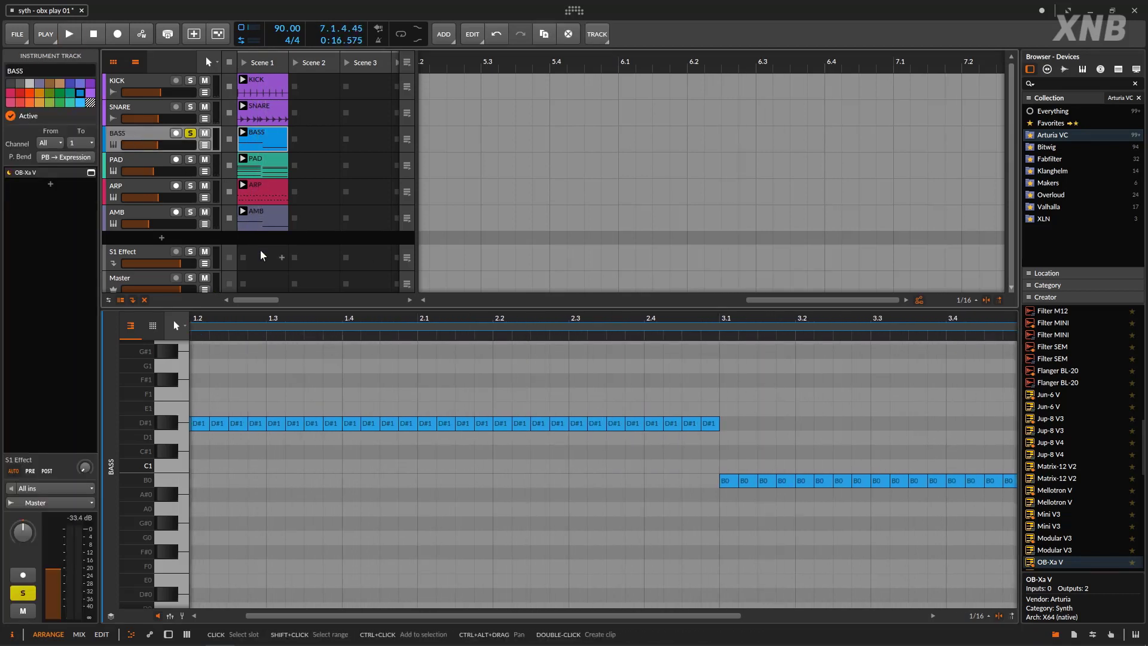
double_click(149, 141)
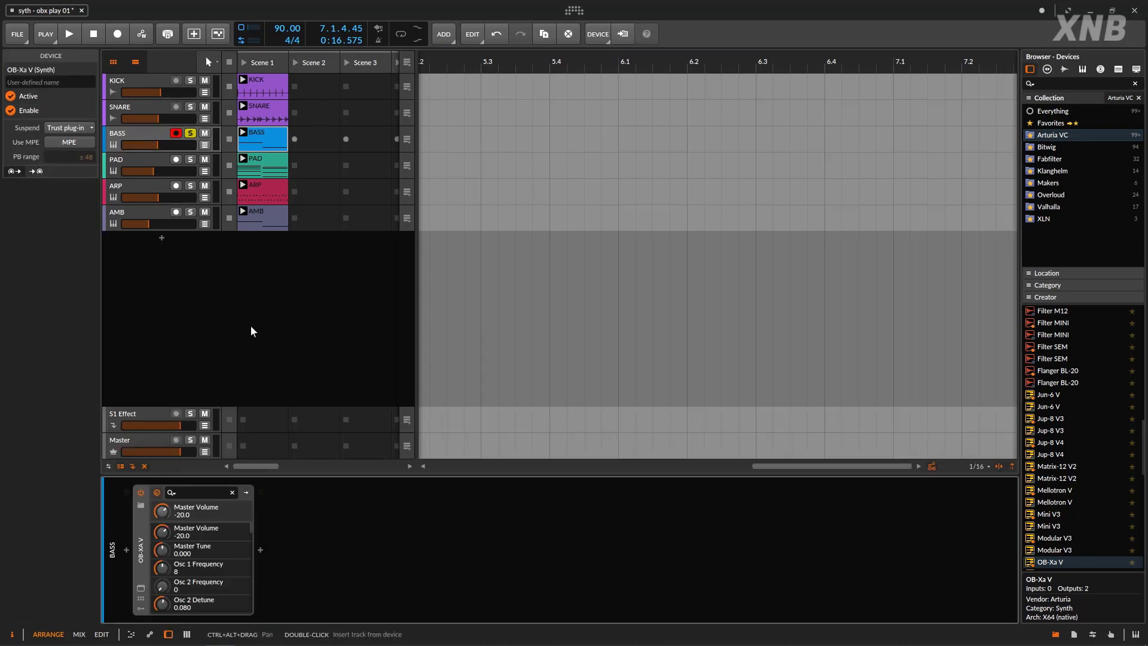
left_click(152, 138)
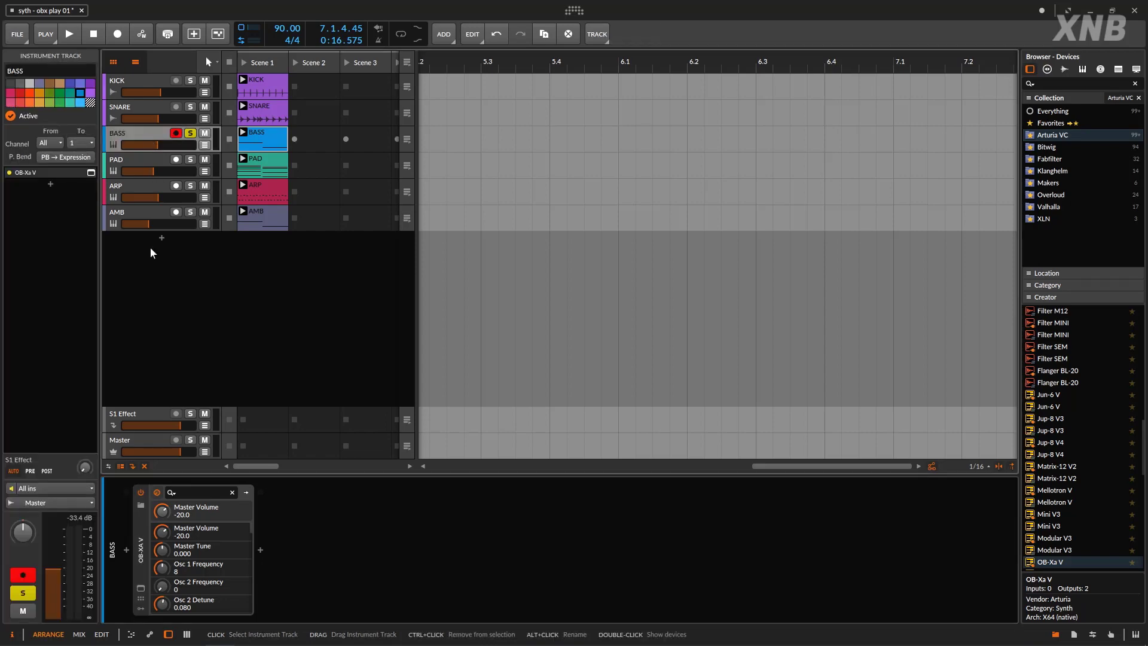
left_click(141, 589)
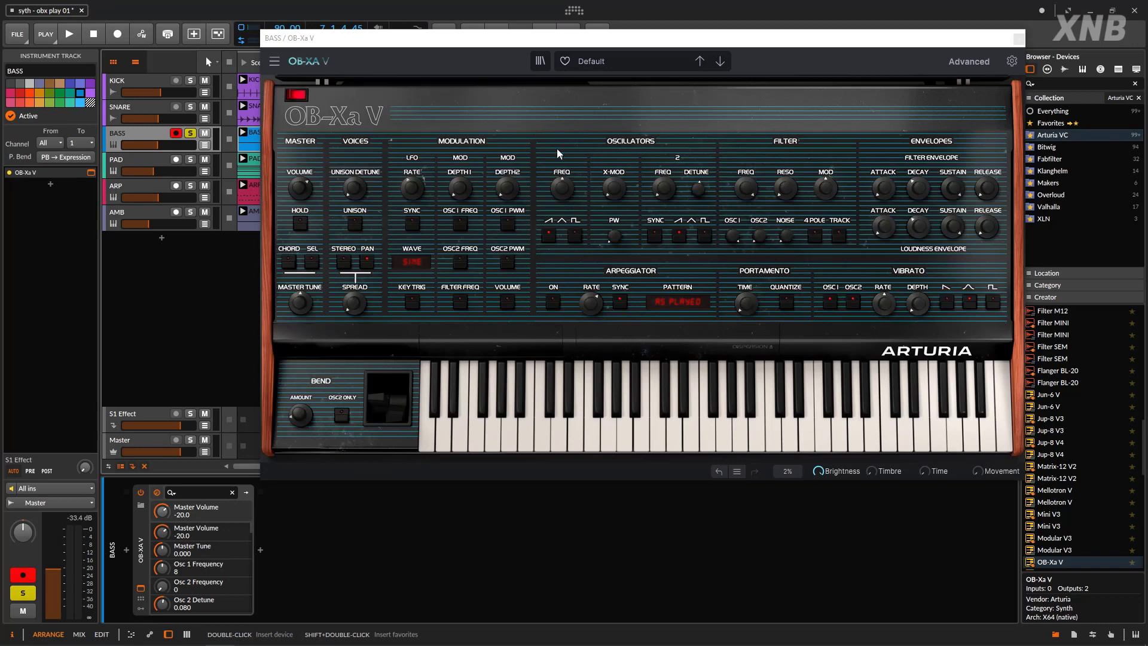
left_click(75, 36)
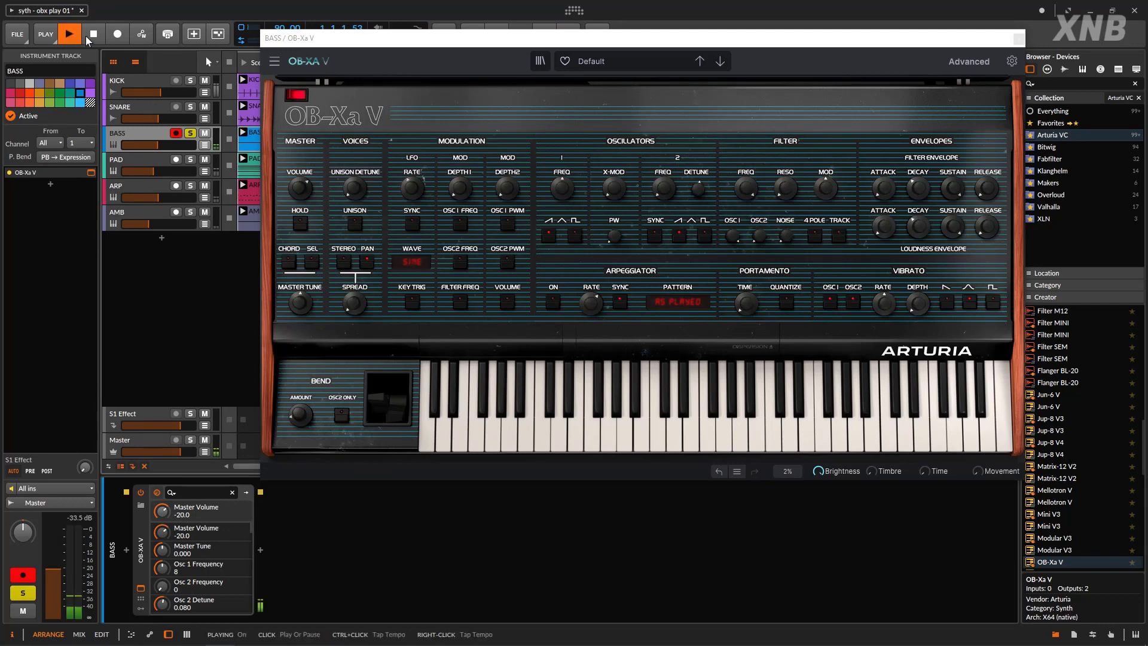
left_click(94, 36)
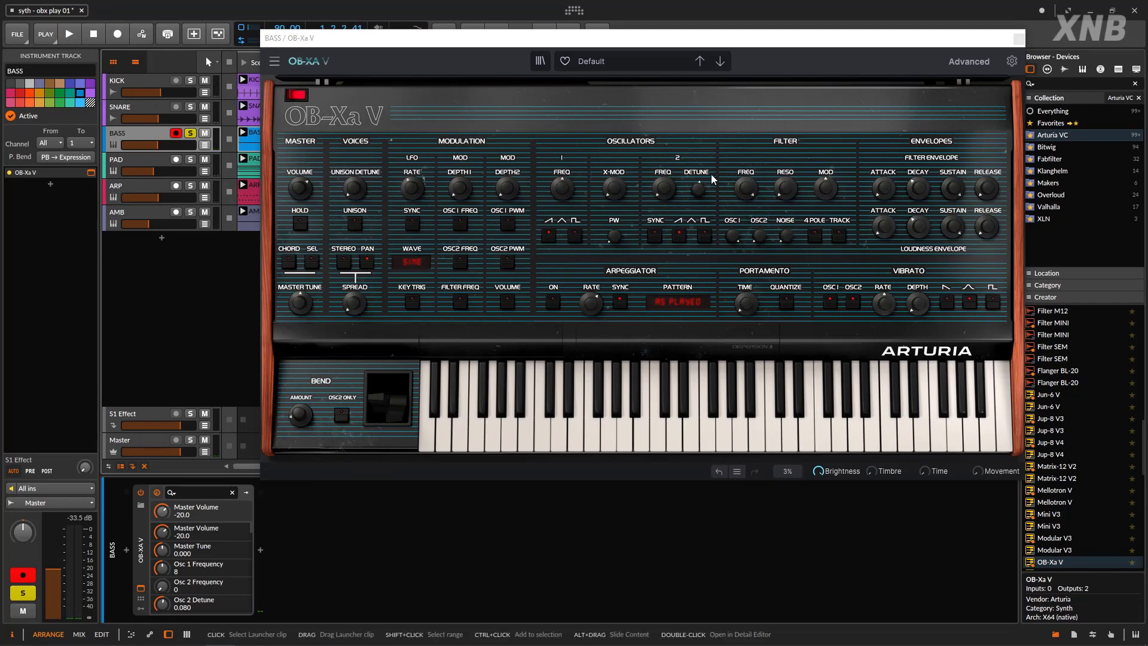
Enable oscillator 1's pulse wave at 16', adjust oscillator 2's level, and set the oscillators' pulse width to 70.
left_click(575, 236)
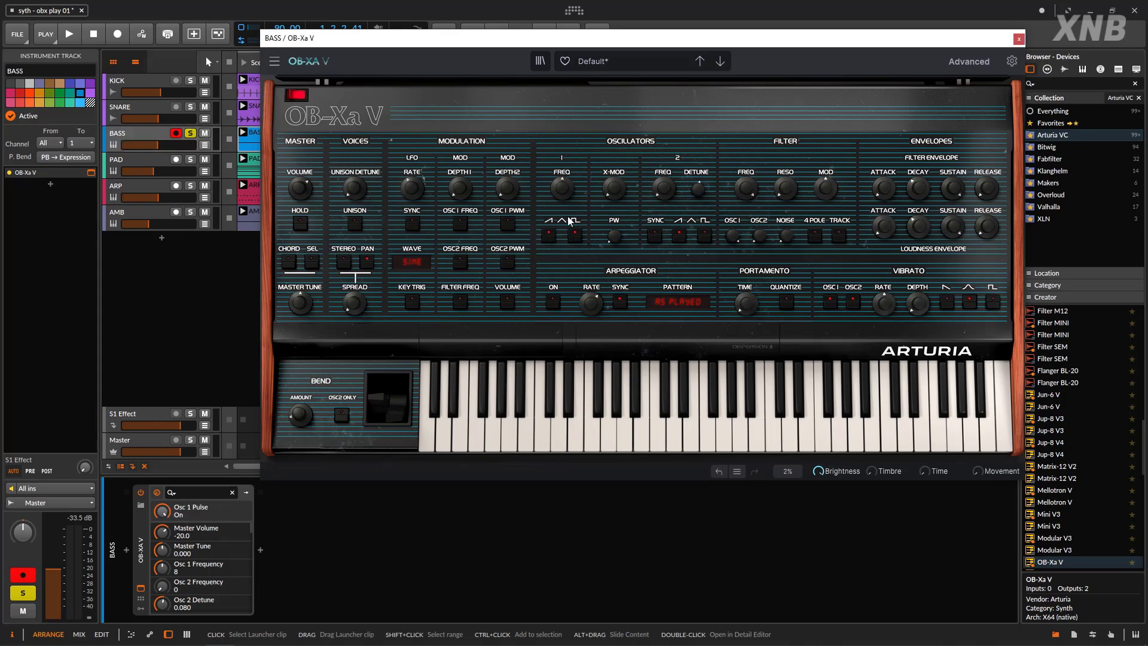
left_click(760, 235)
mouse_move(565, 190)
left_click_drag(564, 190, 564, 179)
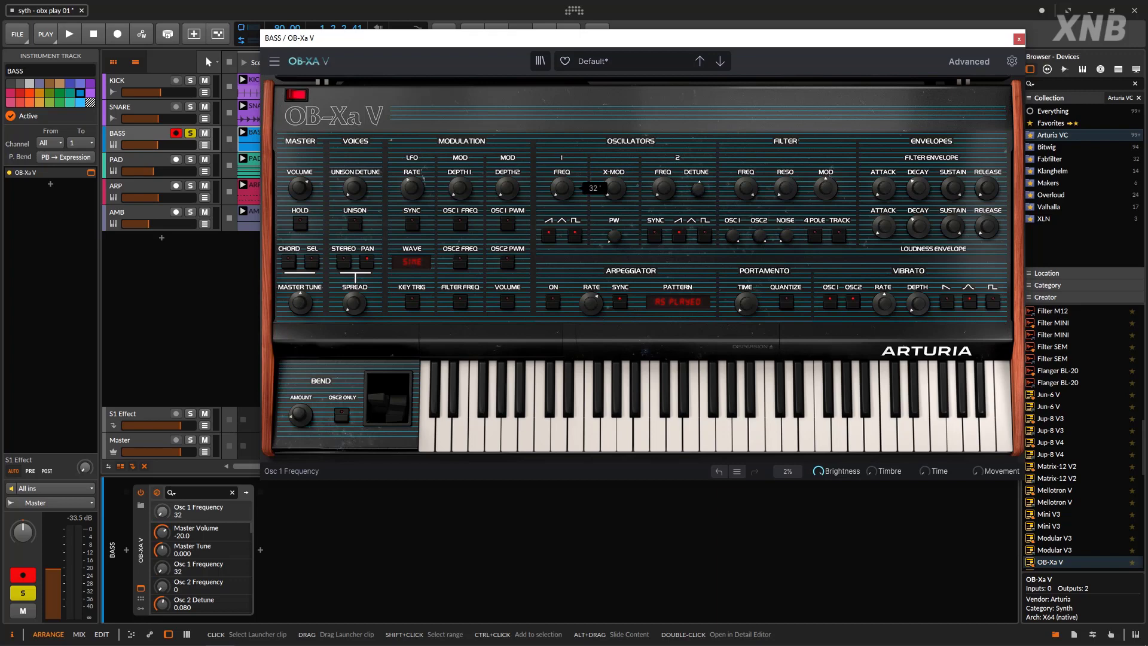
left_click(68, 36)
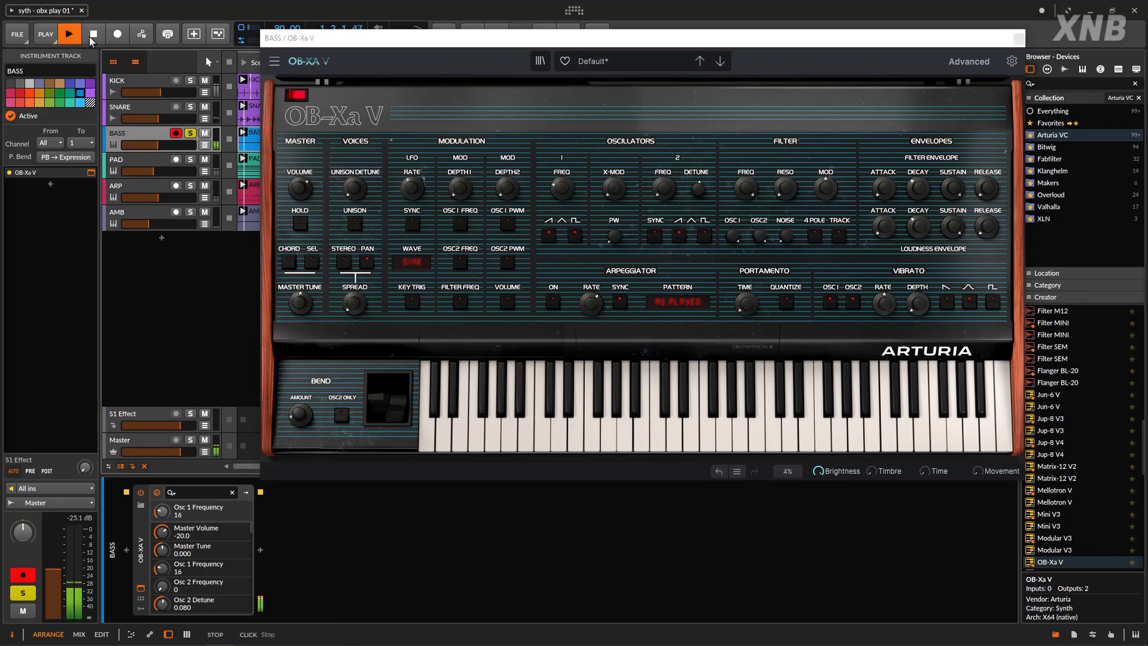
left_click(92, 36)
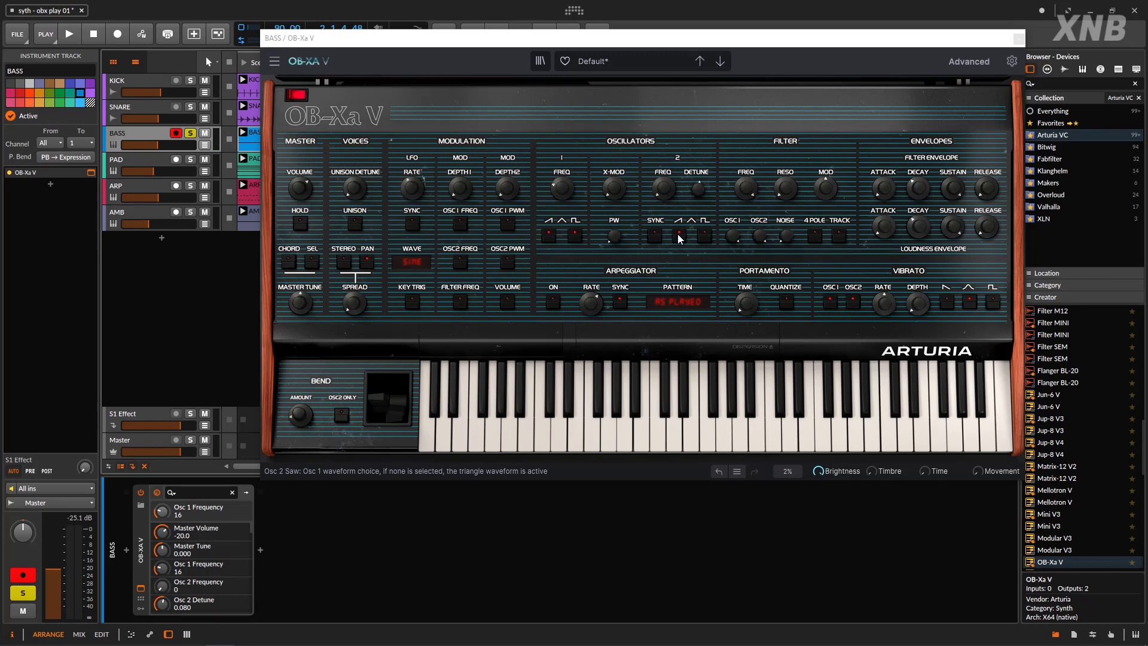
left_click_drag(614, 235, 614, 227)
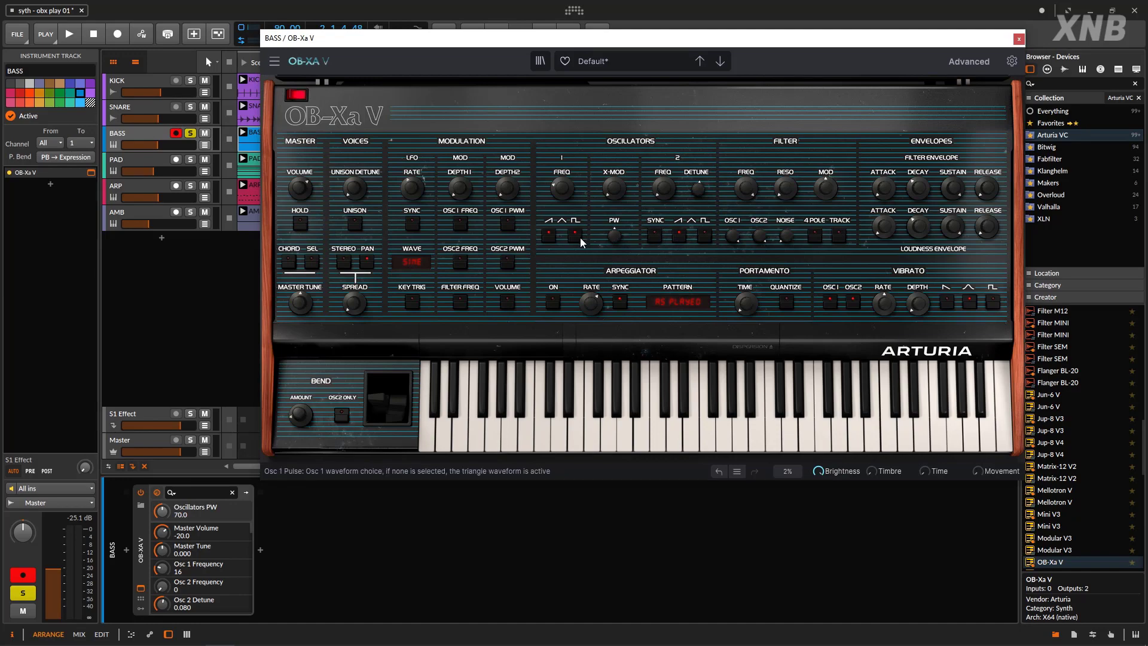
Lower the bass synth's filter frequency and adjust its filter modulation amount during playback.
left_click(70, 33)
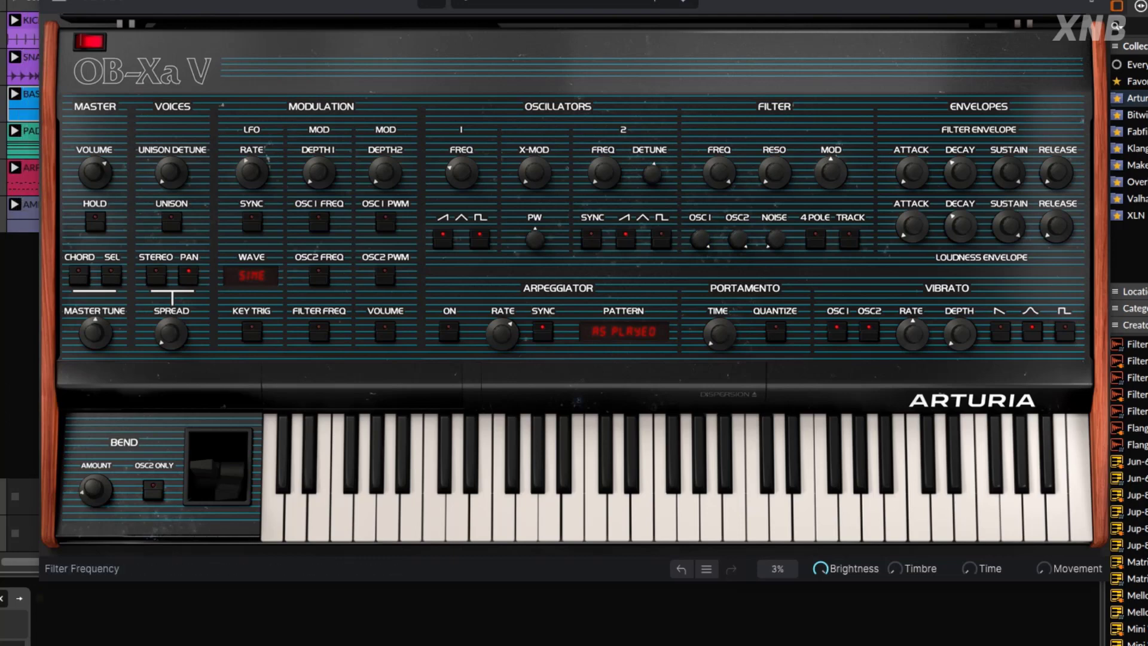
left_click_drag(728, 169, 728, 278)
left_click_drag(831, 174, 831, 165)
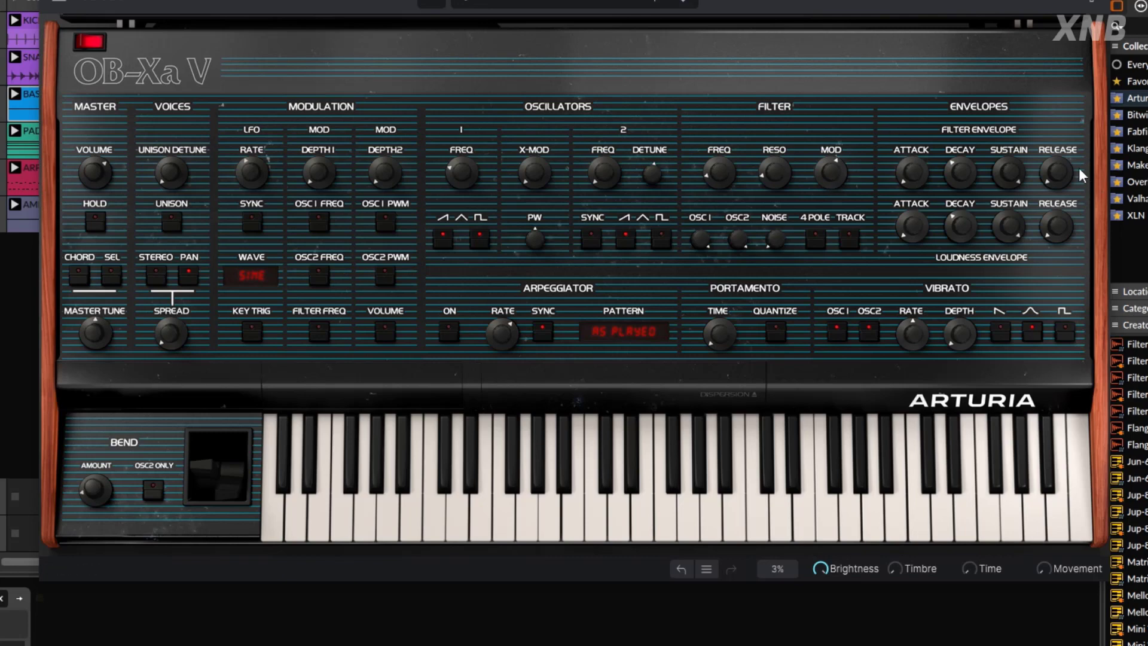
left_click_drag(719, 174, 719, 174)
Lower the filter envelope's sustain from full to shape a shorter bass sound.
left_click(960, 175)
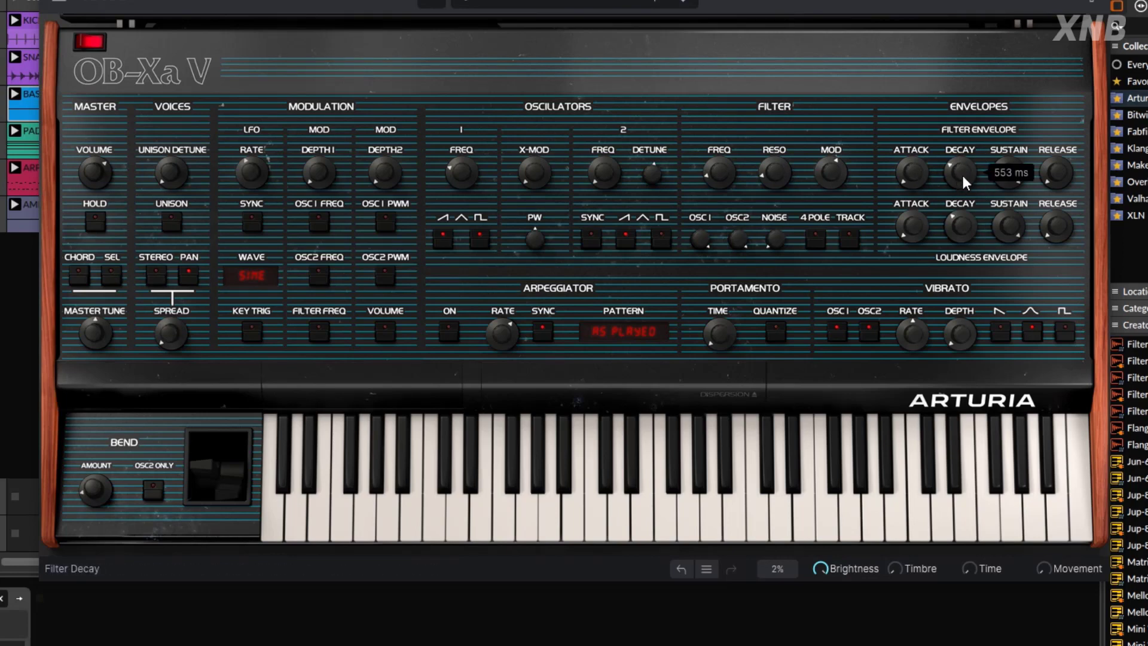
mouse_move(1009, 173)
mouse_move(1008, 171)
left_mouse_down()
mouse_move(1008, 260)
mouse_move(1008, 171)
left_mouse_up()
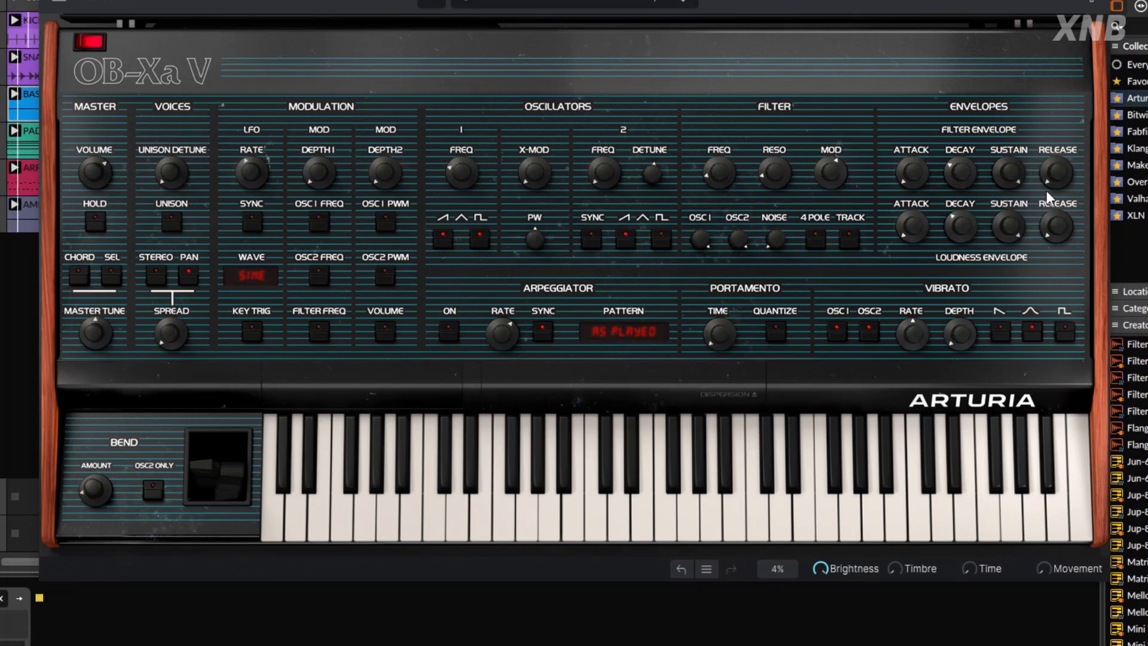
mouse_move(1016, 171)
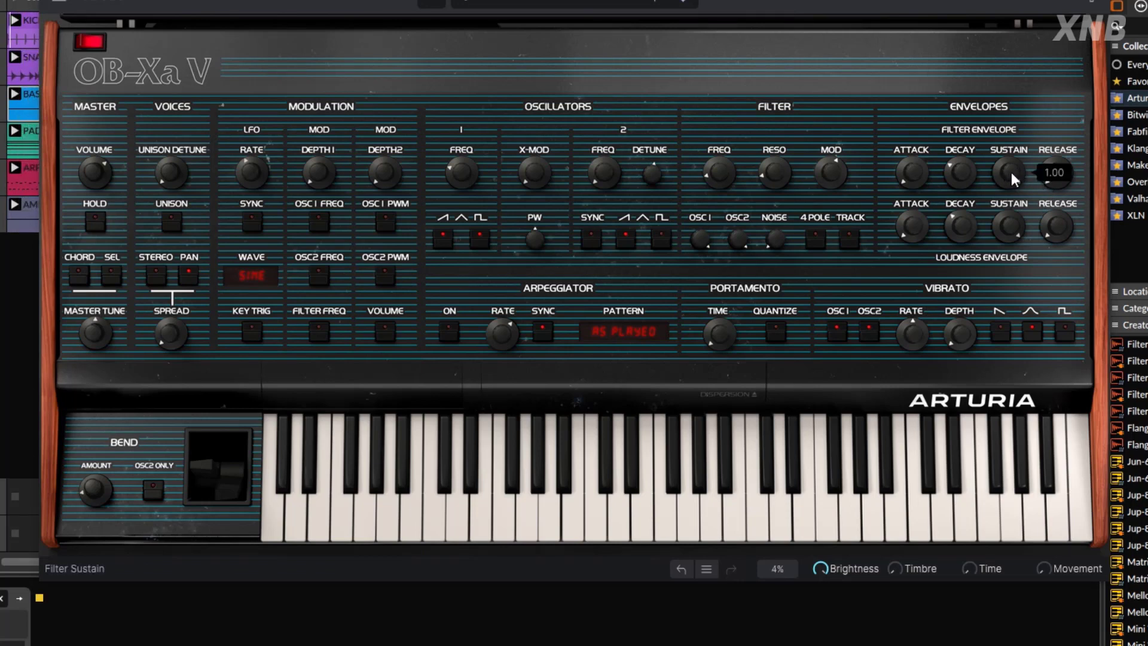
left_click_drag(1017, 169, 1018, 251)
left_click_drag(1018, 172, 1018, 174)
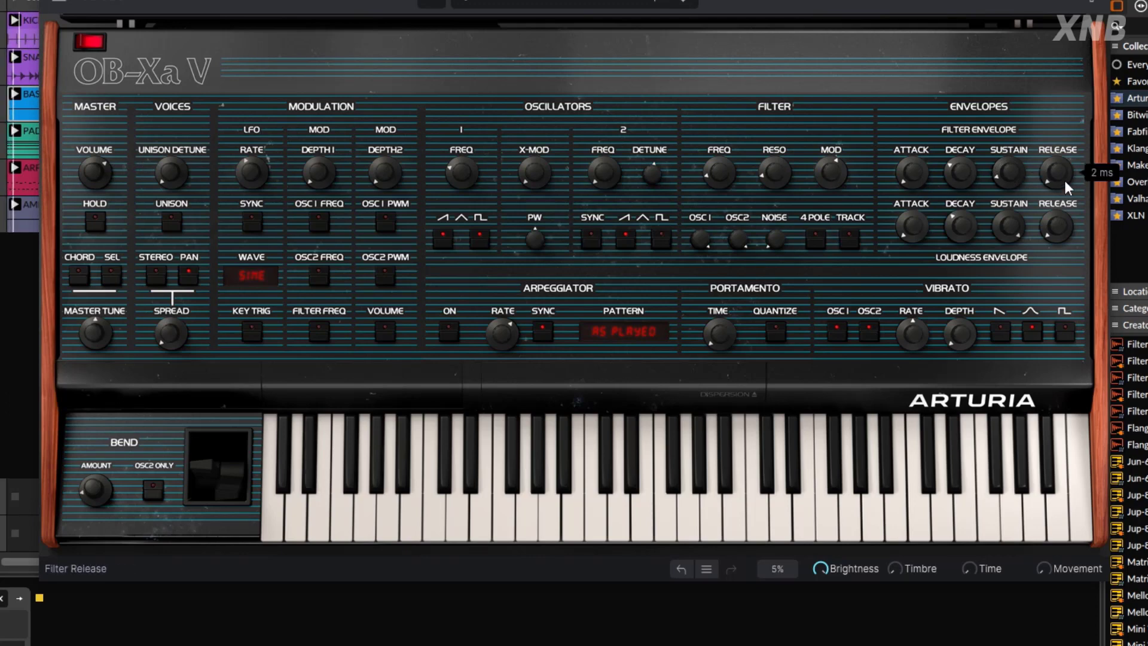
left_click_drag(1017, 175, 1017, 172)
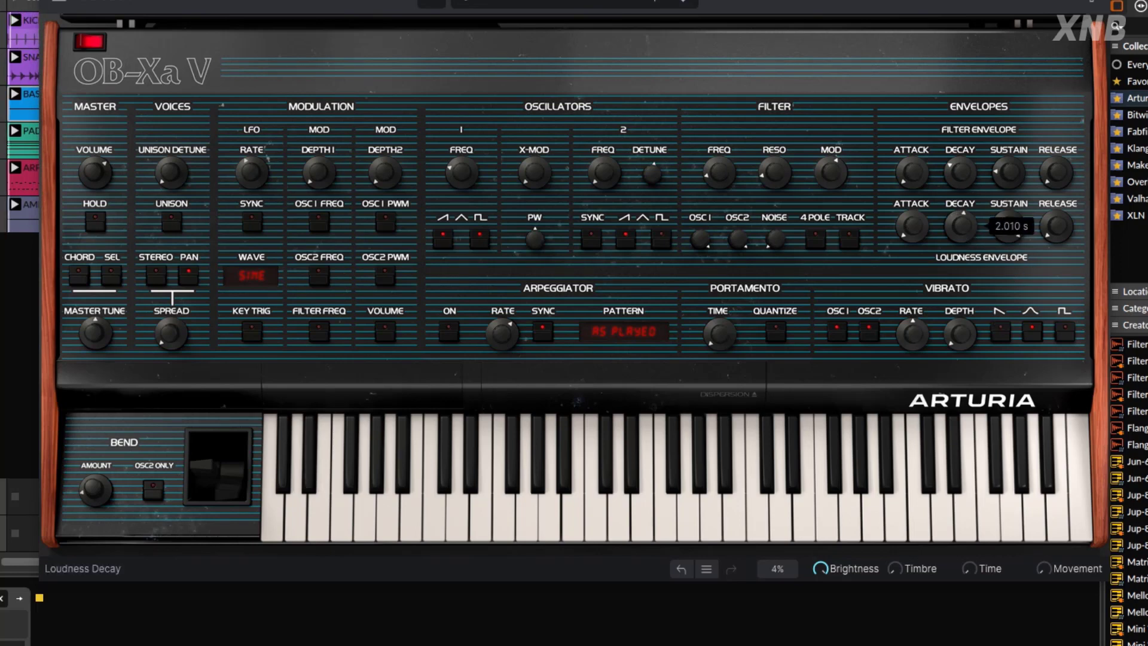
Set the loudness envelope's sustain to about 0.72 and test its release and attack.
left_click_drag(1010, 226, 1010, 260)
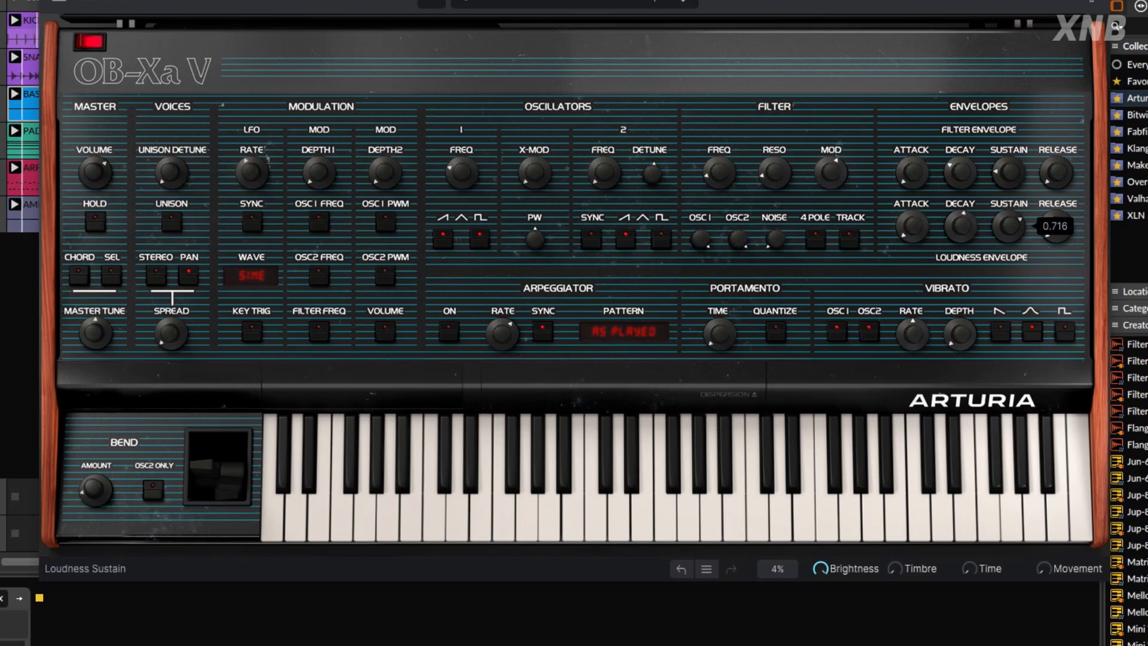
left_click_drag(1057, 226, 1057, 224)
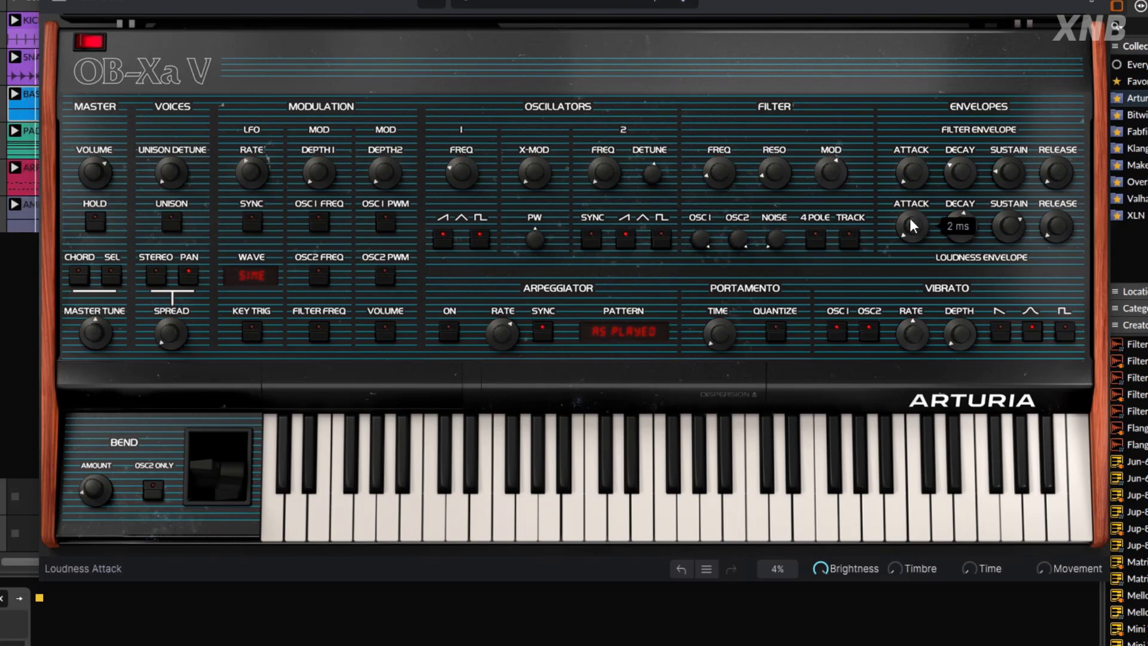
left_click_drag(910, 226, 910, 232)
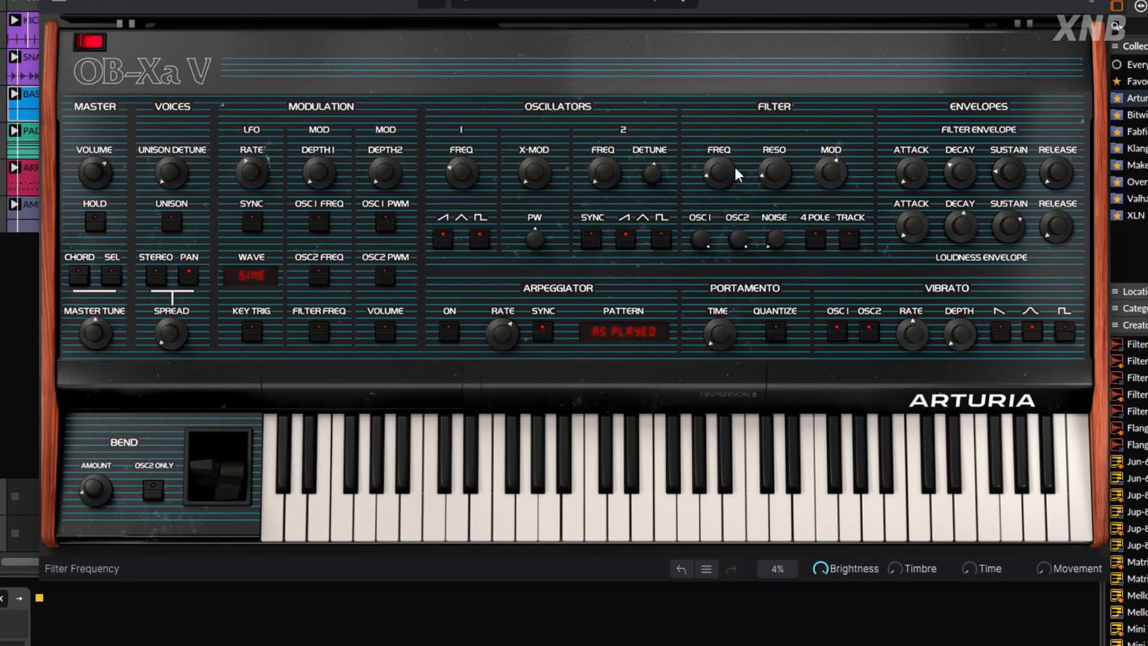
Fine-tune the bass filter frequency to about 114.7 Hz.
mouse_move(734, 167)
left_mouse_down()
mouse_move(734, 156)
mouse_move(727, 175)
left_mouse_up()
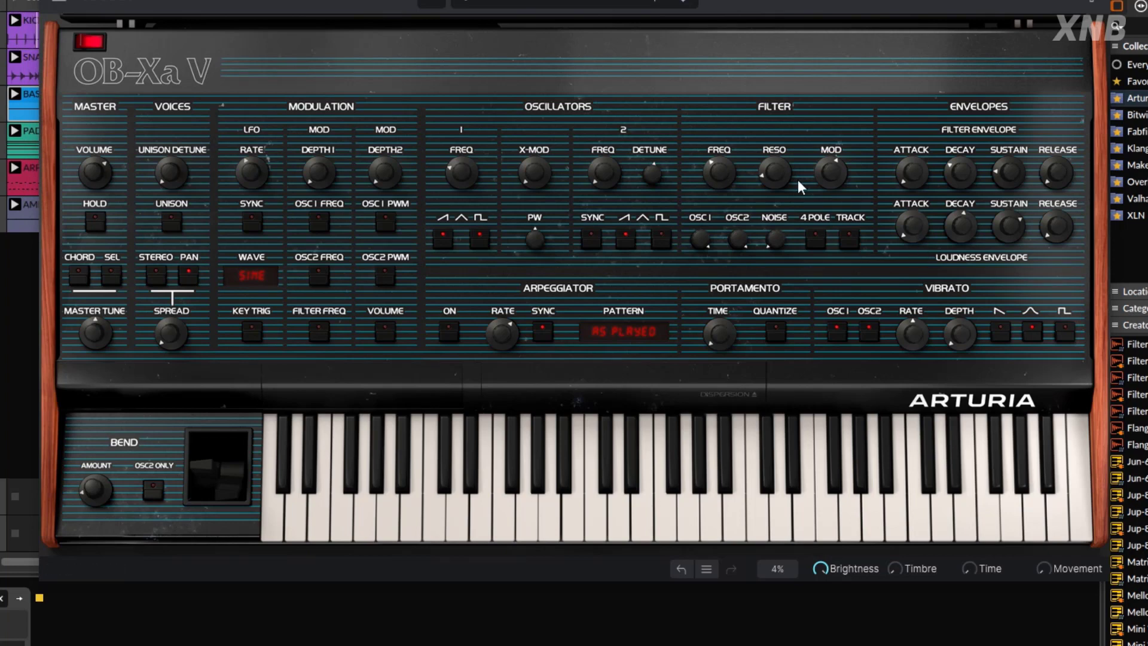
mouse_move(718, 174)
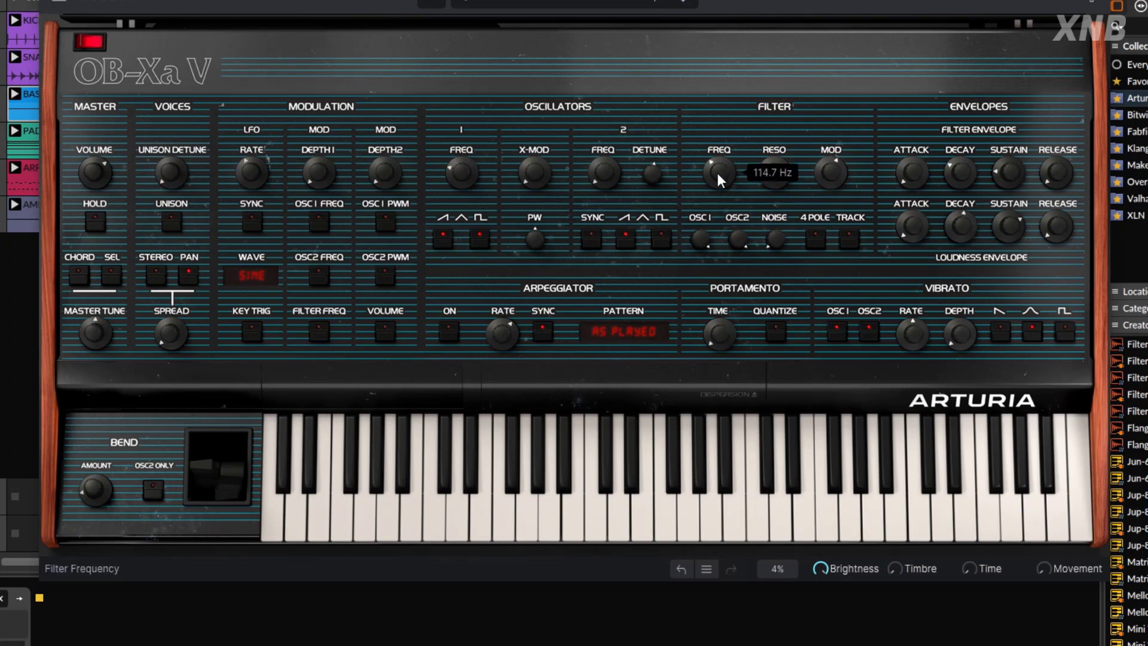
Nudge the bass filter frequency and turn on Unison with 4 voices.
mouse_move(717, 170)
left_mouse_down()
mouse_move(717, 198)
mouse_move(716, 181)
left_mouse_up()
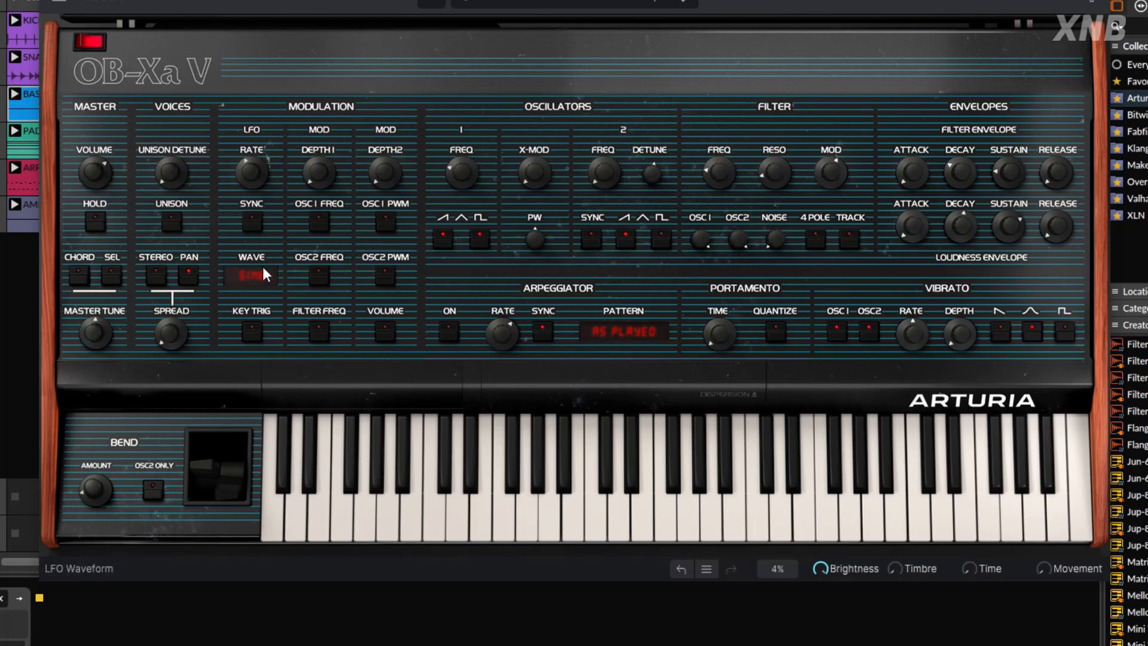
left_click(173, 222)
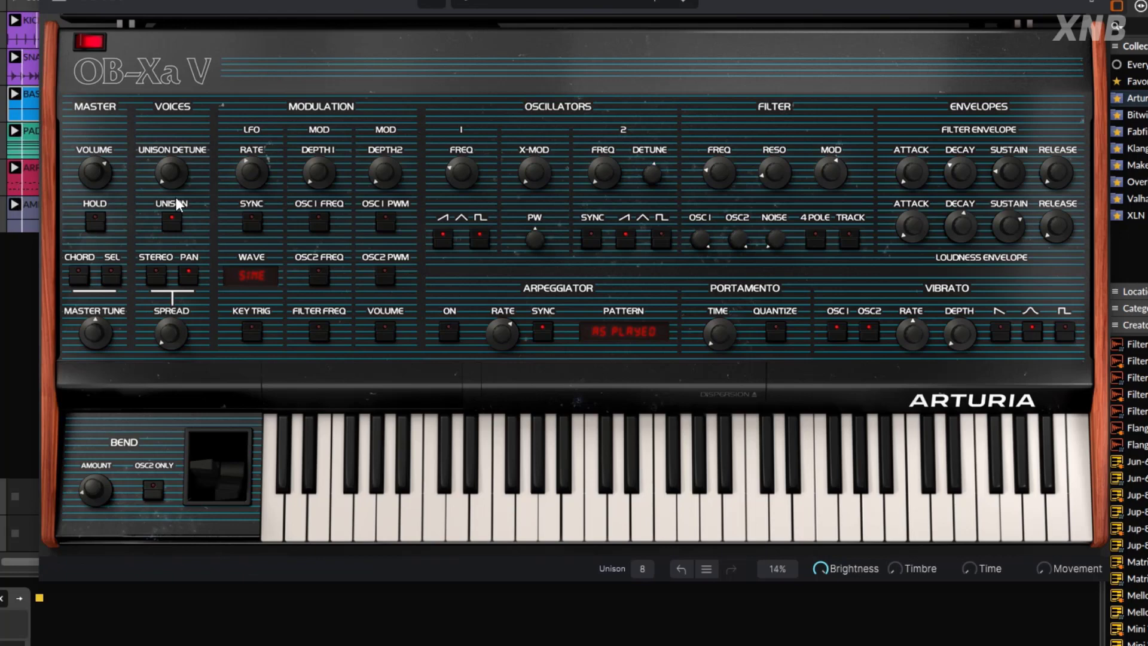
left_click(170, 229)
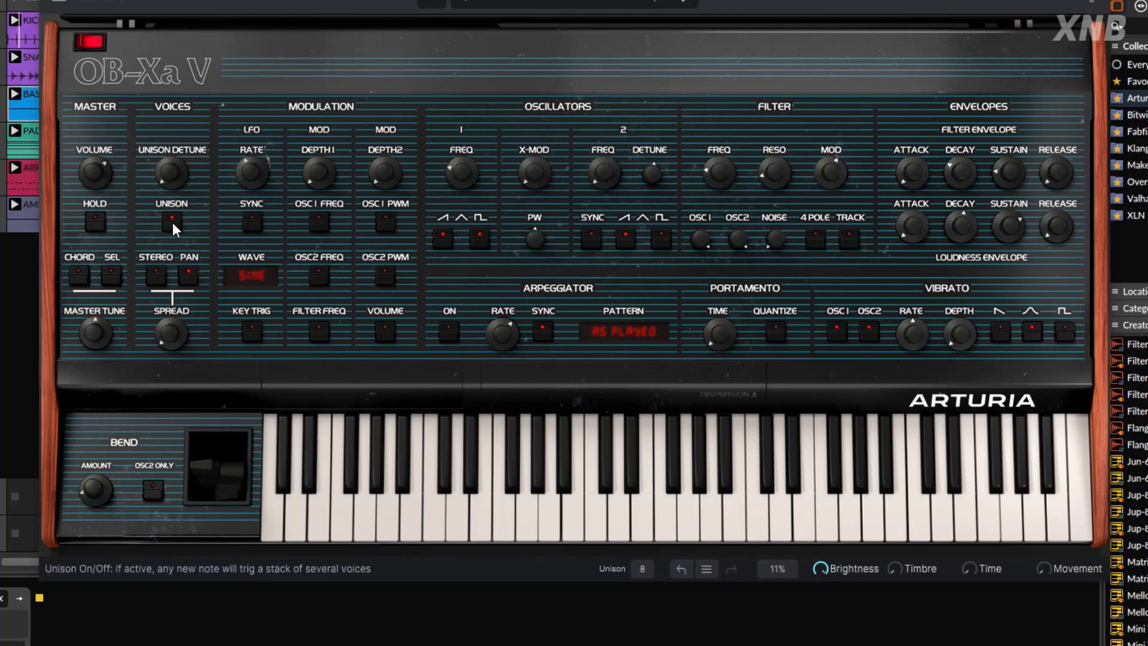
left_click(172, 223)
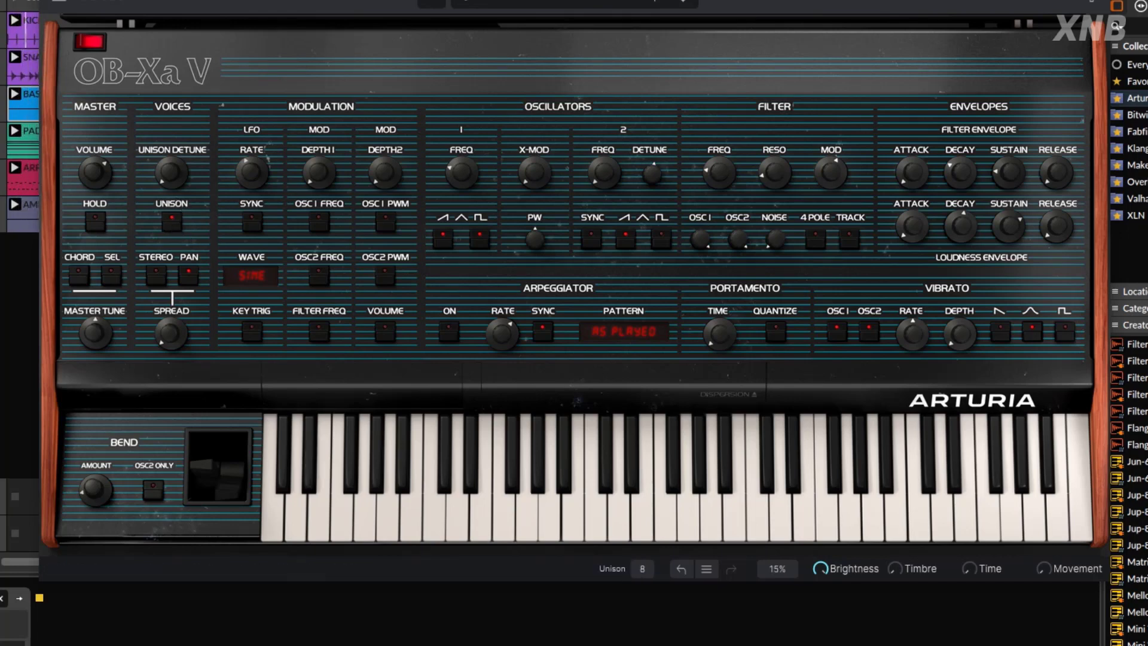
left_click(641, 573)
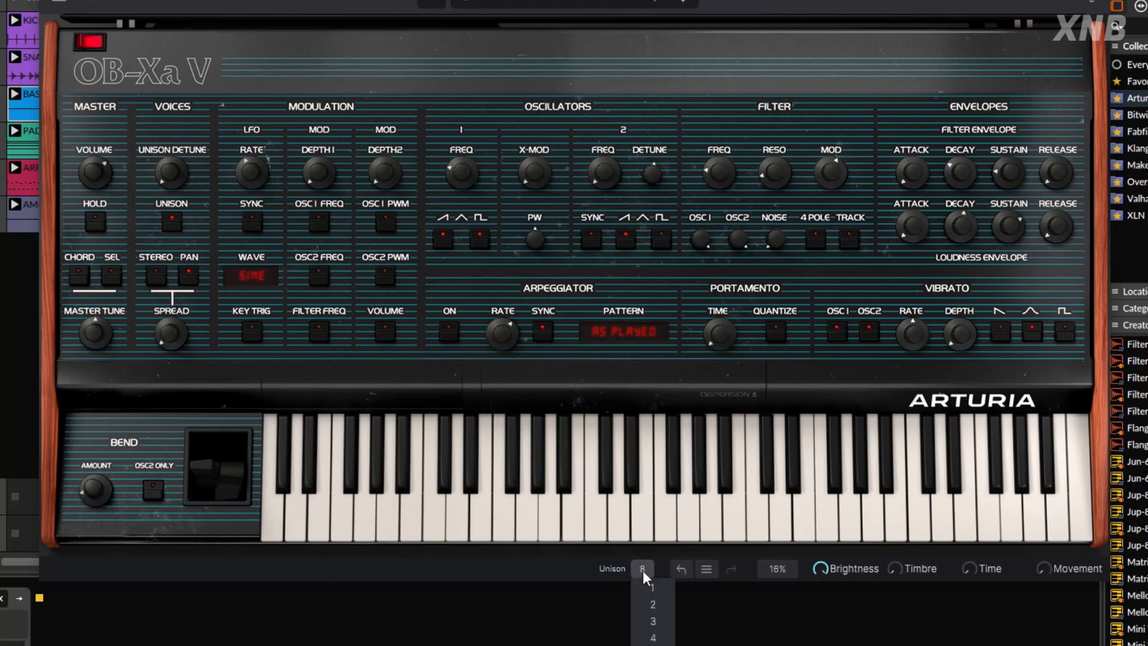
left_click(658, 637)
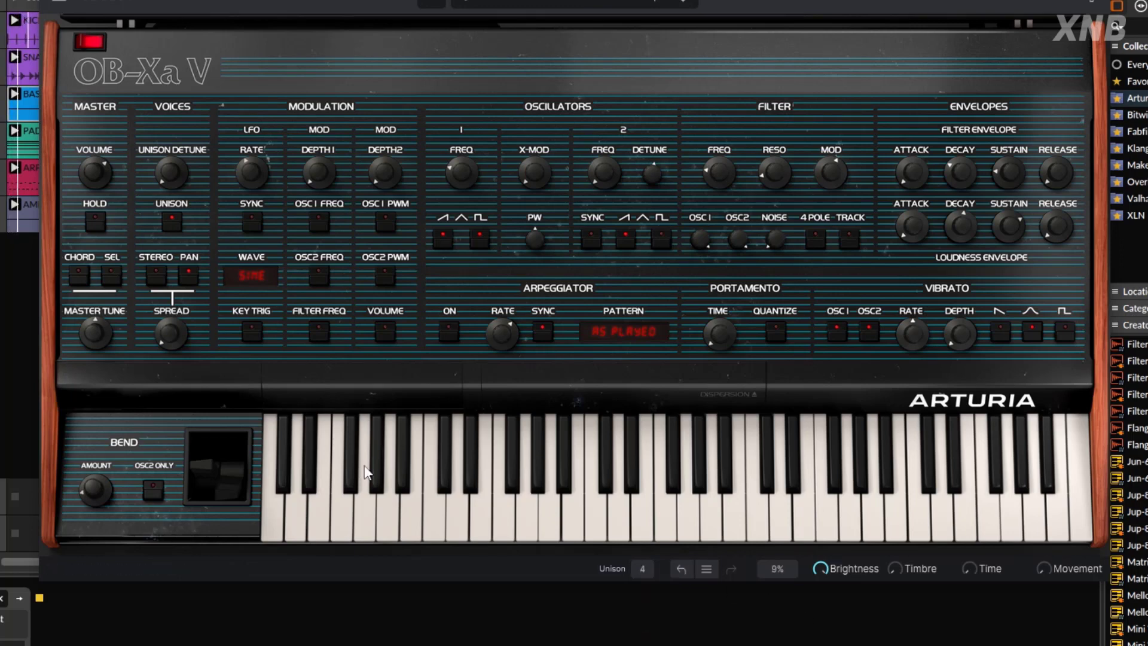
Try the bass with 8 unison voices and go back to 4.
left_click(645, 567)
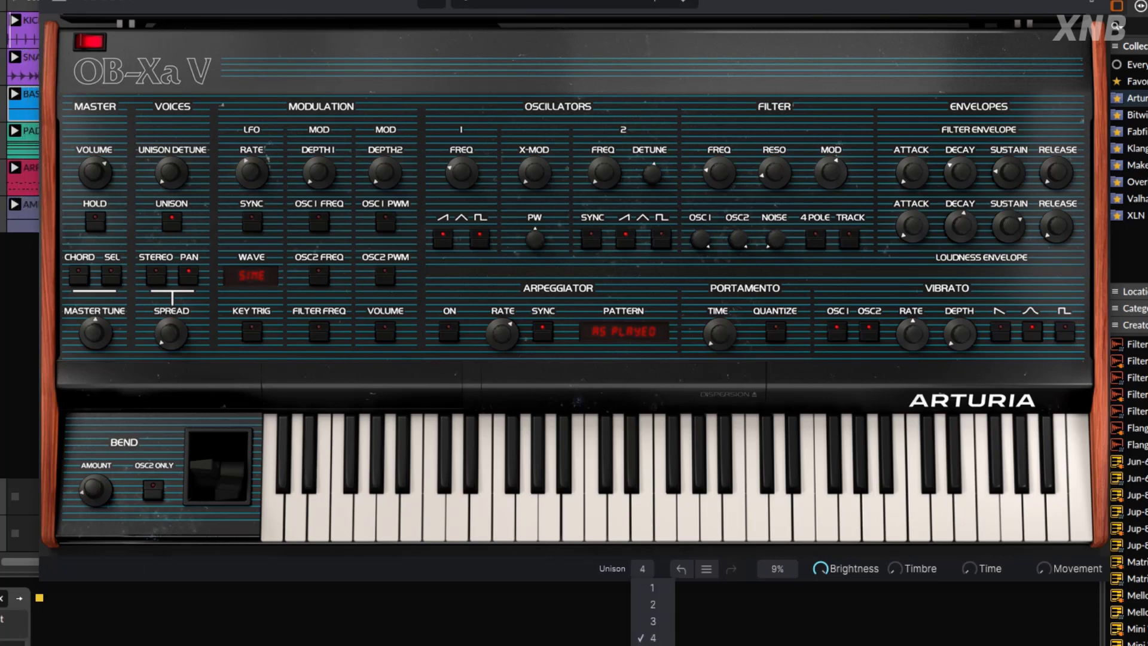
left_click(653, 645)
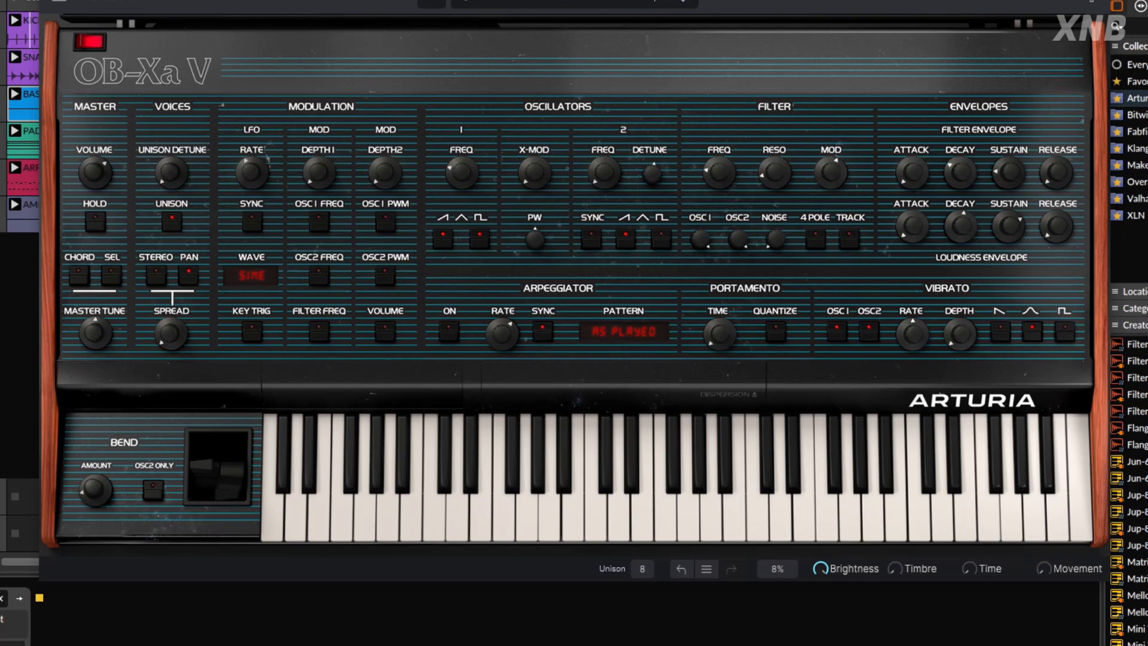
left_click(648, 572)
left_click(653, 639)
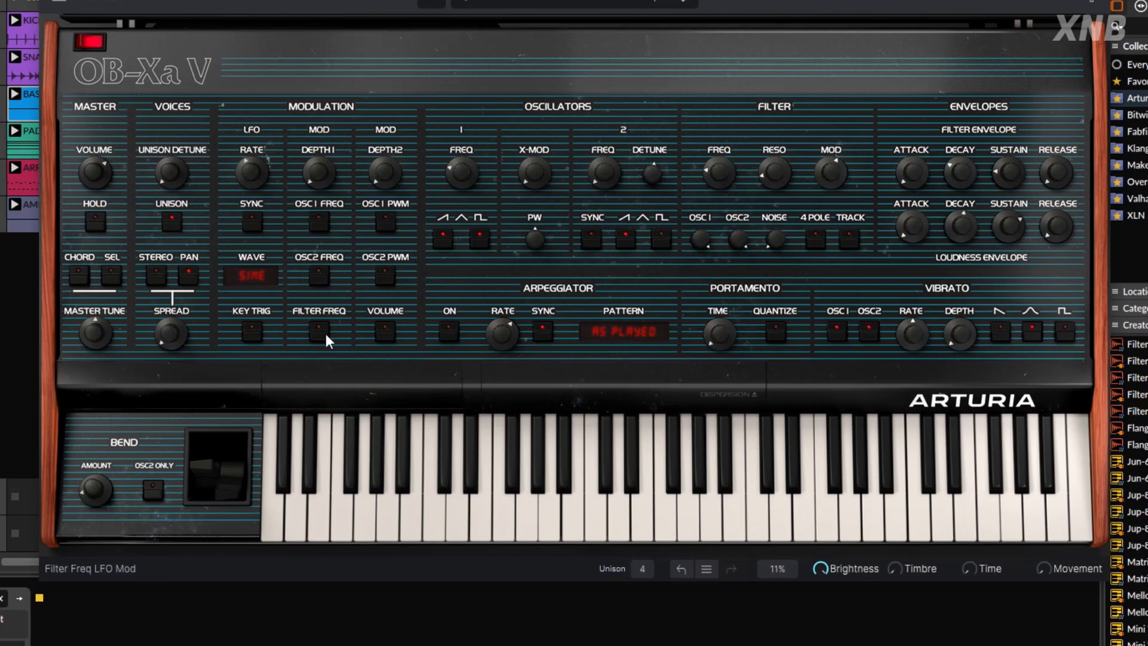
Set the unison detune to about 0.120 and switch the voices to Stereo with a small spread.
mouse_move(177, 177)
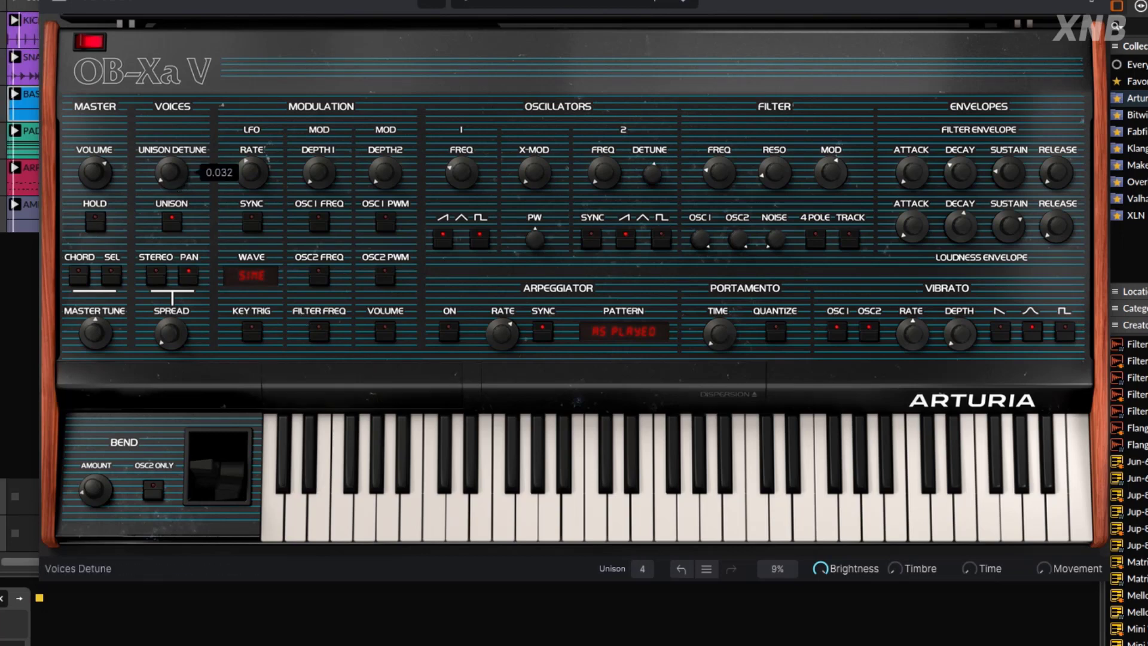
left_click_drag(172, 173, 173, 166)
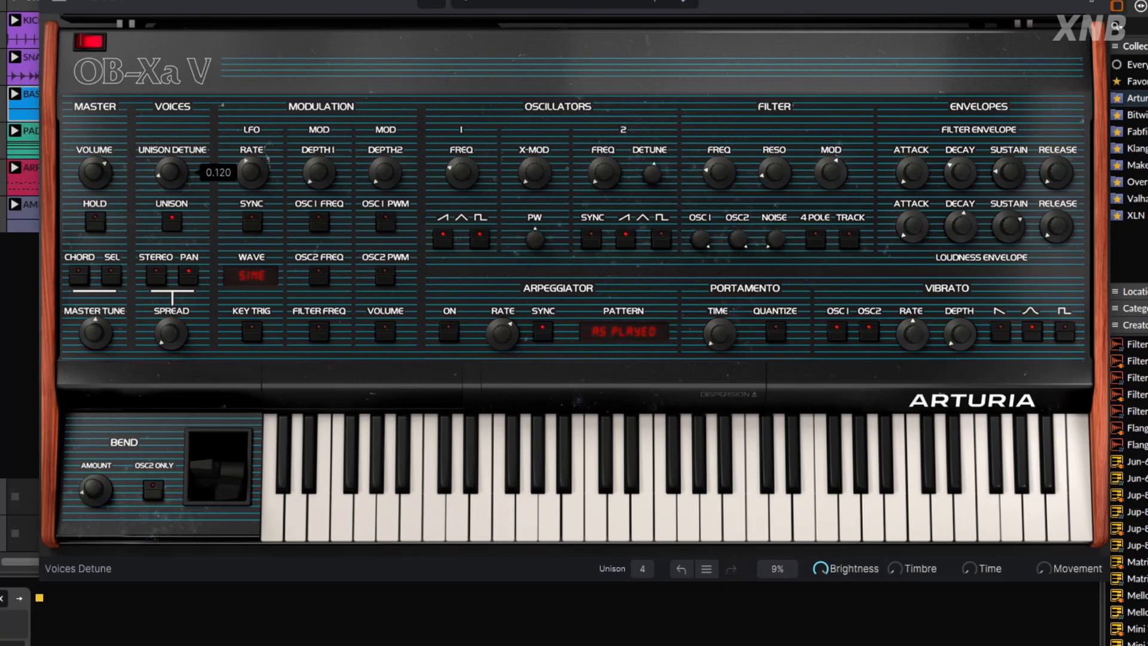
left_click(156, 273)
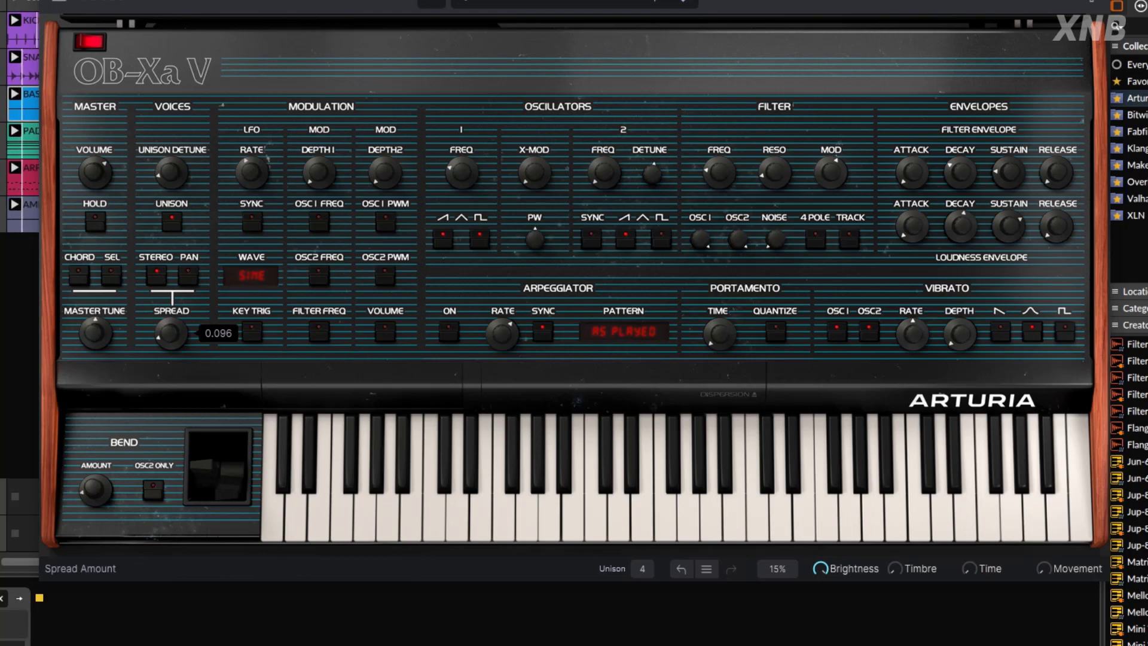
left_click_drag(171, 333, 171, 332)
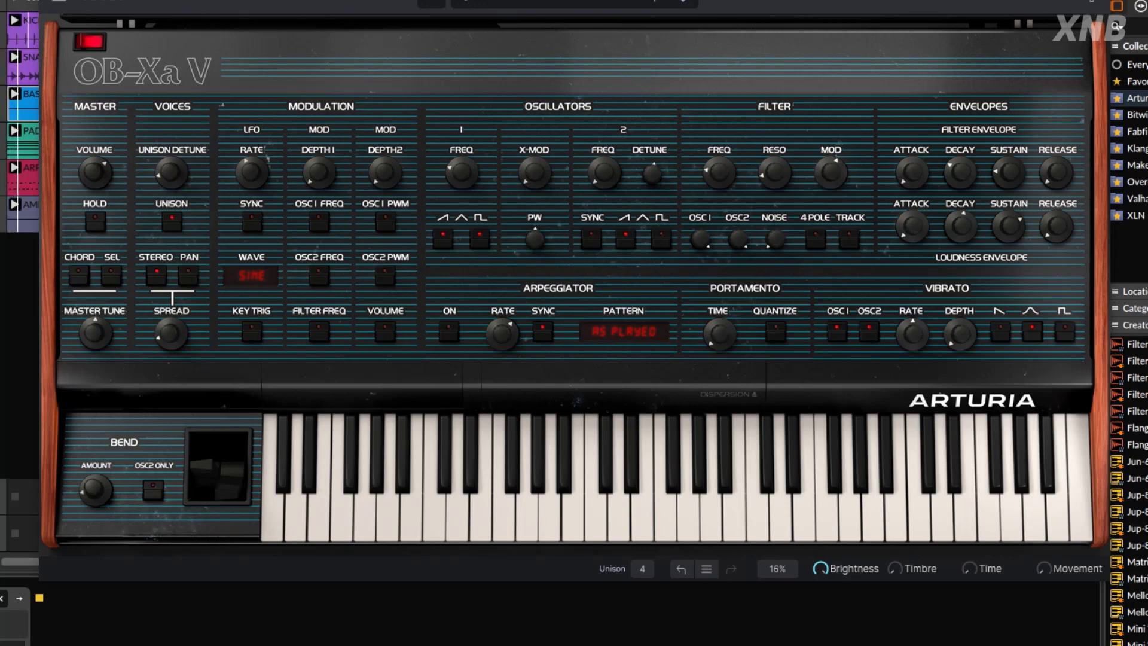
Open the synth's effects and set Effect 3 and Effect 2 to None, removing the Chorus and Delay.
left_click(1042, 2)
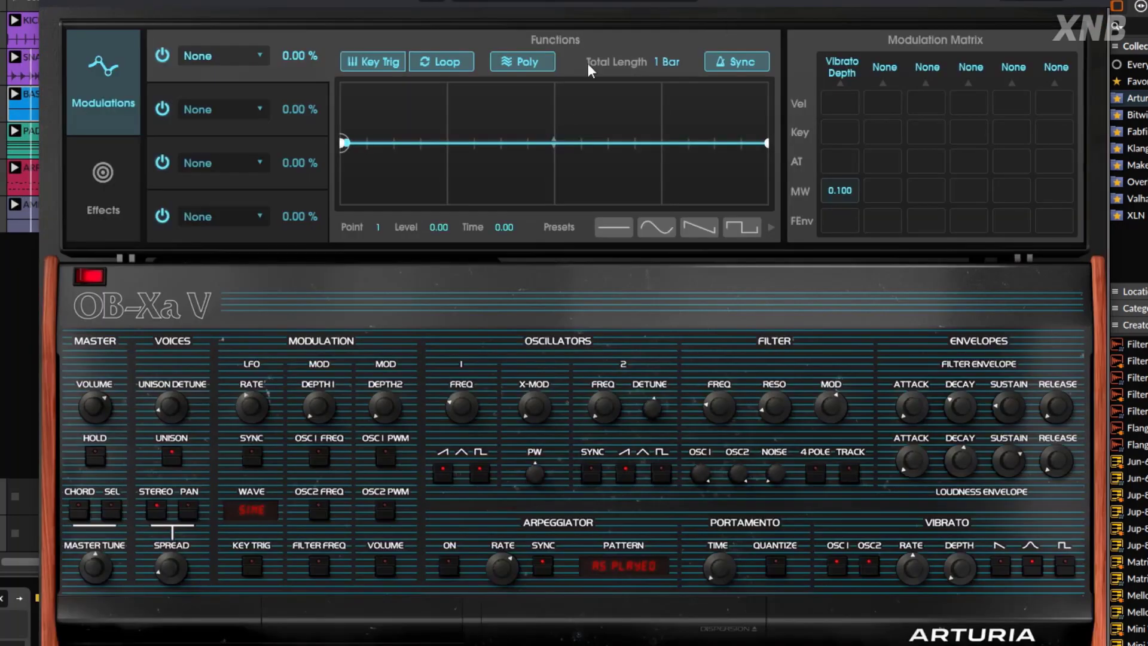
left_click(105, 191)
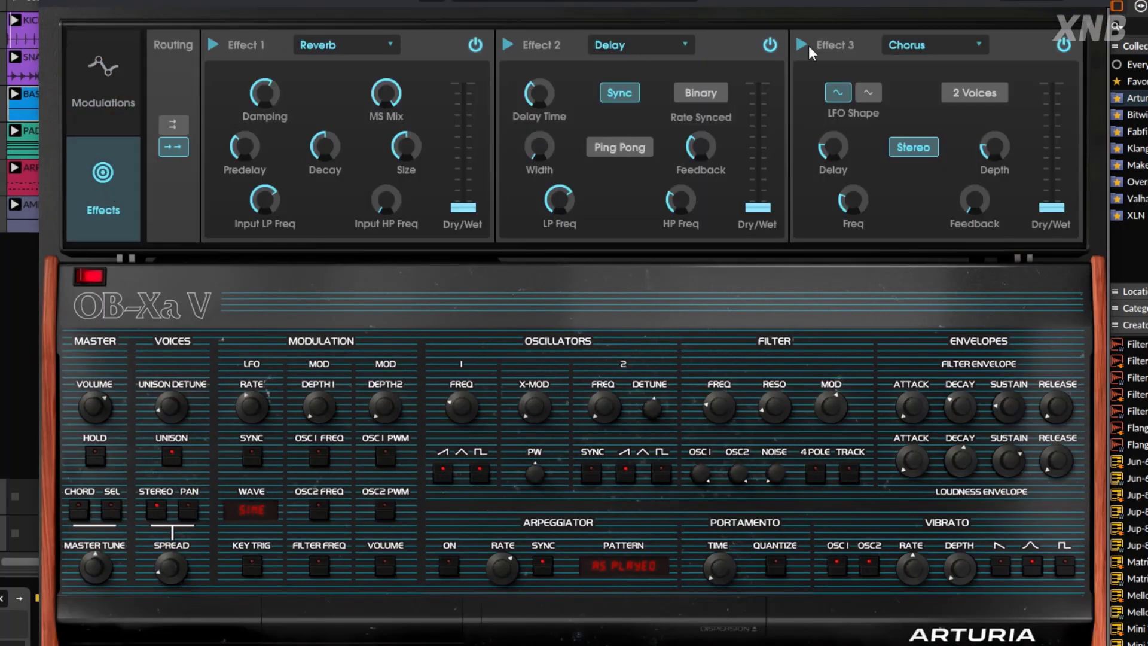
left_click(895, 47)
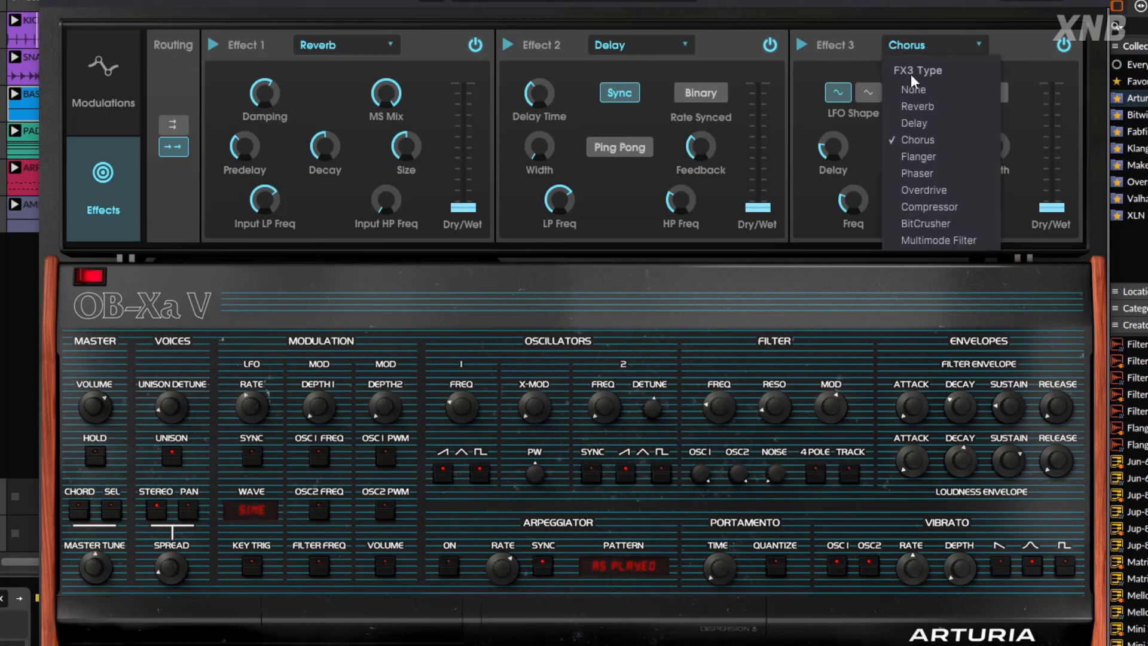
left_click(916, 91)
left_click(641, 47)
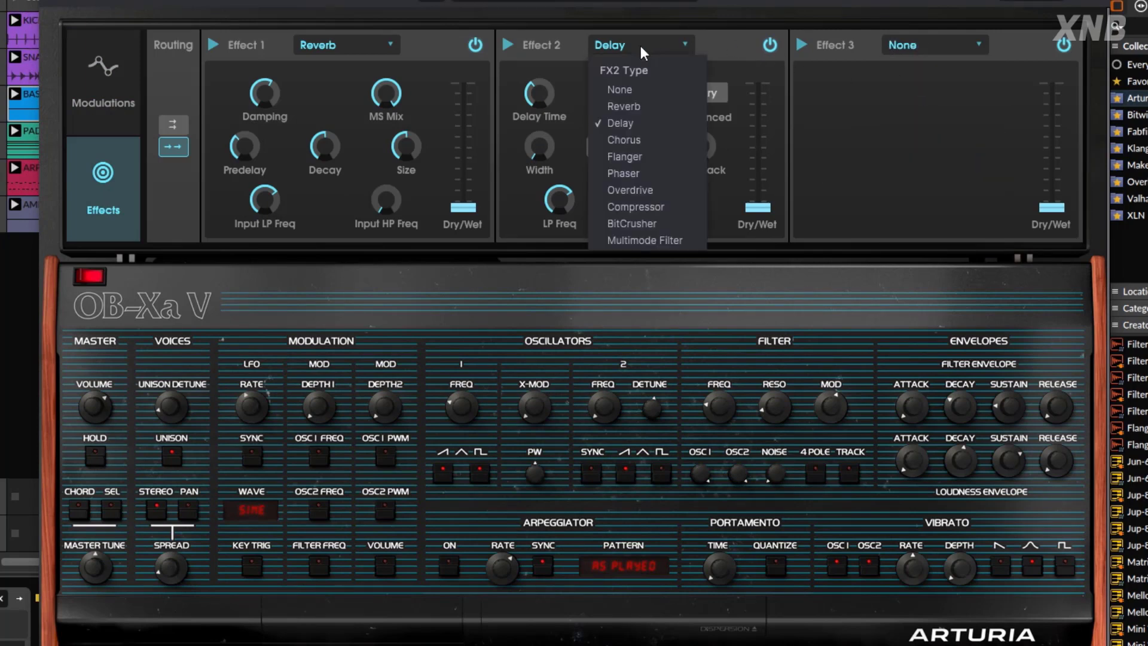
left_click(619, 90)
Change Effect 1 to Overdrive with a low drive and a small dry/wet mix, and hide the advanced section.
left_click(333, 43)
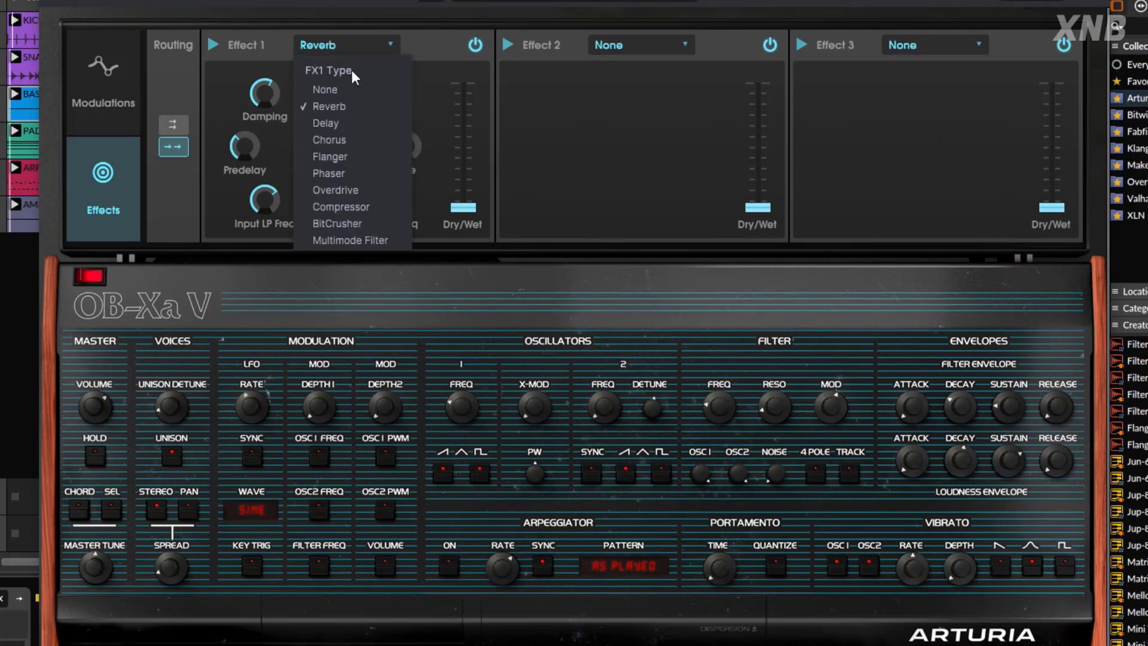
left_click(345, 190)
left_click_drag(329, 137, 330, 115)
left_click_drag(454, 207, 462, 198)
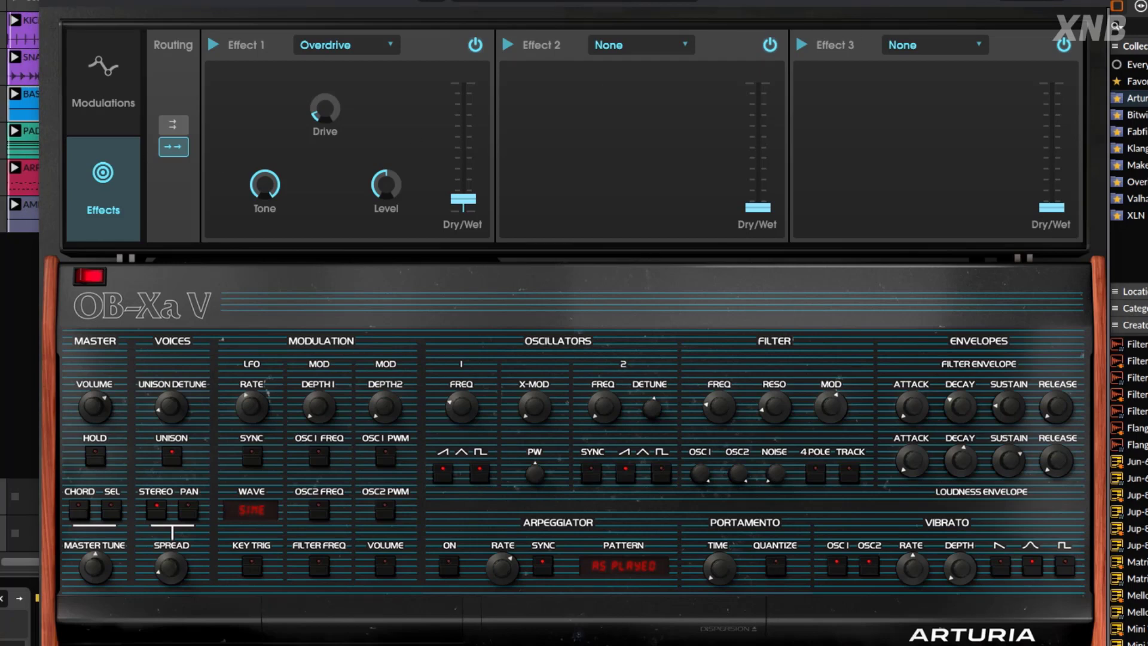
left_click(1043, 1)
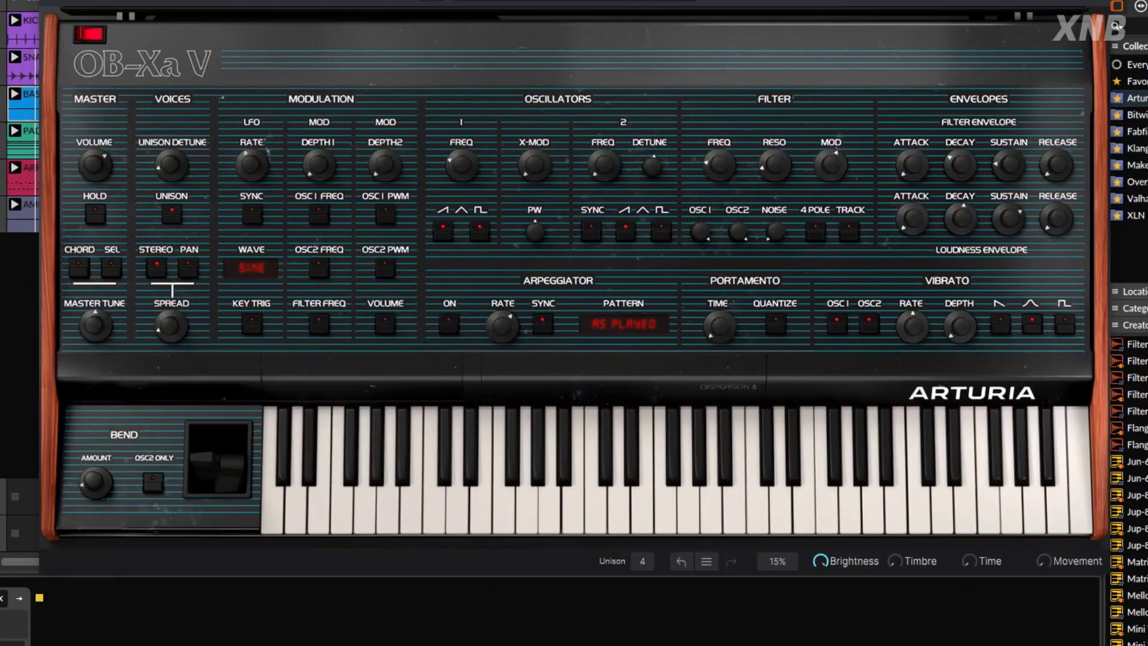
Fine-tune the bass filter frequency and set the filter envelope's decay to about 0.513.
mouse_move(951, 168)
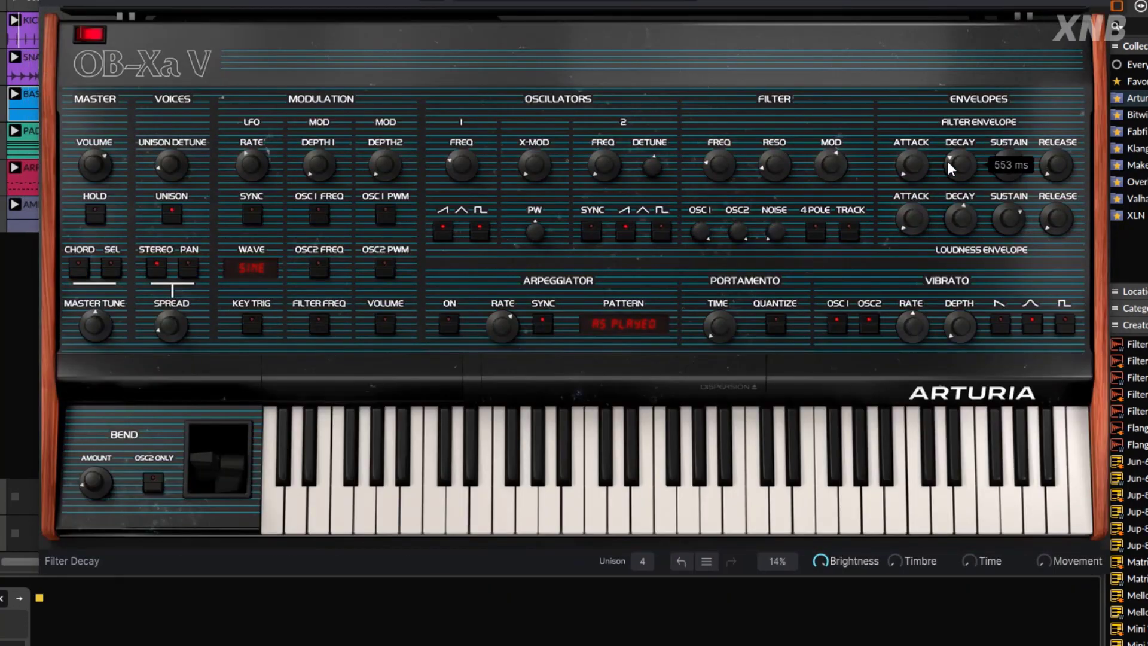
mouse_move(774, 166)
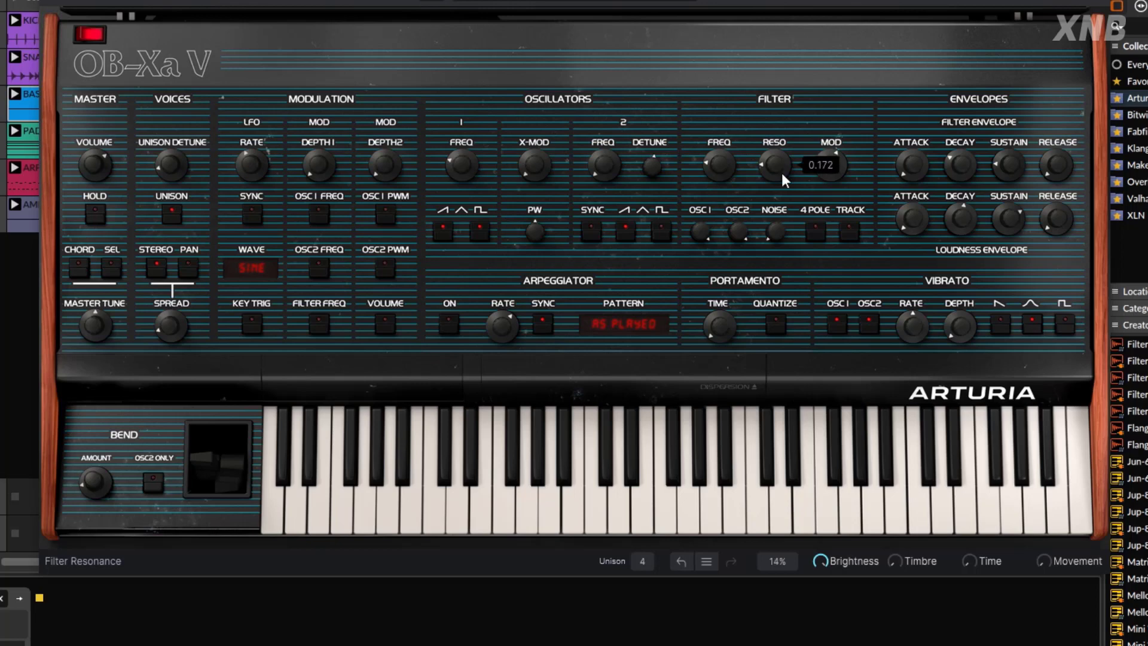
mouse_move(719, 160)
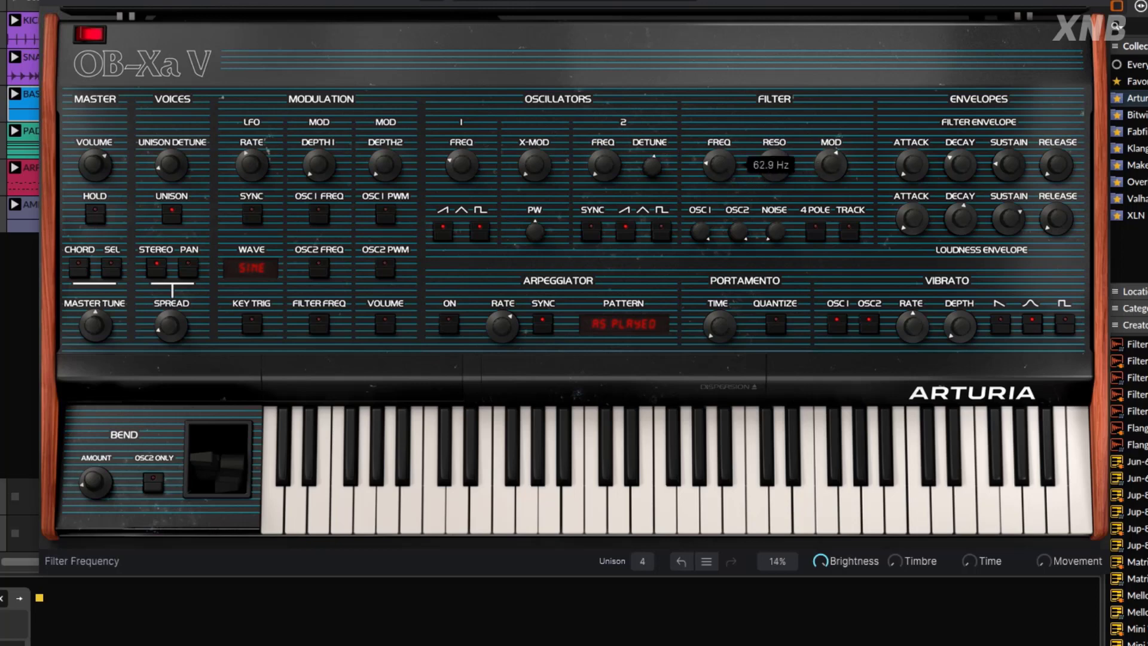
left_click_drag(719, 160, 719, 173)
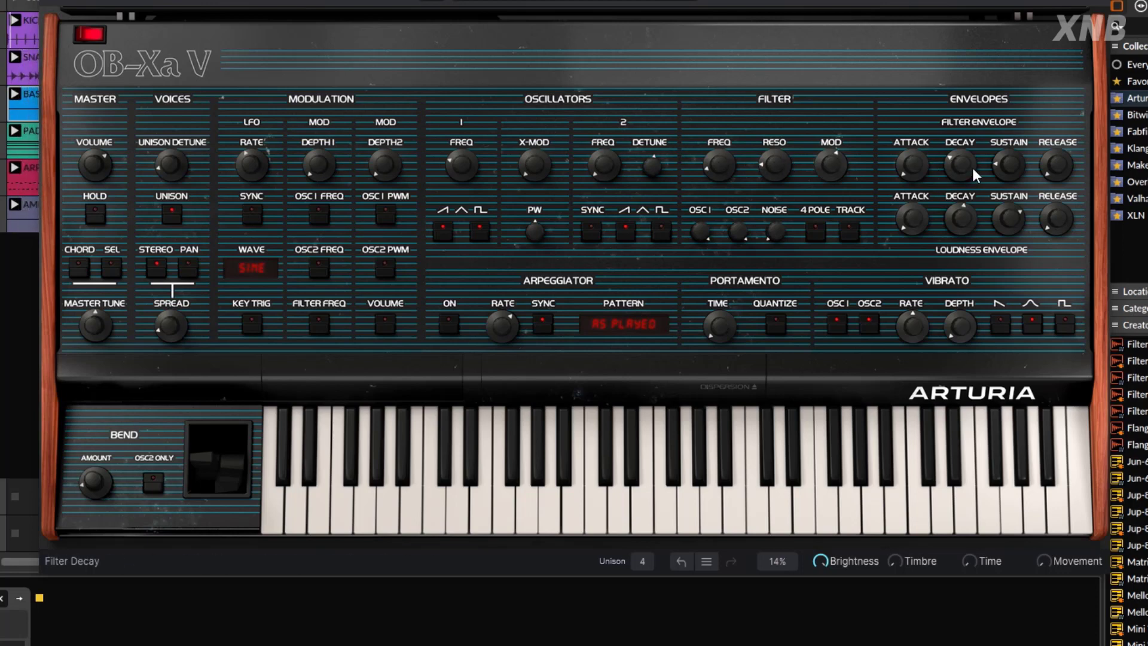
left_click_drag(971, 168, 971, 164)
mouse_move(959, 173)
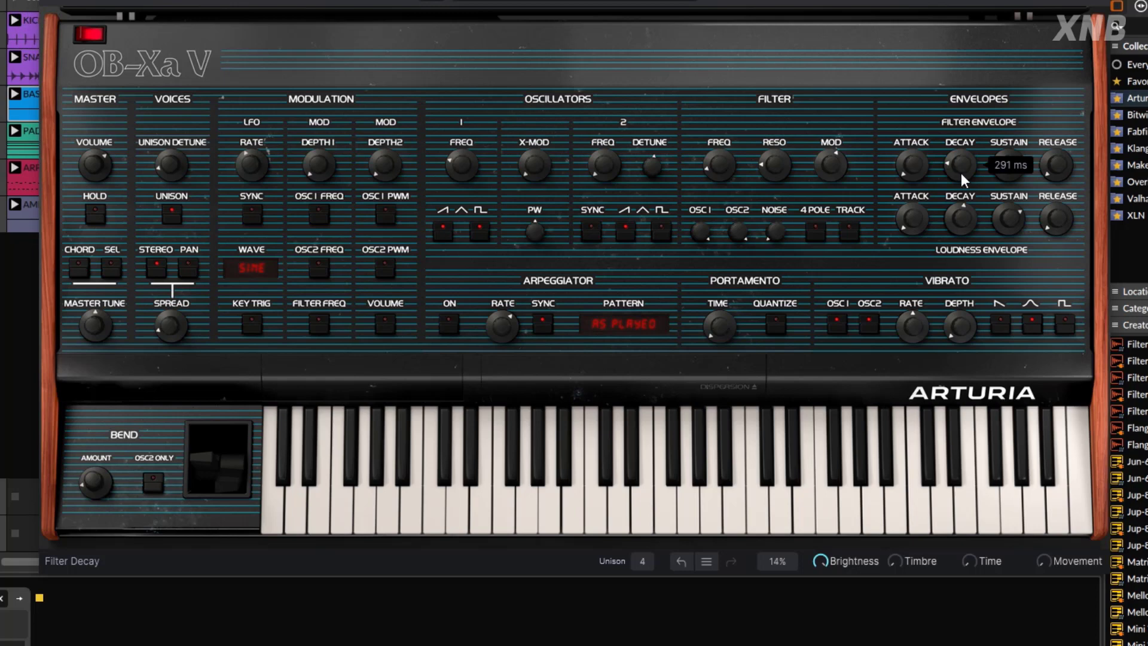
left_click_drag(960, 173, 960, 155)
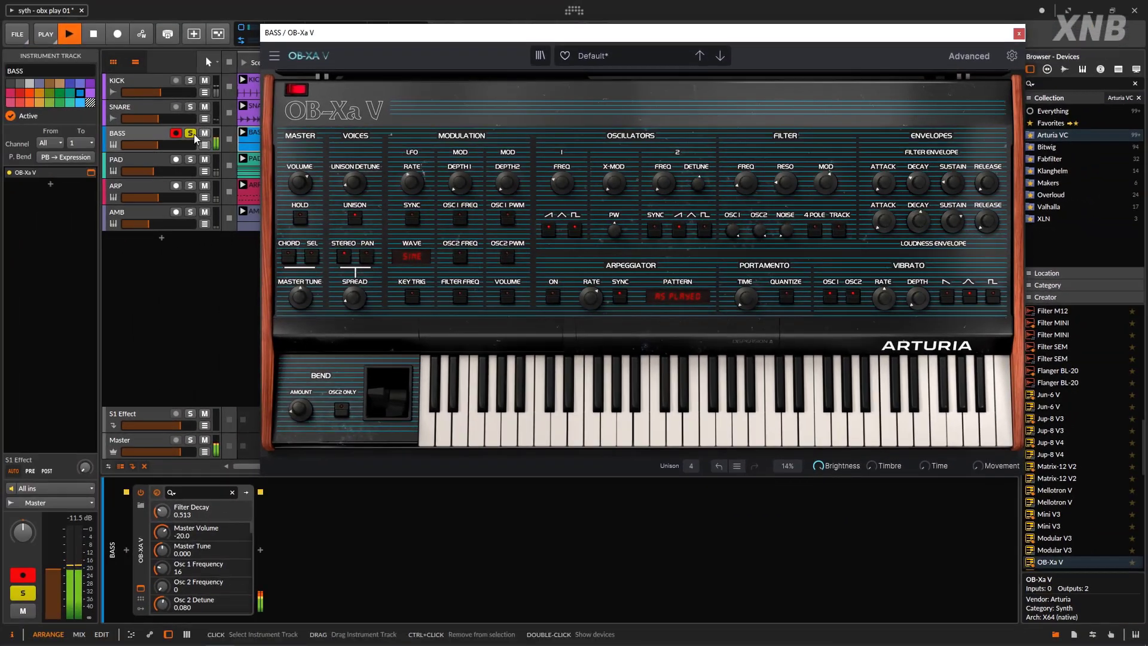
Solo the SNARE and KICK tracks together with BASS and close the synth's window.
left_click_drag(190, 107, 190, 80)
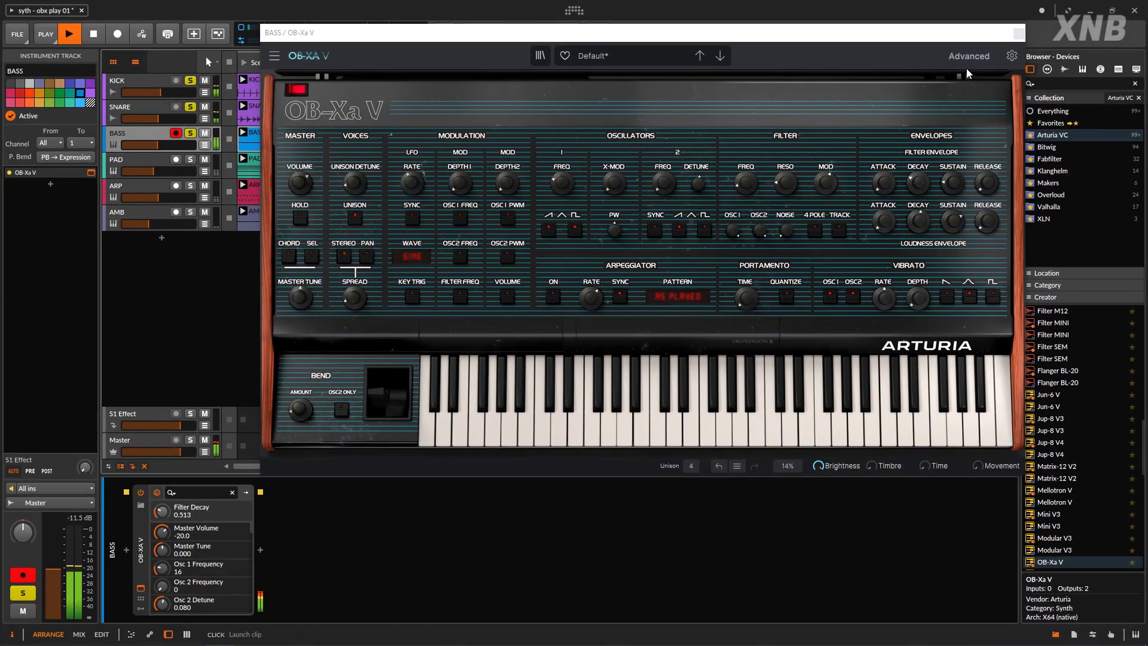
left_click(1019, 34)
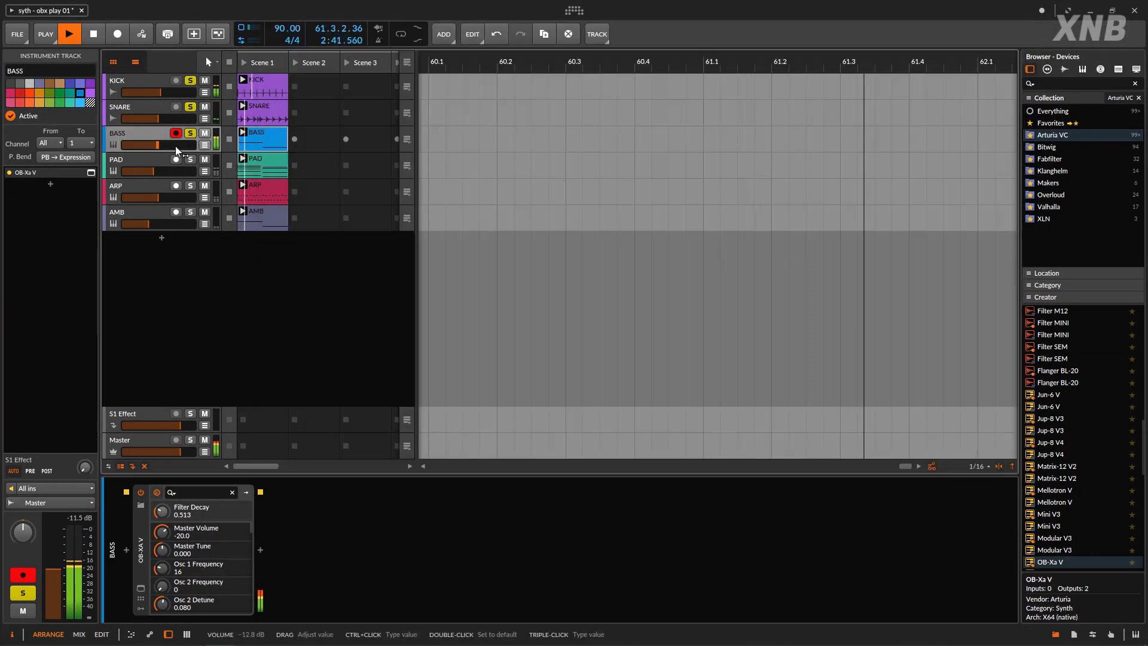
left_click(385, 526)
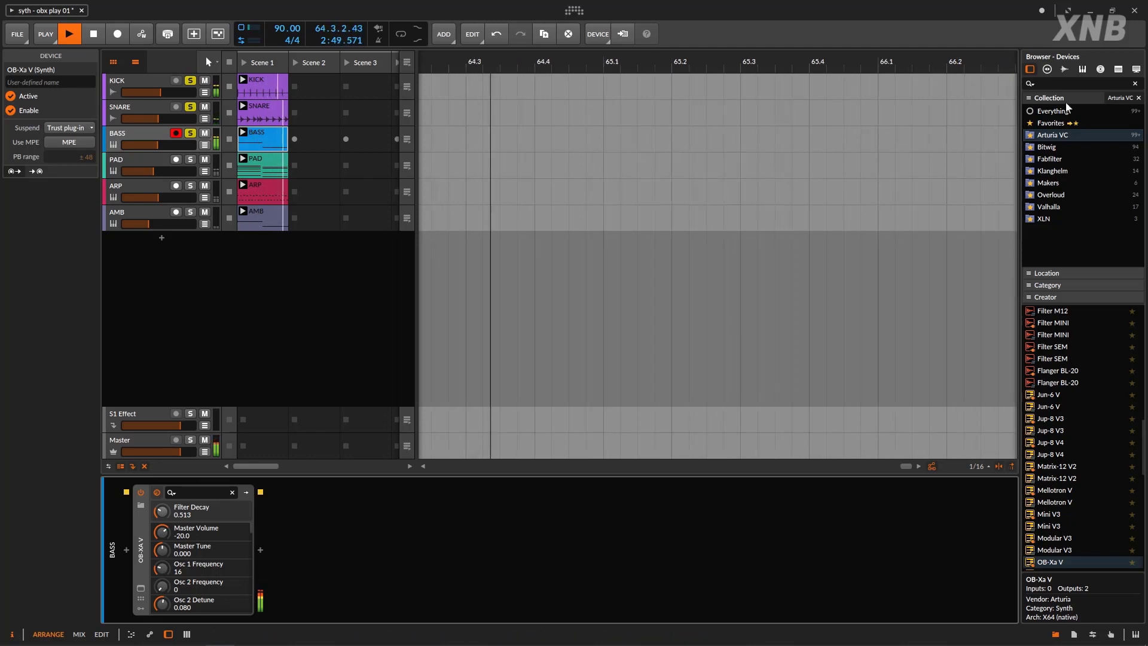
Search all devices for "kick", add Kickstart-64bit after the synth on the BASS track, and set its mix to about 92%.
left_click(1065, 83)
type("kick")
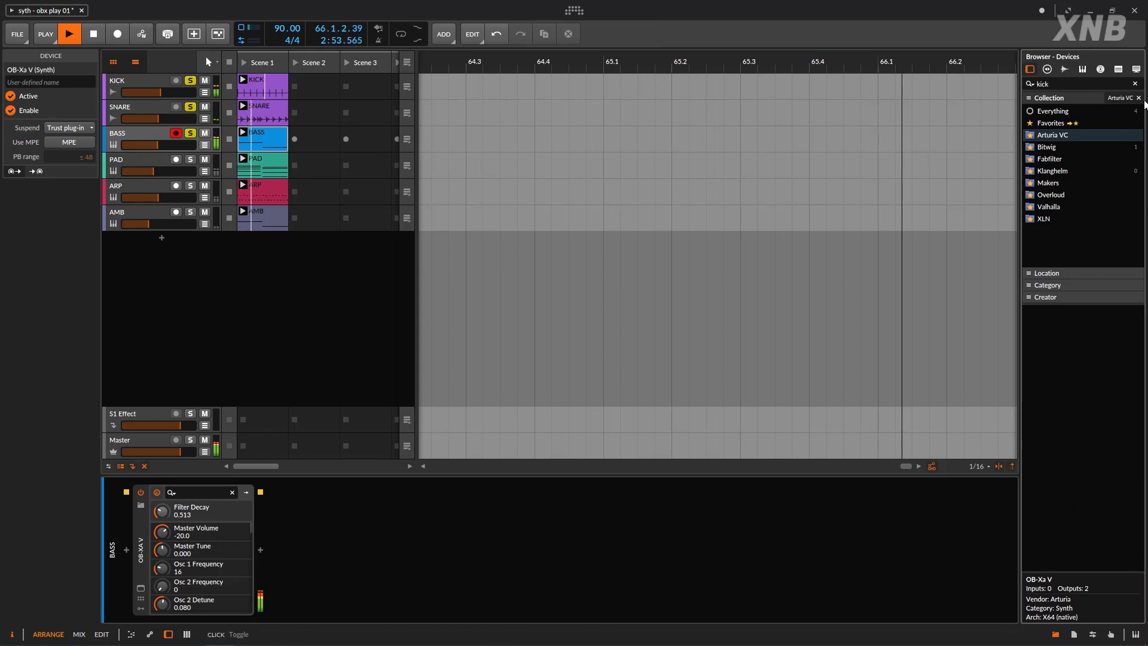
left_click(1138, 98)
left_click_drag(1071, 324, 525, 584)
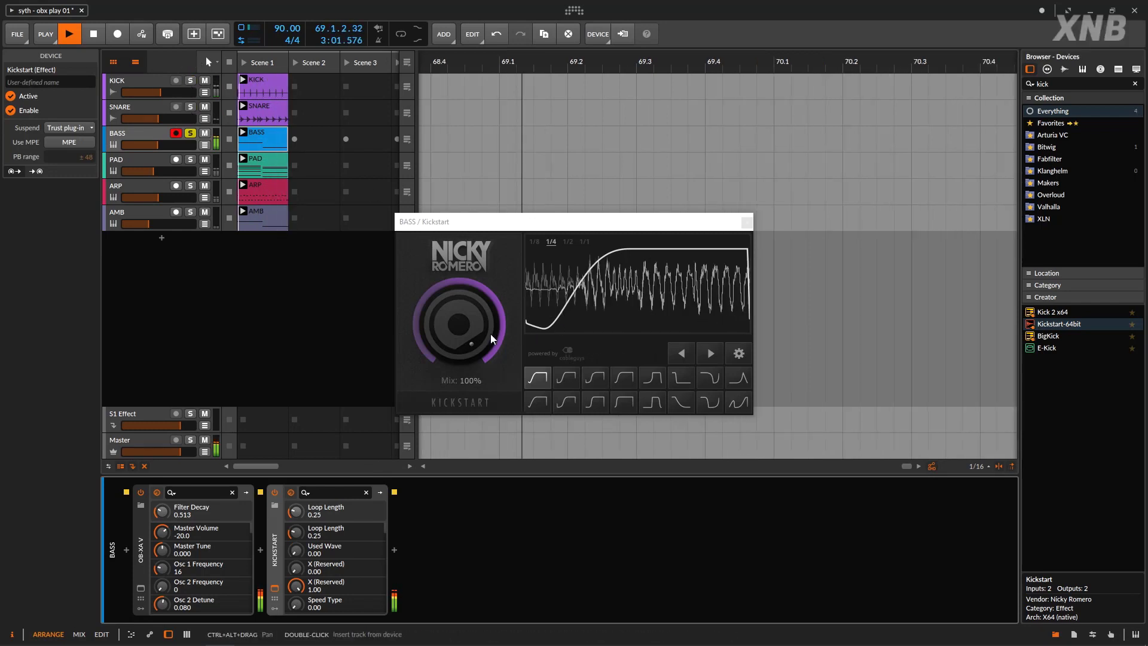
mouse_move(450, 333)
left_mouse_down()
mouse_move(449, 348)
mouse_move(450, 338)
left_mouse_up()
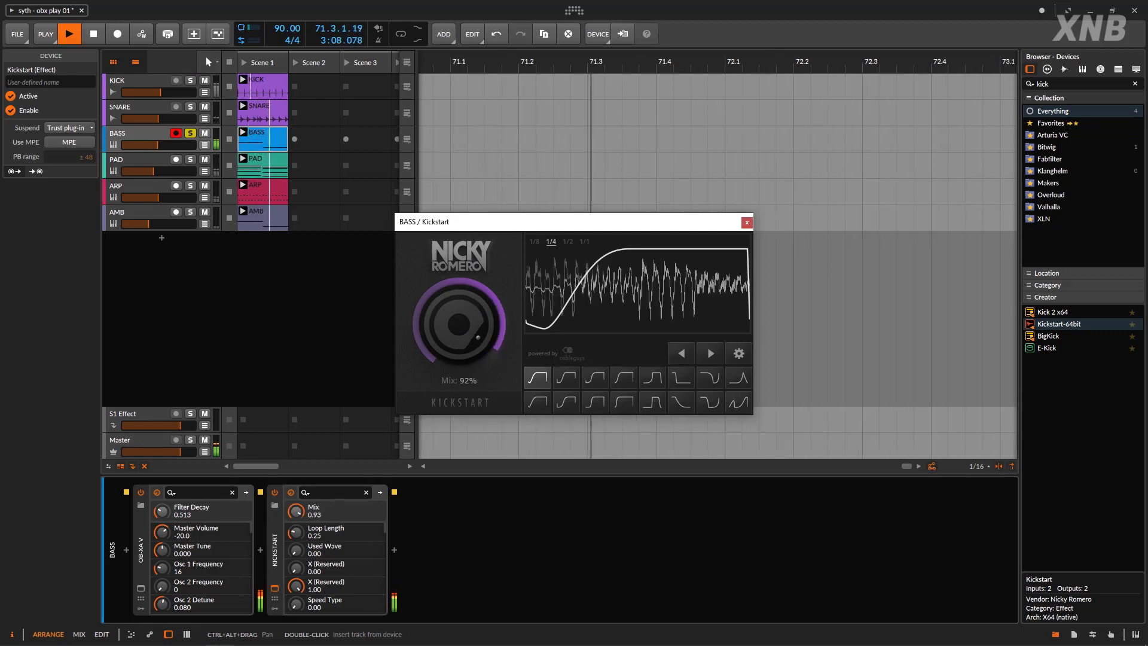
Solo SNARE and KICK again alongside BASS to hear the ducking in context, and close the Kickstart window.
left_click(192, 133)
left_click(191, 133)
left_click(190, 114)
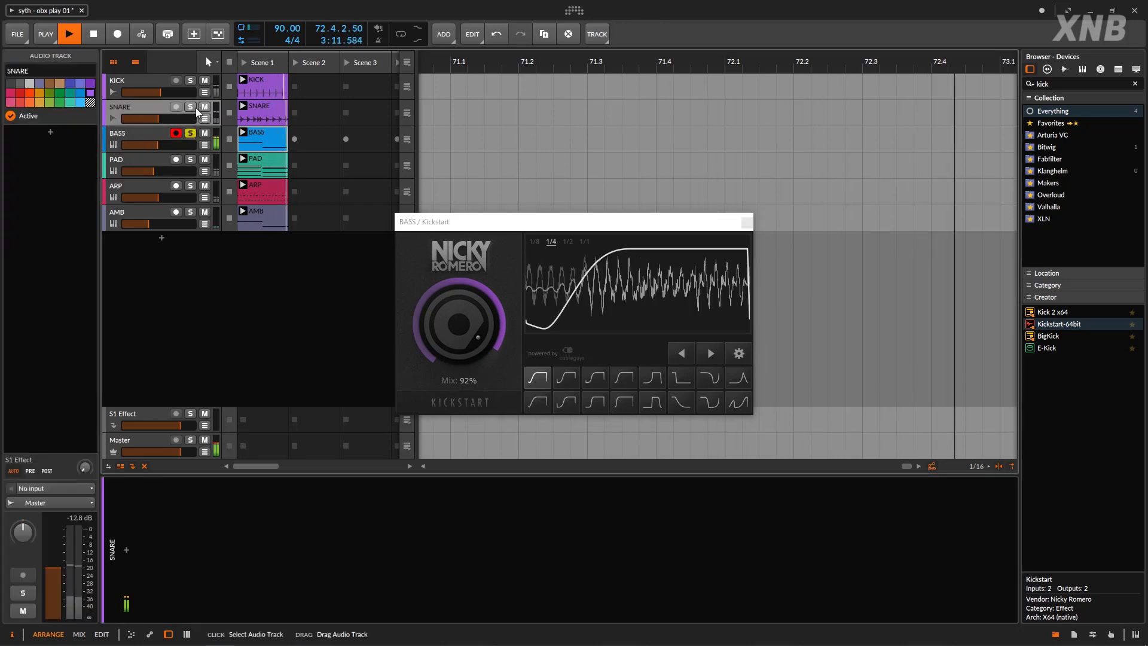
left_click(190, 107)
left_click(190, 81)
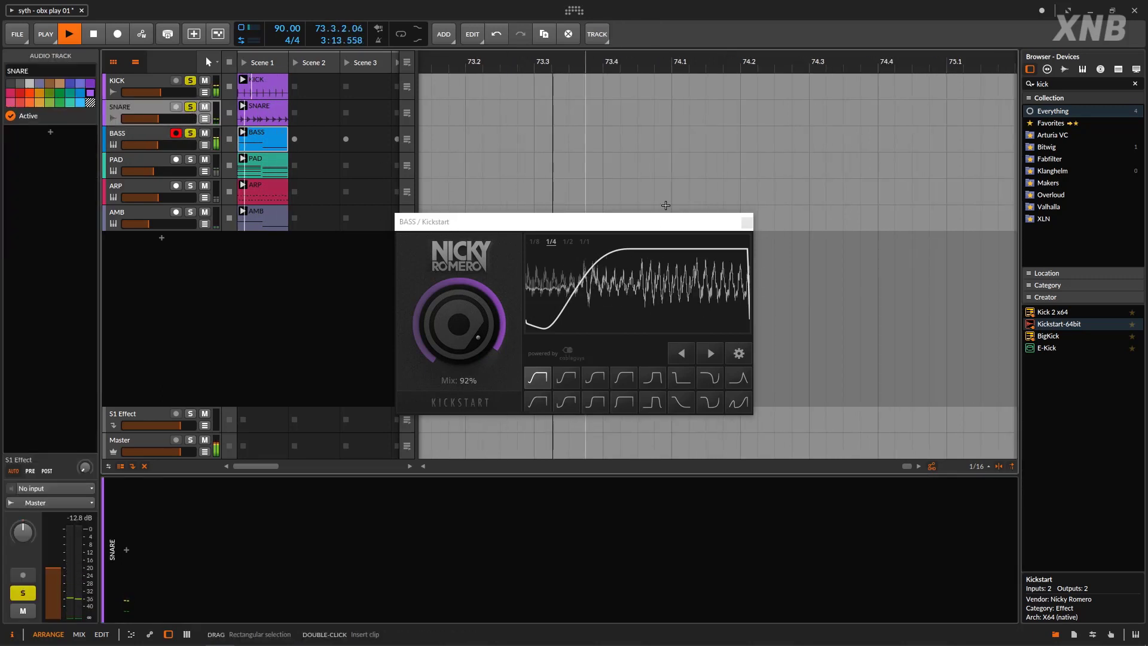
left_click(745, 223)
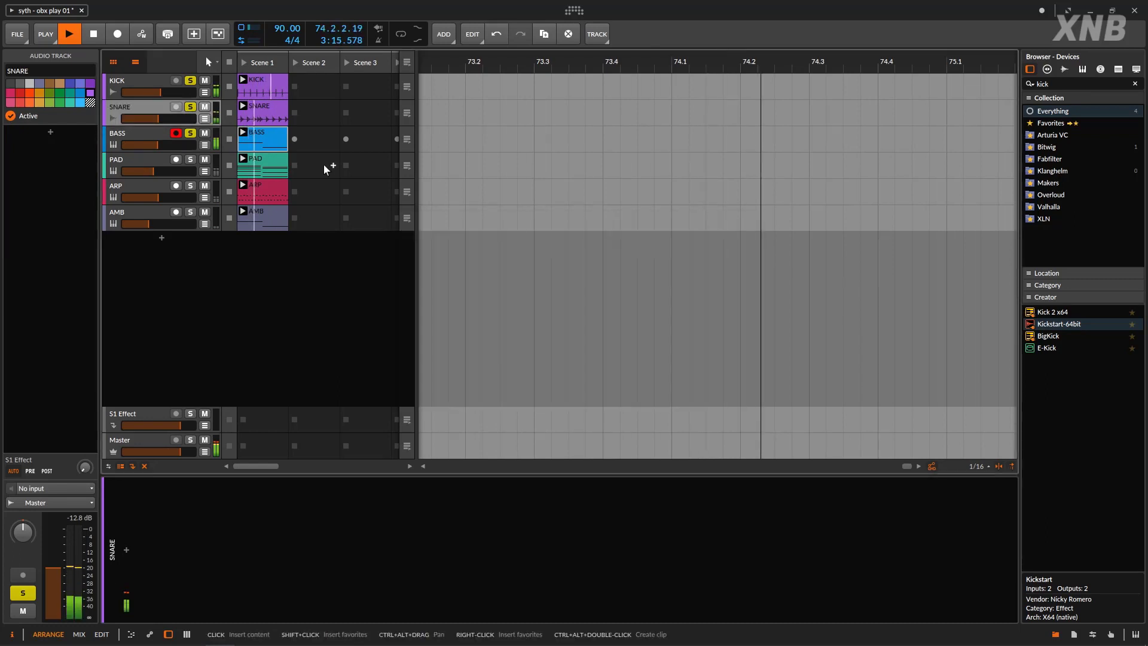
Stop playback and review the BASS track's OB-Xa V settings, closing the synth window when done.
left_click(93, 33)
left_click(143, 139)
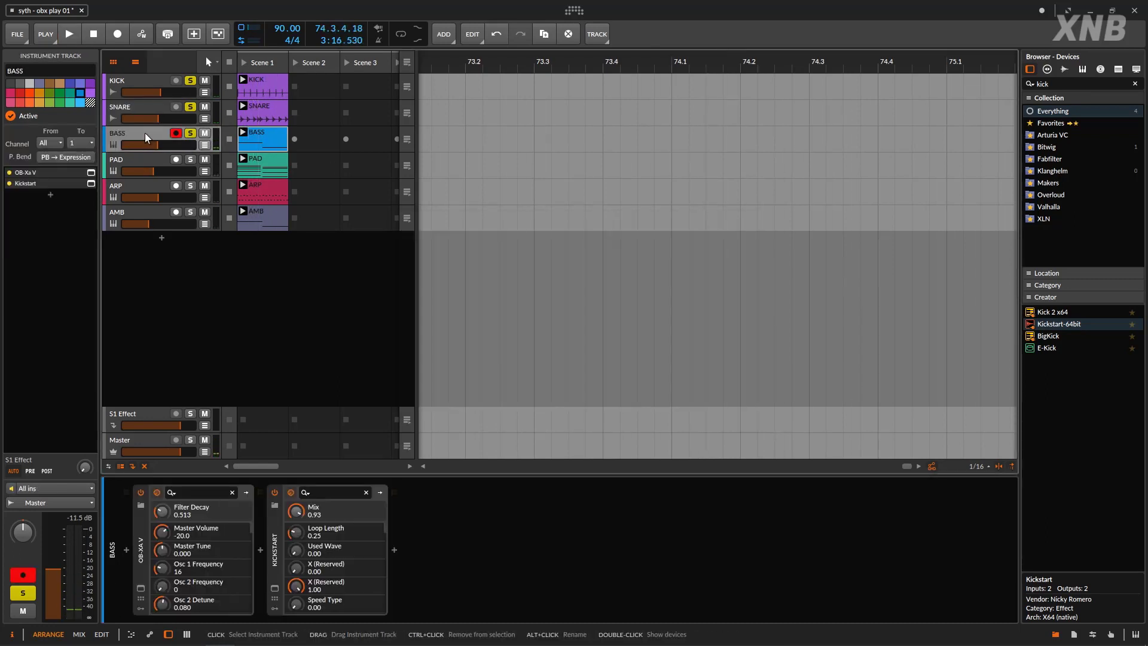
left_click(141, 588)
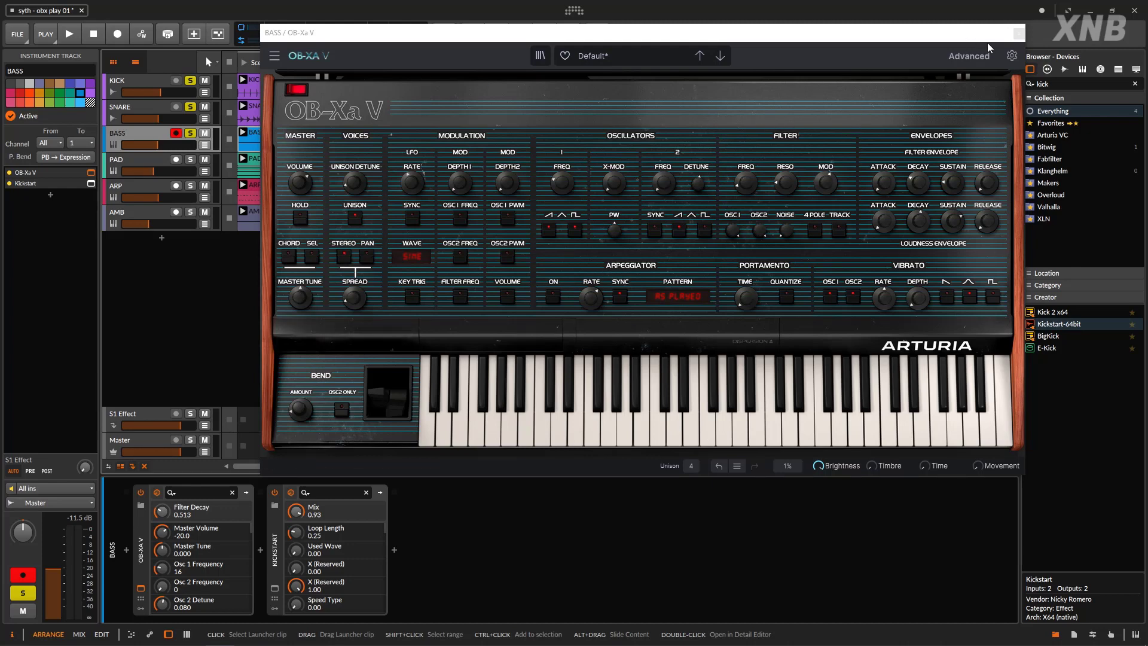
left_click(1019, 33)
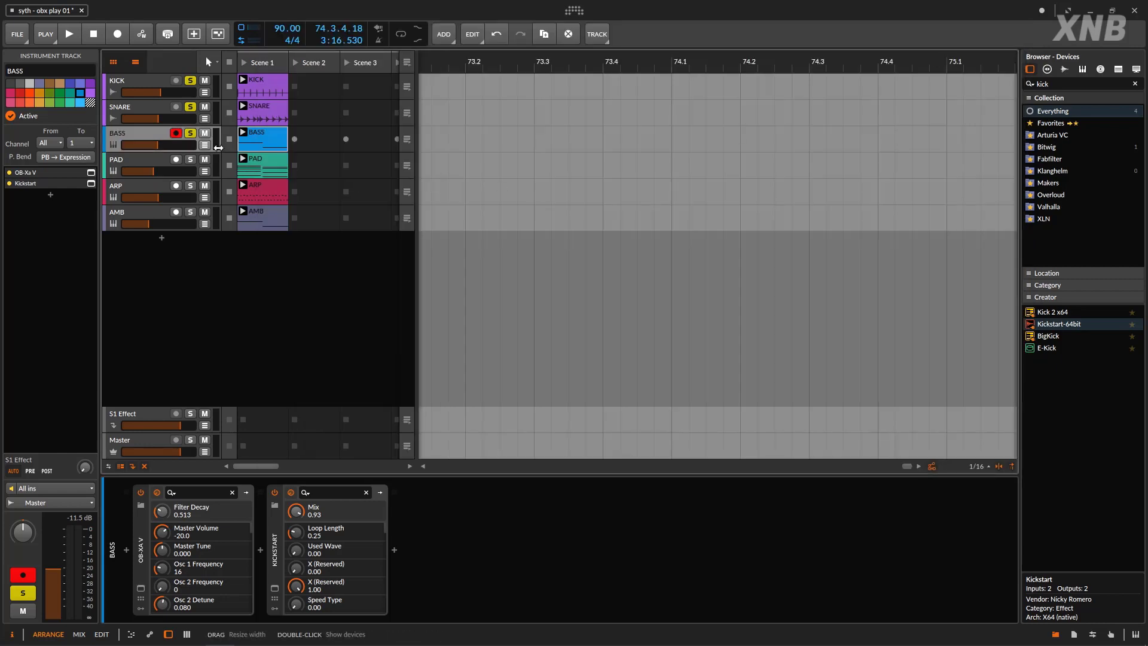
Solo PAD alongside KICK, SNARE and BASS, audition the mix, and open the PAD track's OB-Xa V.
left_click(190, 159)
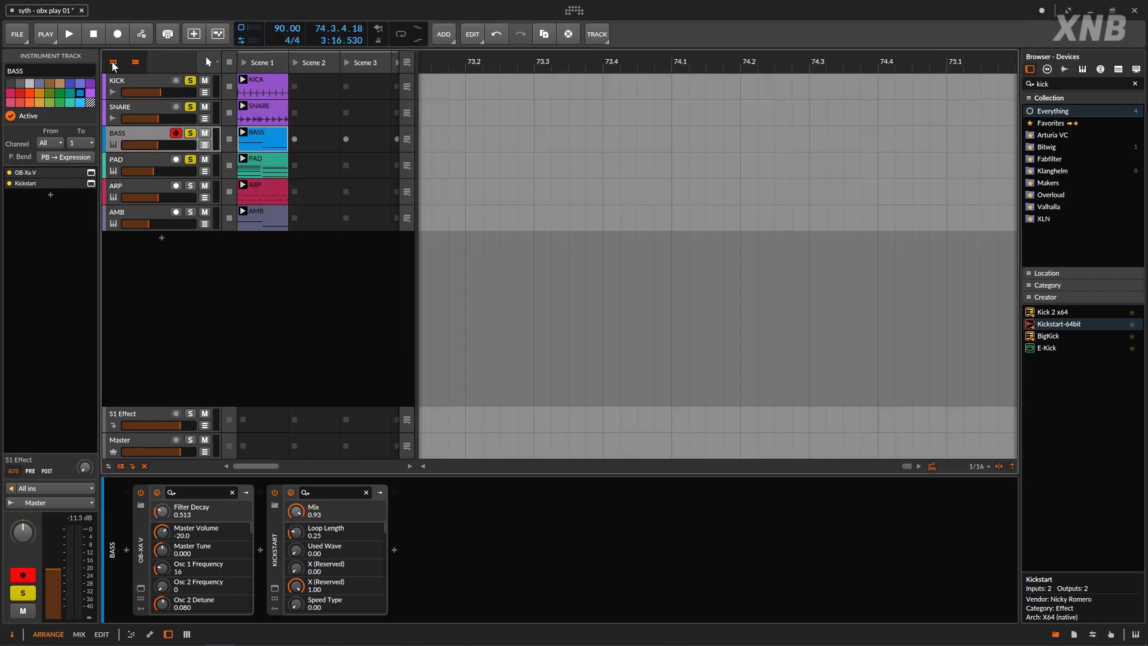
key("space")
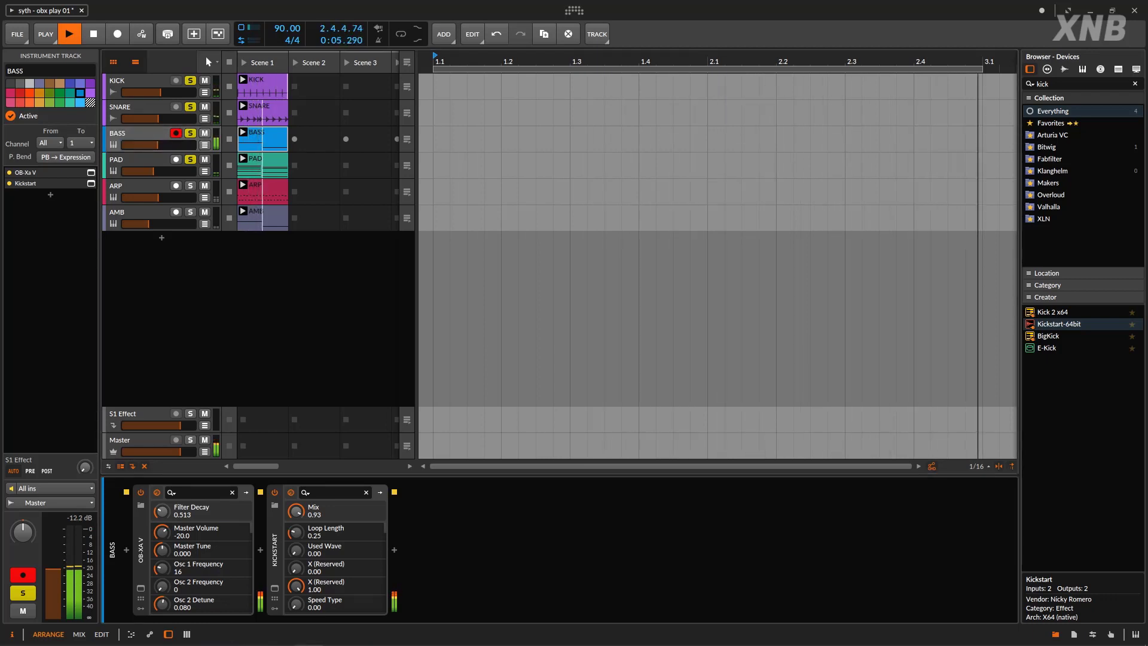
left_click(93, 34)
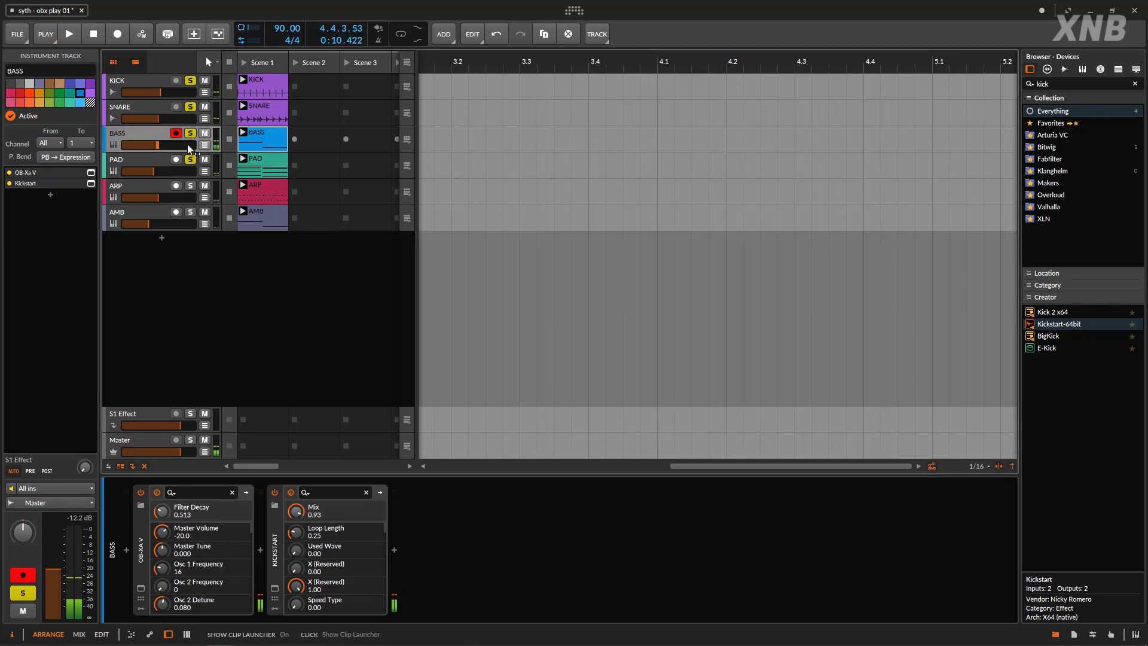
left_click(143, 160)
left_click(141, 588)
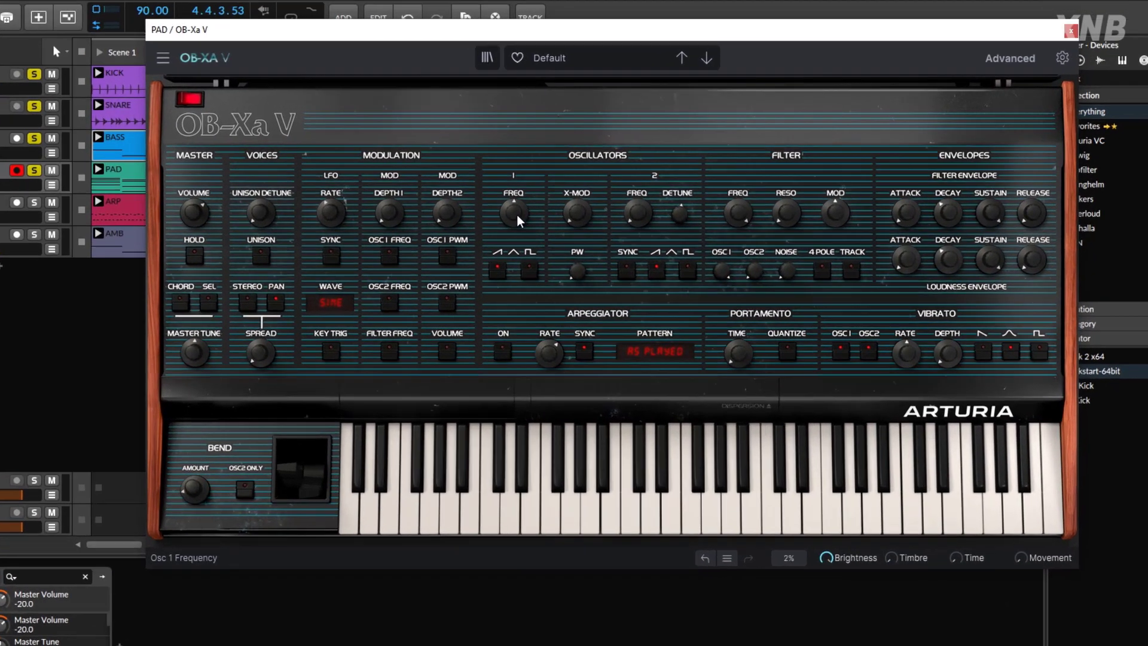
Lower the pad's filter frequency and slightly raise the filter modulation amount.
mouse_move(588, 191)
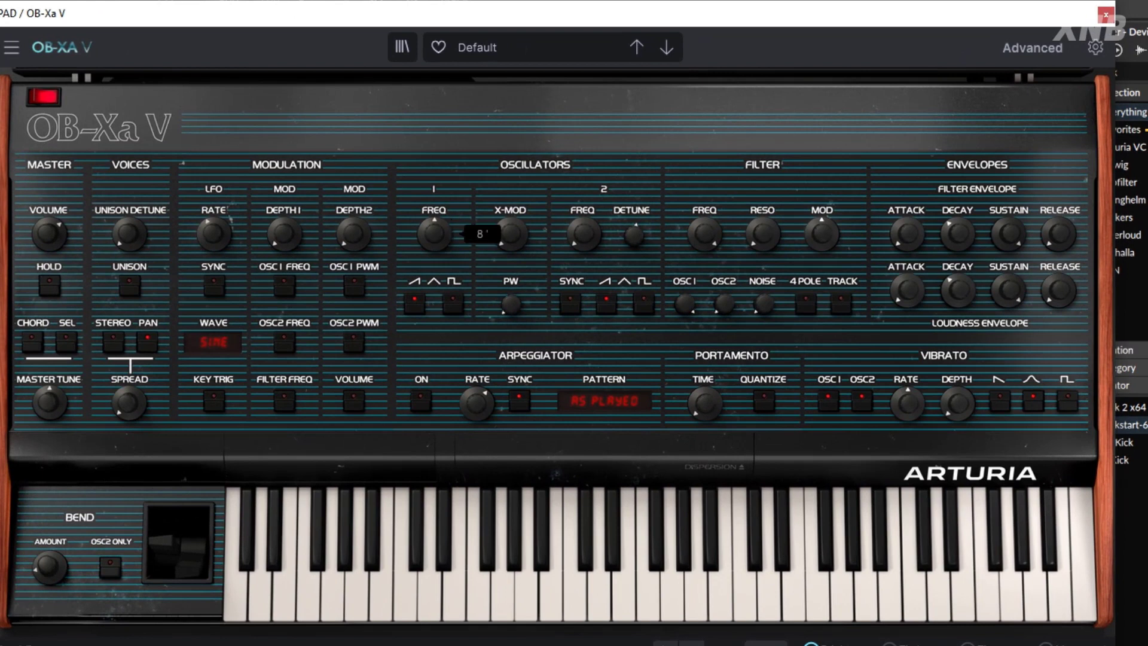
mouse_move(605, 241)
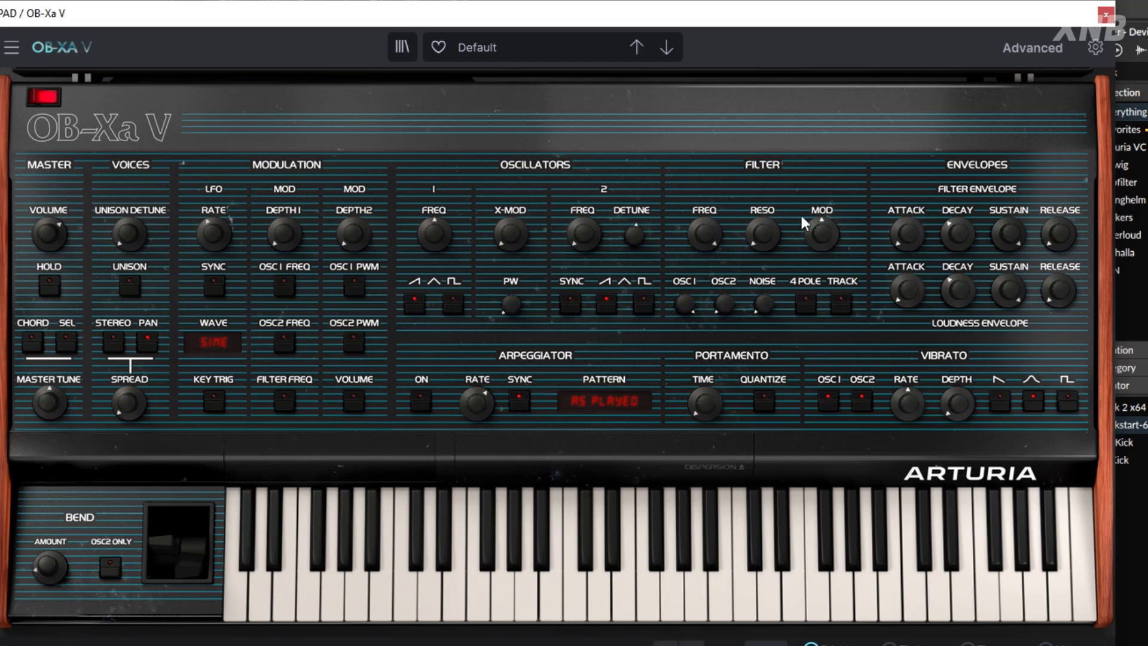
mouse_move(702, 225)
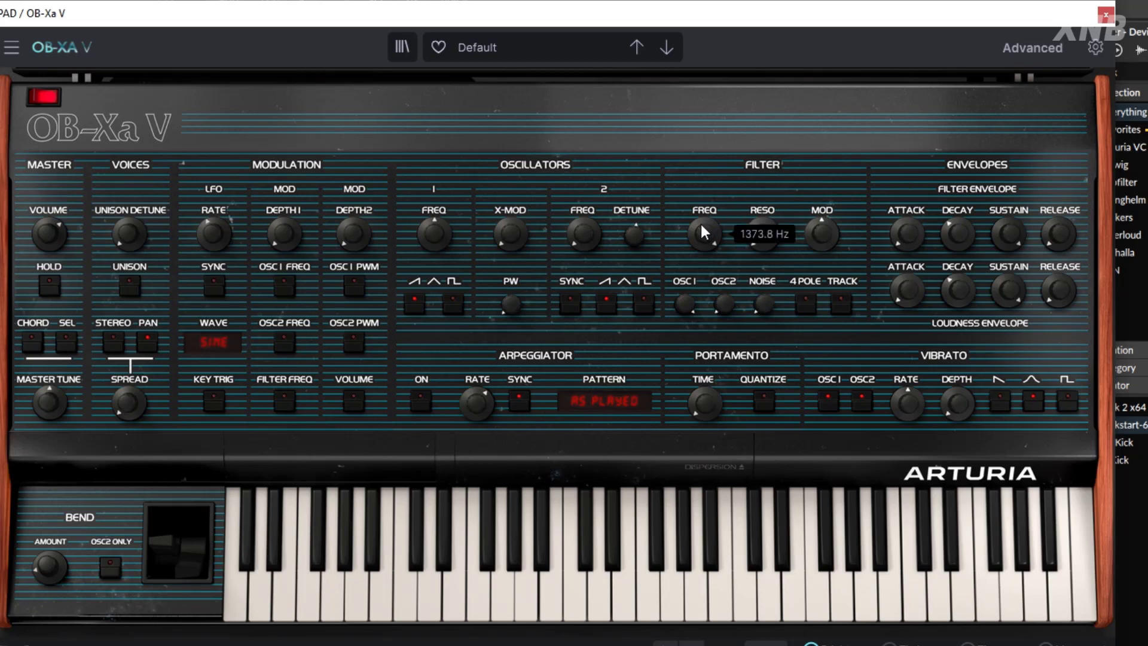
scroll(704, 232, "down", 10)
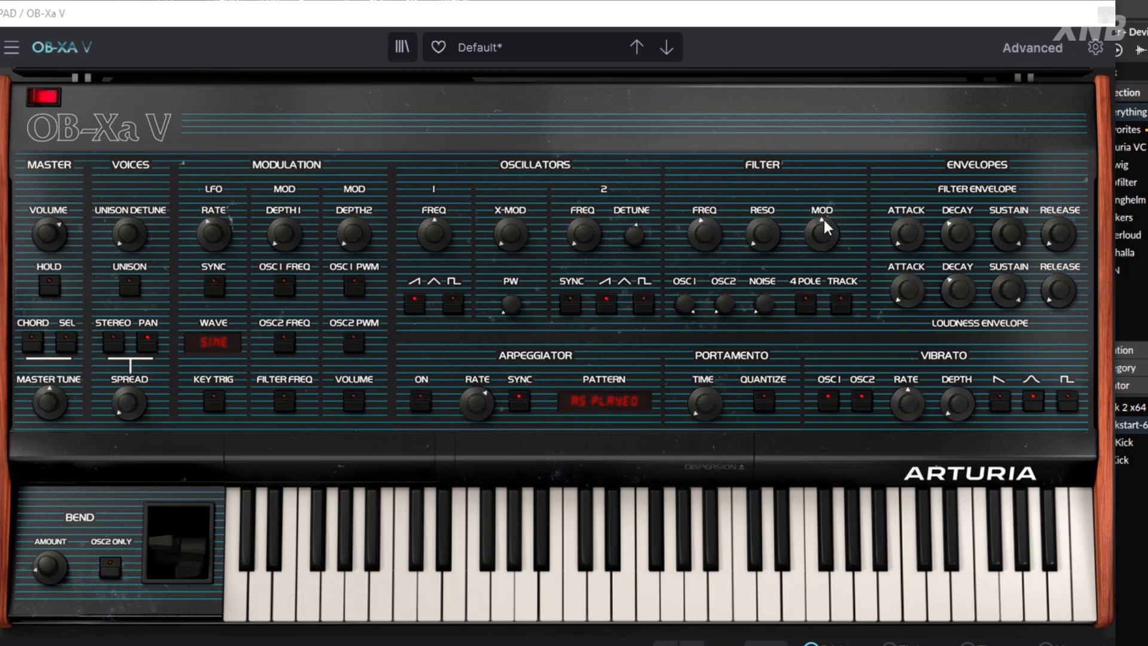
left_click_drag(824, 221, 824, 212)
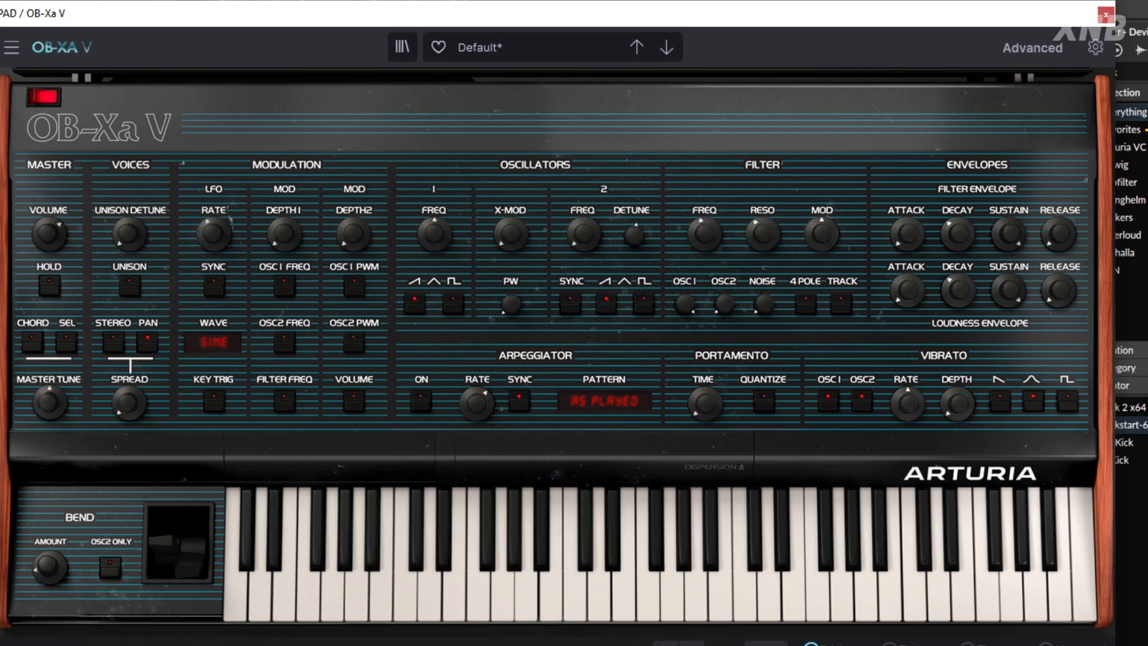
Give the pad's filter envelope a slower attack and longer decay and release, and switch the voice spread to Stereo.
mouse_move(907, 244)
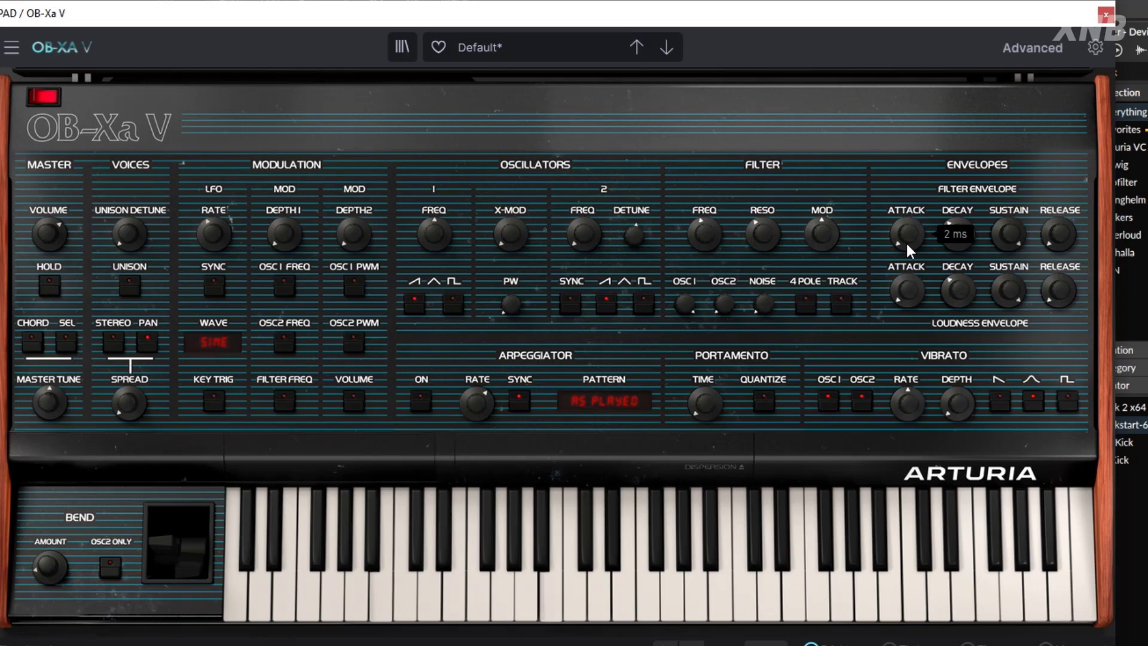
left_click_drag(907, 243, 906, 206)
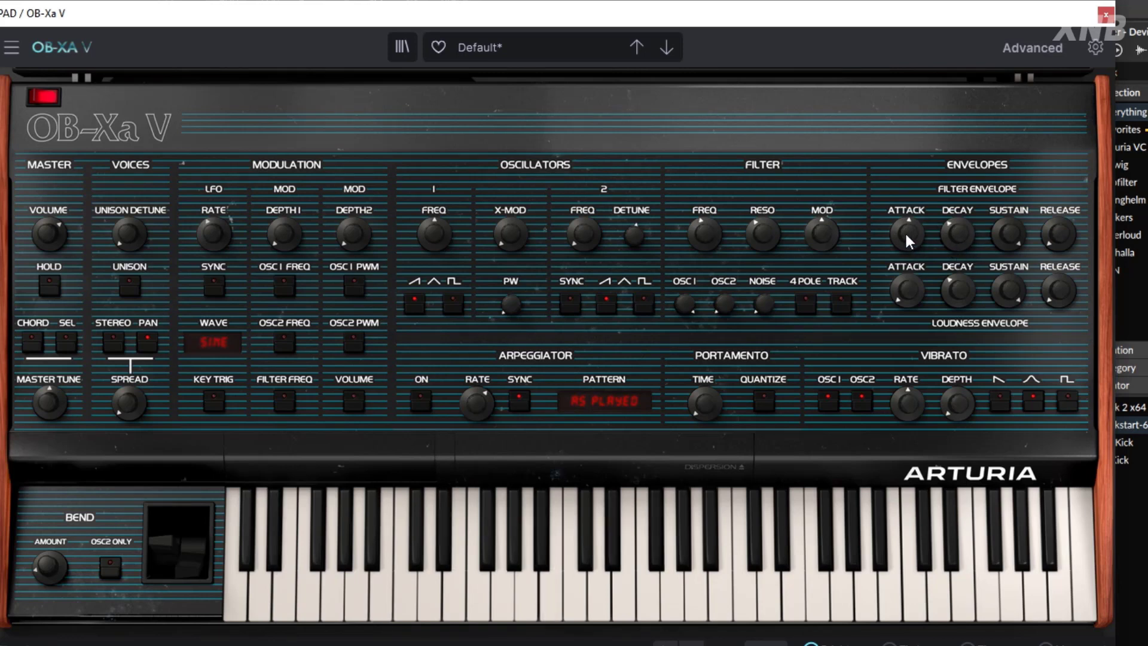
left_click_drag(964, 229, 963, 181)
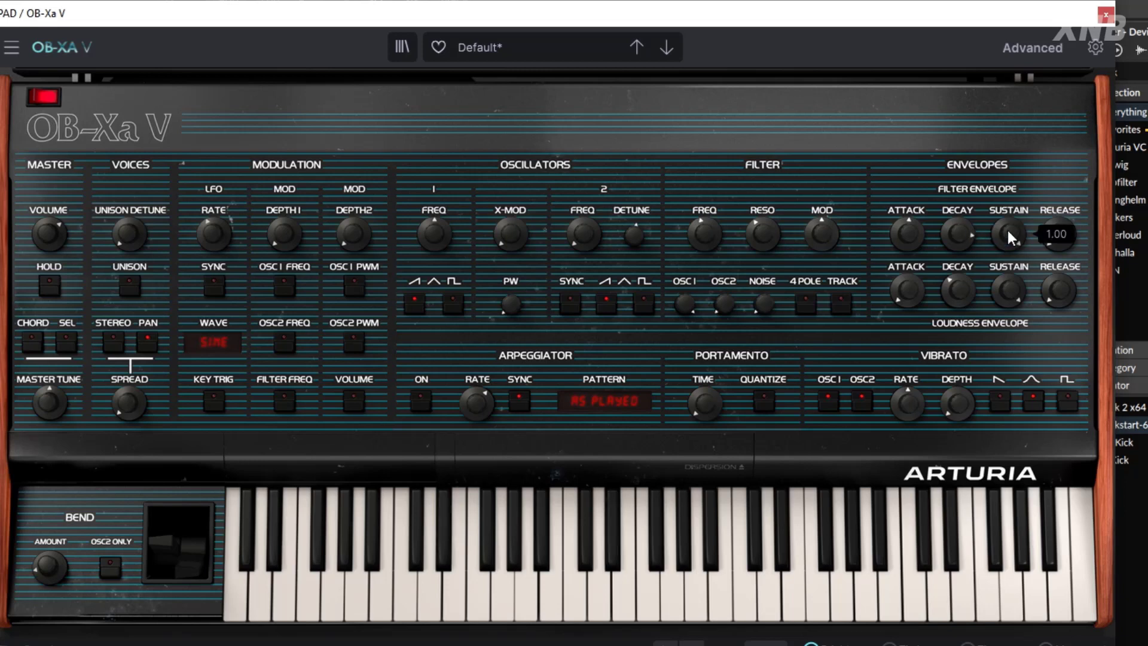
left_click_drag(1040, 233, 1041, 209)
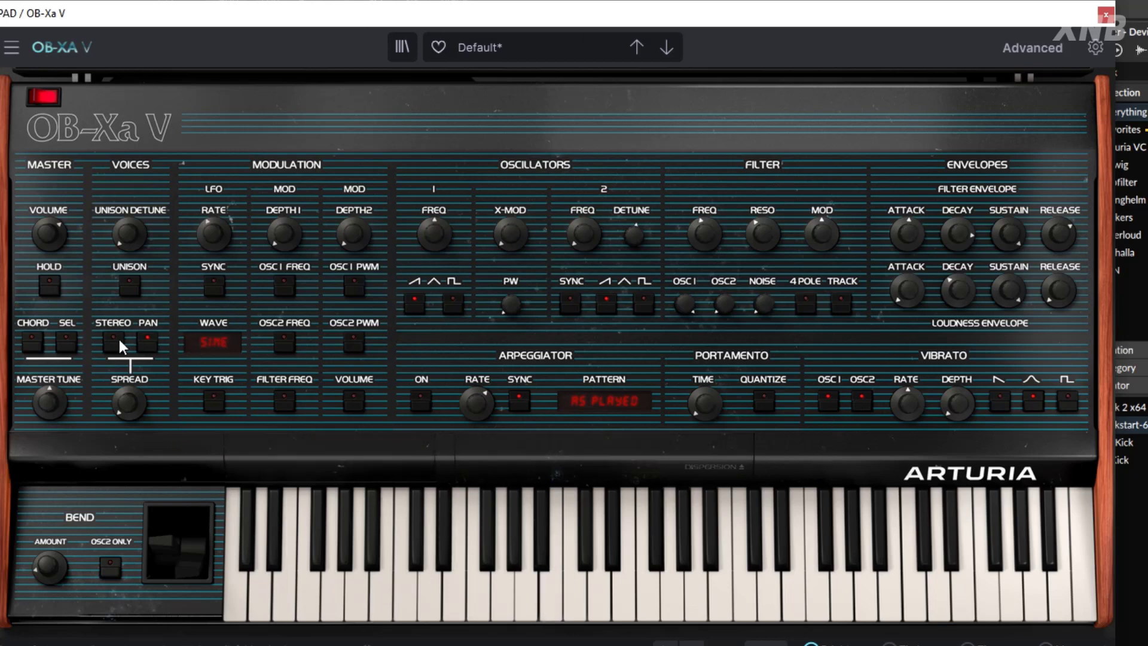
mouse_move(127, 396)
left_mouse_down()
mouse_move(130, 381)
mouse_move(134, 400)
left_mouse_up()
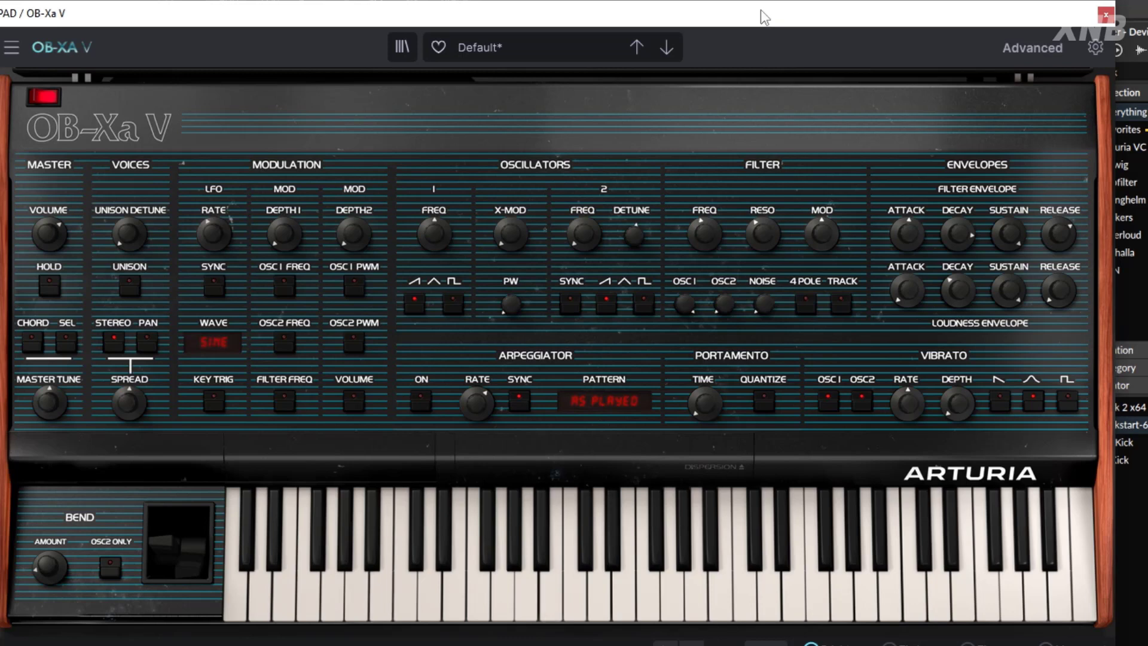
Lengthen the loudness envelope's attack and release for a soft pad, trimming both back slightly.
mouse_move(1057, 292)
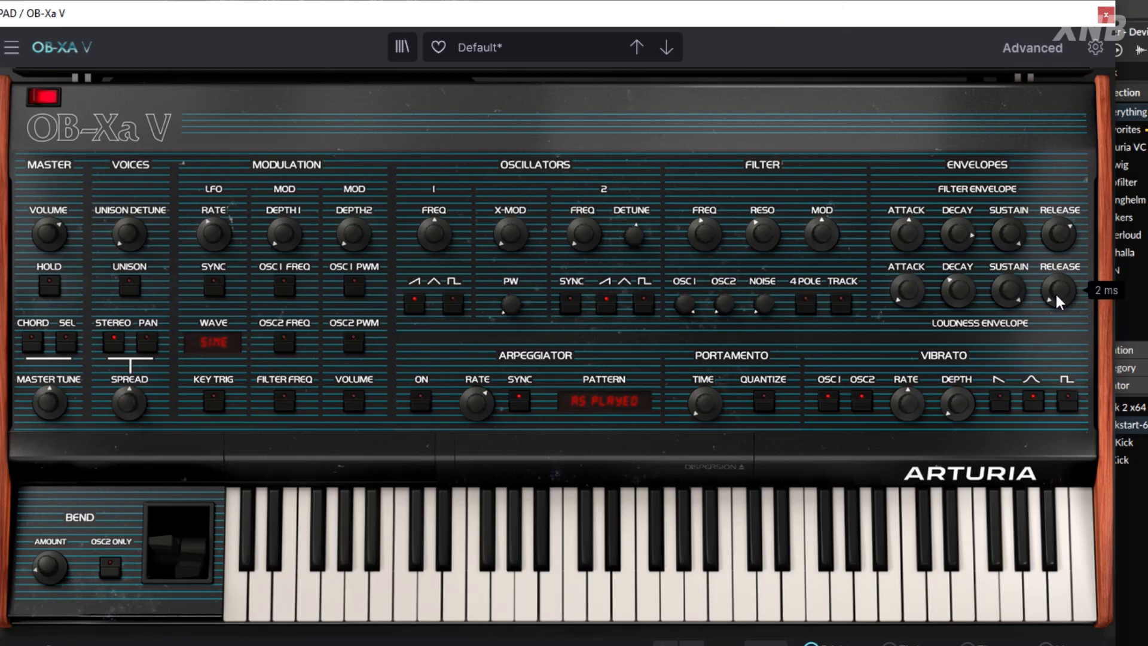
left_click_drag(1053, 296, 1052, 222)
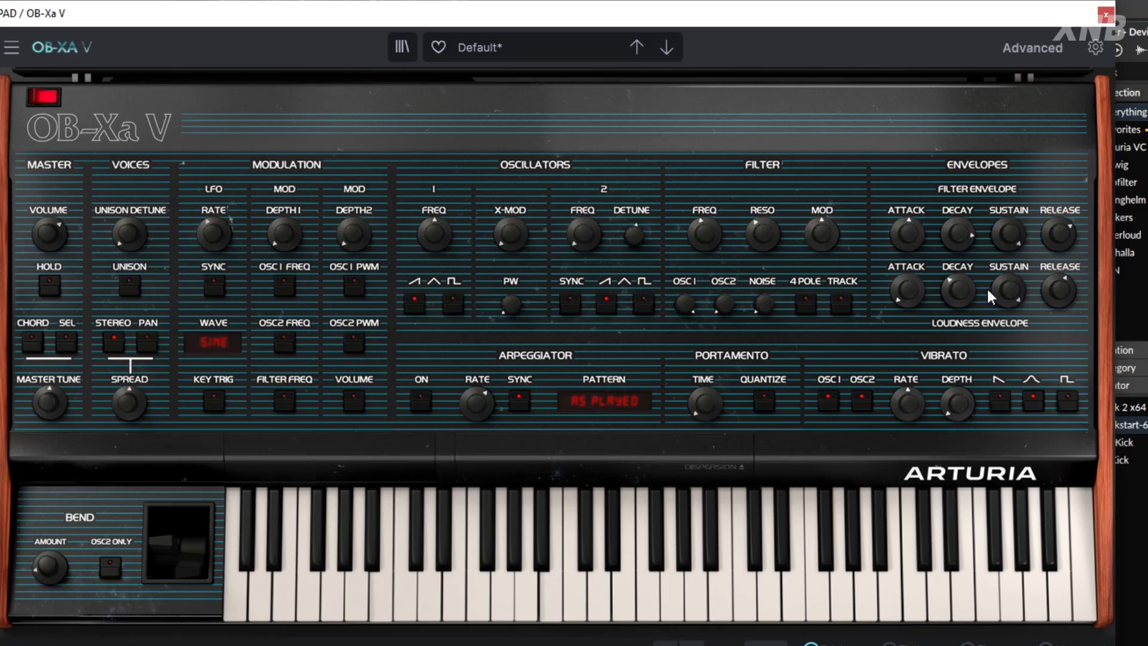
mouse_move(908, 290)
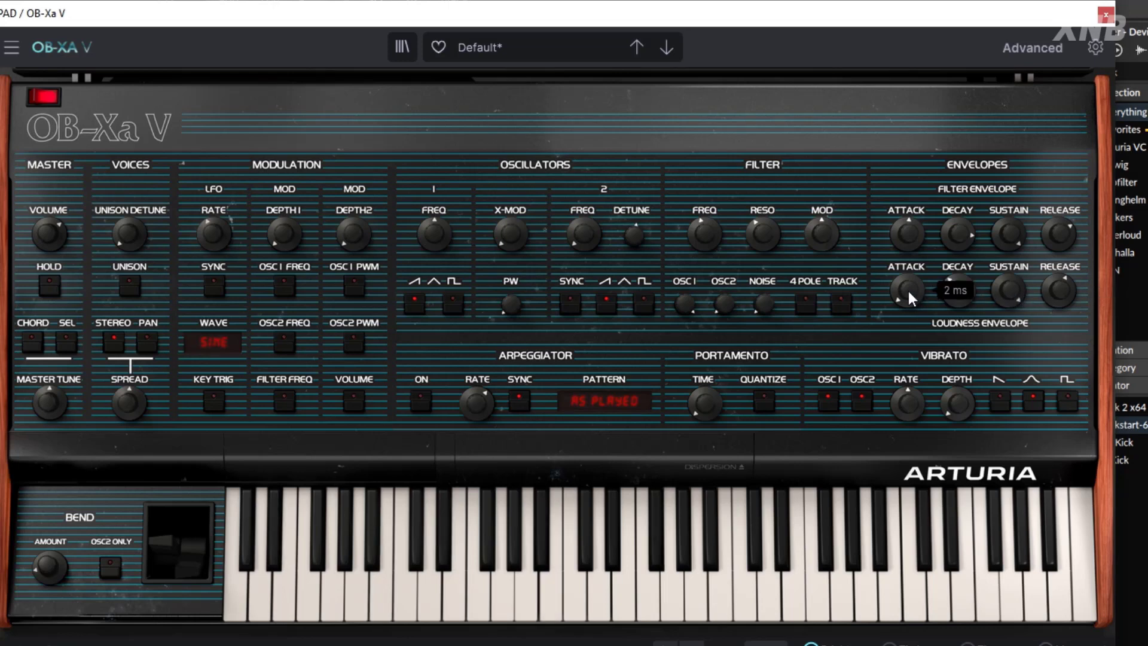
left_click_drag(909, 290, 909, 276)
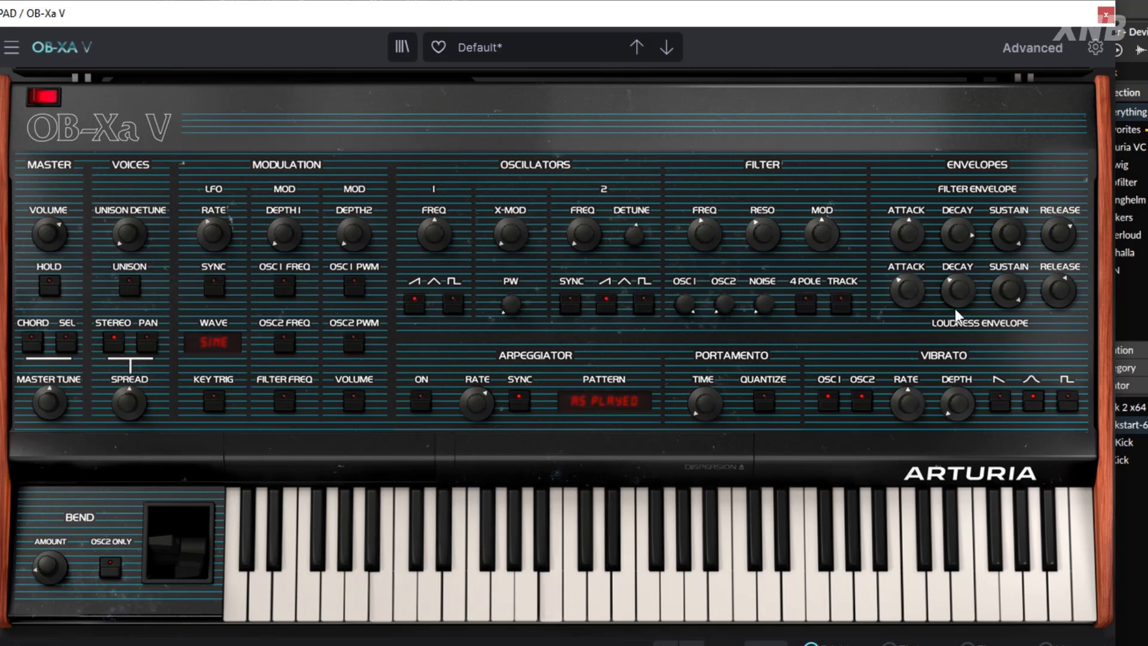
mouse_move(957, 290)
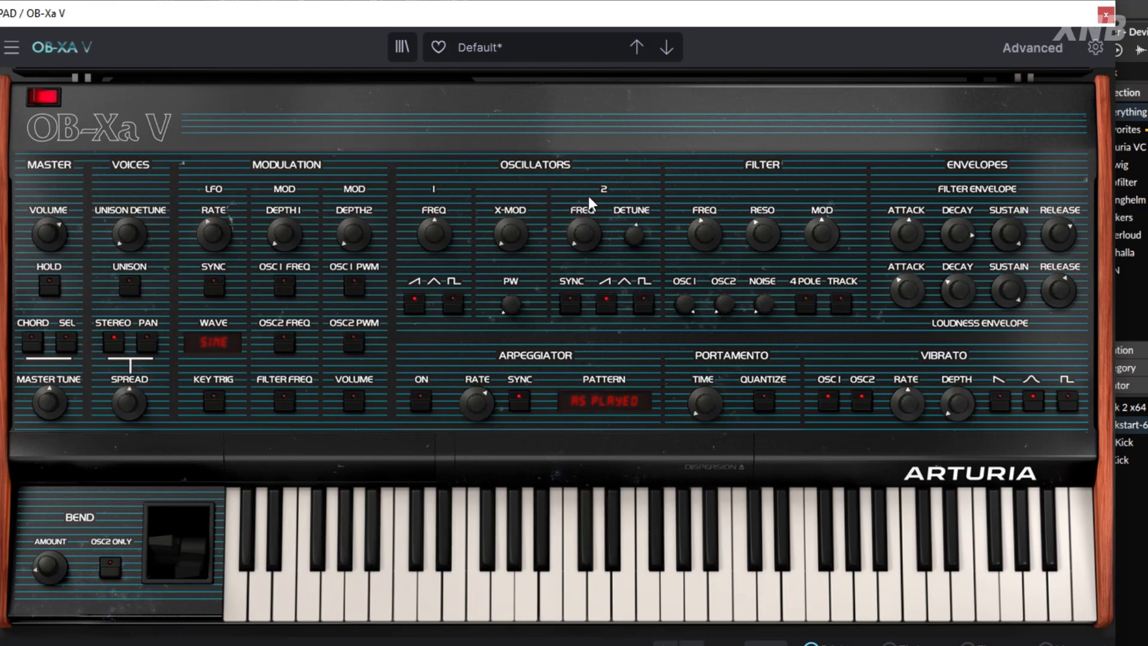
left_click_drag(1059, 291, 1059, 300)
left_click_drag(901, 288, 901, 296)
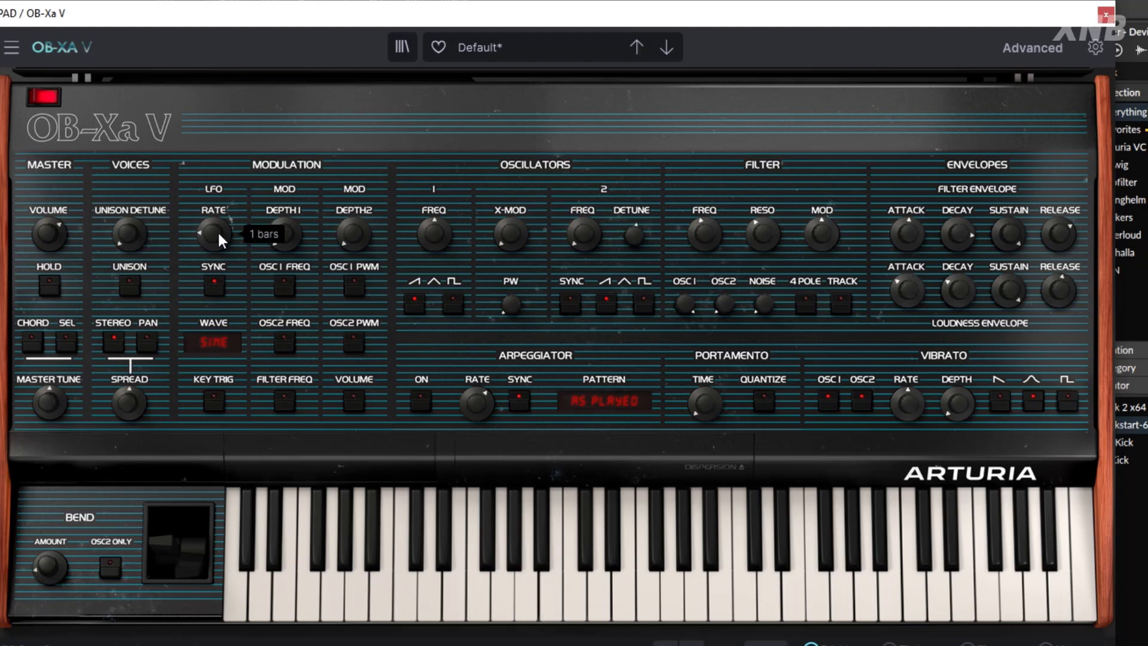
Sync the LFO, adjust its rate, and route it to both oscillators' frequency with a modulation depth of about 0.003.
mouse_move(219, 234)
left_mouse_down()
mouse_move(219, 214)
mouse_move(218, 224)
left_mouse_up()
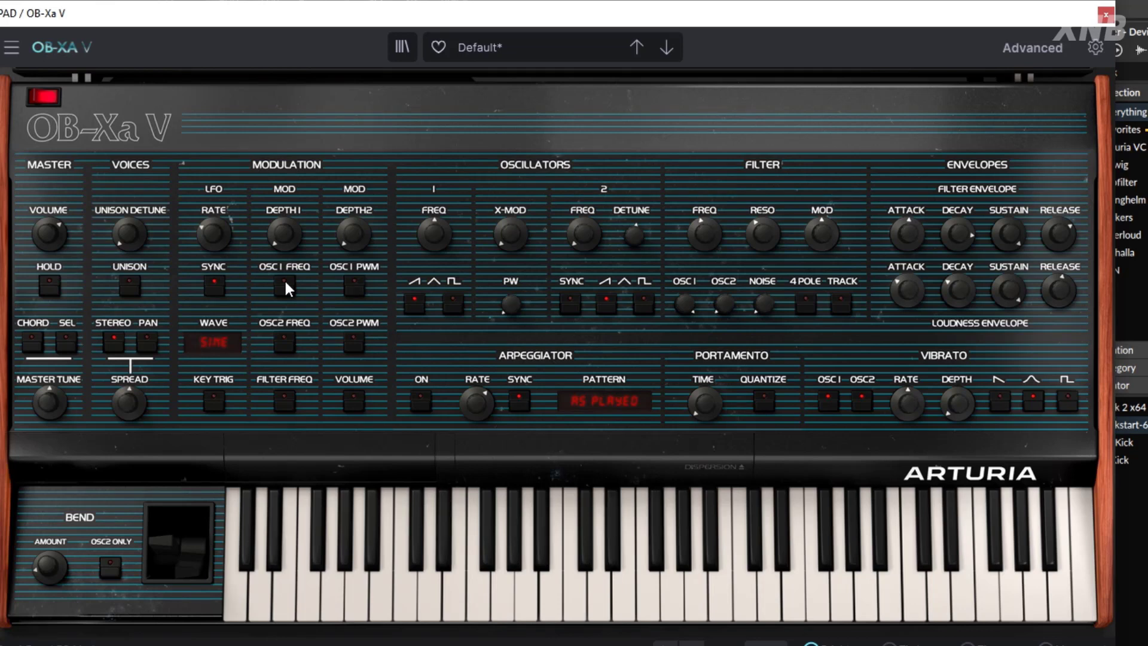
left_click(287, 341)
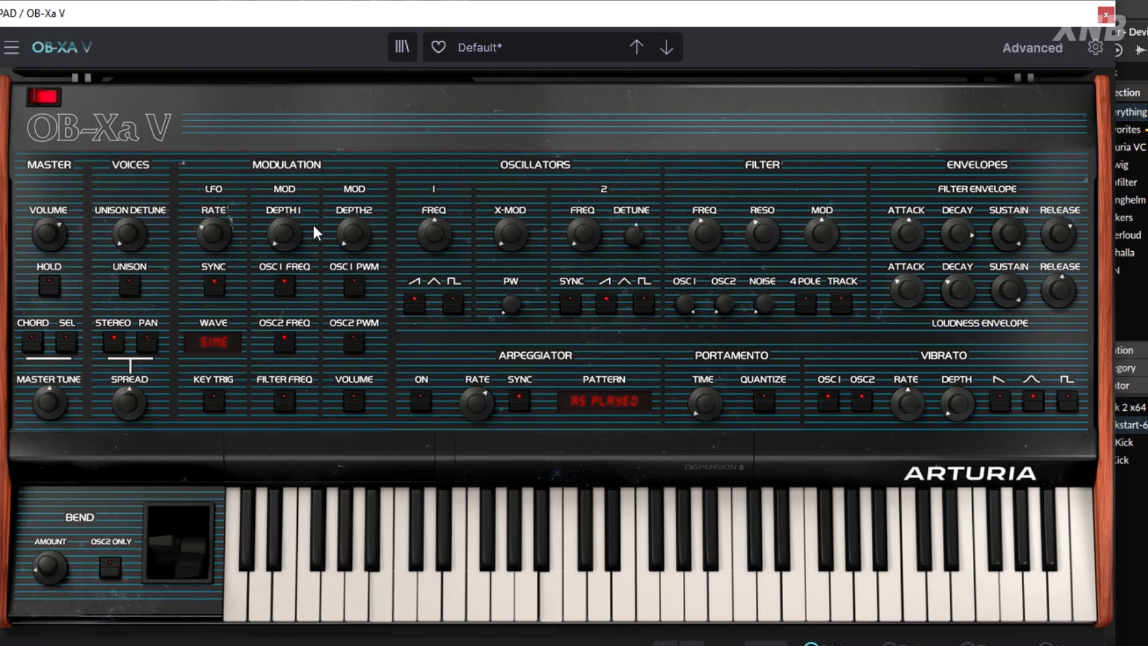
left_click_drag(287, 237, 287, 216)
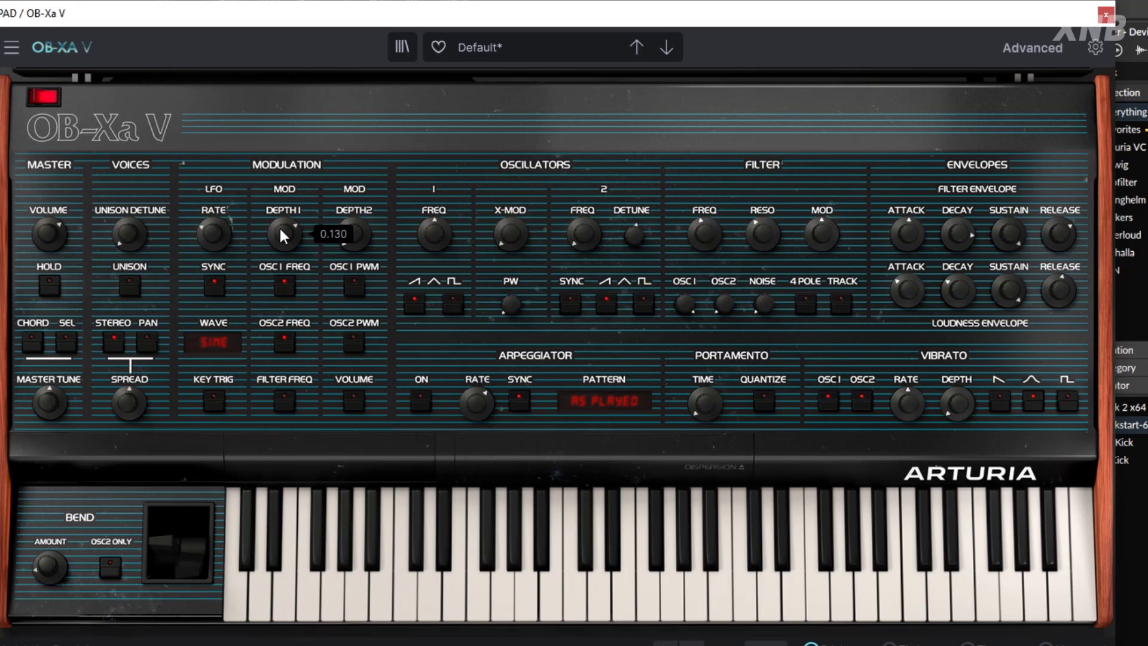
left_click_drag(282, 227, 281, 254)
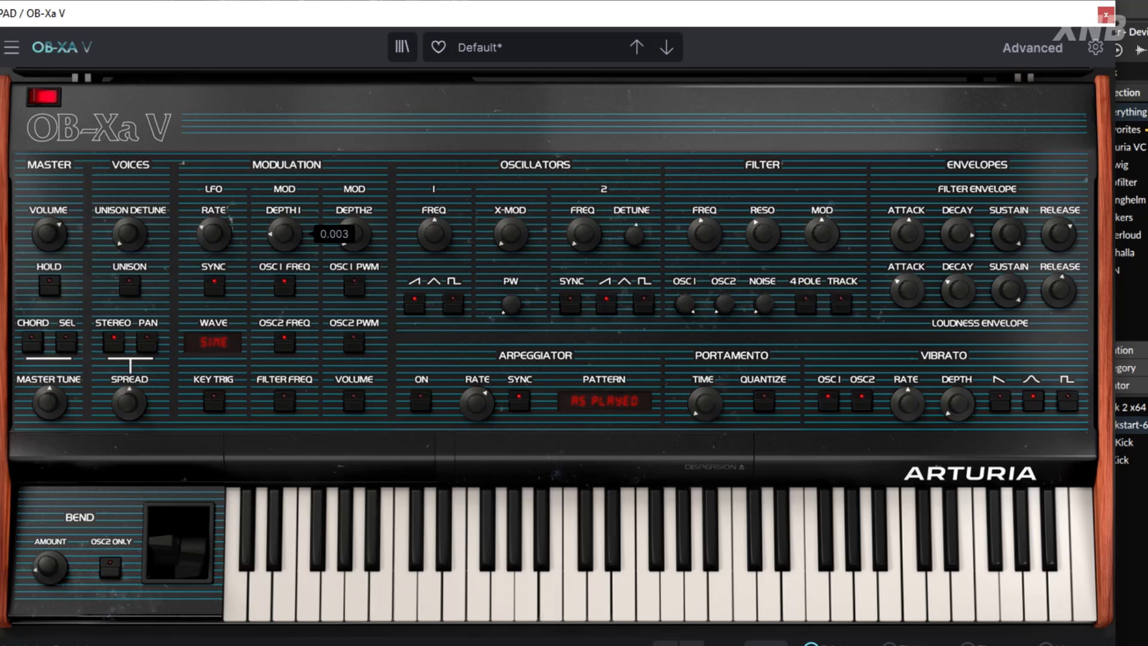
mouse_move(214, 235)
left_mouse_down()
mouse_move(273, 220)
mouse_move(209, 211)
mouse_move(271, 227)
mouse_move(272, 251)
mouse_move(226, 233)
mouse_move(225, 251)
left_mouse_up()
left_click_drag(296, 229, 292, 234)
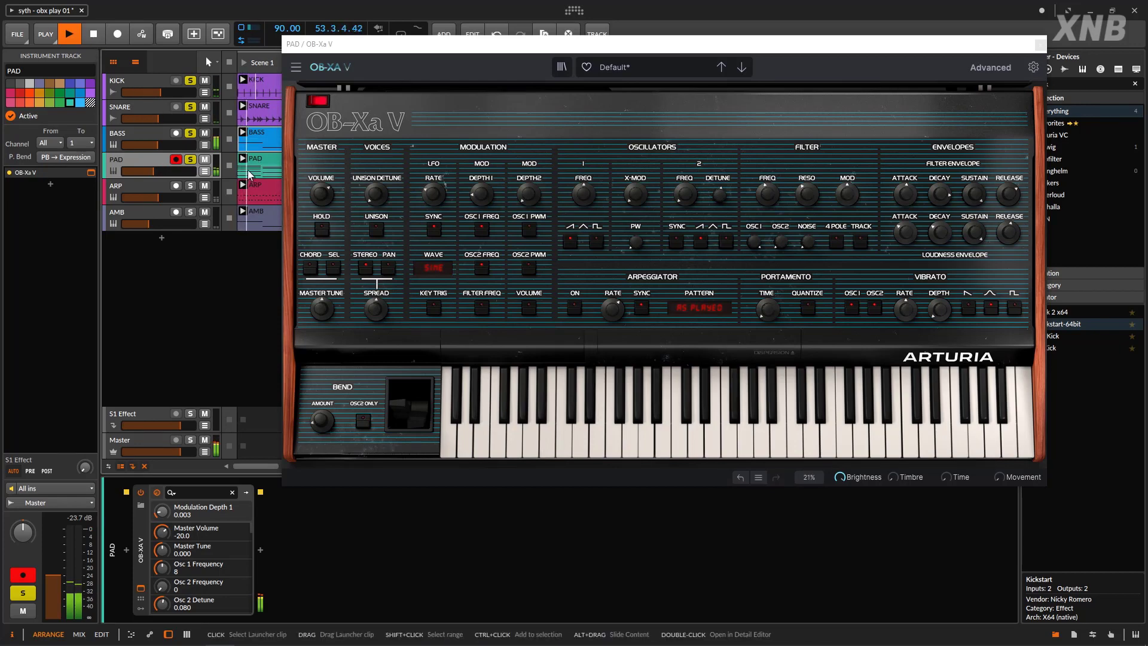
Copy the Kickstart effect from the BASS track to after the synth on the PAD track and play the mix.
left_click(102, 39)
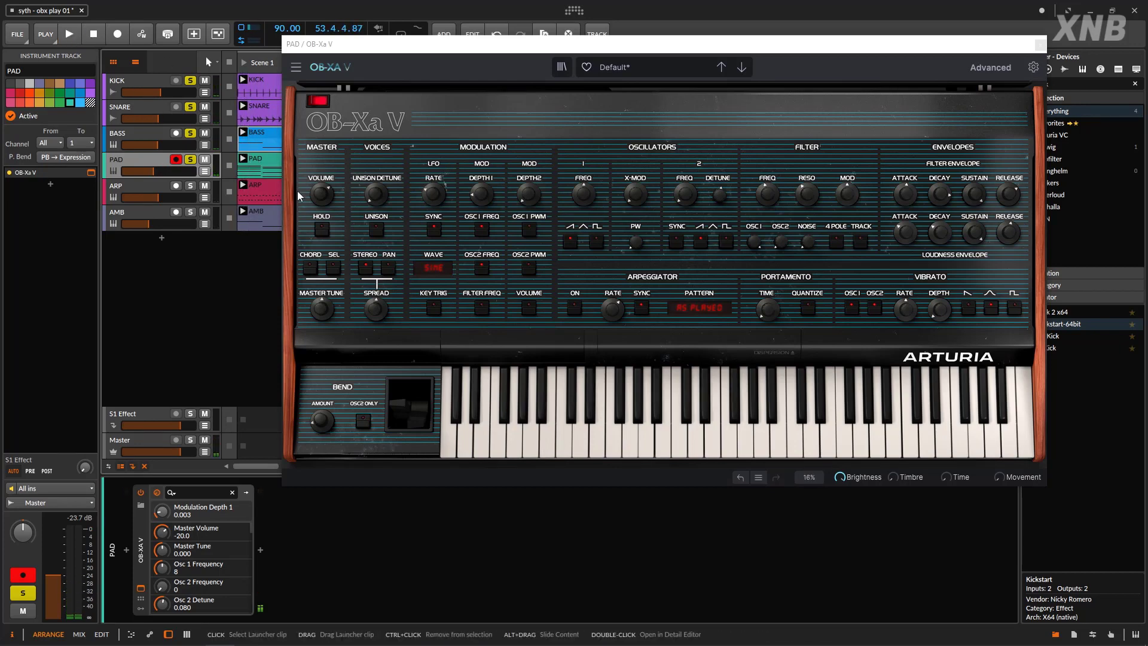
left_click(150, 134)
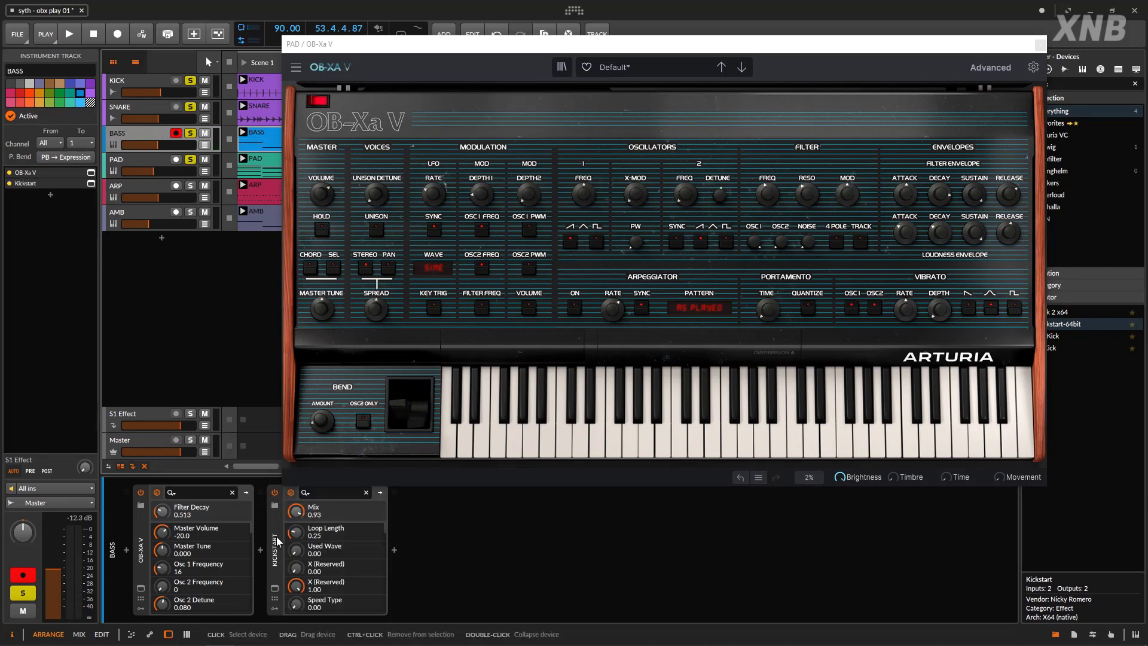
left_click_drag(274, 543, 147, 166)
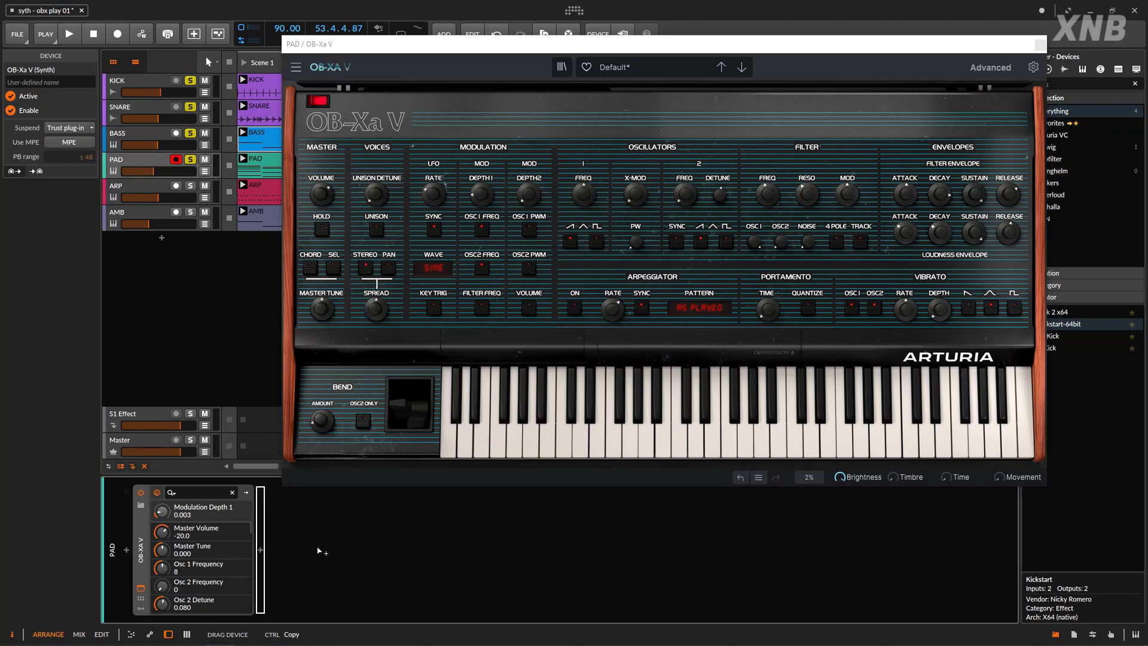
left_click(70, 34)
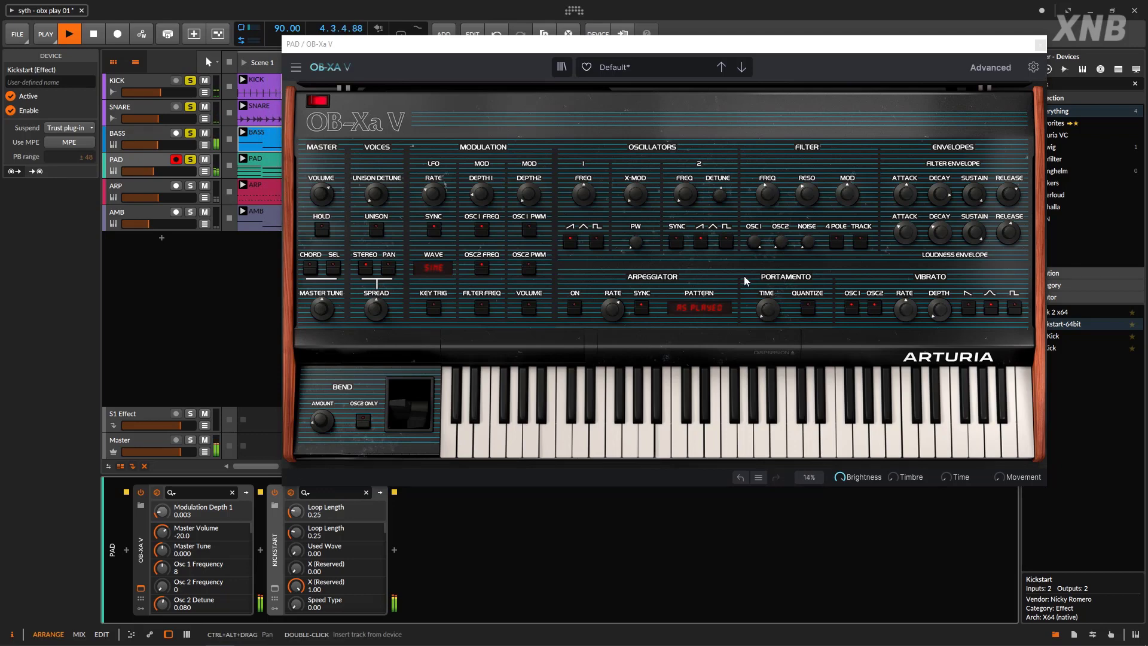
Remove the solos from BASS, SNARE and KICK to play only PAD, and open the synth's Advanced section.
left_click(94, 34)
left_click(190, 134)
left_click(189, 108)
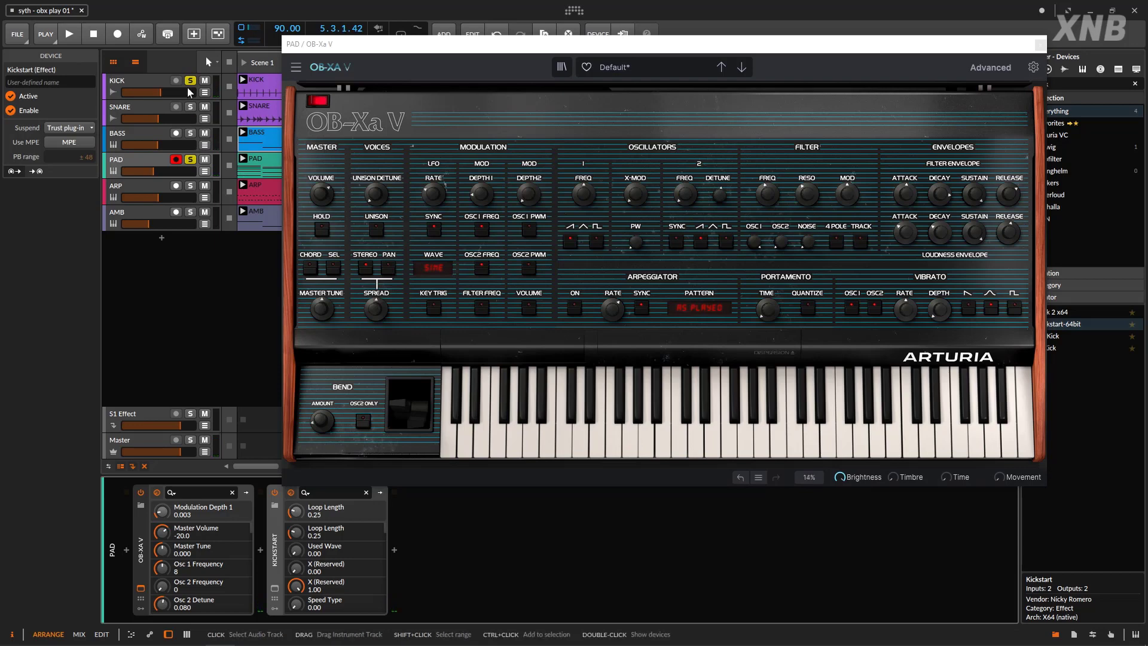
left_click(69, 35)
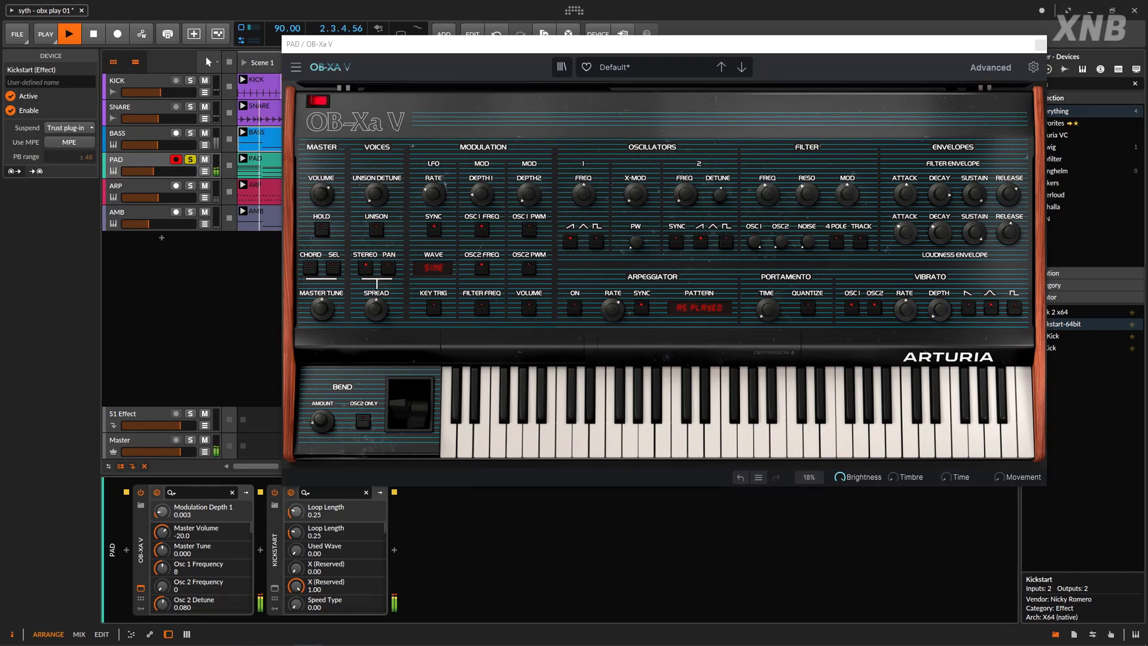
left_click(991, 67)
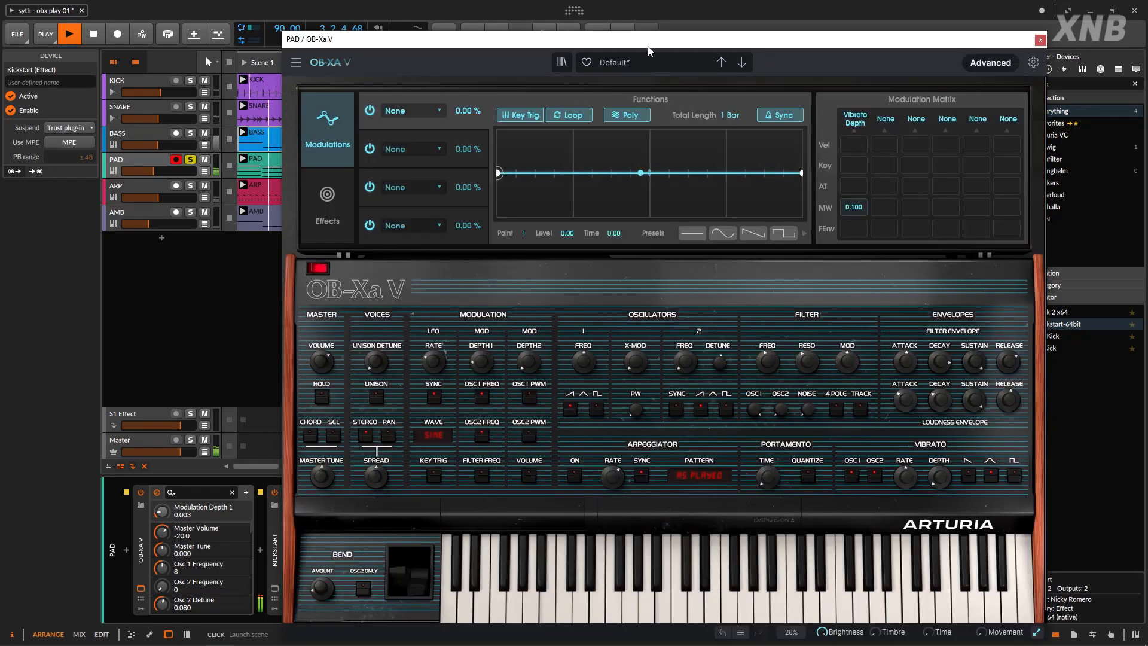
Open the synth's effects section and set all three effect slots to None.
left_click_drag(659, 47, 683, 24)
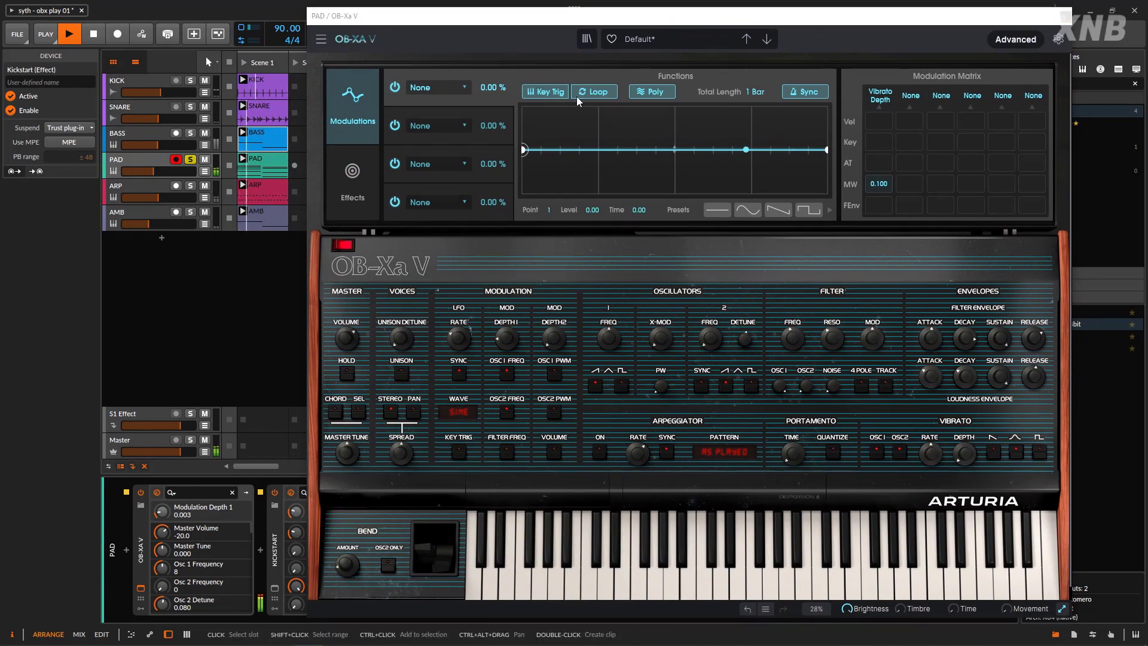
left_click(353, 179)
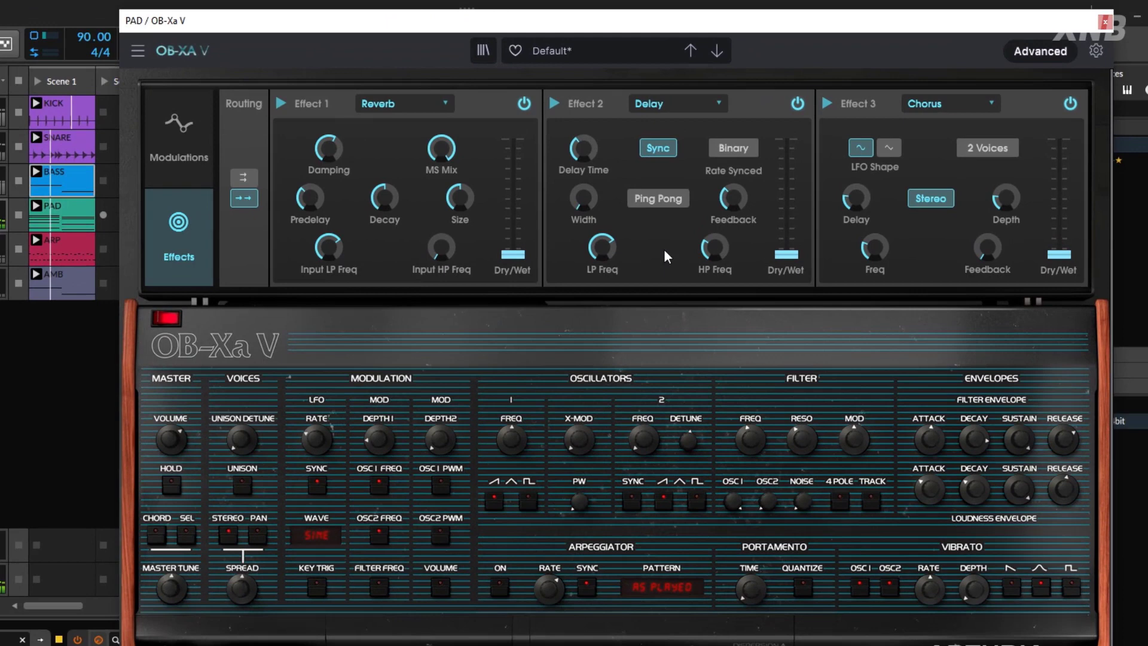
left_click(969, 103)
left_click(943, 146)
left_click(726, 101)
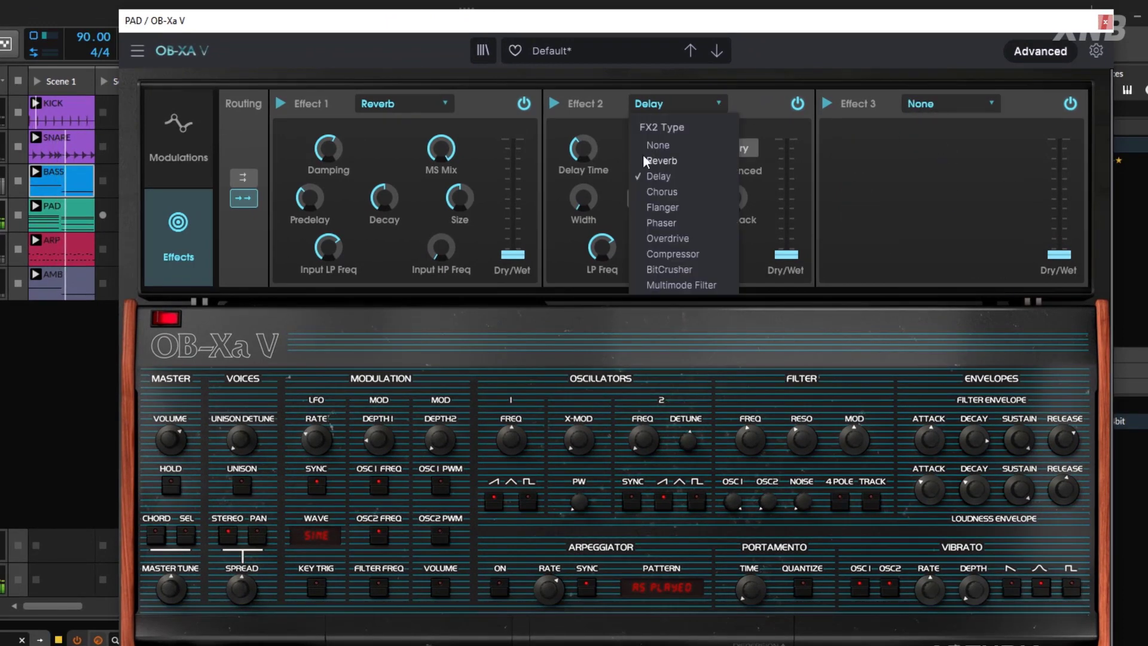
left_click(653, 146)
left_click(400, 108)
left_click(388, 146)
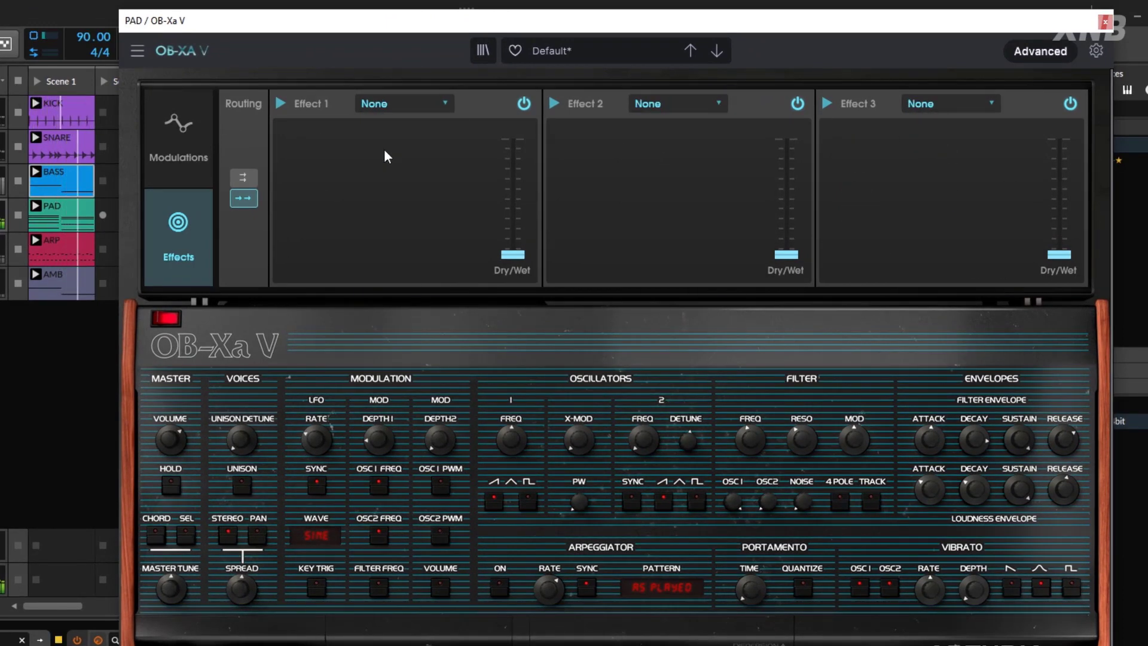
Load Chorus into the first effect slot and Reverb into the second.
left_click(408, 110)
left_click(388, 192)
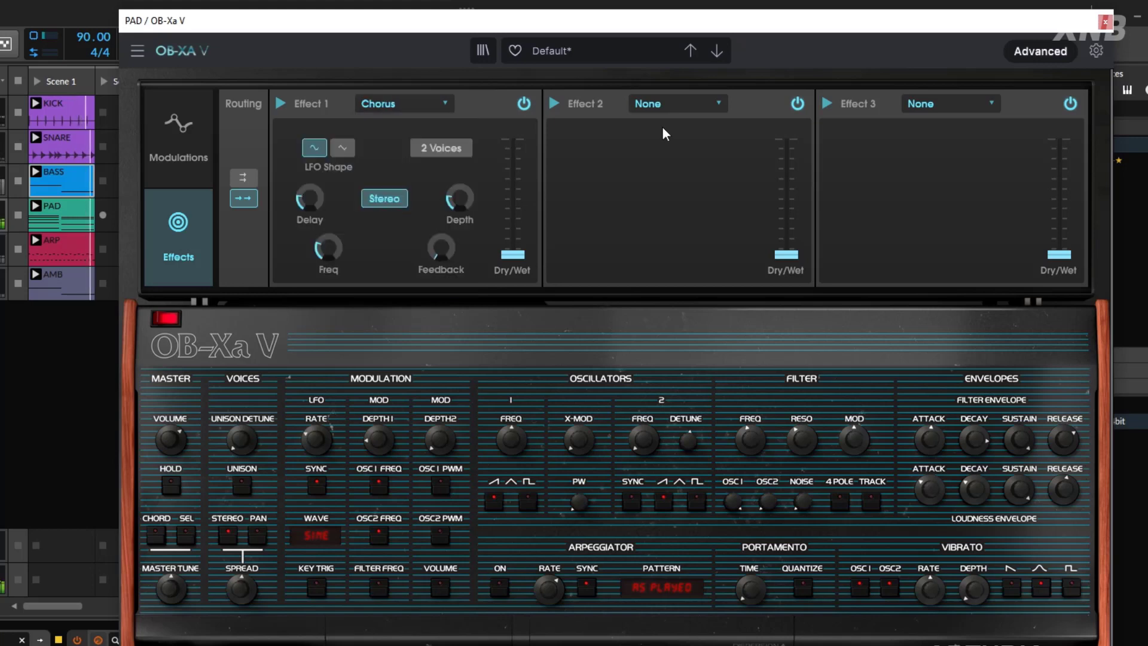
left_click(665, 107)
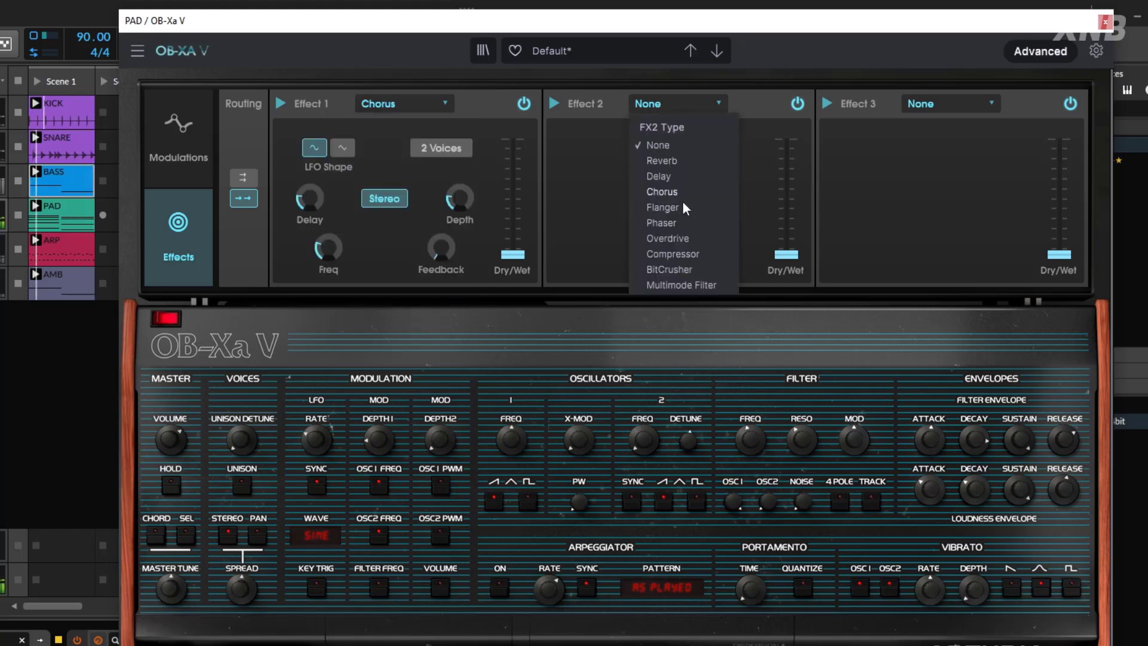
left_click(679, 162)
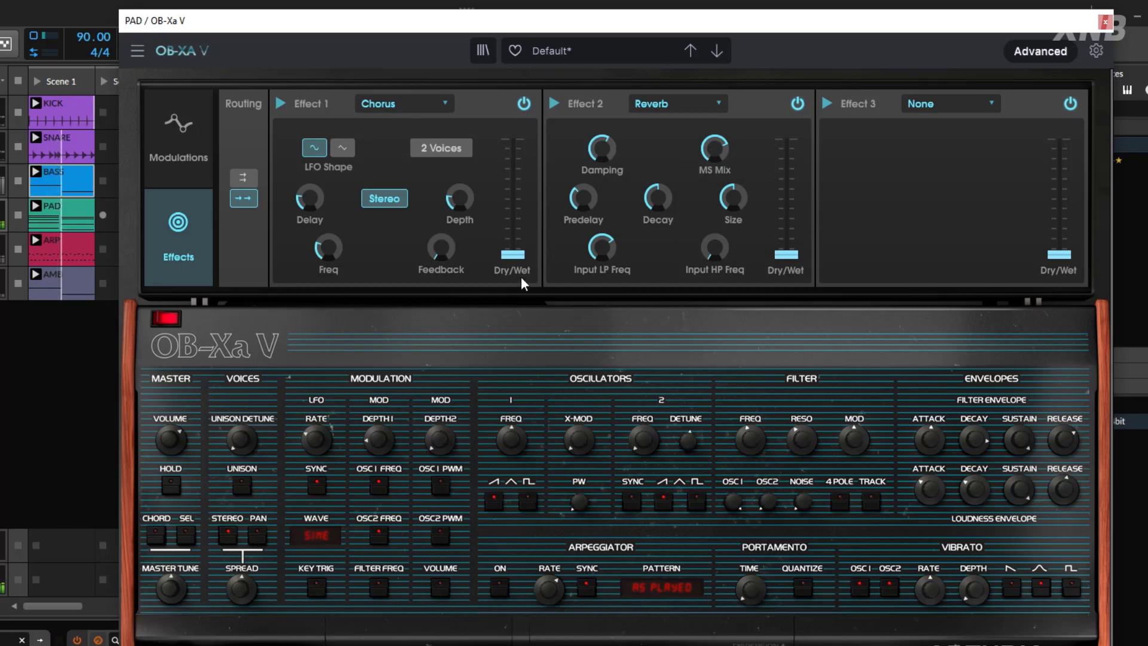
Raise the Chorus dry/wet slightly and bring the Reverb dry/wet to about a quarter, toggling the Reverb to compare.
left_click_drag(513, 254, 513, 246)
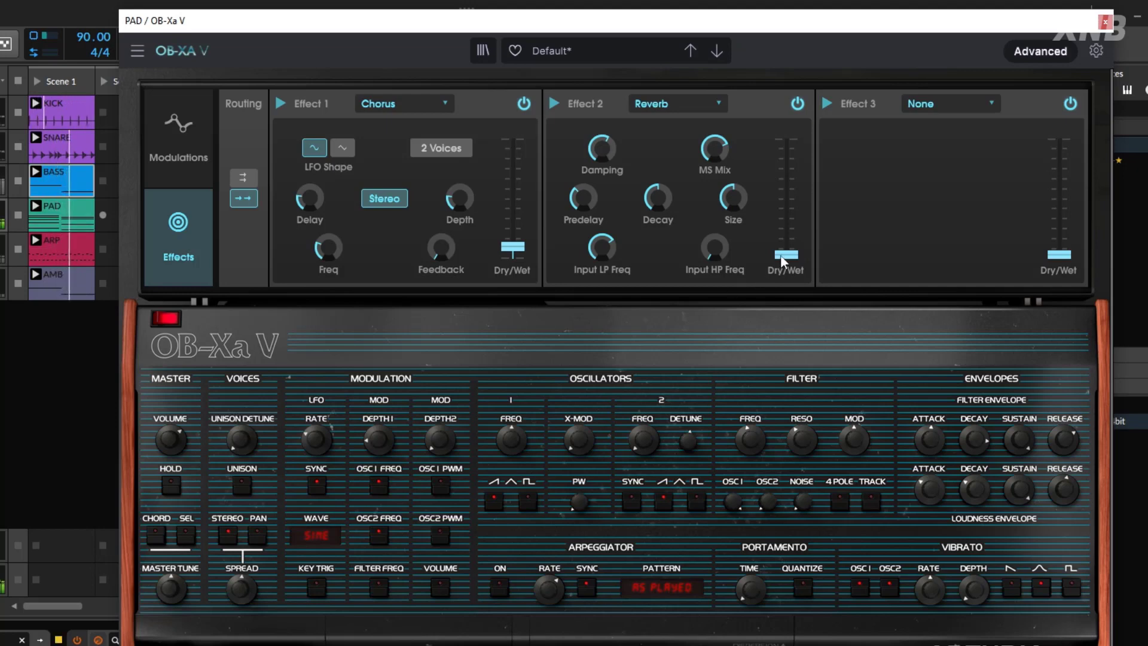
left_click_drag(786, 254, 787, 164)
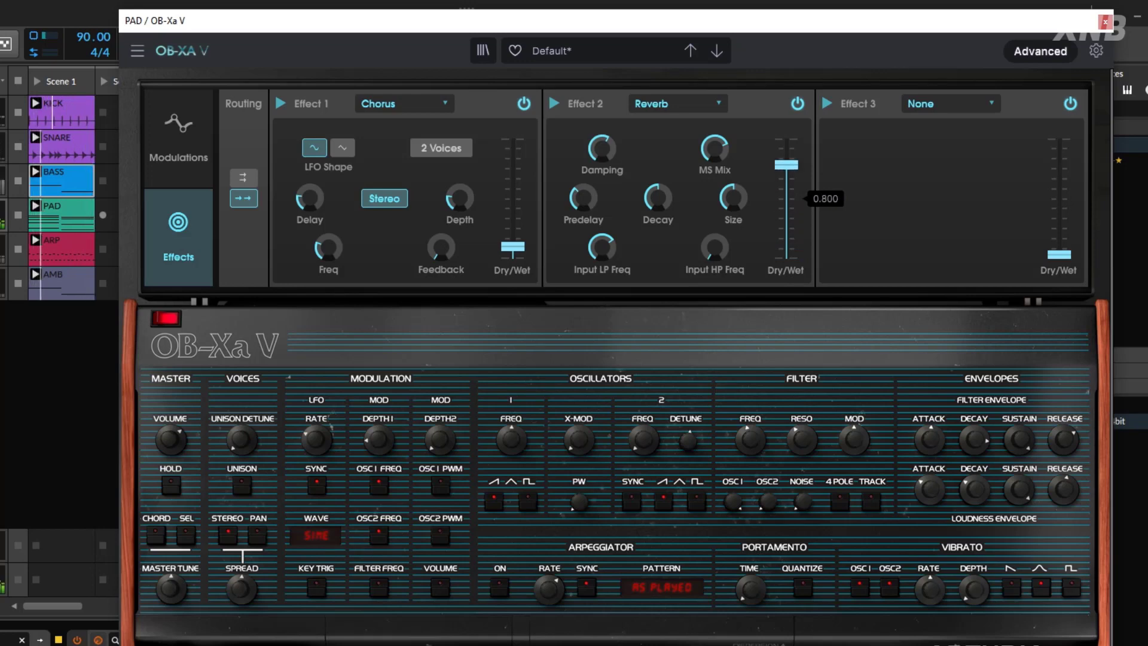
left_click_drag(787, 165, 786, 226)
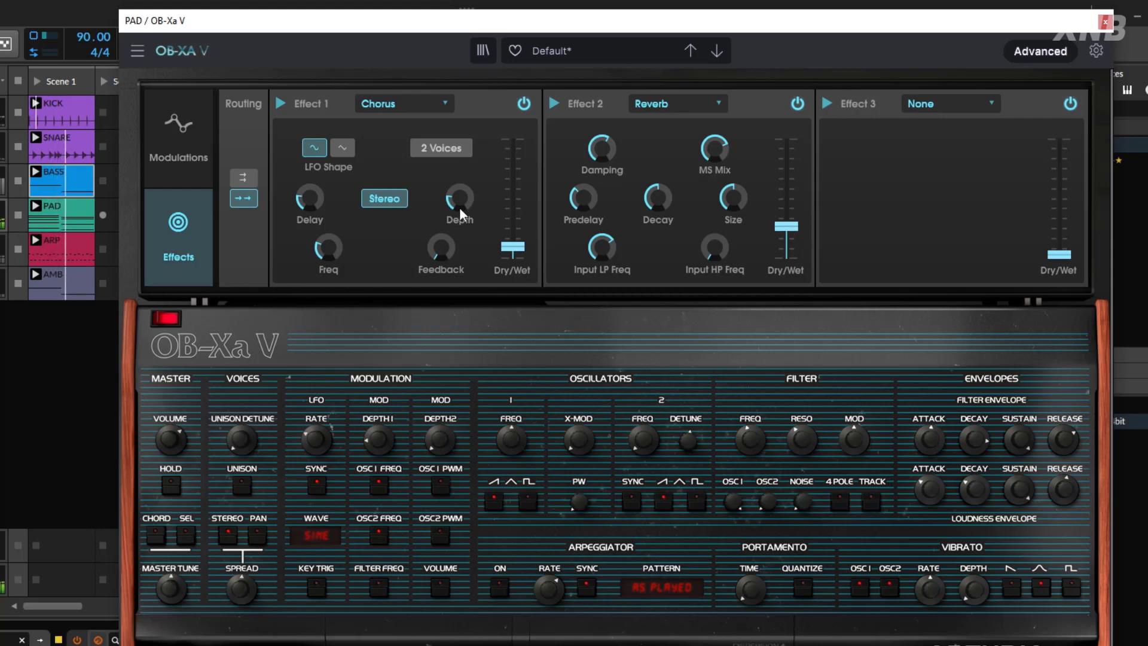
left_click(796, 107)
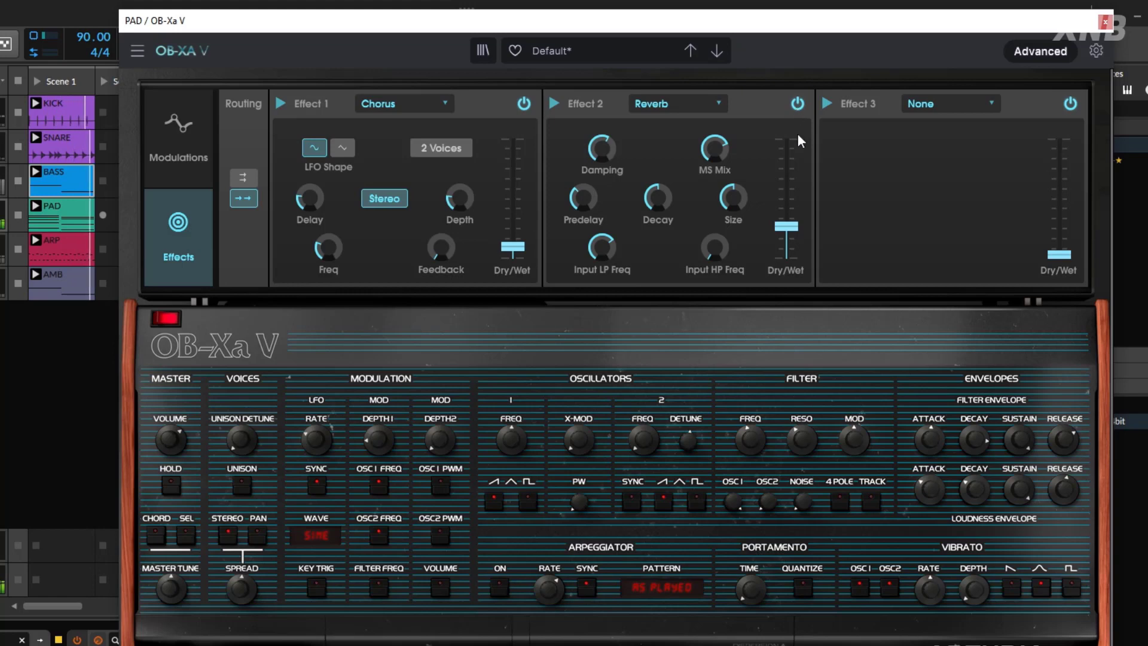
Assign the first modulation function to Noise Level and audition the noise by turning it up and back down.
left_click(178, 133)
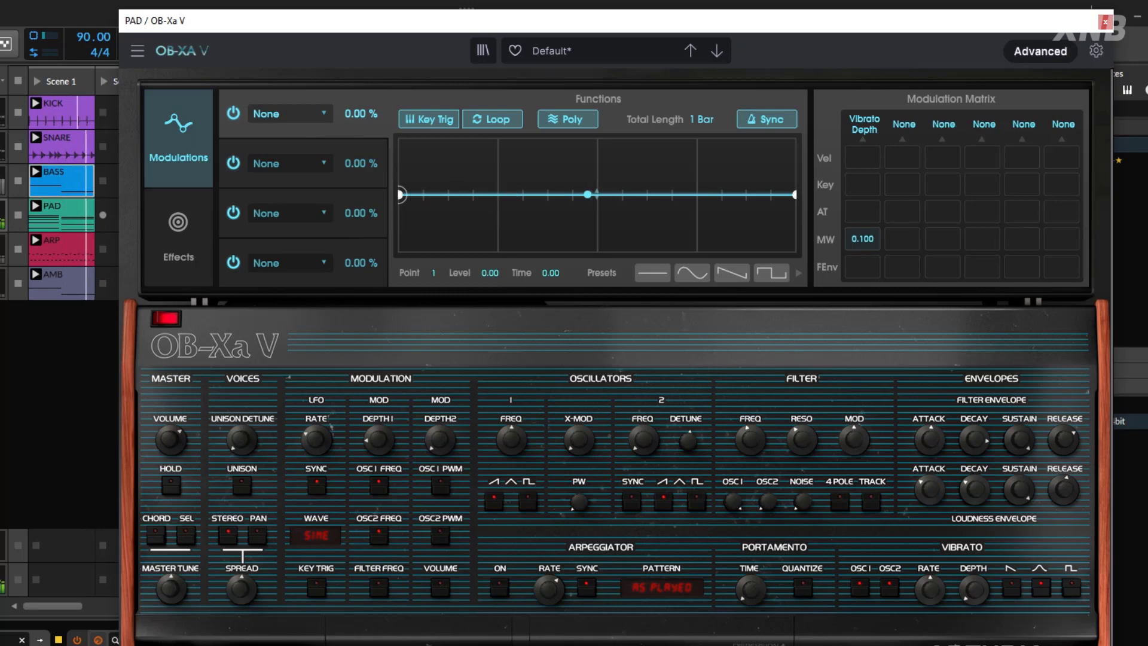
left_click(283, 116)
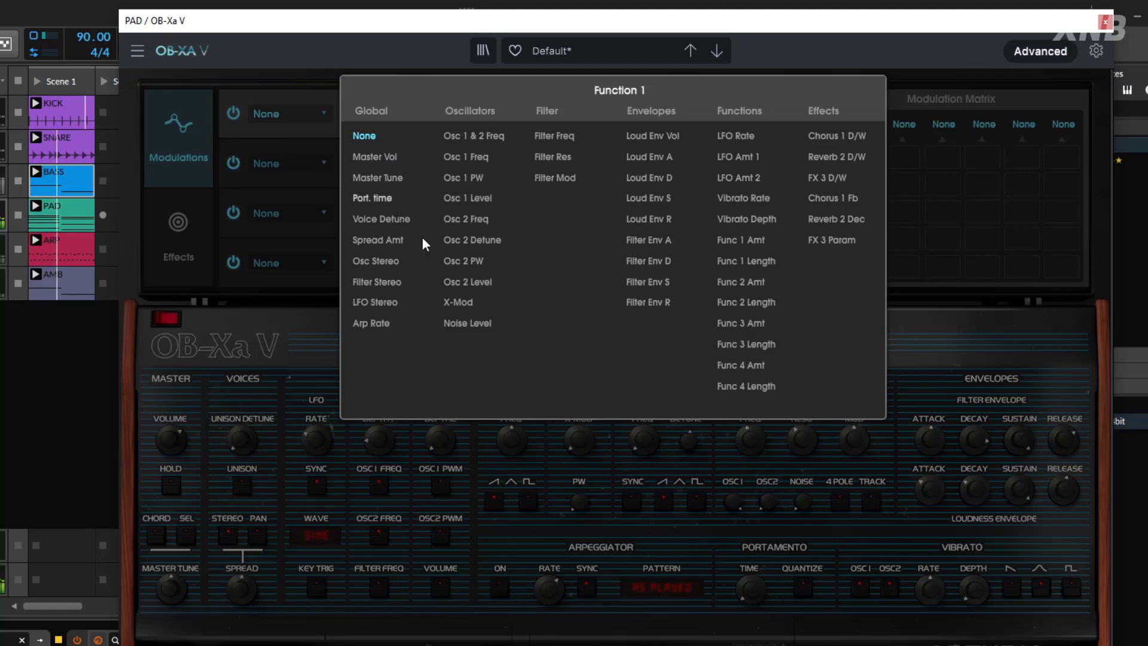
left_click(466, 322)
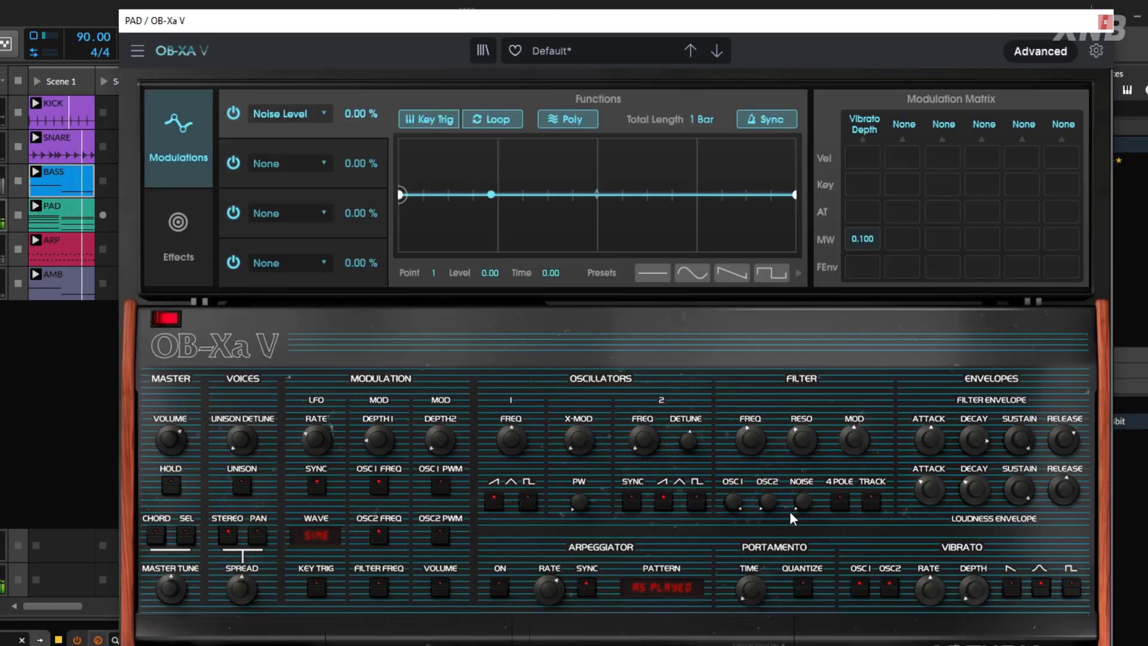
left_click_drag(802, 501, 802, 401)
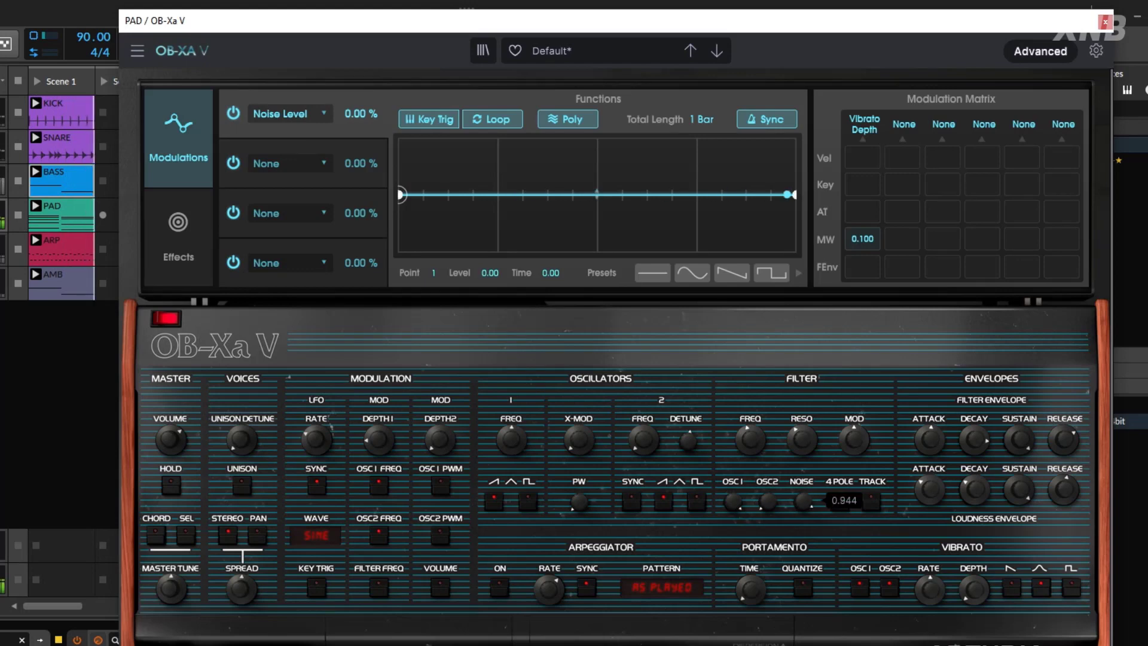
left_click_drag(803, 501, 802, 598)
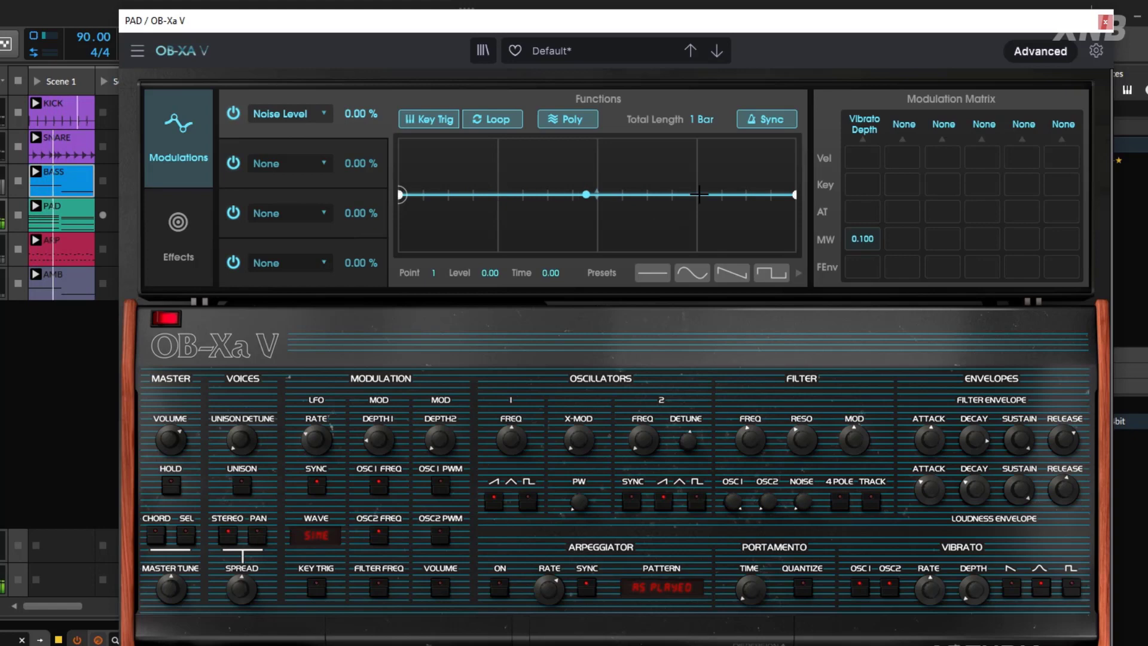
Give the Noise Level function a peak at time 0.750 and level 0.220, with 100% amount and 2 Bar total length.
left_click_drag(697, 194, 699, 187)
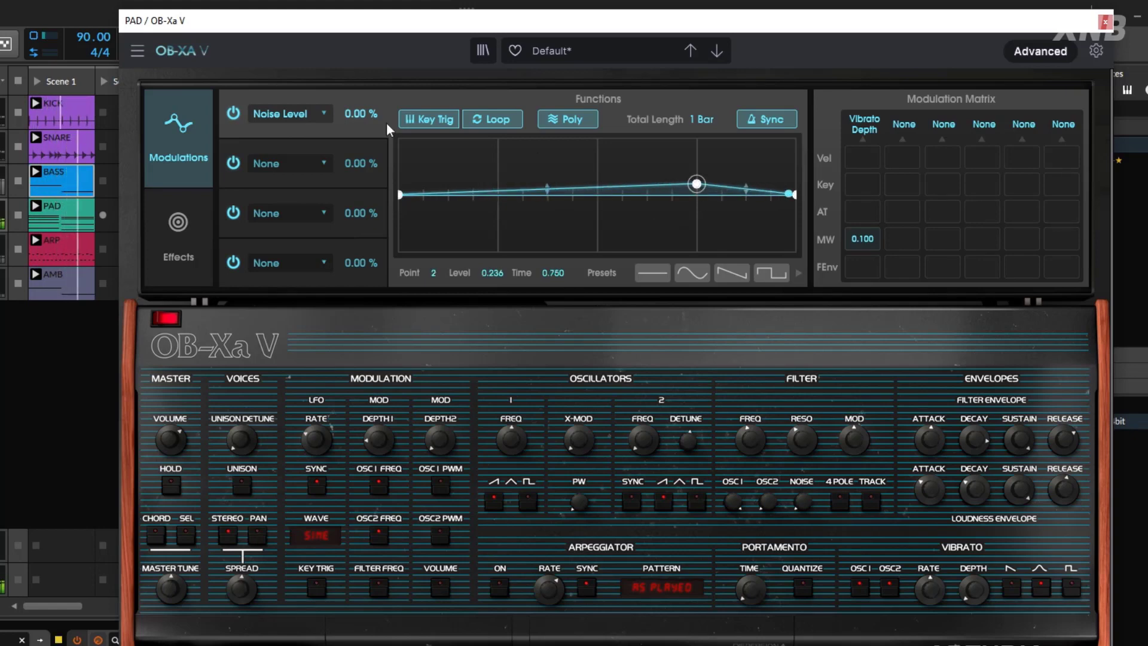
left_click_drag(363, 115, 362, 36)
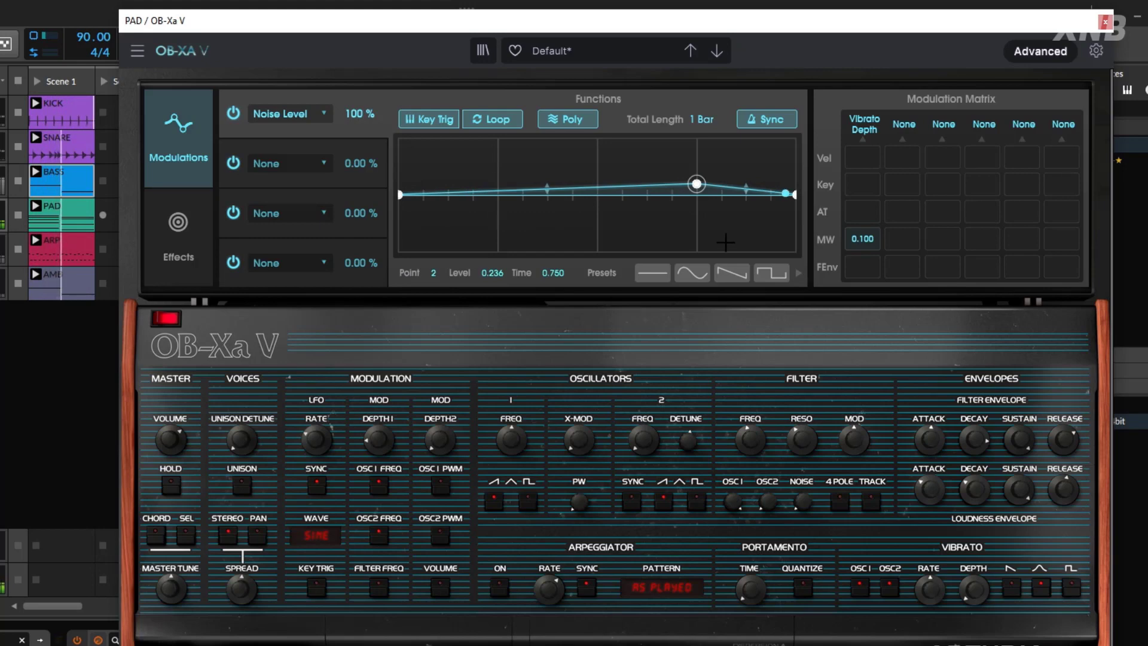
left_click_drag(709, 121, 709, 145)
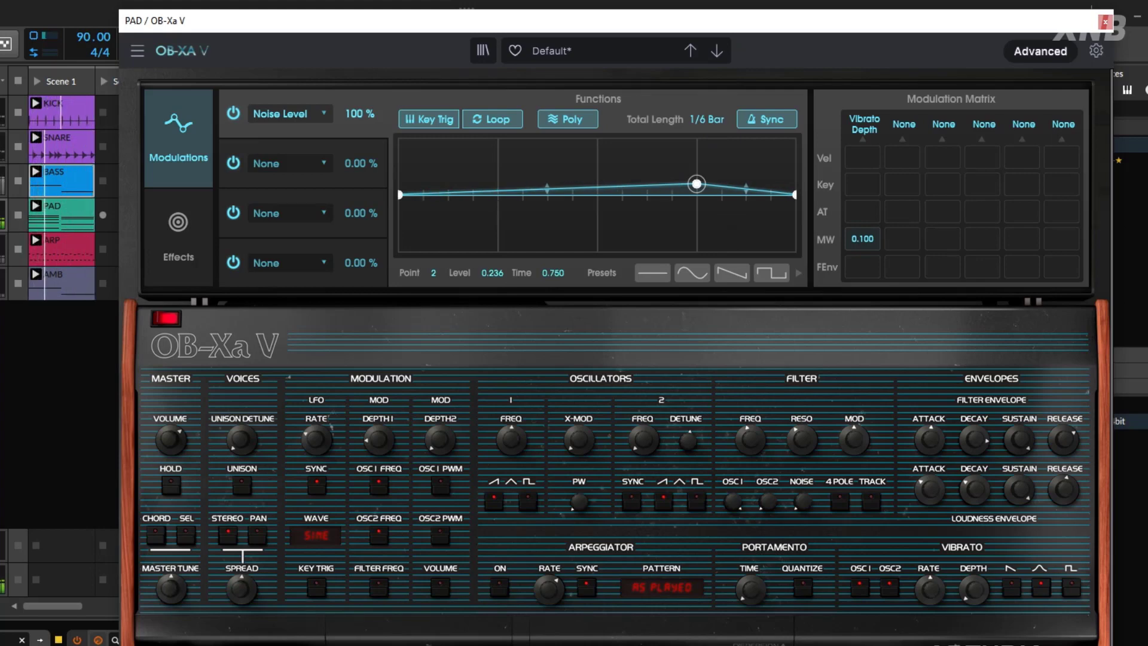
left_click_drag(709, 145, 709, 126)
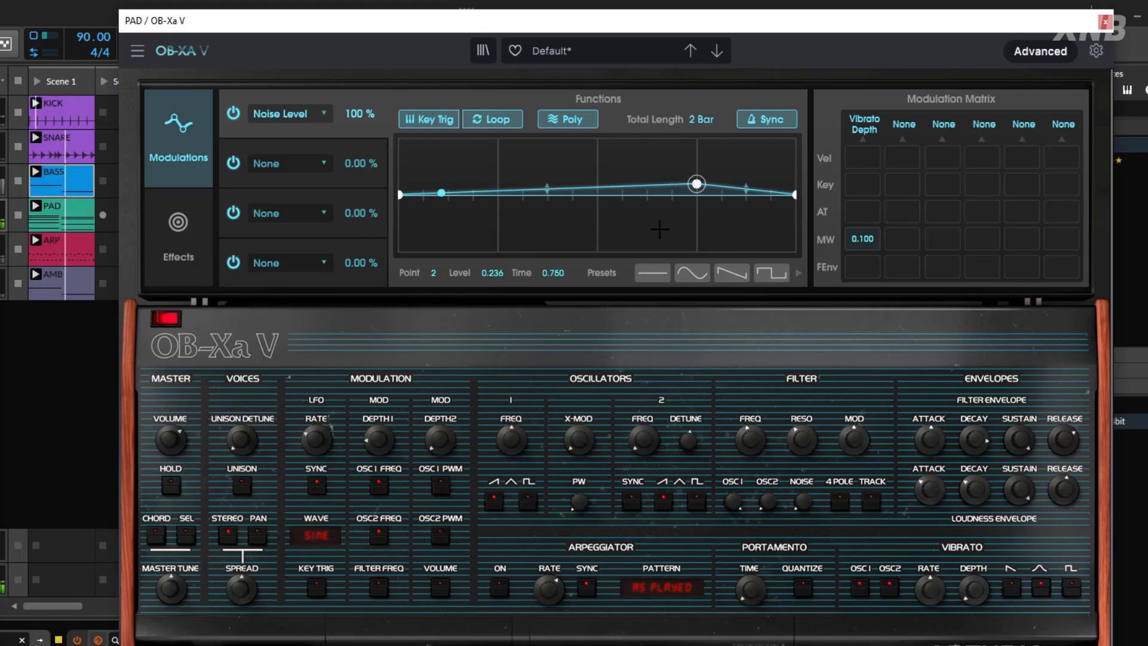
left_click_drag(701, 186, 702, 187)
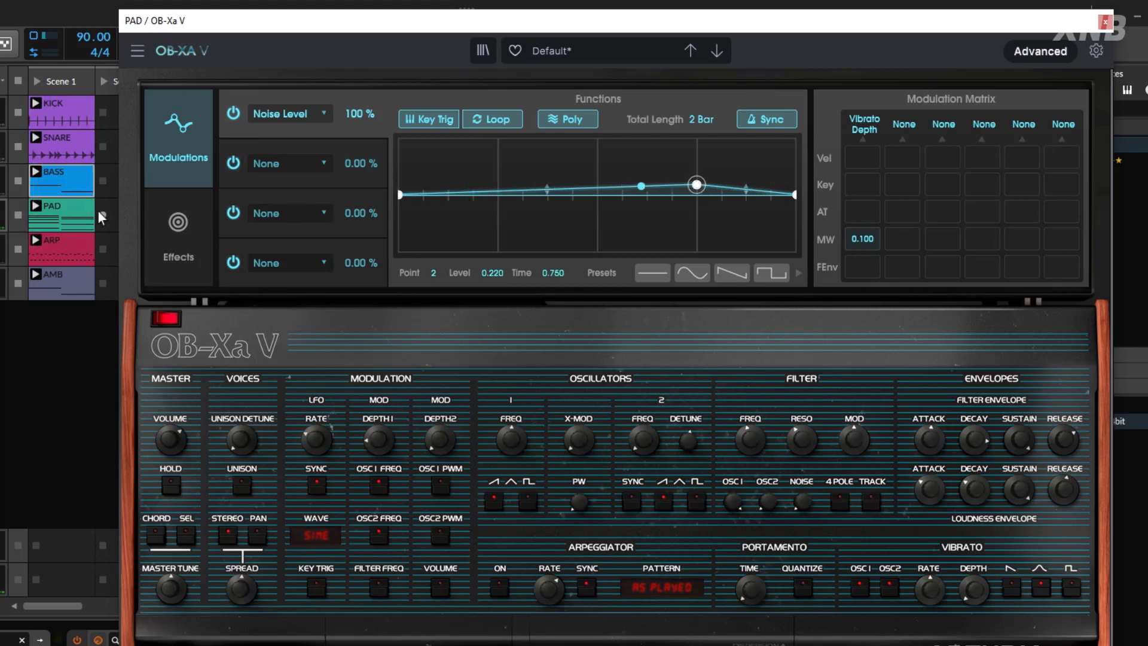
Return to the effects section and slightly adjust the Chorus dry/wet.
left_click(292, 162)
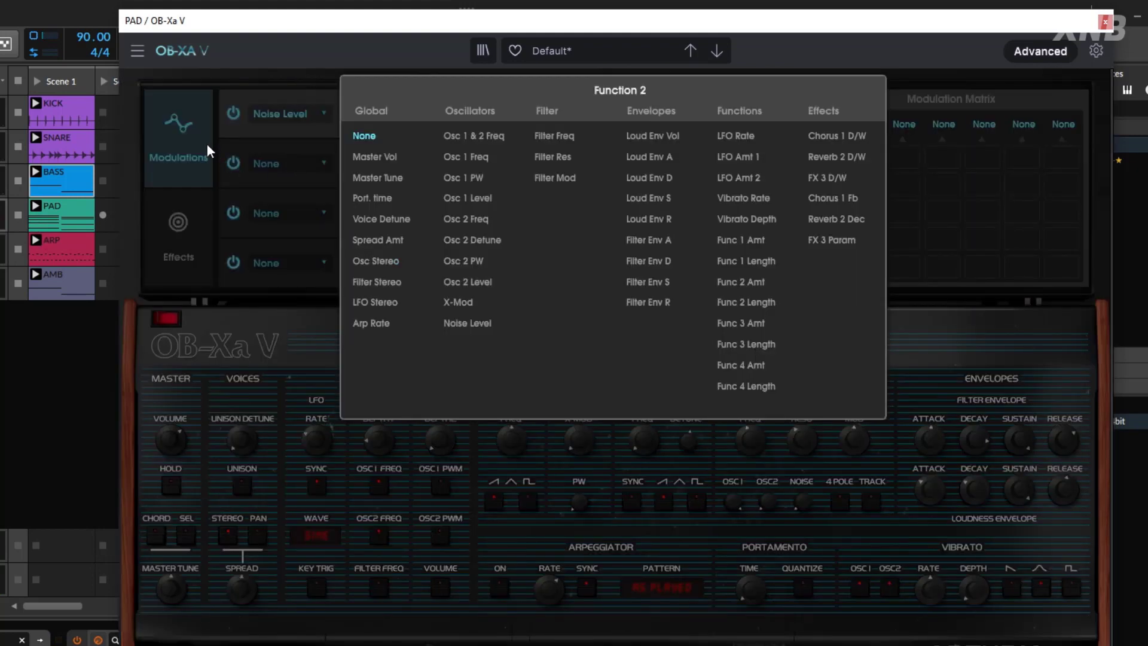
left_click(186, 221)
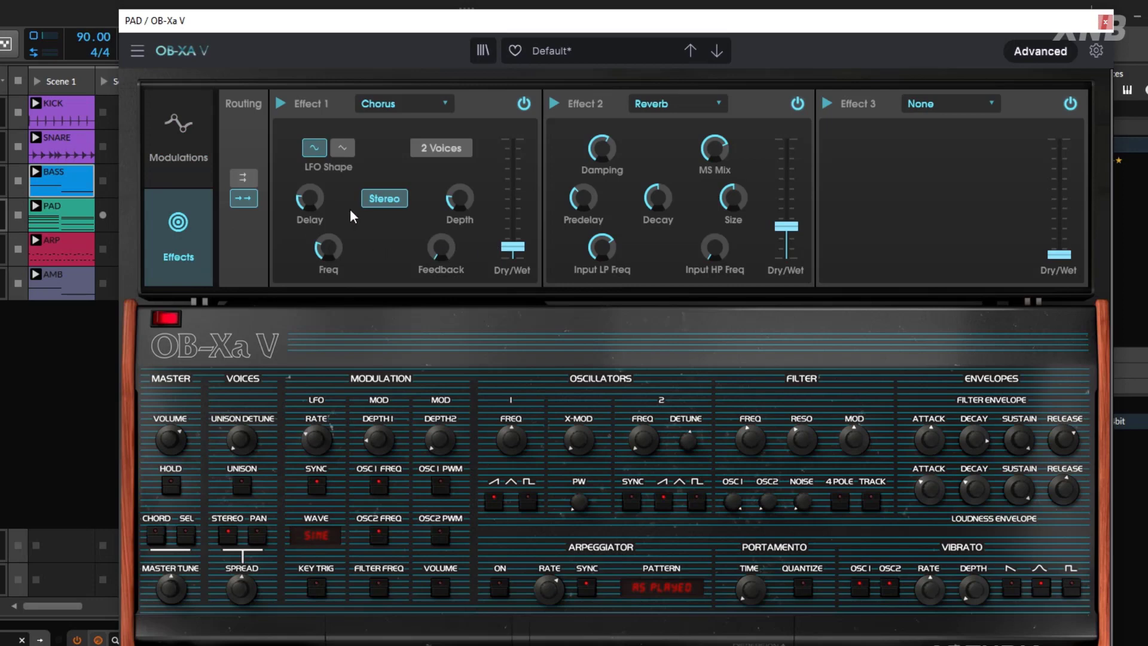
left_click(77, 639)
mouse_move(504, 250)
left_mouse_down()
mouse_move(504, 197)
mouse_move(504, 248)
left_mouse_up()
Assign the second modulation function to Chorus 1 D/W and lower the Chorus effect's dry/wet to zero.
left_click(182, 141)
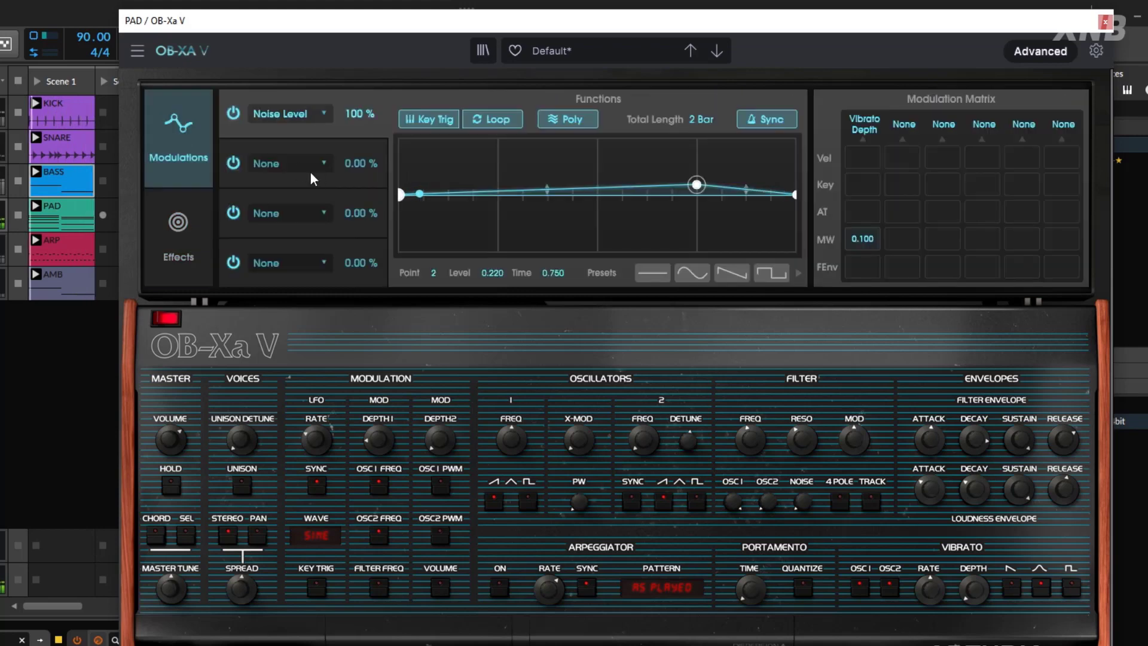
left_click(310, 167)
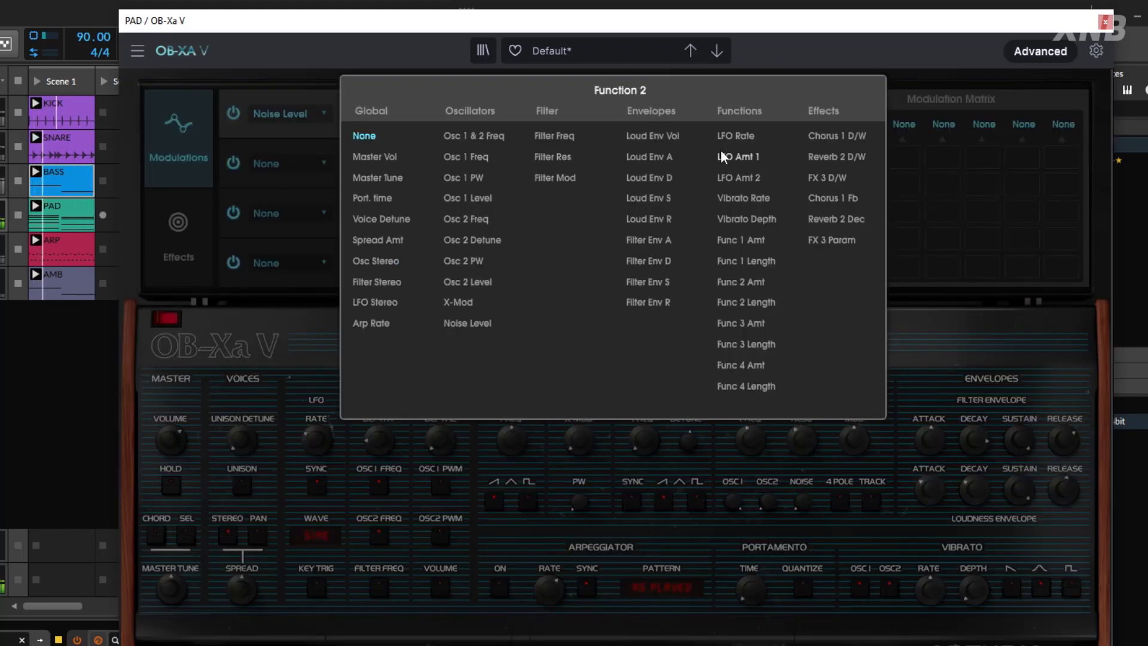
left_click(850, 138)
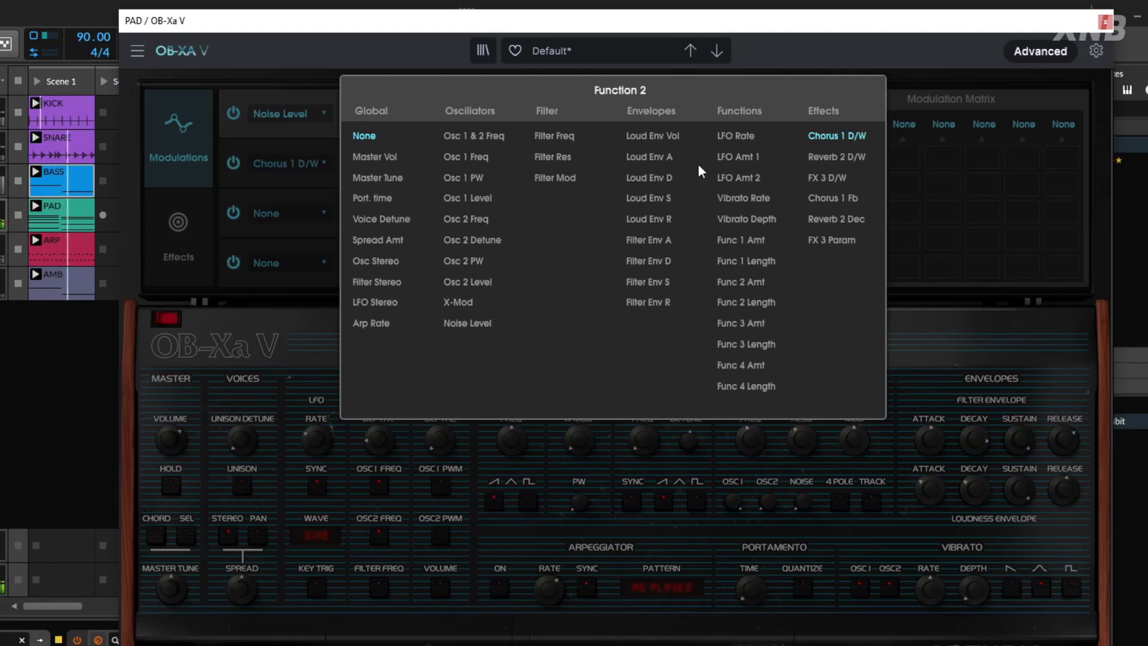
left_click(180, 243)
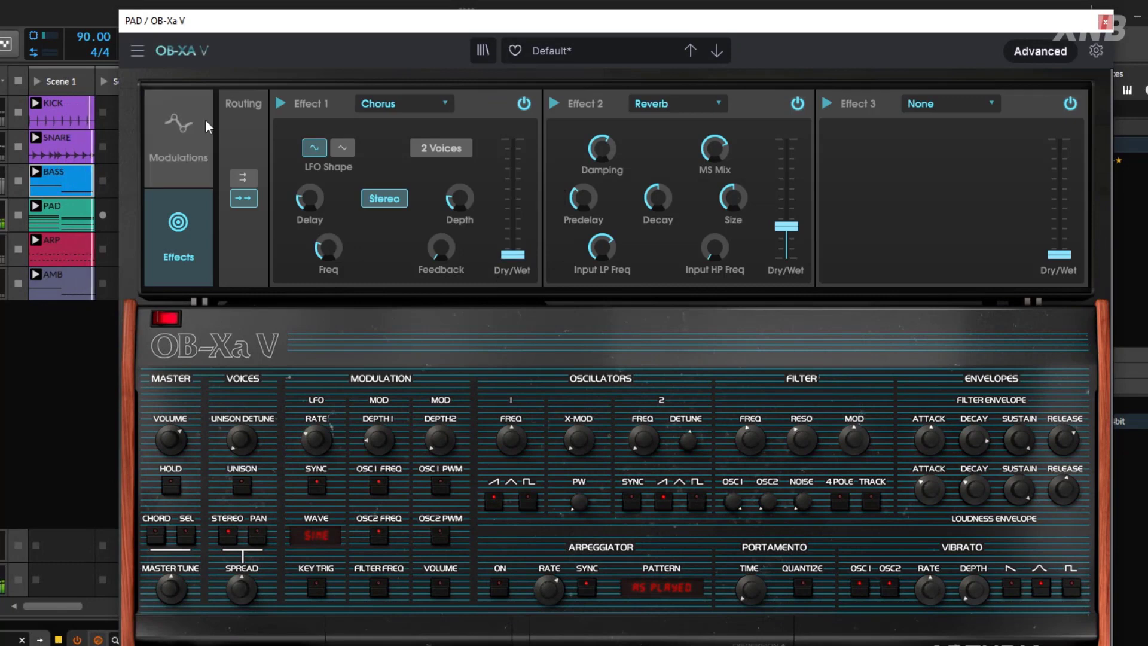
left_click(178, 144)
Give the Chorus 1 D/W function a peak at time 0.500 and level 0.447, with 100% amount and 2 Bar total length.
left_click(349, 150)
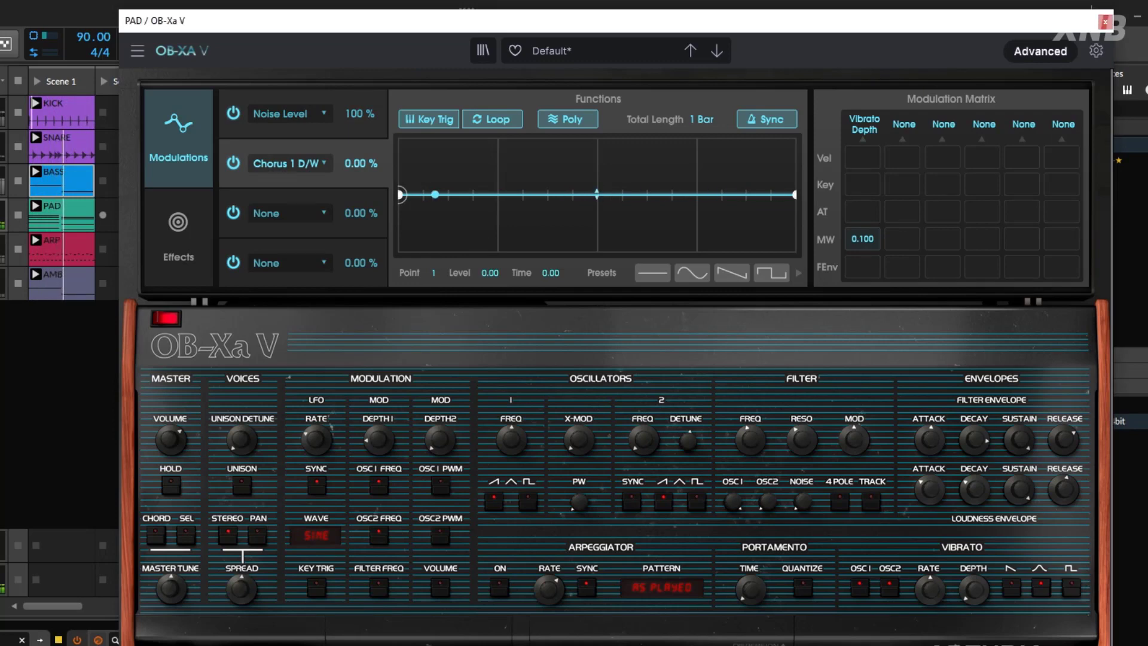
left_click_drag(596, 194, 598, 170)
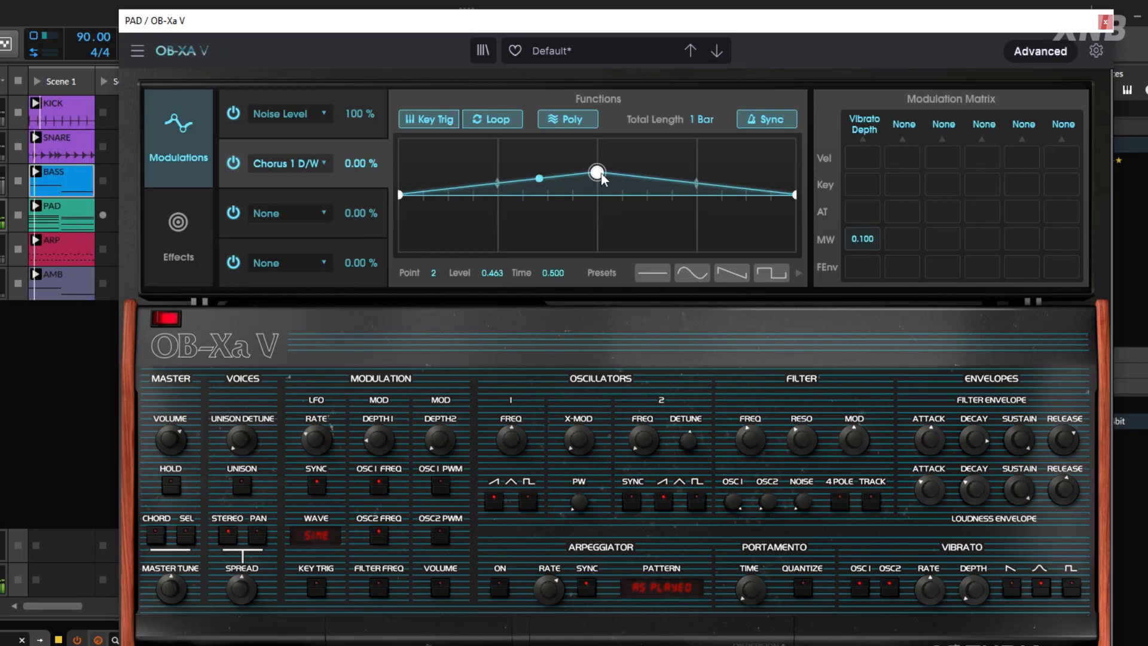
left_click_drag(598, 172, 598, 176)
left_click_drag(360, 163, 360, 119)
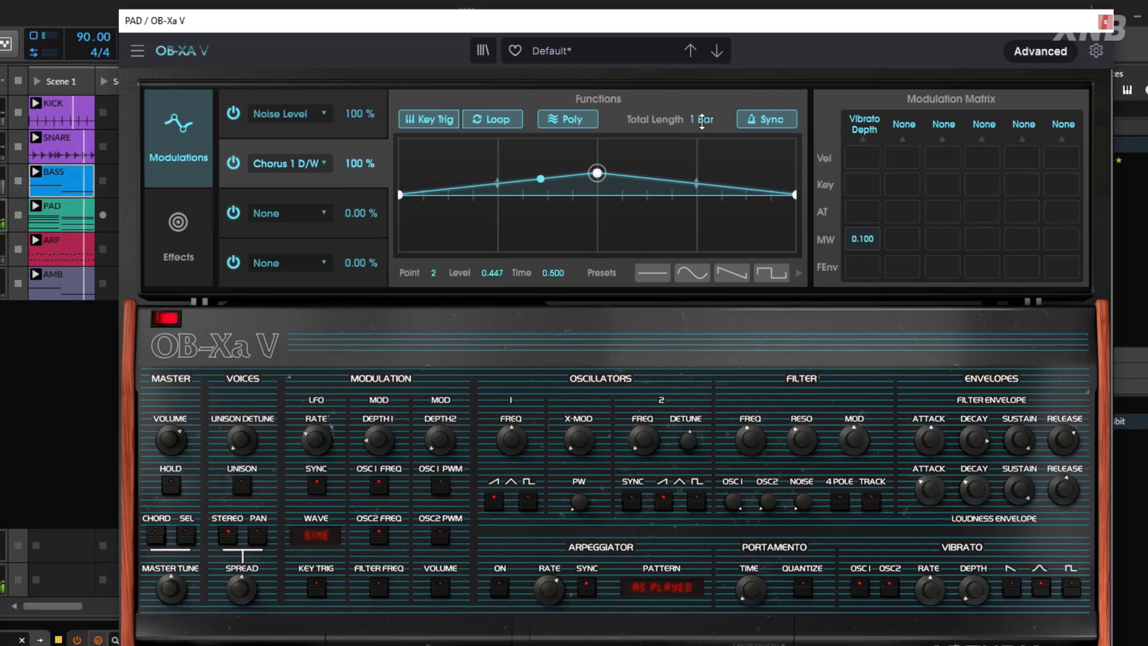
mouse_move(703, 119)
left_mouse_down()
mouse_move(703, 142)
mouse_move(703, 119)
left_mouse_up()
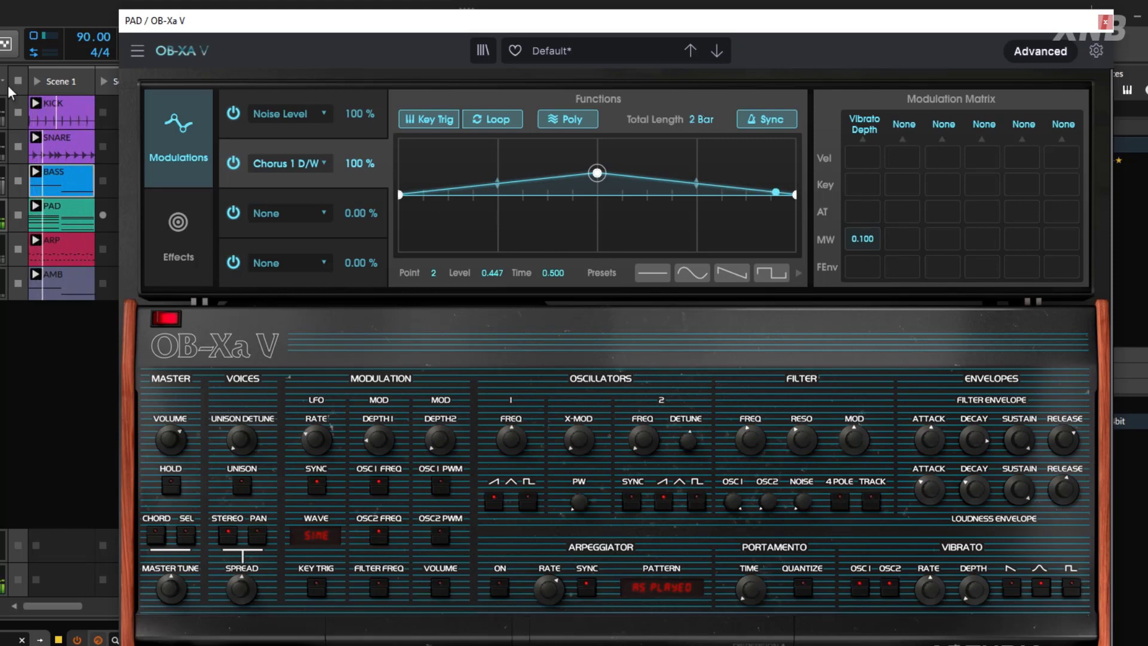
Stop and relaunch Scene 1, and lower the Noise Level function's peak to level 0.138.
left_click(18, 83)
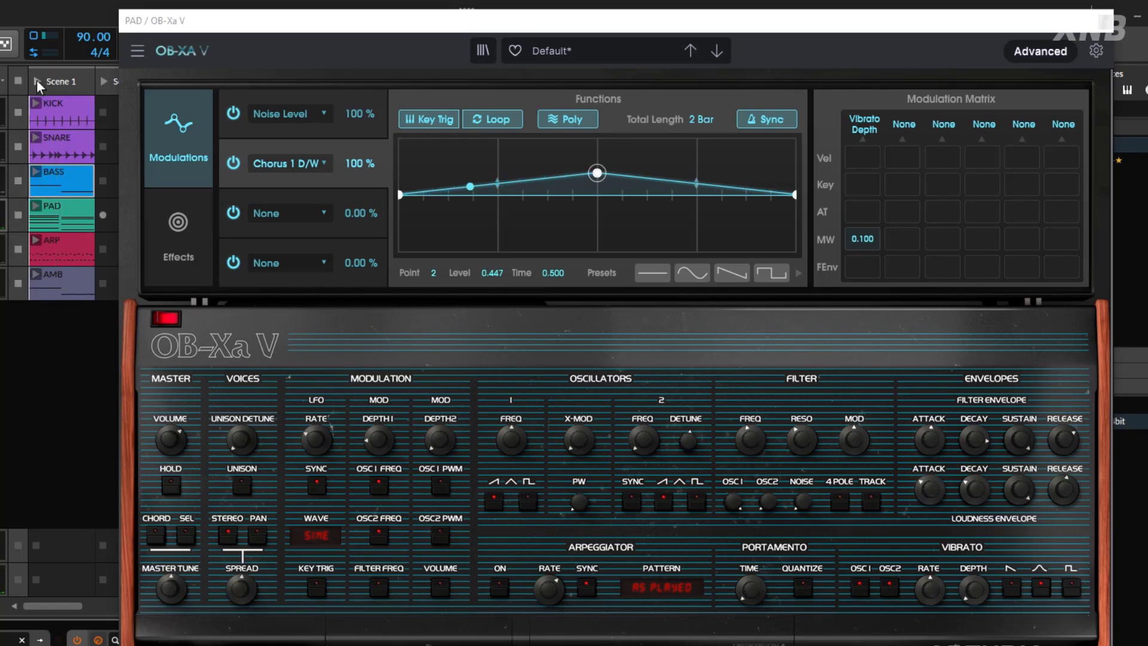
left_click(37, 80)
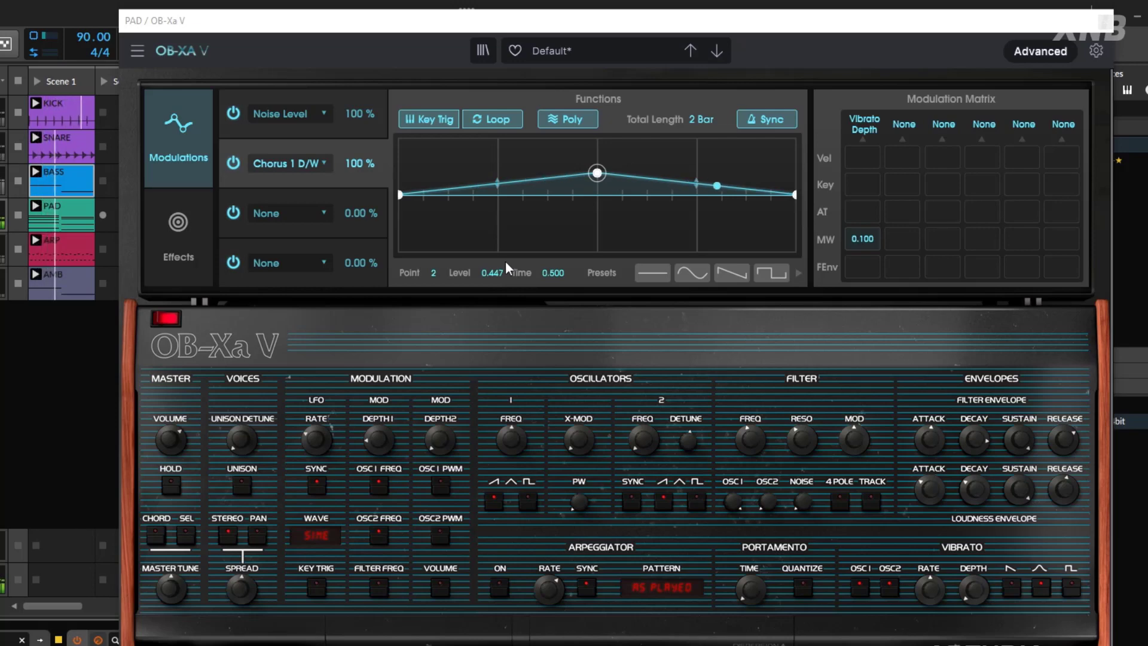
left_click(336, 98)
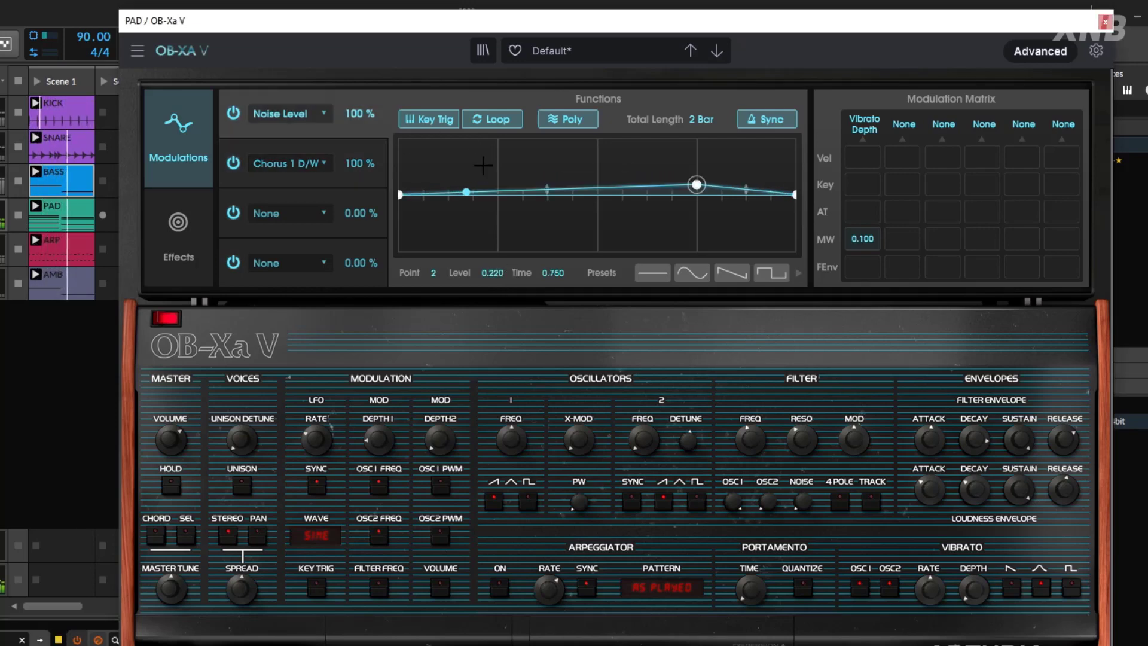
left_click_drag(697, 185, 698, 191)
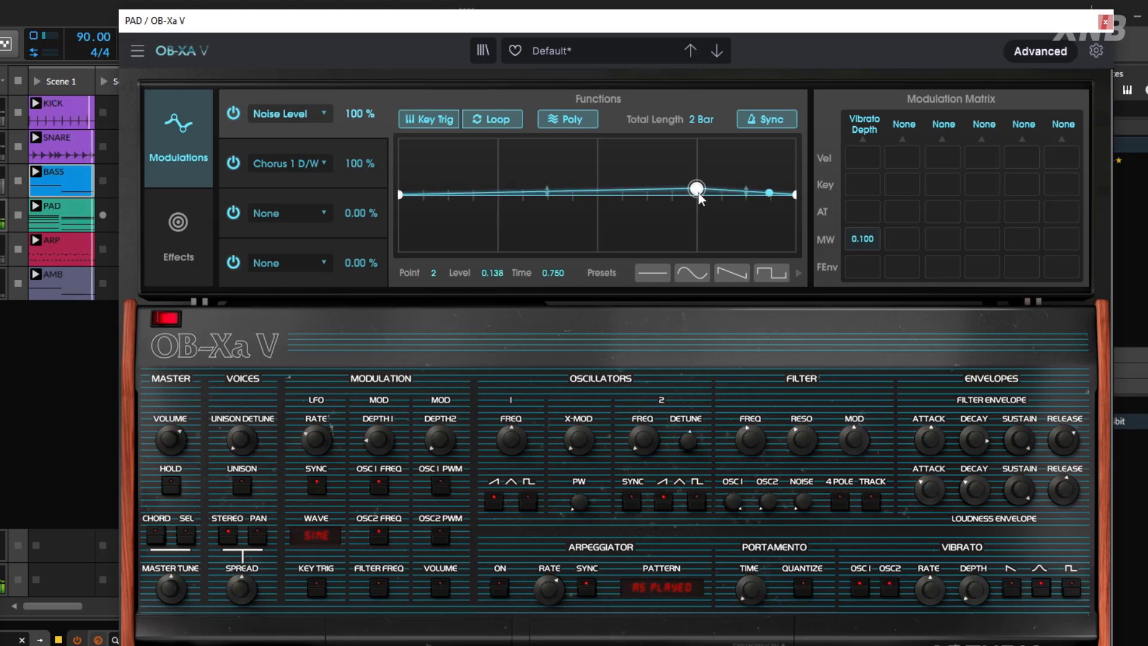
Move the Noise Level function's peak to time 0.500 at level 0.171 and hide the advanced section.
left_click_drag(697, 191, 597, 189)
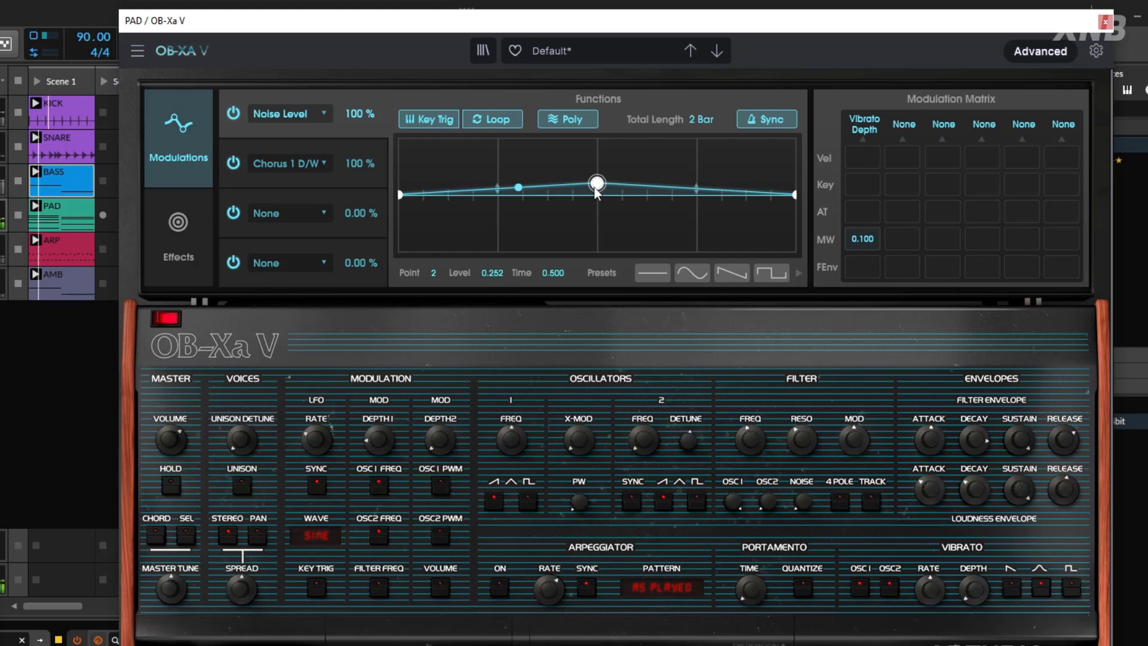
left_click_drag(595, 189, 595, 193)
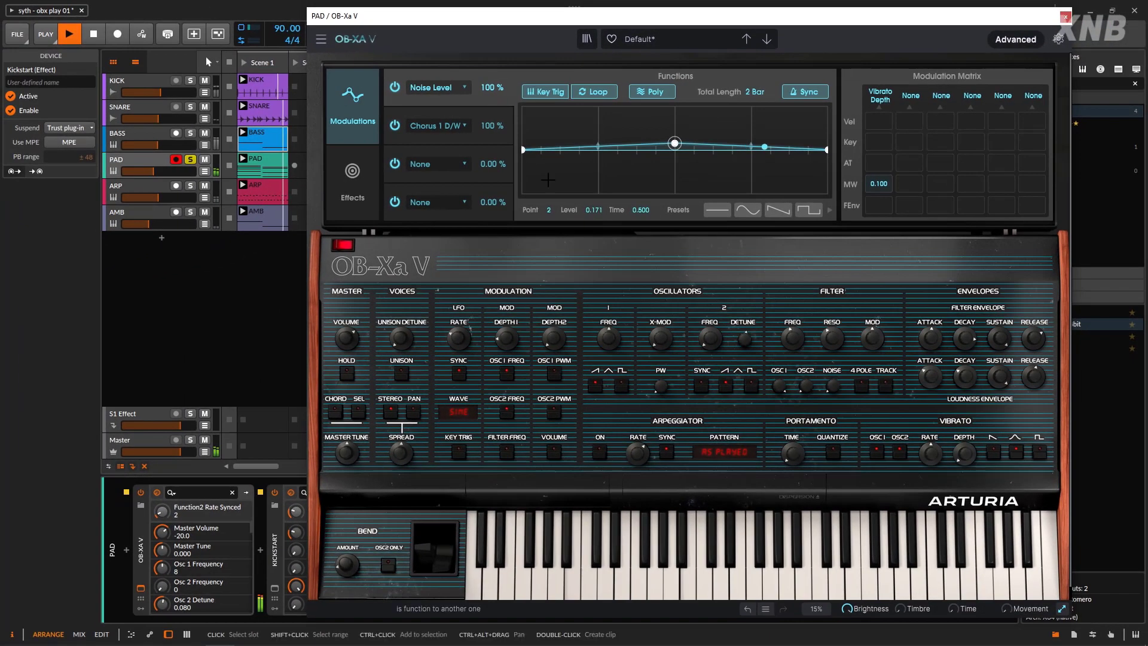
left_click(1015, 40)
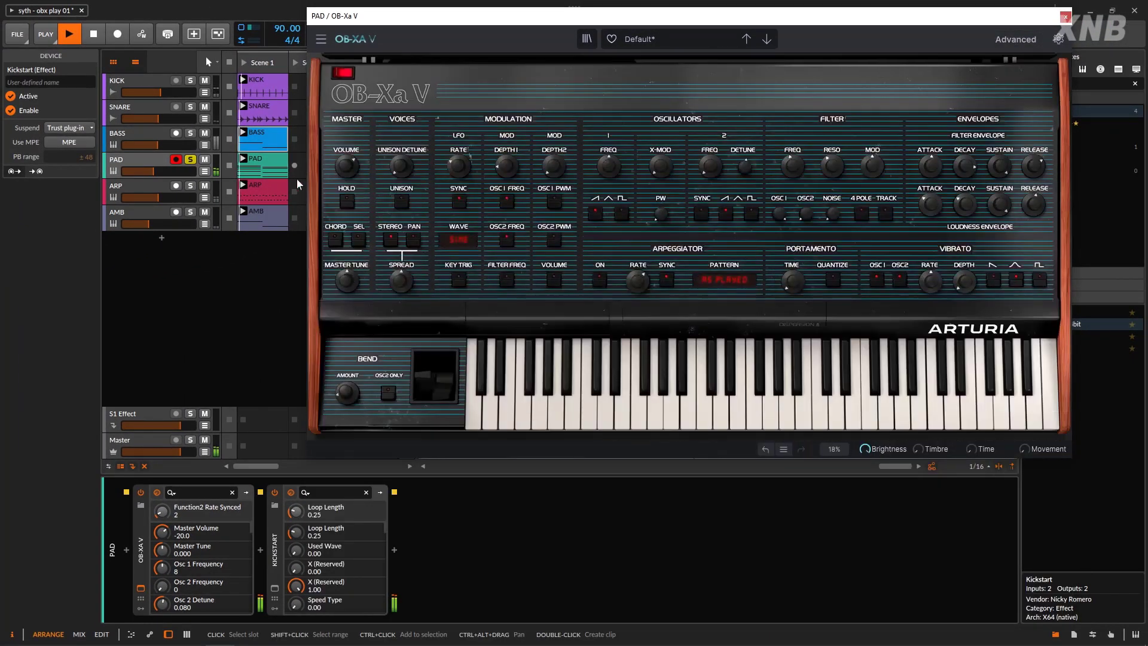
Clear the PAD track's solo, mute the ARP and AMB tracks, and solo the PAD track again.
left_click(190, 159)
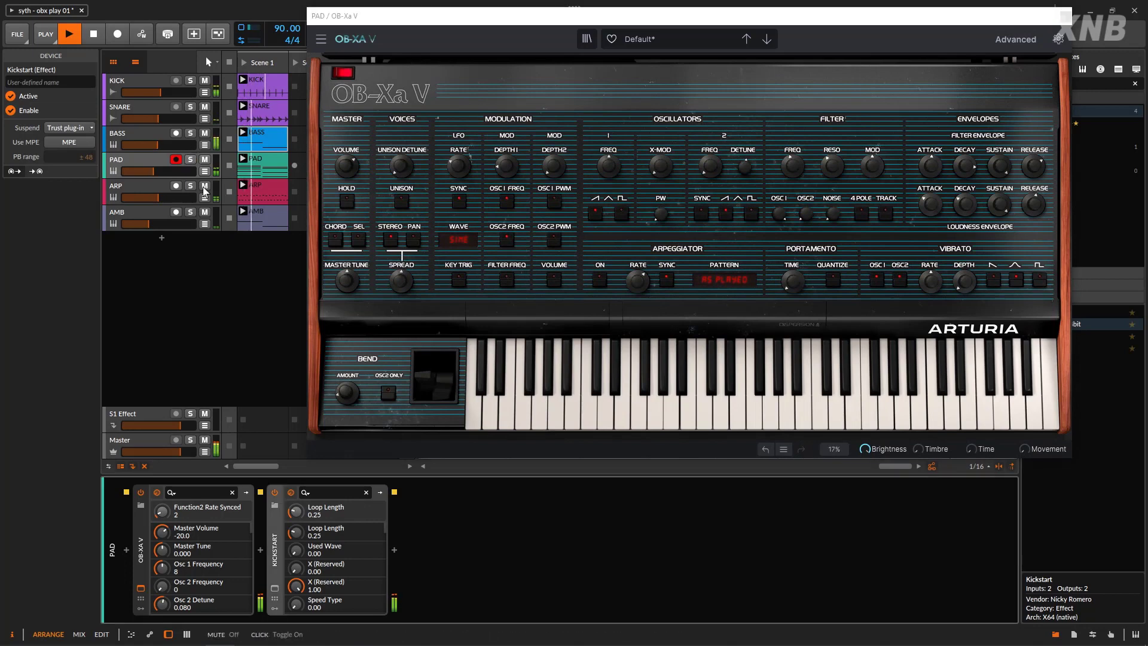
left_click(209, 213)
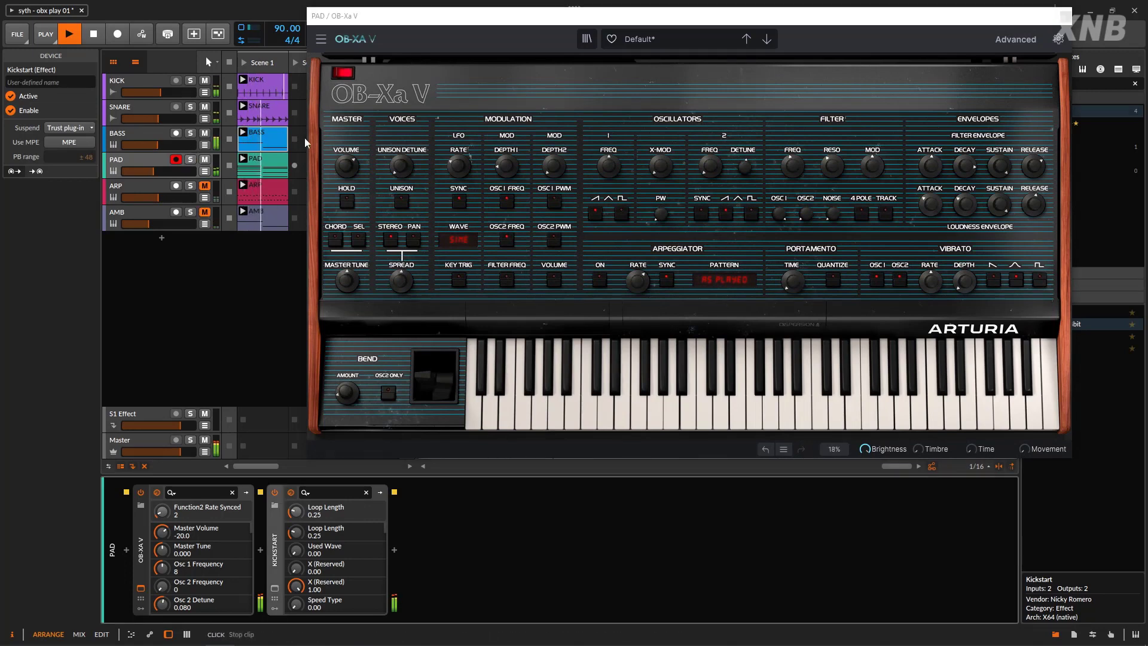
left_click(189, 161)
Set the PAD patch's loudness envelope release to 1.870 s and take the PAD track out of solo.
left_click(1033, 204)
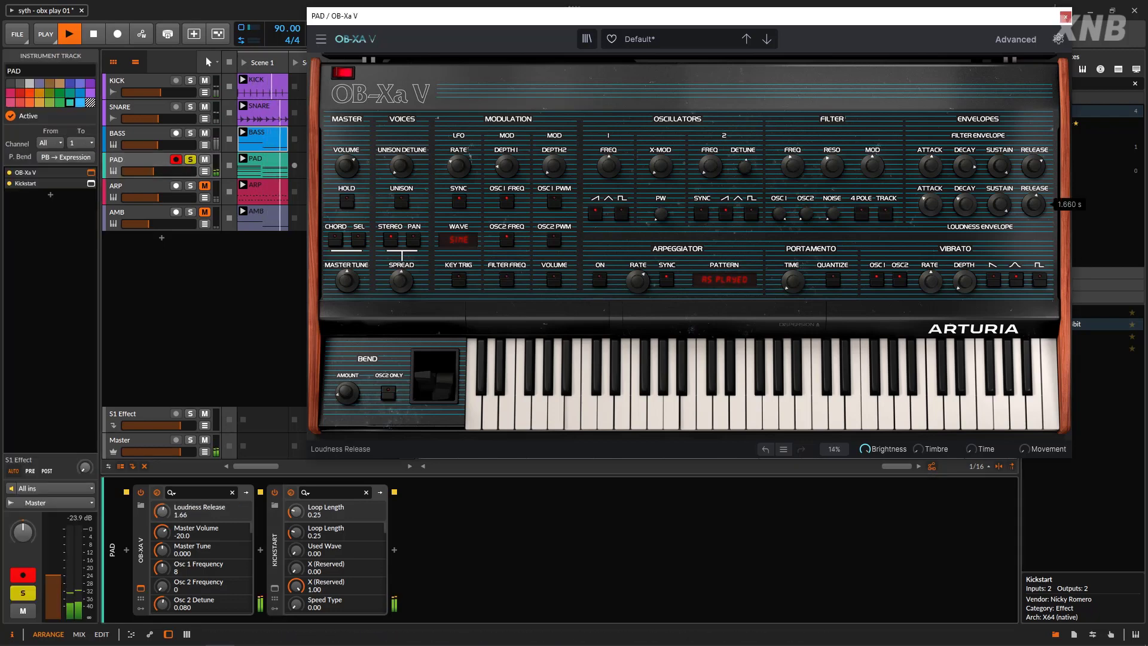
left_click_drag(1035, 211, 1035, 207)
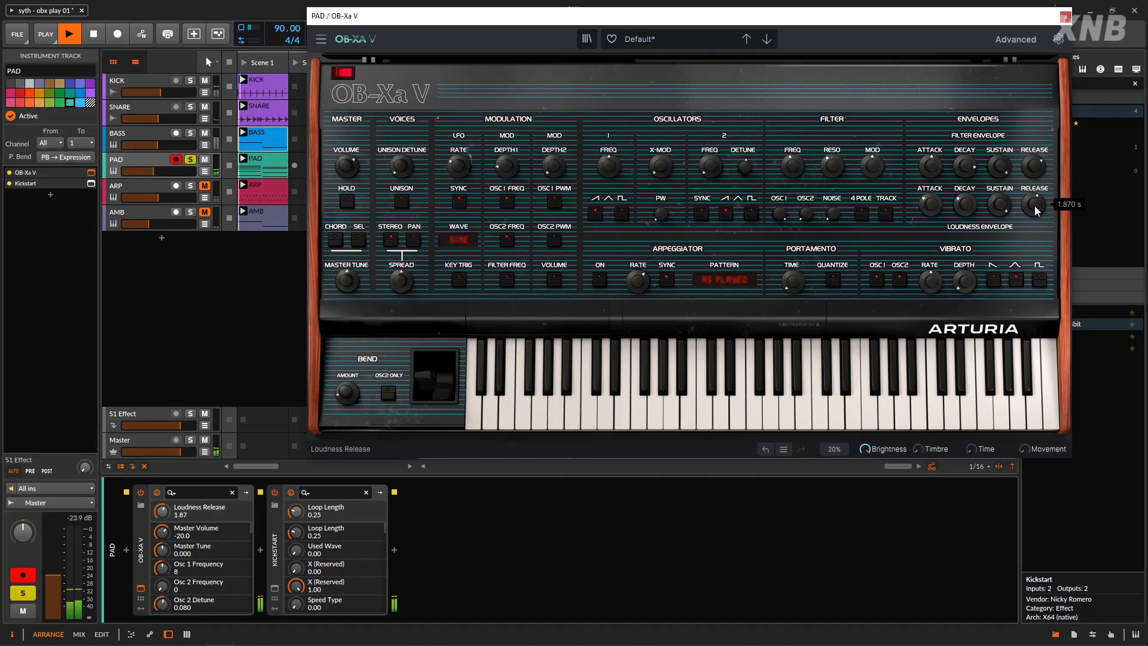
left_click(191, 162)
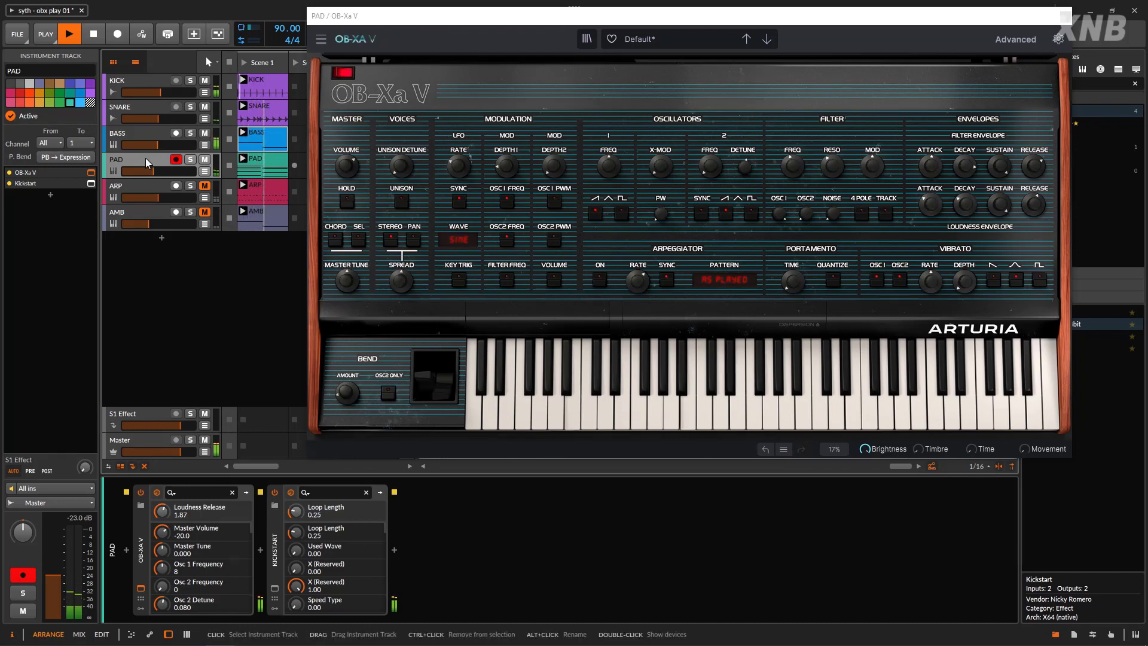
Close the PAD synth window and solo the PAD and BASS tracks.
left_click(1066, 18)
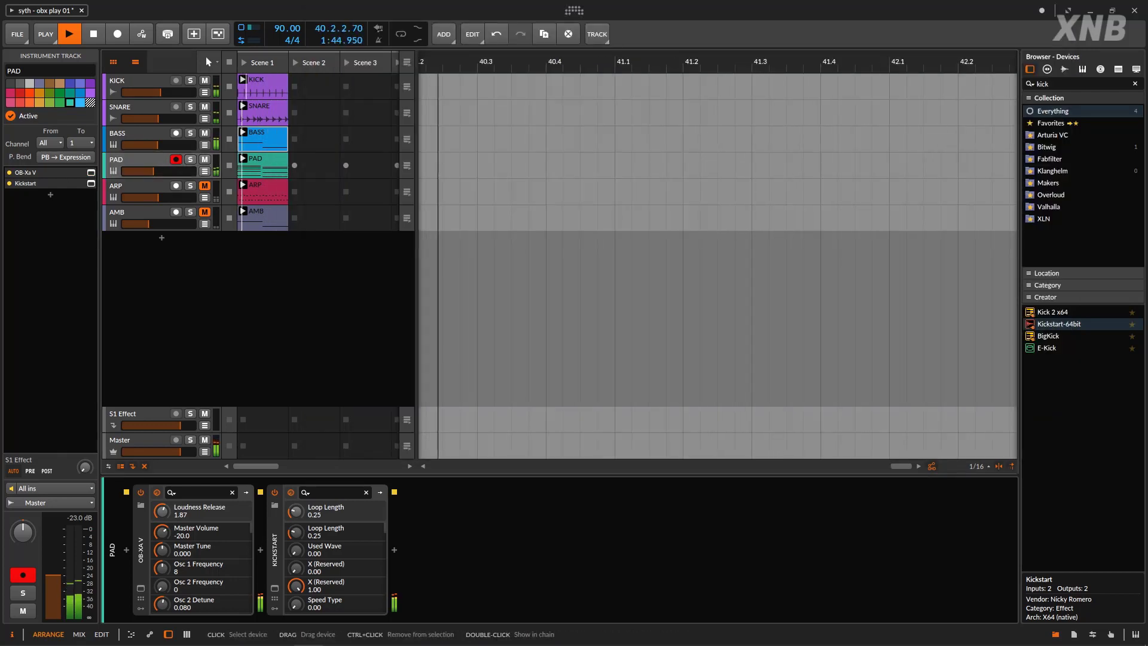
left_click(190, 161)
left_click(191, 134)
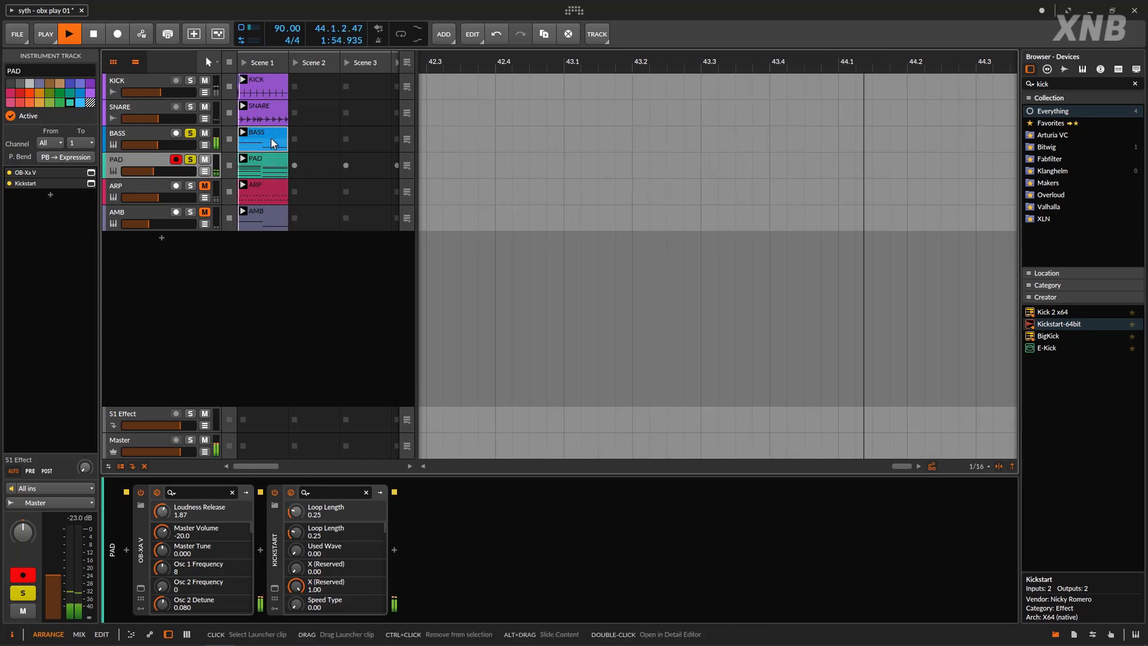
Search the devices for "eq", insert EQ+ between OB-Xa V and Kickstart on the PAD track, and stop playback.
left_click_drag(1077, 84, 993, 75)
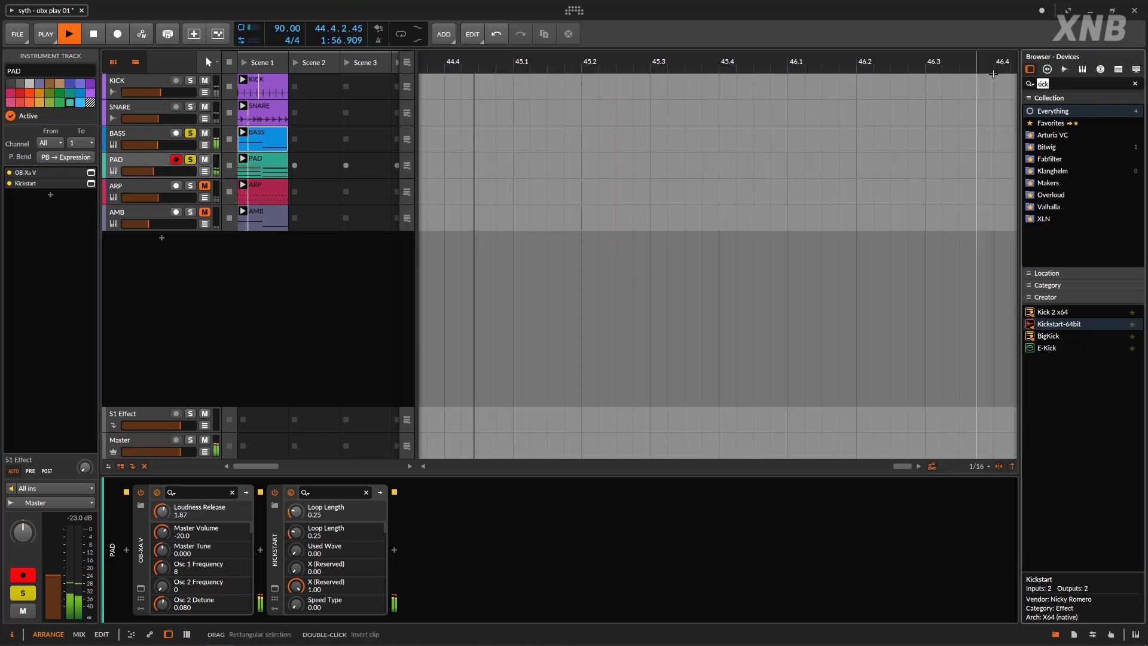
type("eq")
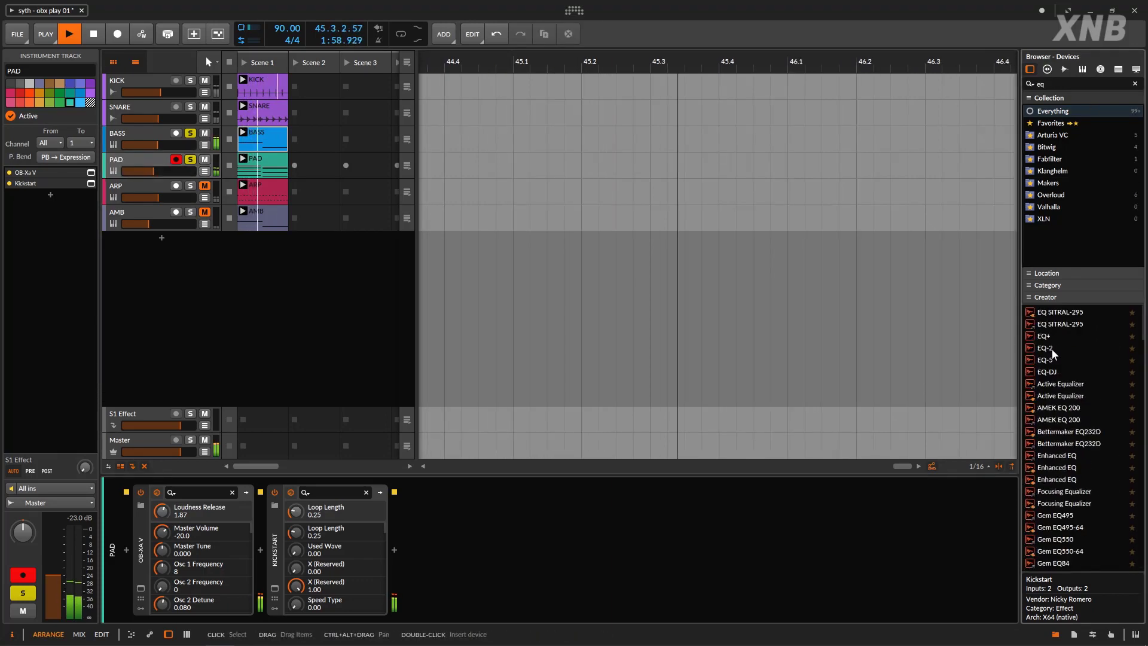
left_click_drag(1043, 335, 263, 529)
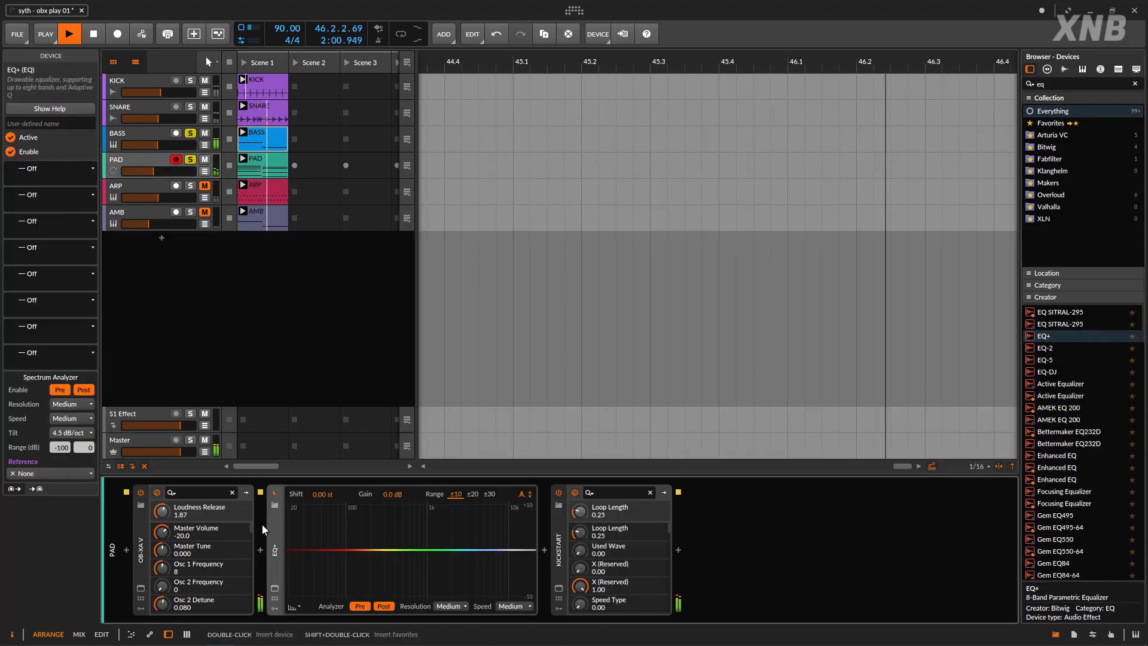
key("space")
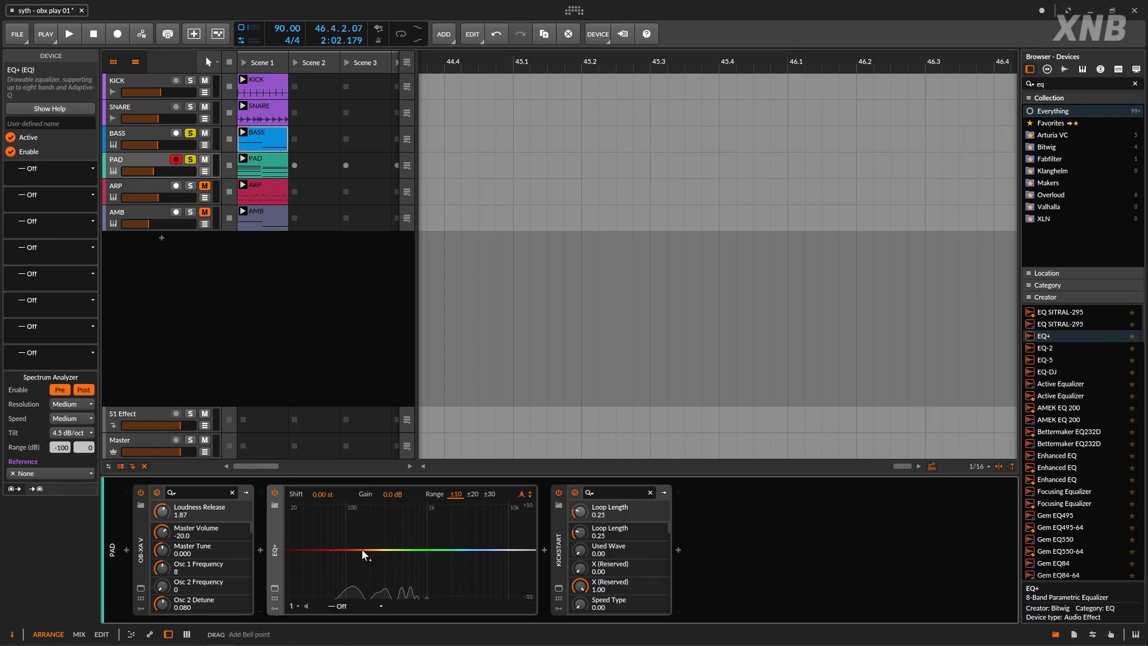
Add a Low-cut 4 band at 140 Hz to EQ+ and set its Q to 1.03 during playback.
left_click(361, 550)
left_click(358, 606)
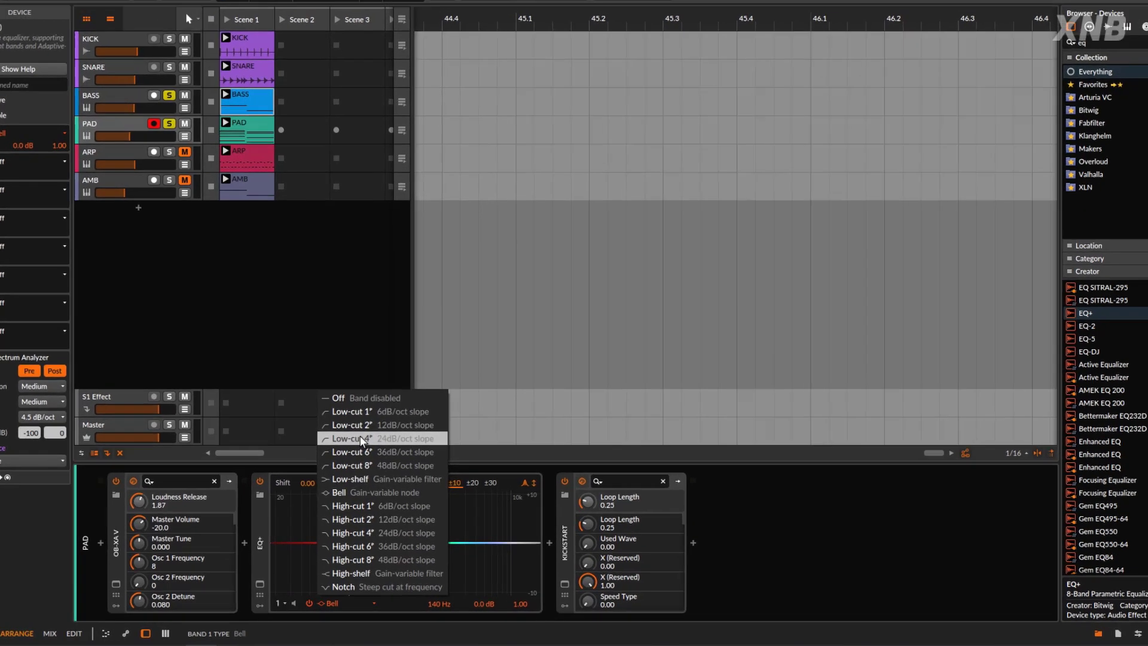
left_click(369, 453)
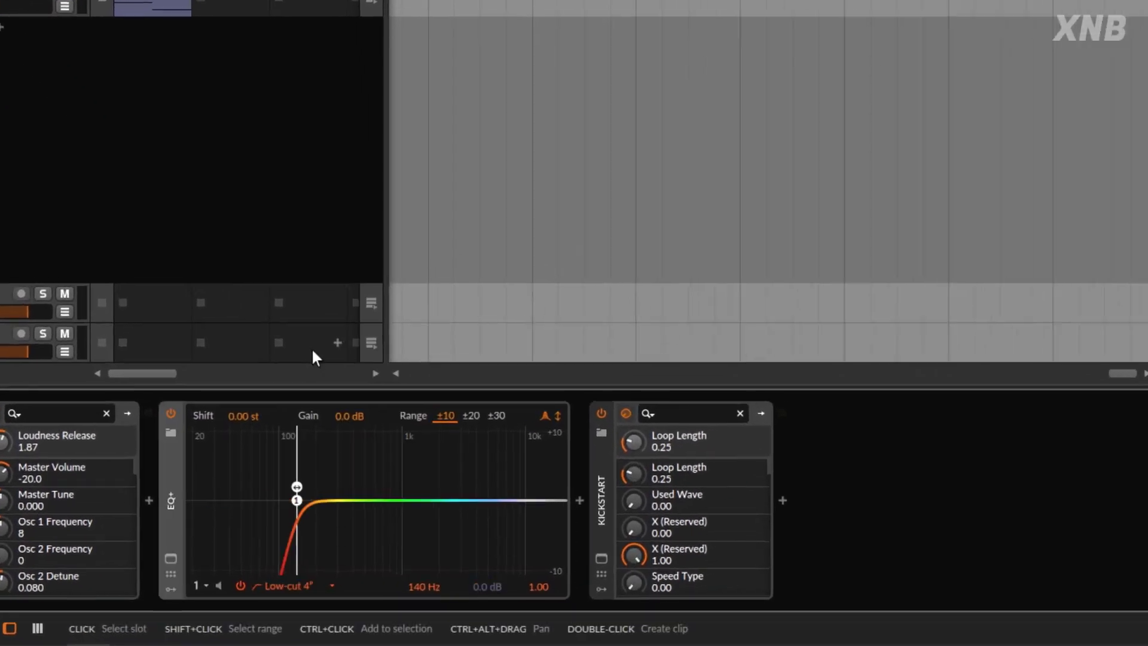
left_click(285, 581)
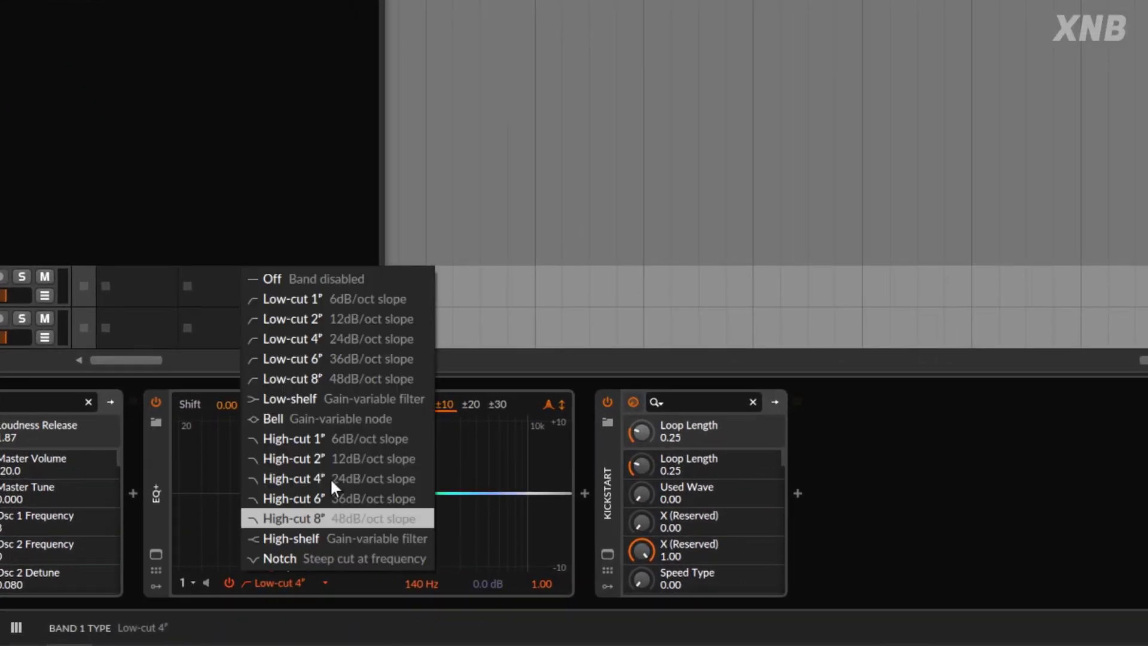
left_click(342, 337)
key("space")
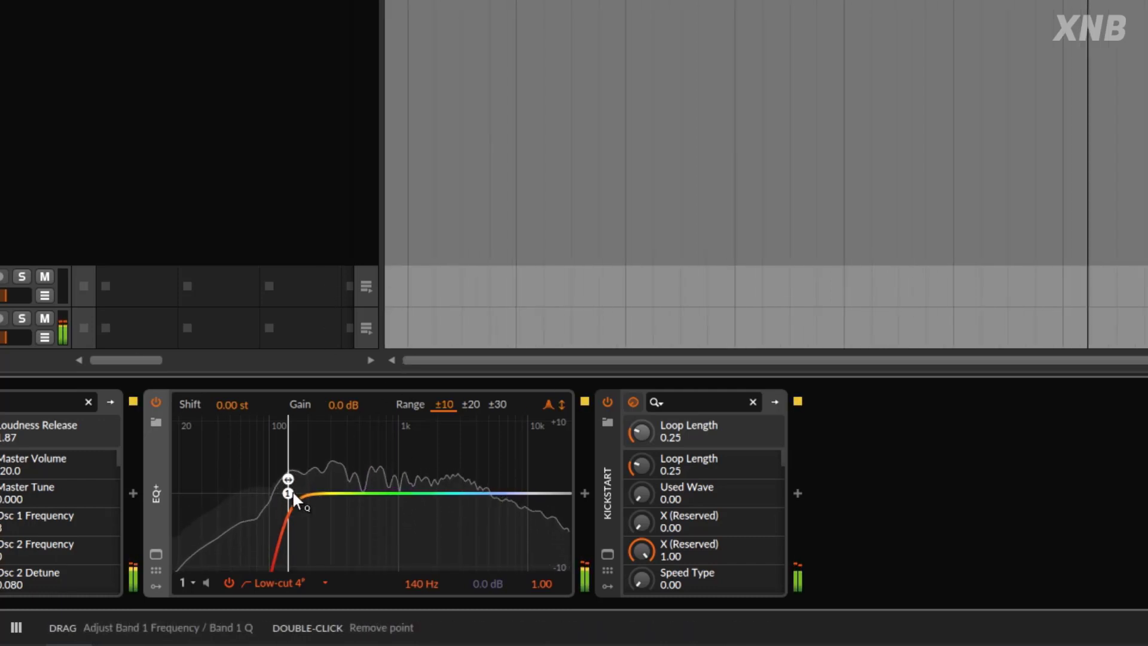
left_click_drag(293, 493, 293, 487)
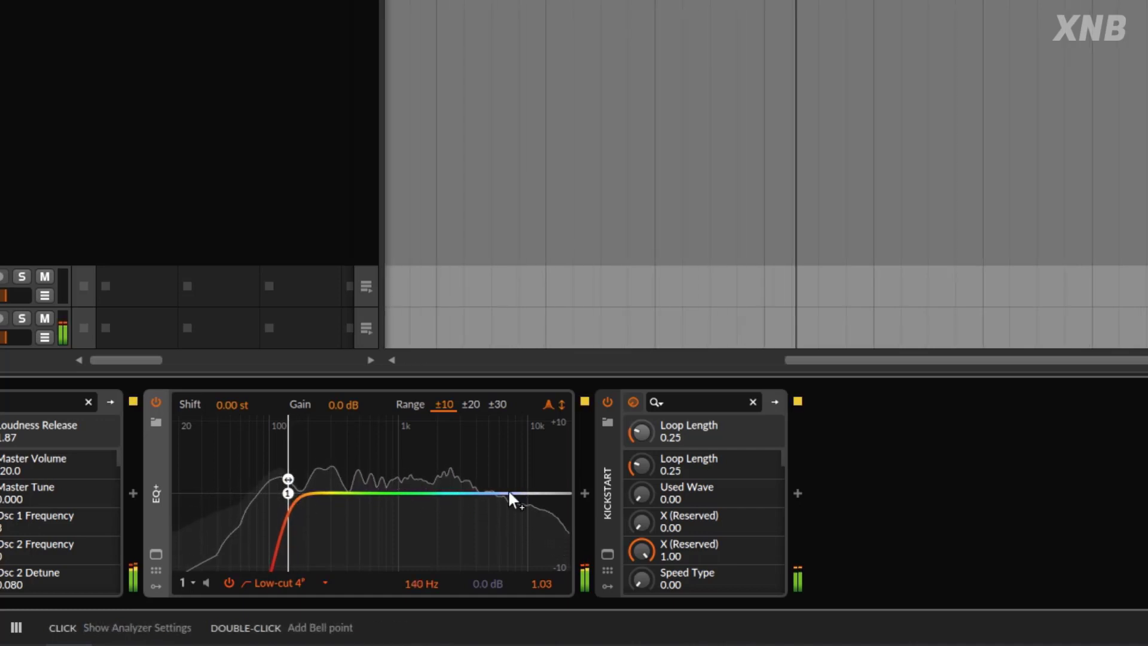
Add a bell band at 3.56 kHz with +3.2 dB gain and a Q of 0.74, and stop playback.
left_click(465, 486)
left_click_drag(465, 488, 464, 471)
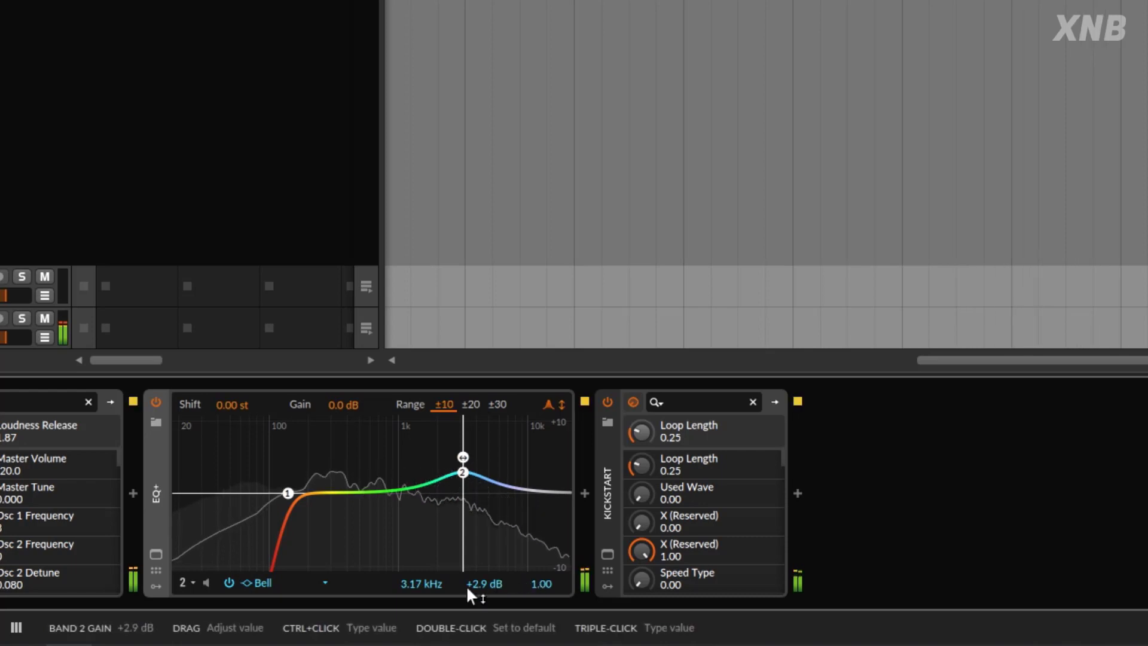
left_click_drag(539, 582, 539, 589)
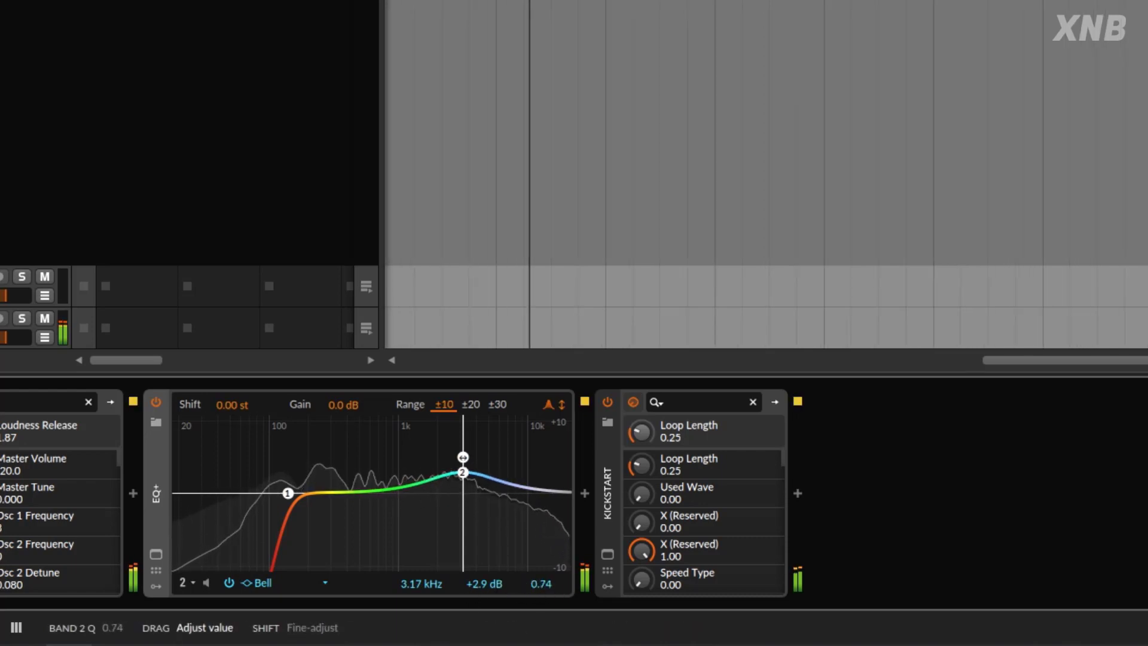
left_click_drag(464, 475, 471, 474)
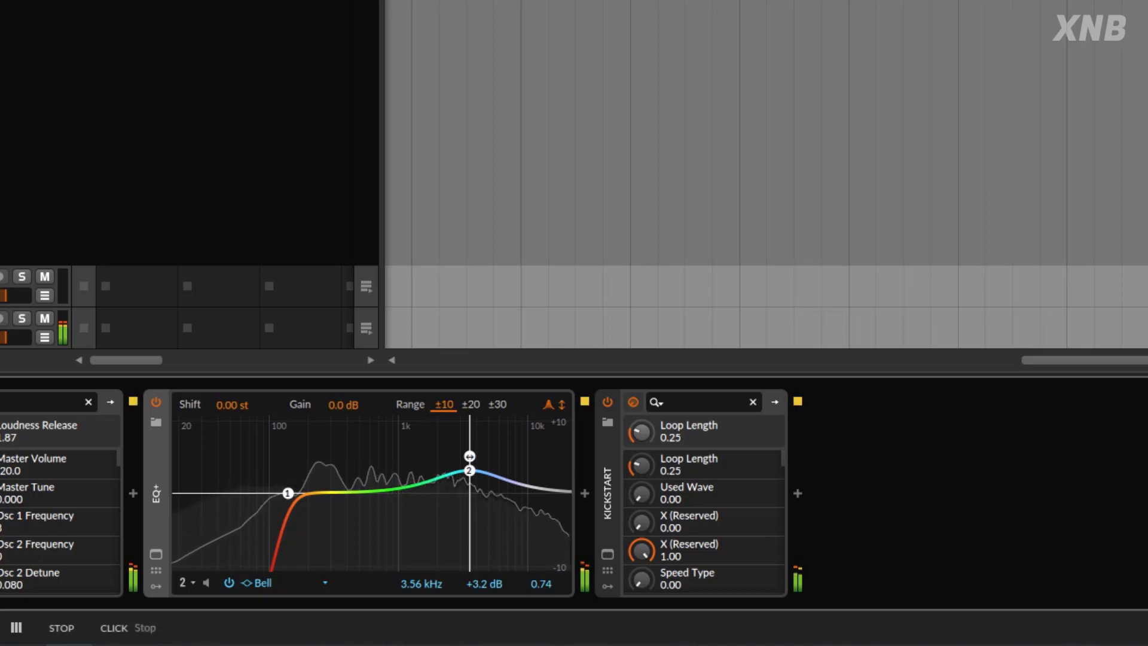
key("space")
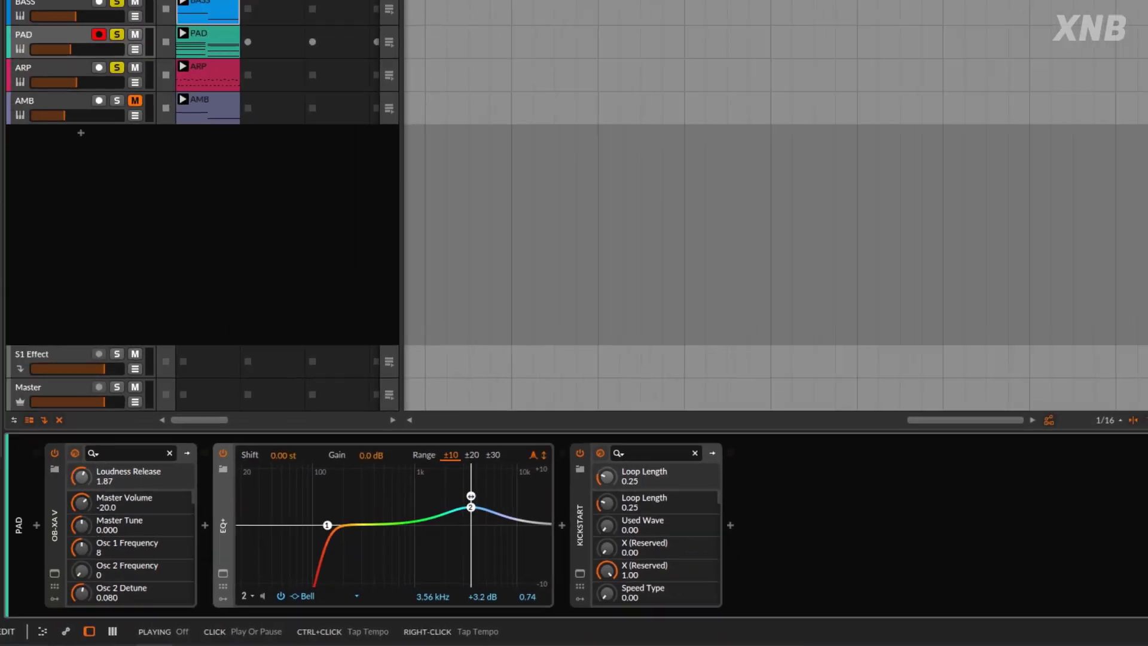
Audition the soloed tracks from the start, select the ARP track, and play the arrangement briefly again.
left_click(69, 34)
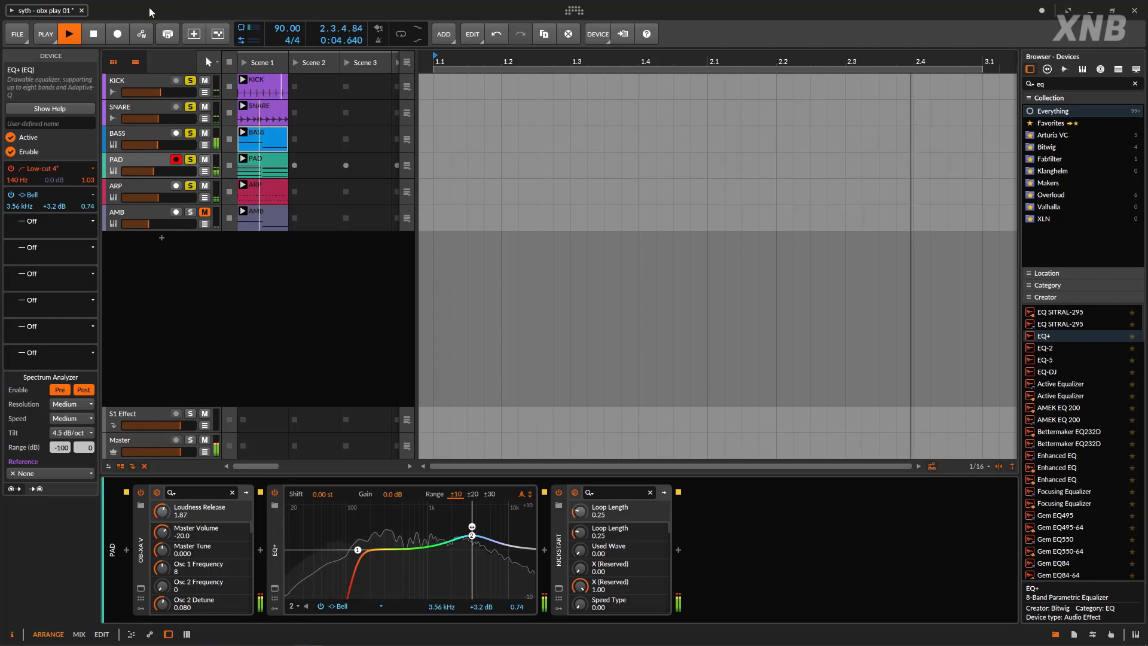
key("space")
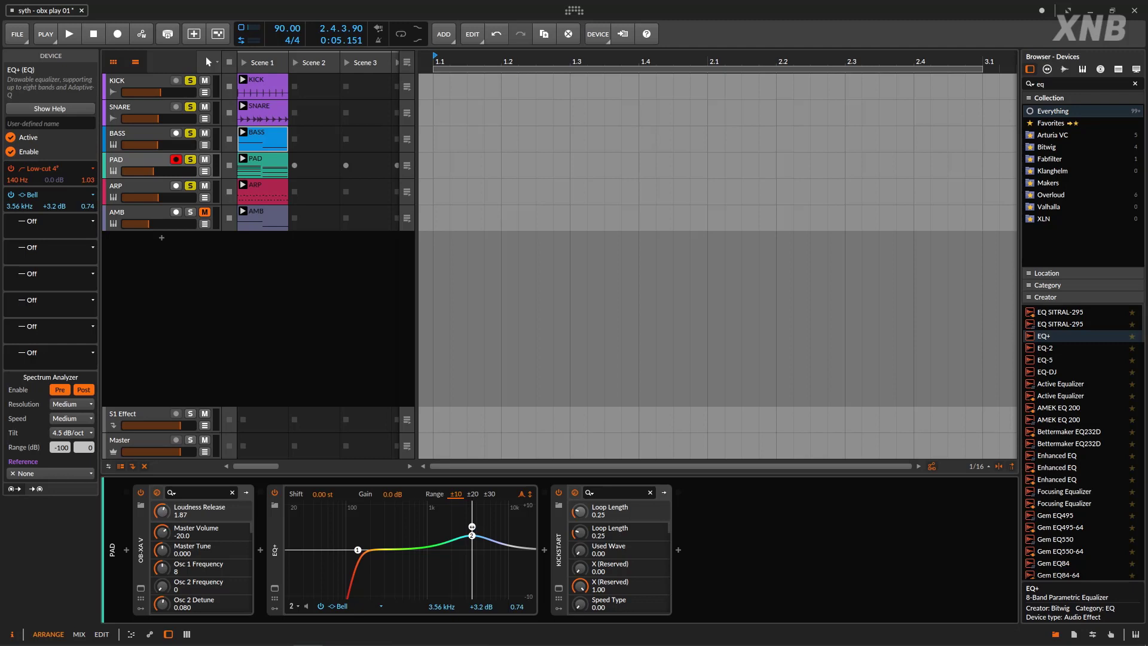
left_click(149, 186)
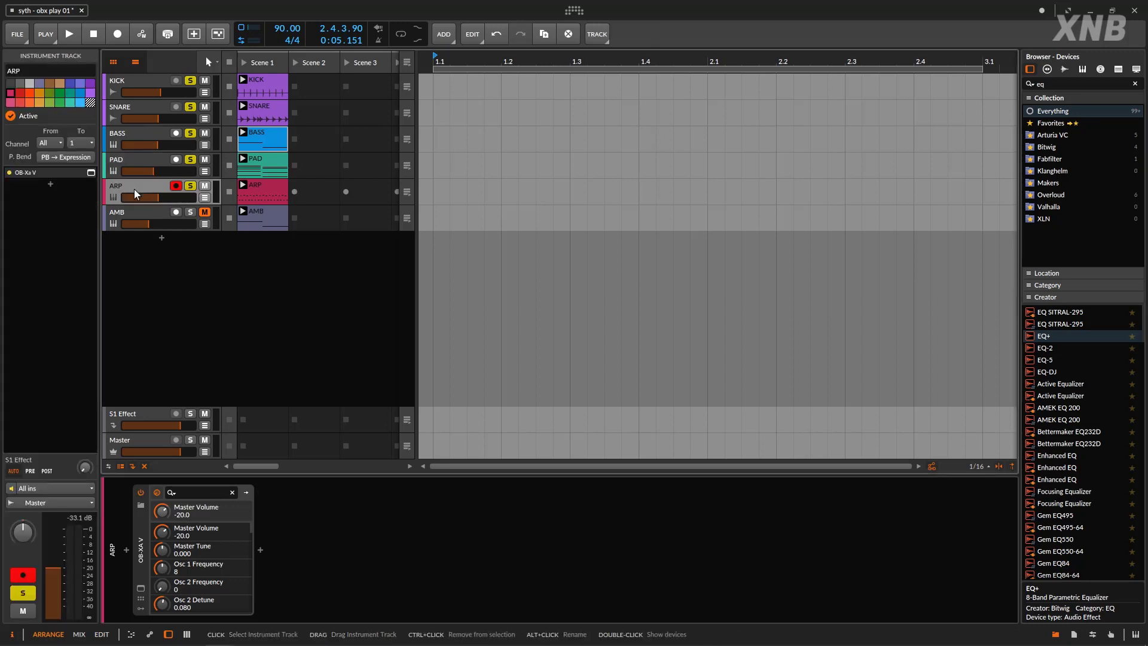
left_click(69, 34)
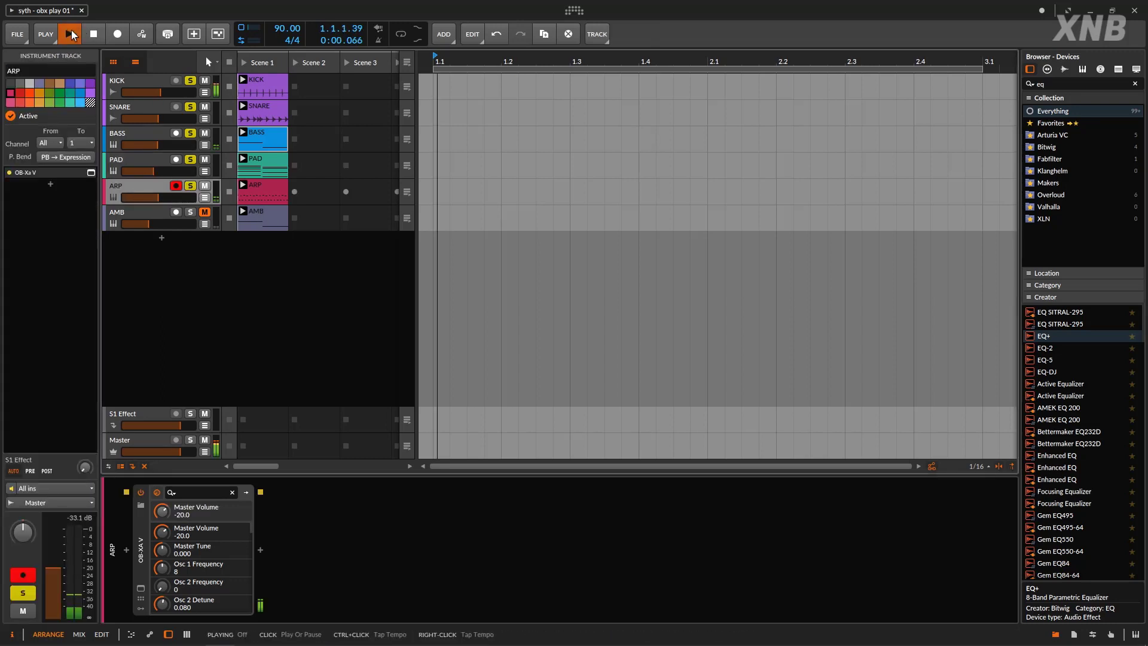
key("space")
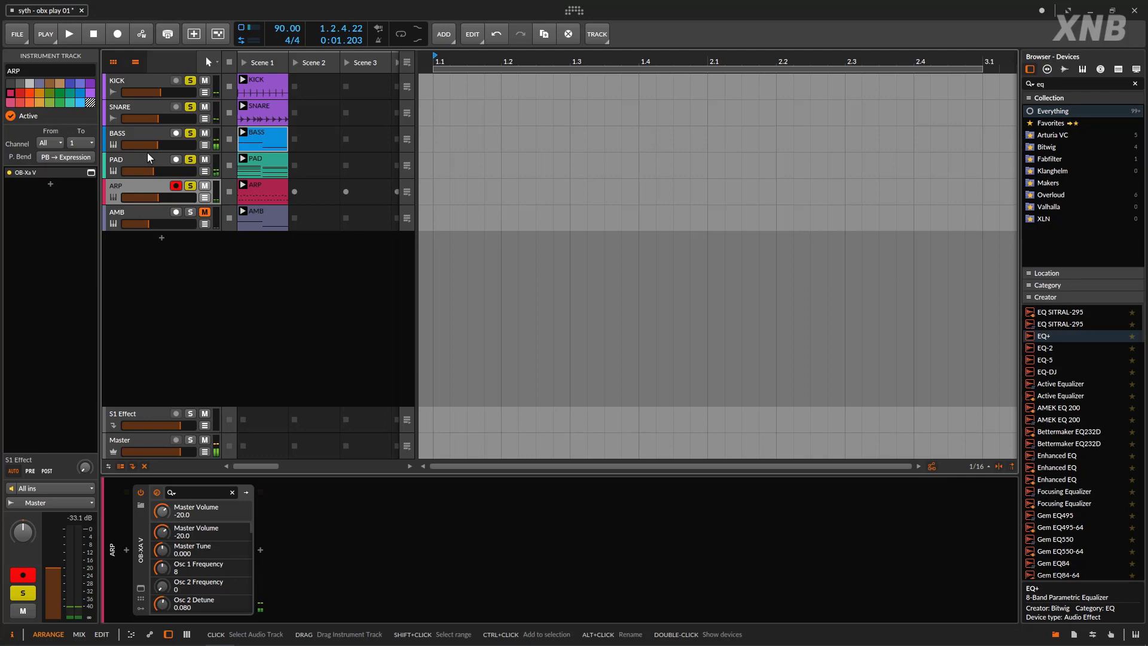
Clear the solo on the PAD, BASS, SNARE and KICK tracks so that only ARP is soloed.
left_click(190, 159)
left_click(193, 134)
left_click(193, 113)
left_click(190, 108)
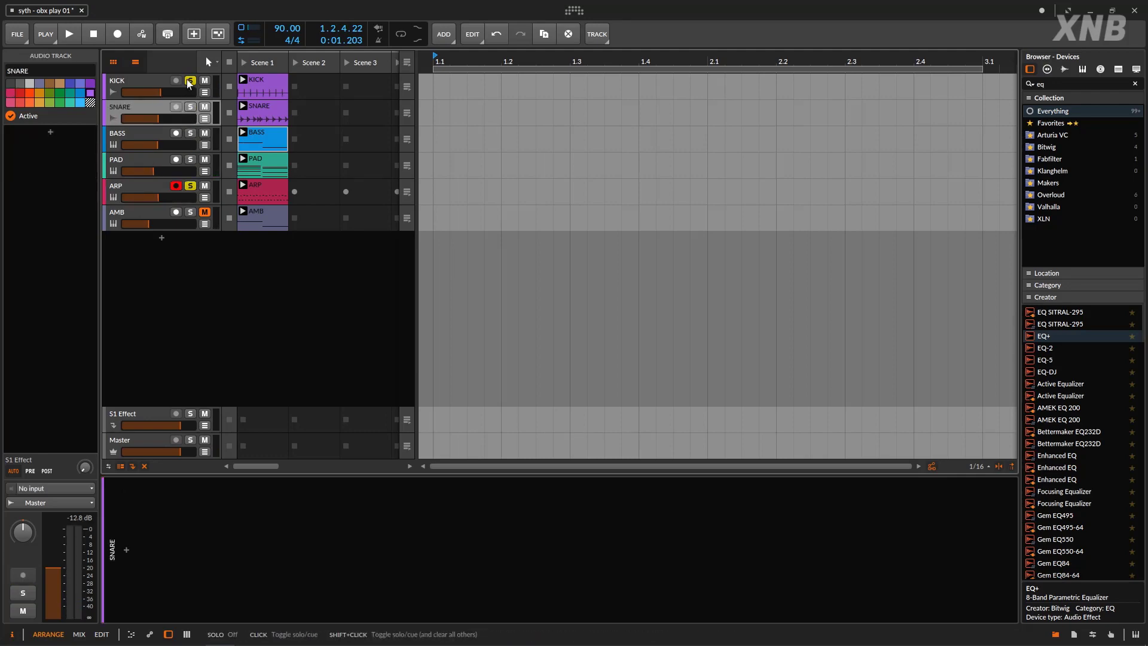
left_click(190, 81)
Select the ARP track and open its OB-Xa V synth window.
left_click(159, 205)
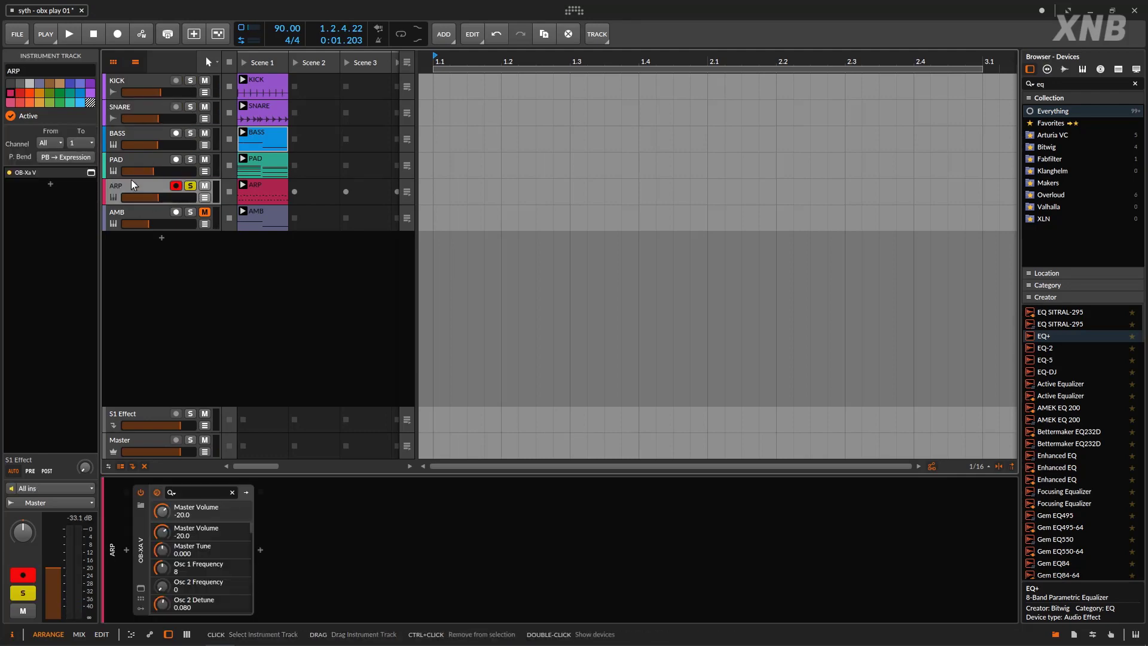
left_click(141, 587)
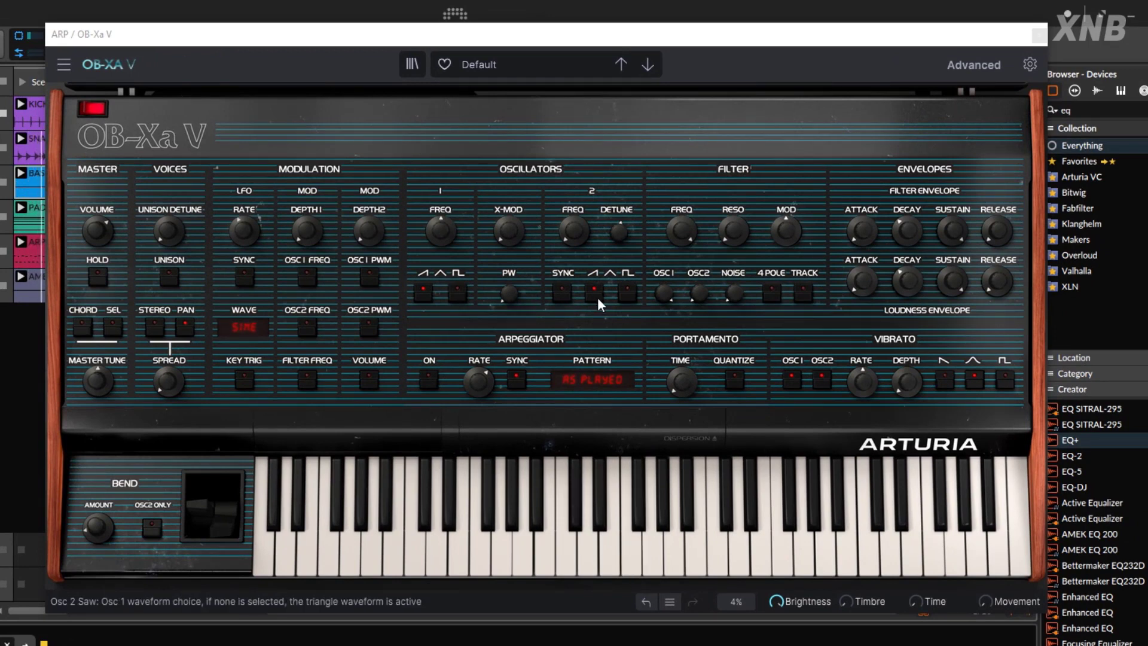
left_click_drag(578, 232, 578, 230)
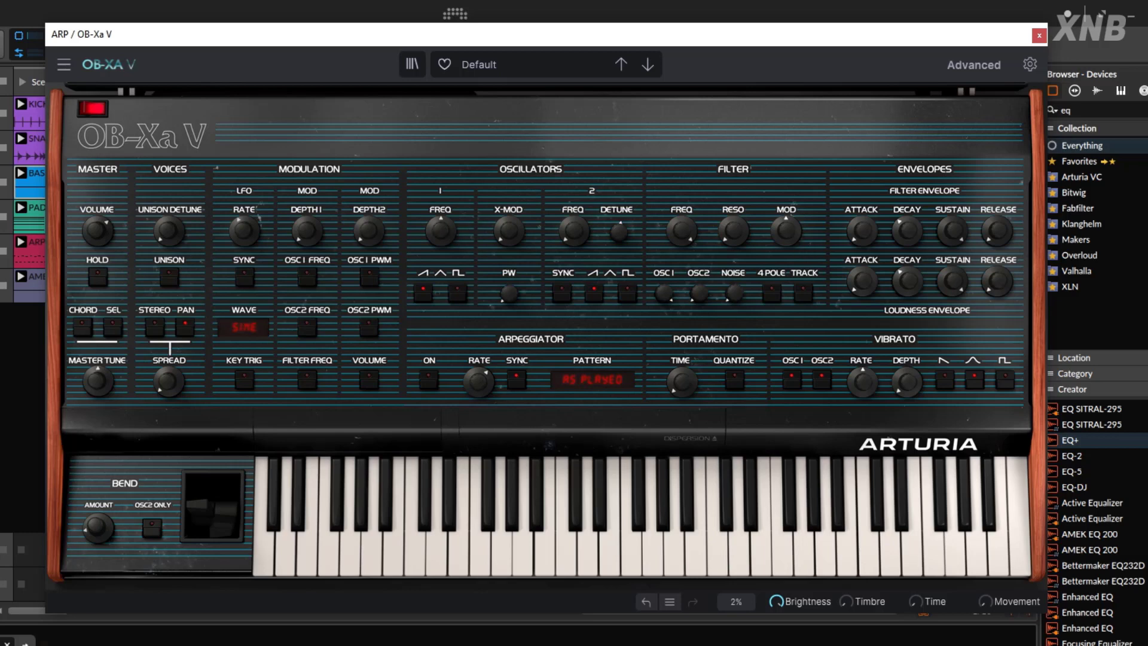
Lower the ARP patch's filter frequency to 203.0 Hz and adjust the filter's modulation amount.
mouse_move(688, 227)
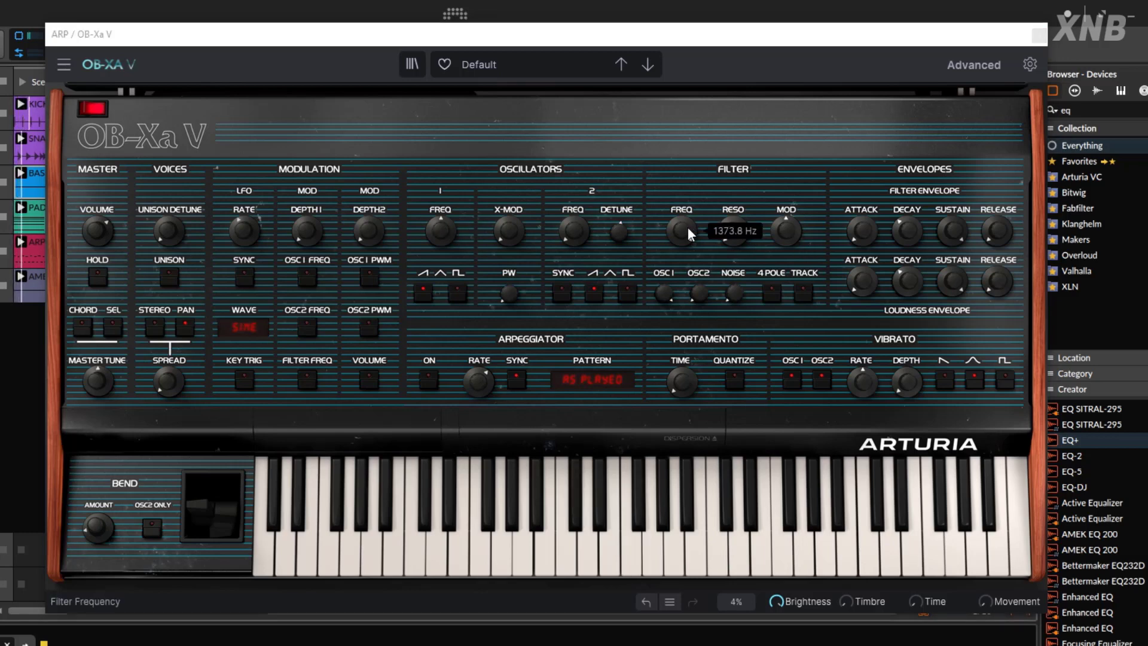
left_click_drag(686, 227, 686, 283)
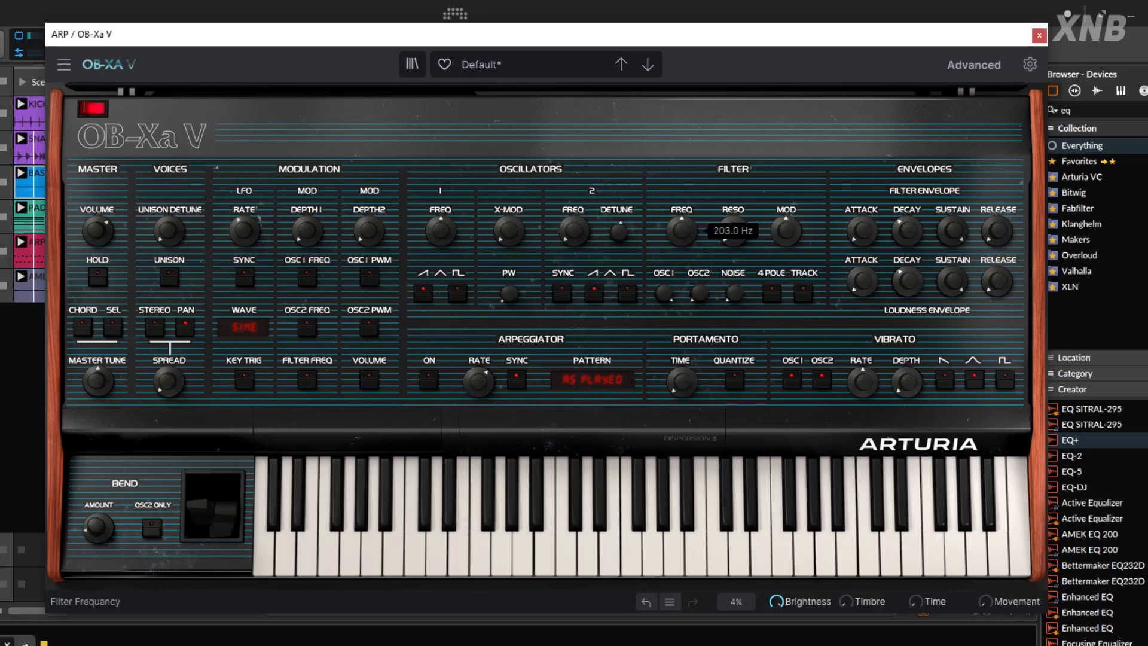
left_click_drag(786, 230, 786, 252)
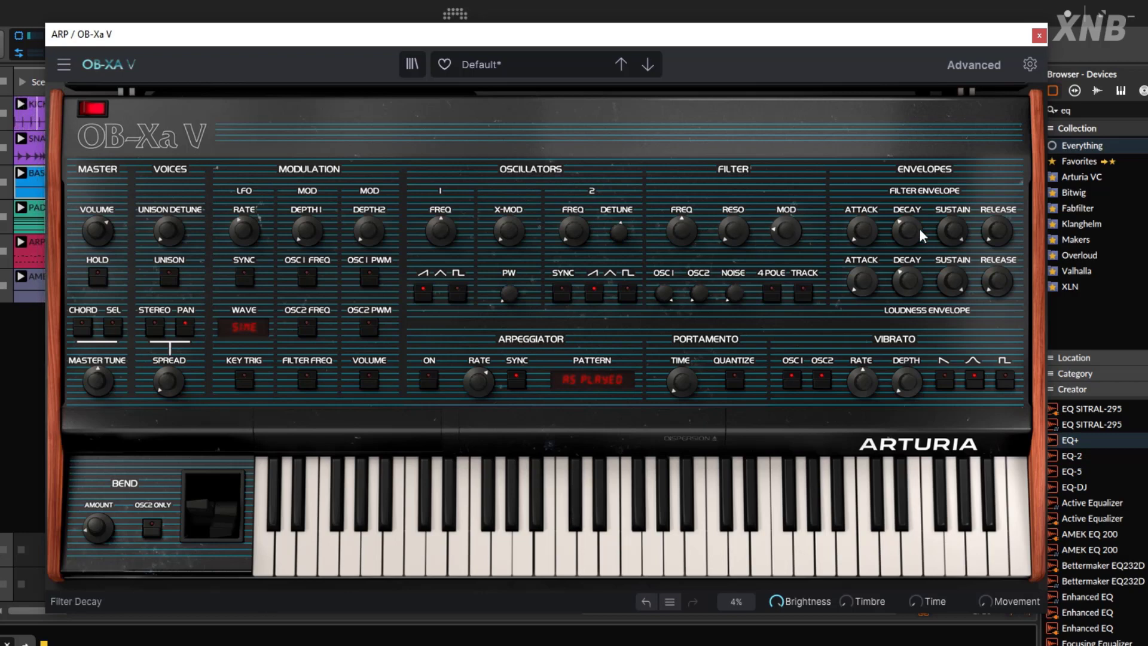
Shape the ARP envelopes, setting the filter release to 673 ms and adjusting the loudness envelope's decay, sustain and release.
left_click_drag(951, 233, 952, 225)
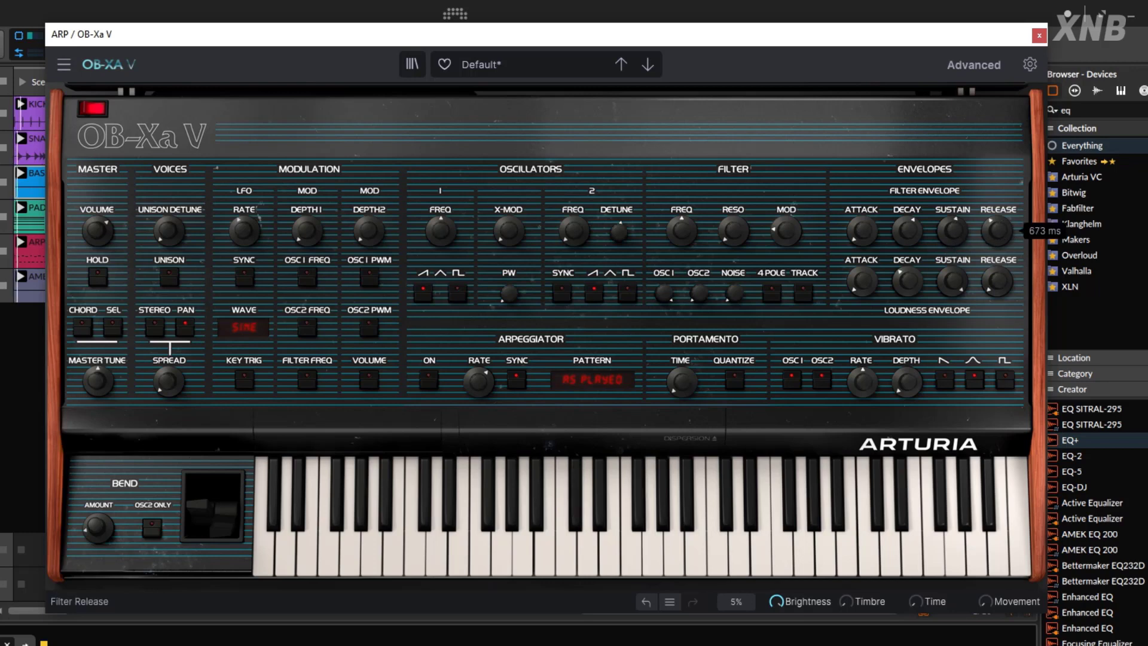
left_click_drag(989, 293, 993, 278)
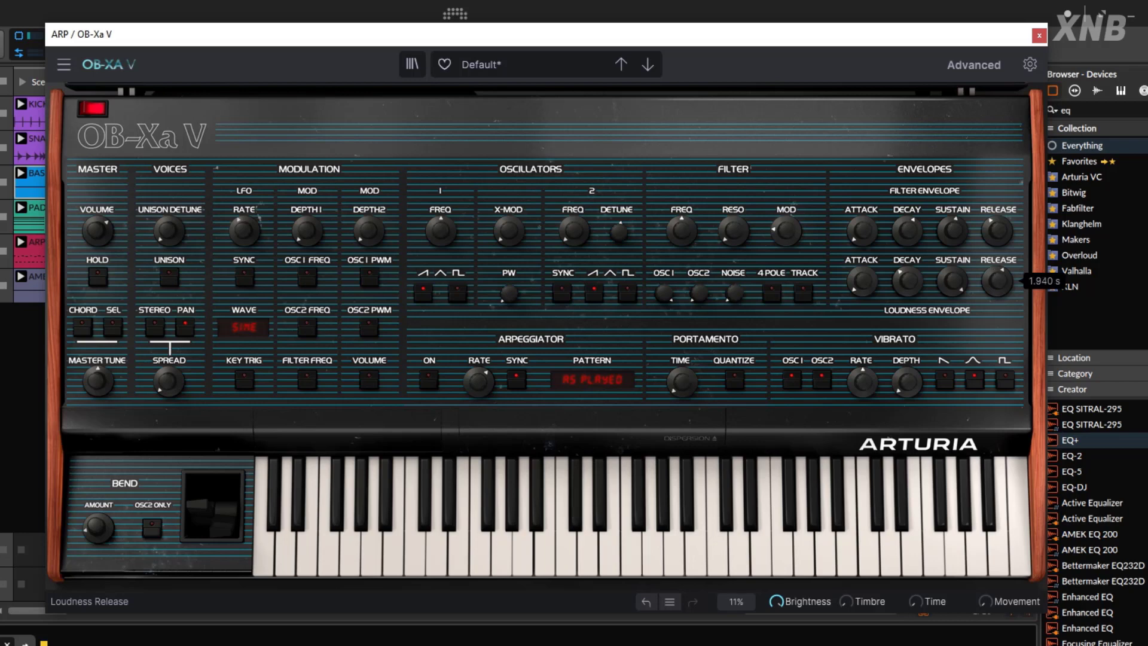
left_click_drag(665, 242, 665, 233)
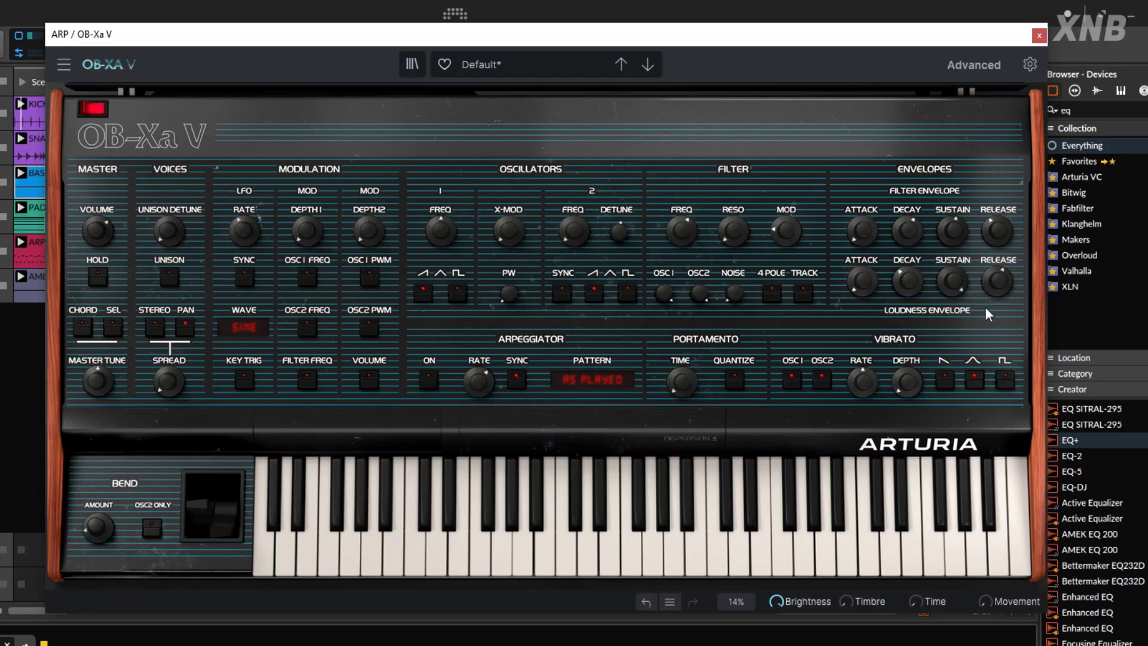
mouse_move(996, 291)
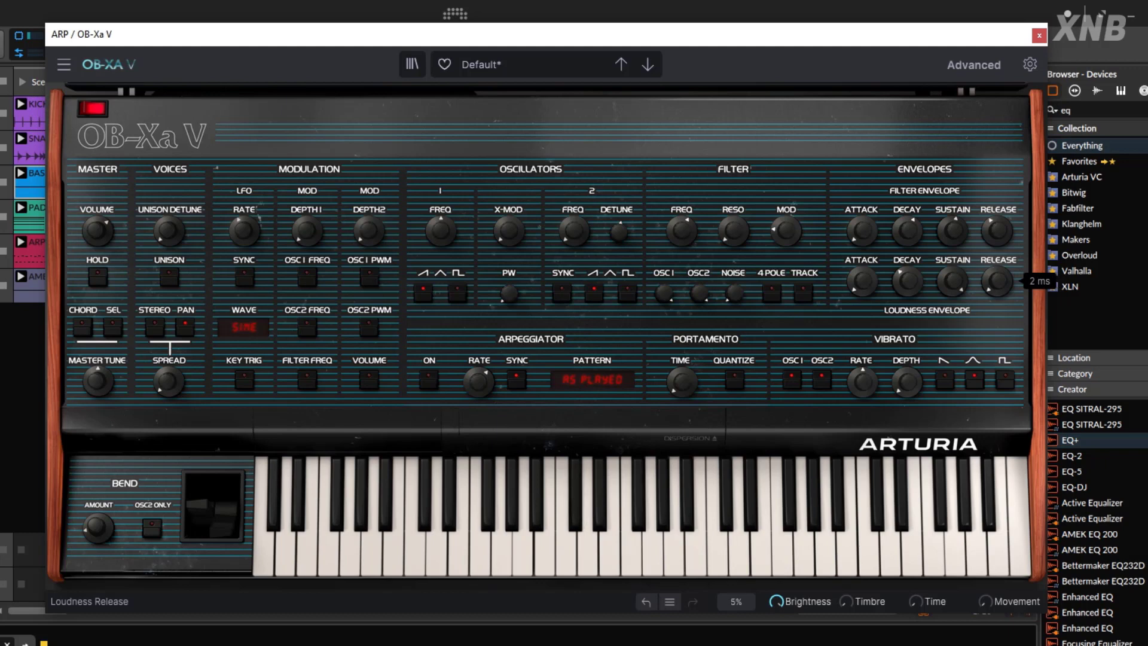
left_click_drag(997, 281, 949, 296)
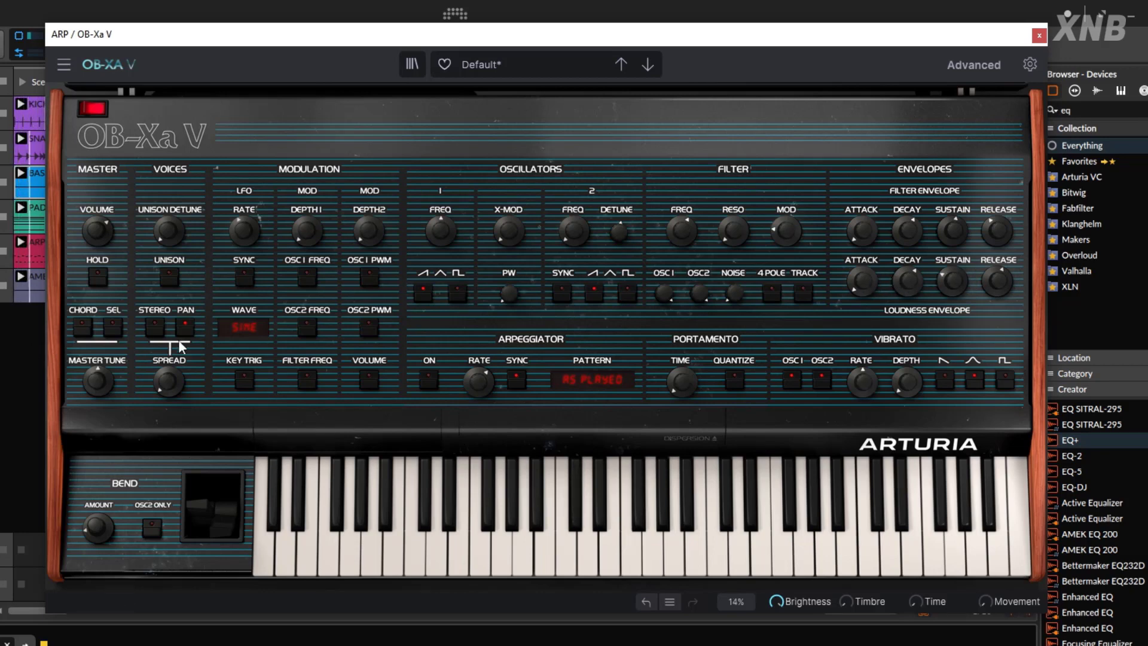
Compare the Stereo and Pan voice modes on the ARP patch, keeping Pan with the spread amount at 0.764.
left_click_drag(174, 382, 174, 373)
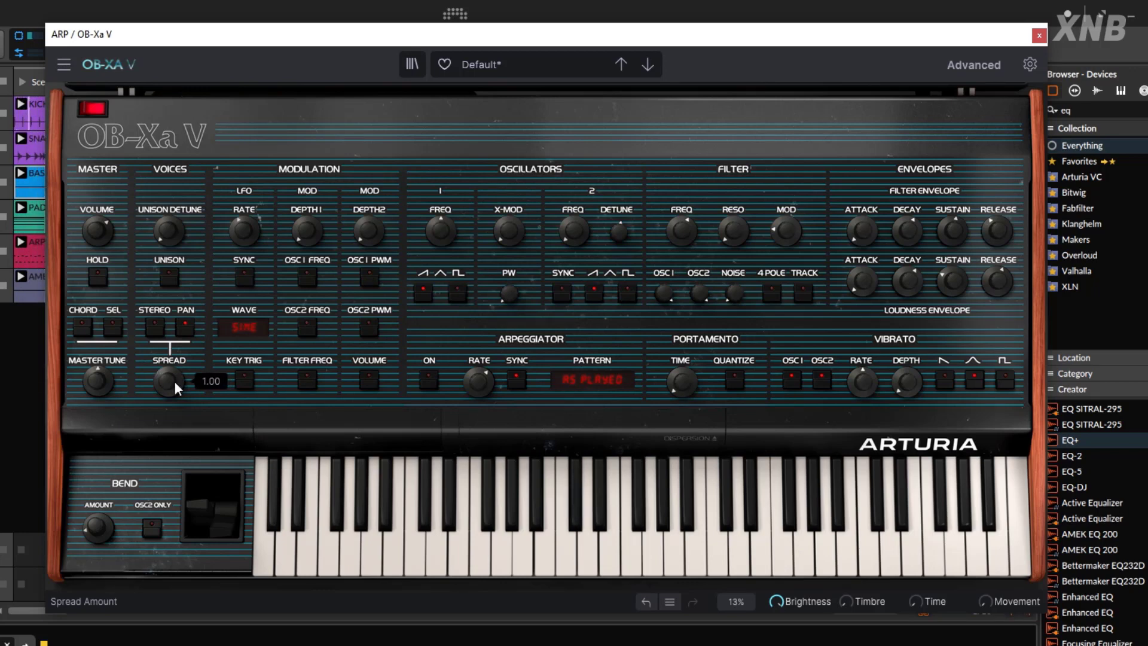
left_click_drag(175, 382, 175, 412)
left_click(155, 325)
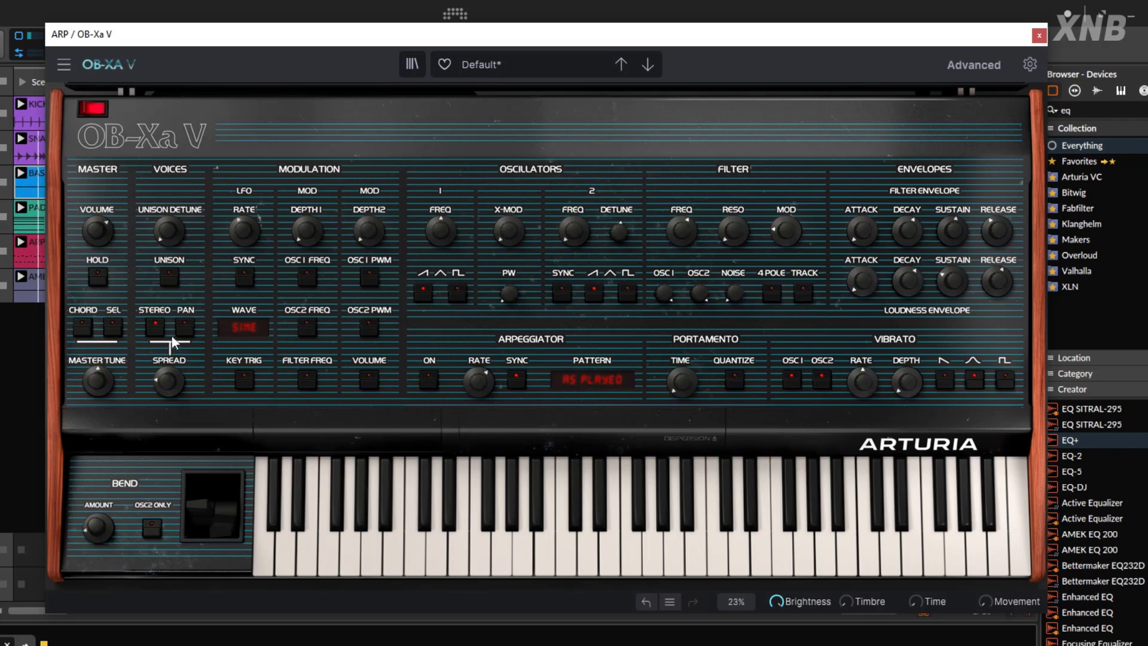
left_click_drag(169, 381, 169, 369)
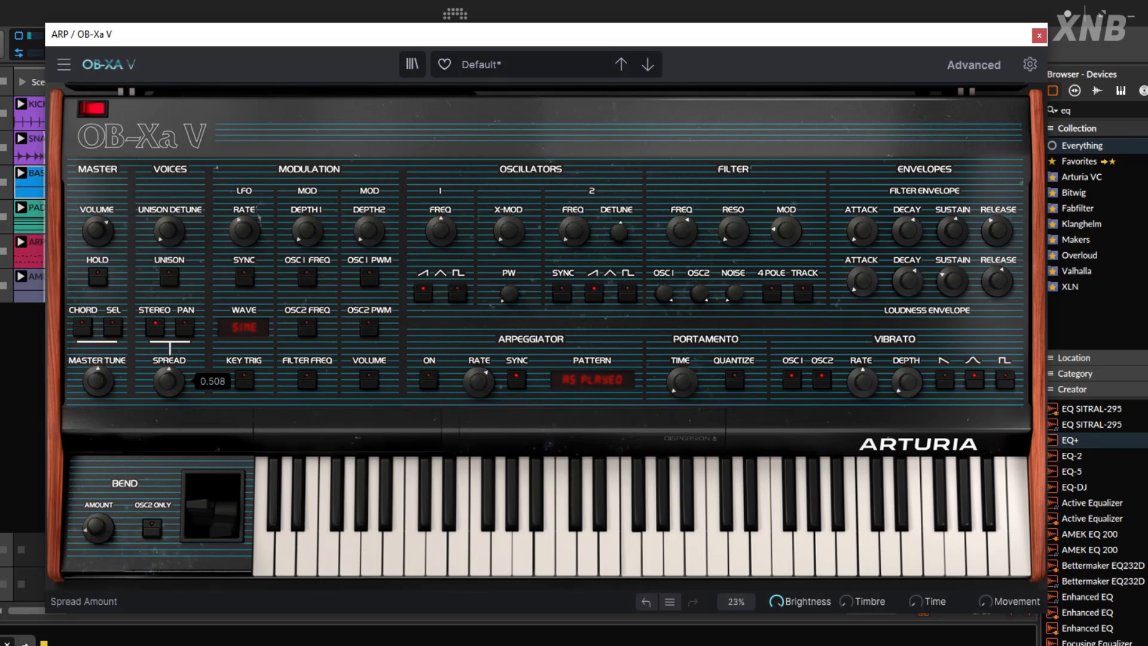
left_click(185, 326)
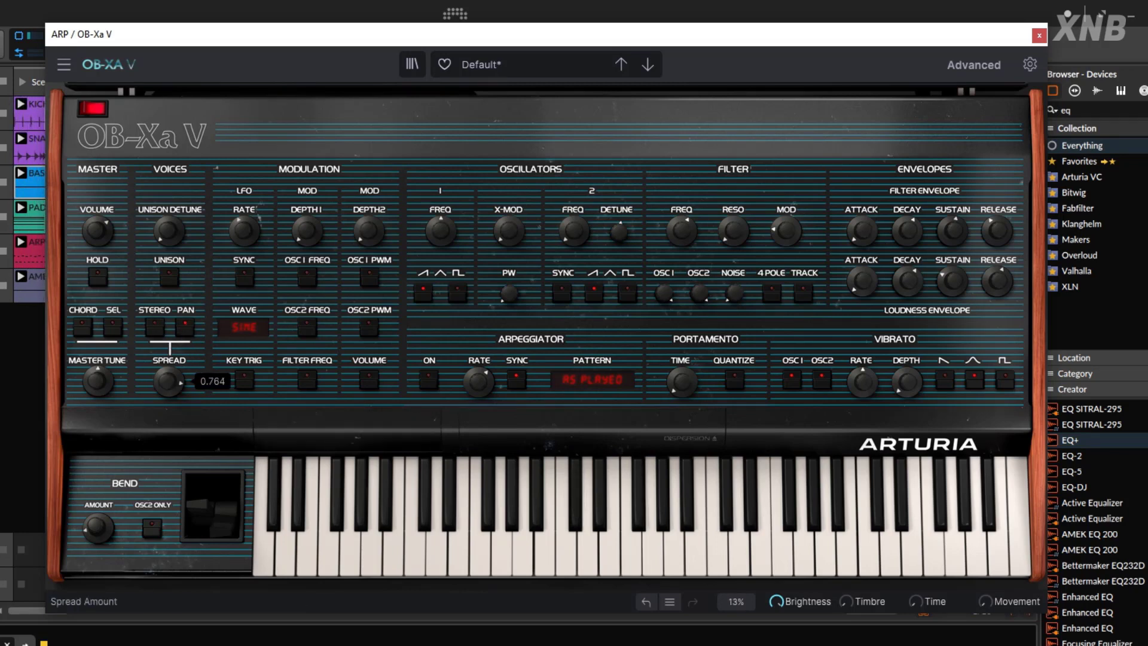
Try Unison on the ARP patch with 4 voices and readjust the voice spread.
left_click(169, 276)
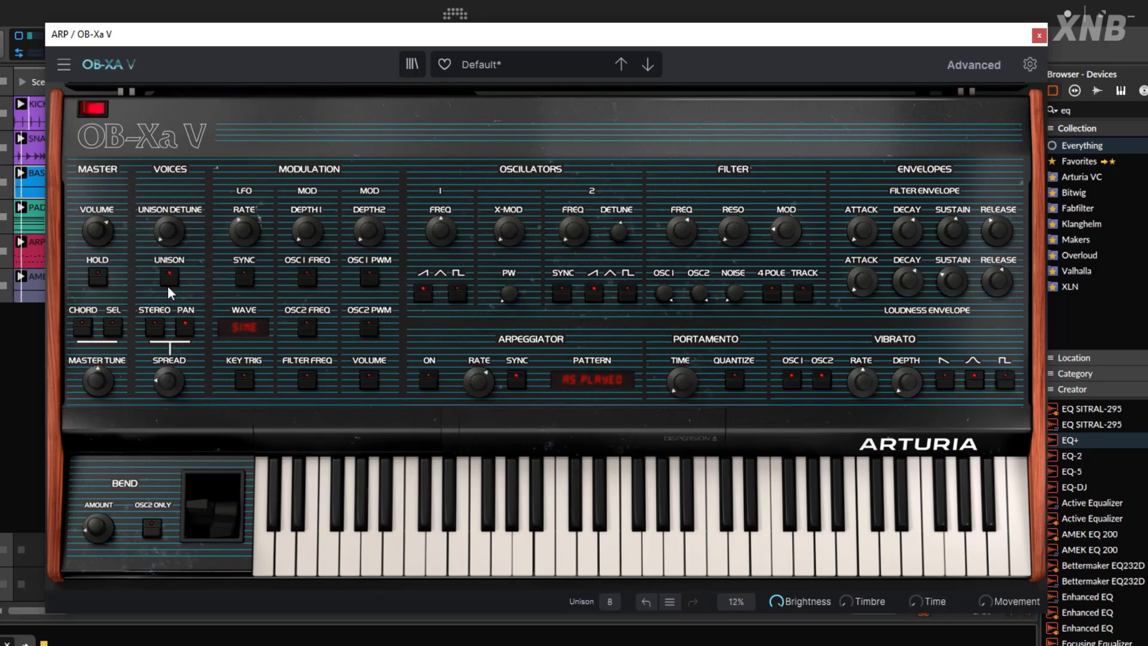
mouse_move(165, 238)
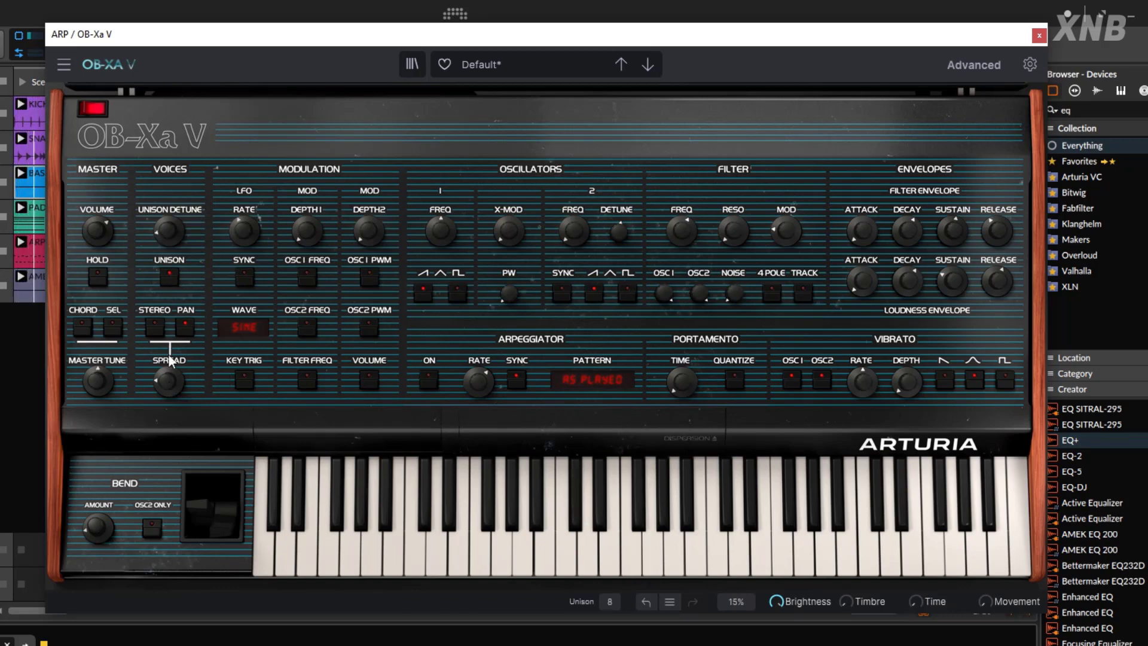
left_click(609, 602)
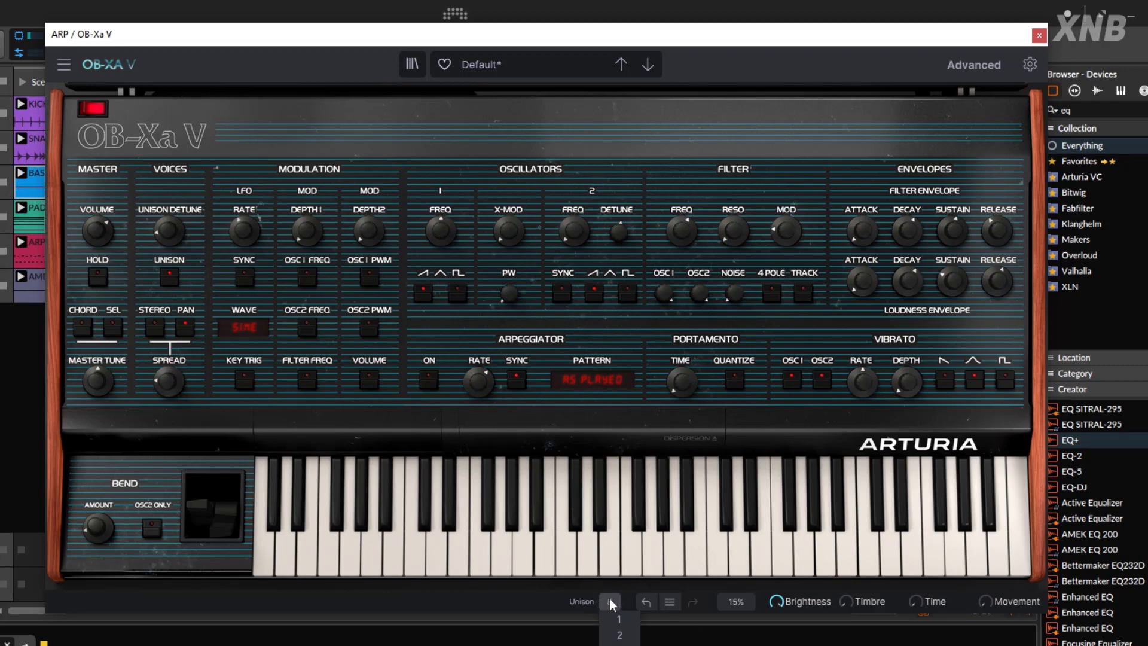
left_click(619, 645)
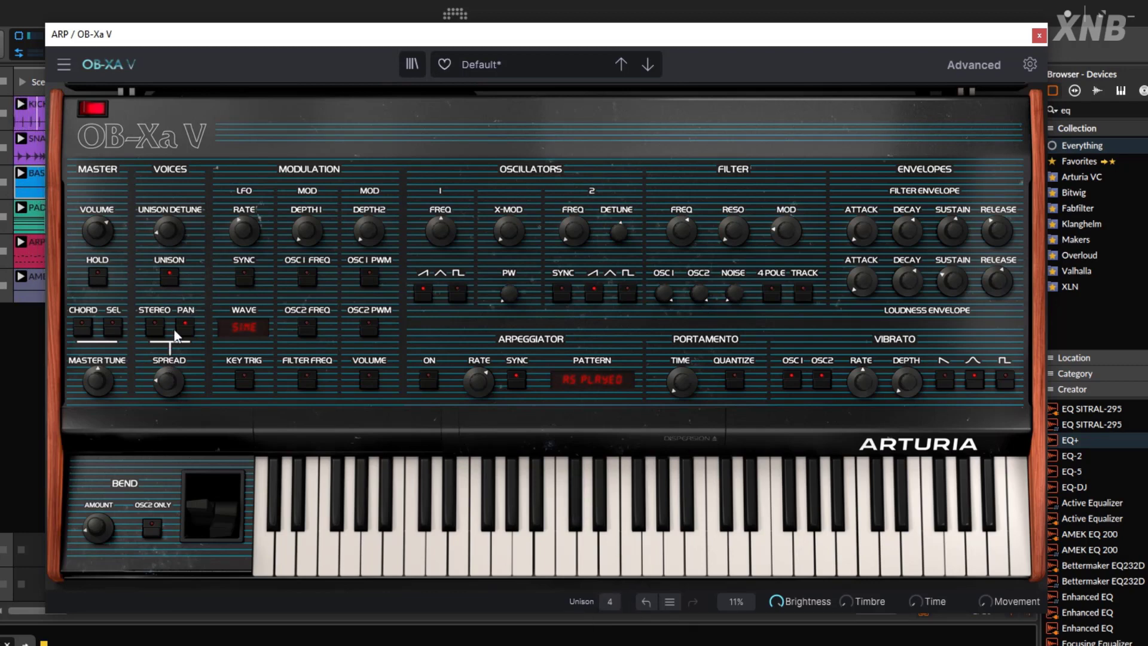
left_click_drag(170, 381, 169, 379)
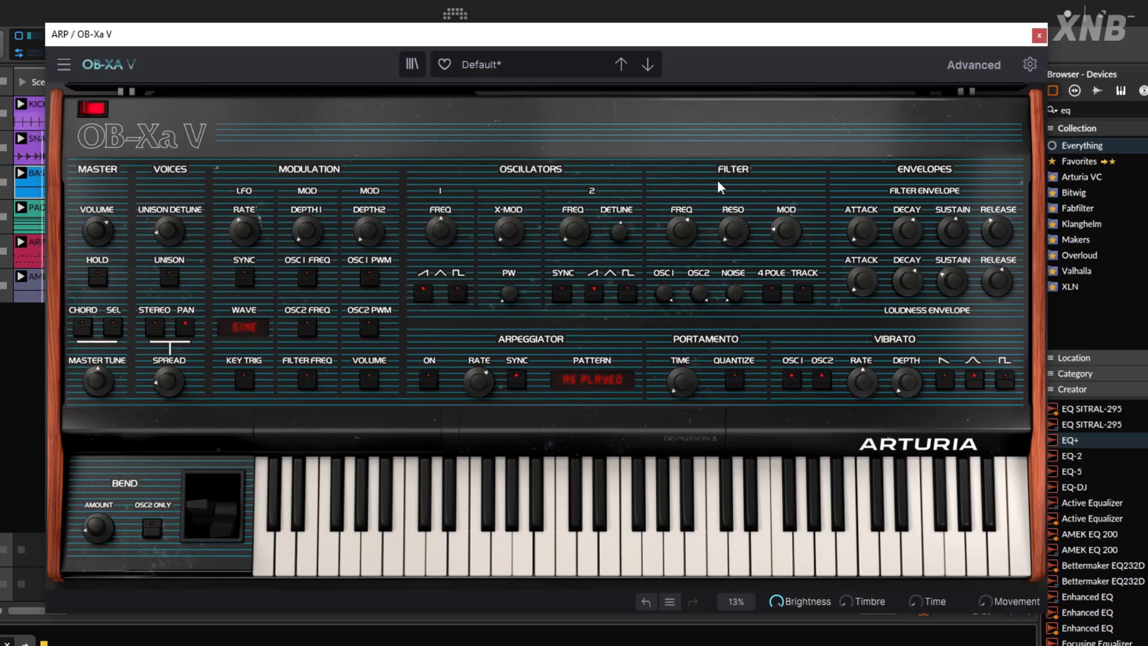
Enable the ARP filter's 4 Pole and Track options, and set filter modulation to 0.168 and filter frequency to 185.9 Hz.
mouse_move(687, 236)
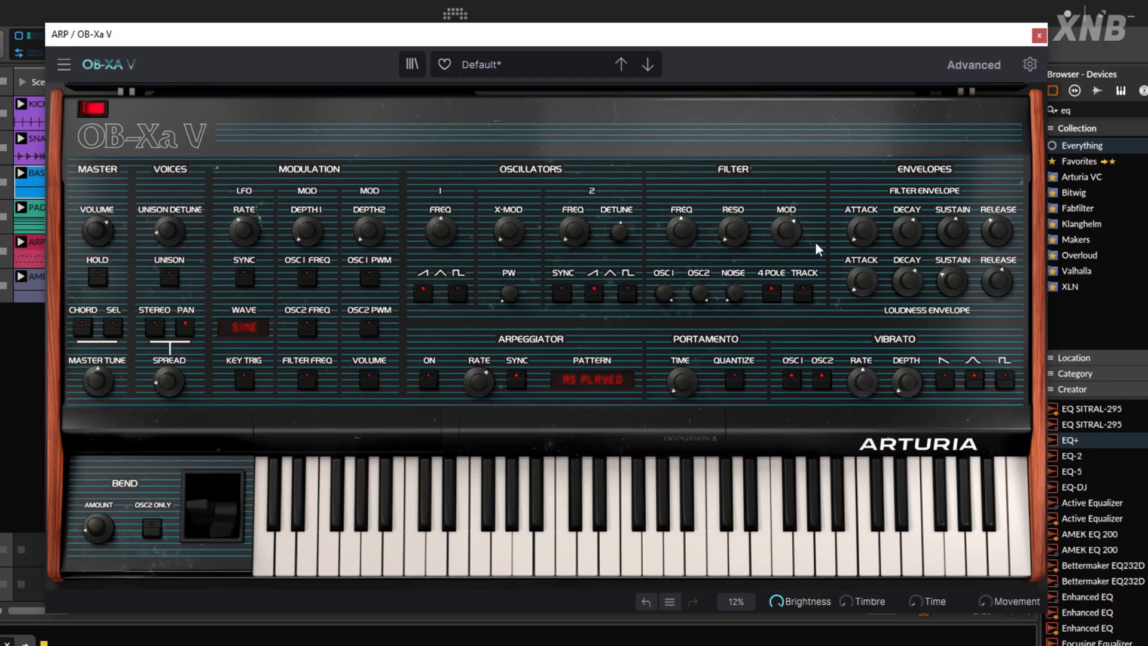
mouse_move(778, 234)
left_click_drag(779, 234, 778, 289)
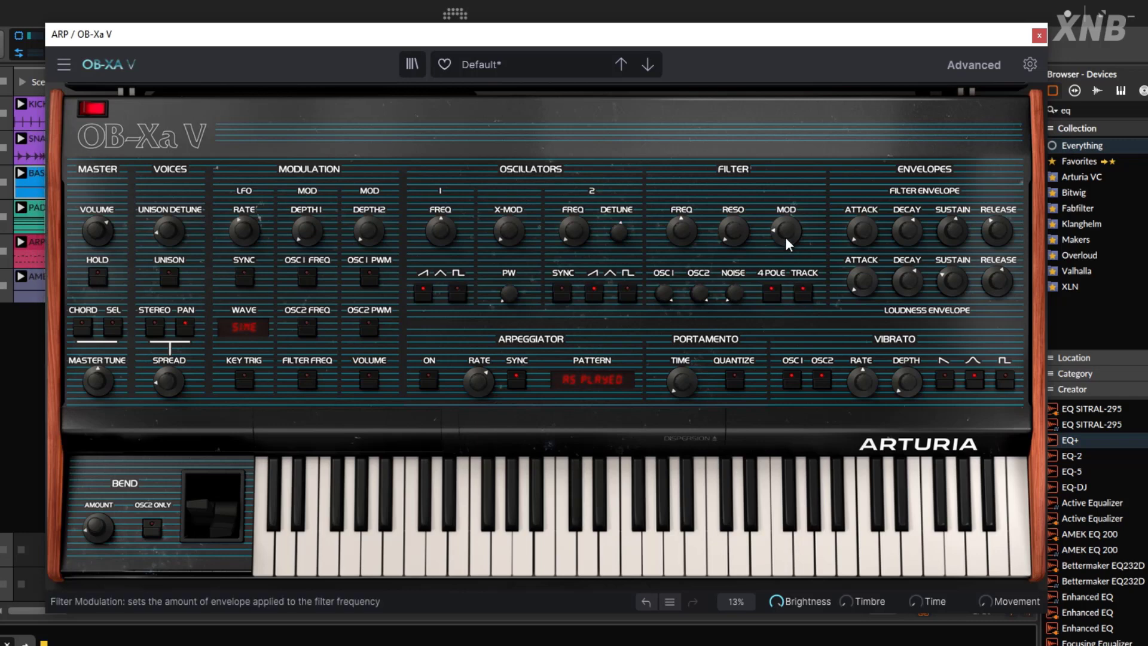
mouse_move(785, 235)
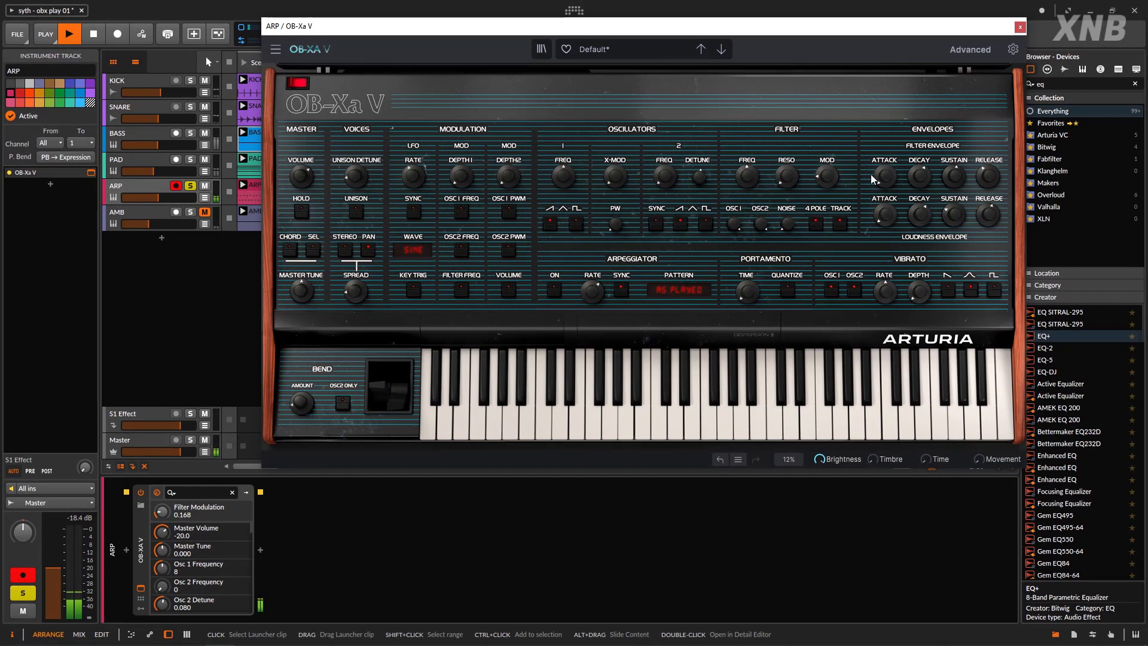
mouse_move(789, 179)
left_click_drag(789, 179, 749, 185)
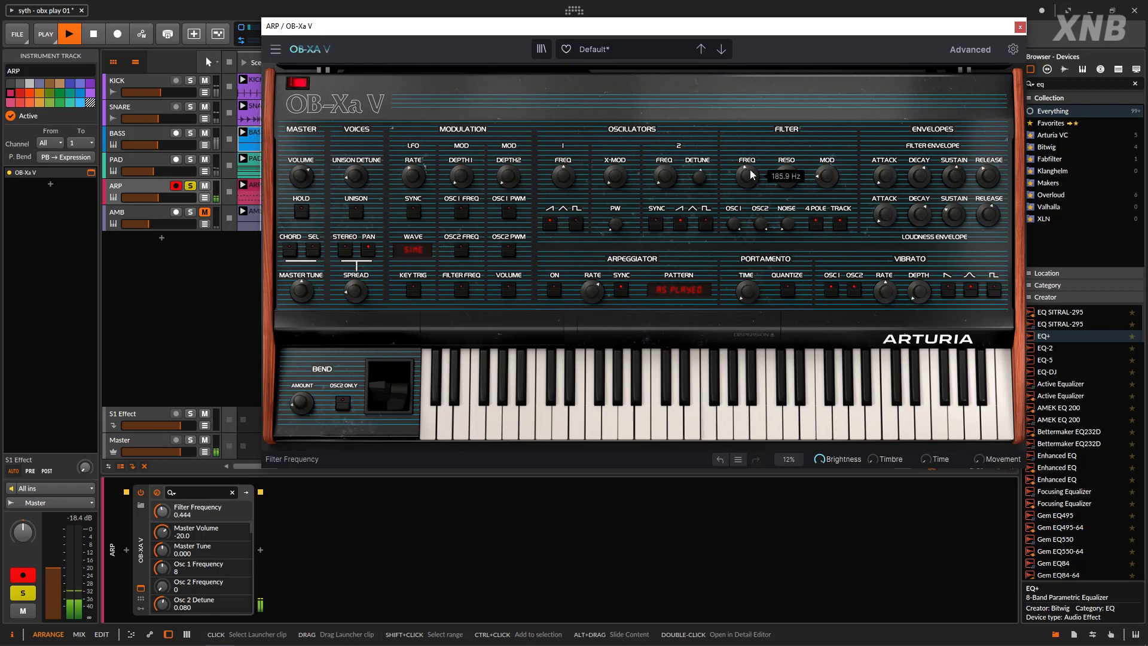
Clear the ARP track's solo and copy the Kickstart effect from the PAD track to the ARP track after its OB-Xa V.
left_click(190, 185)
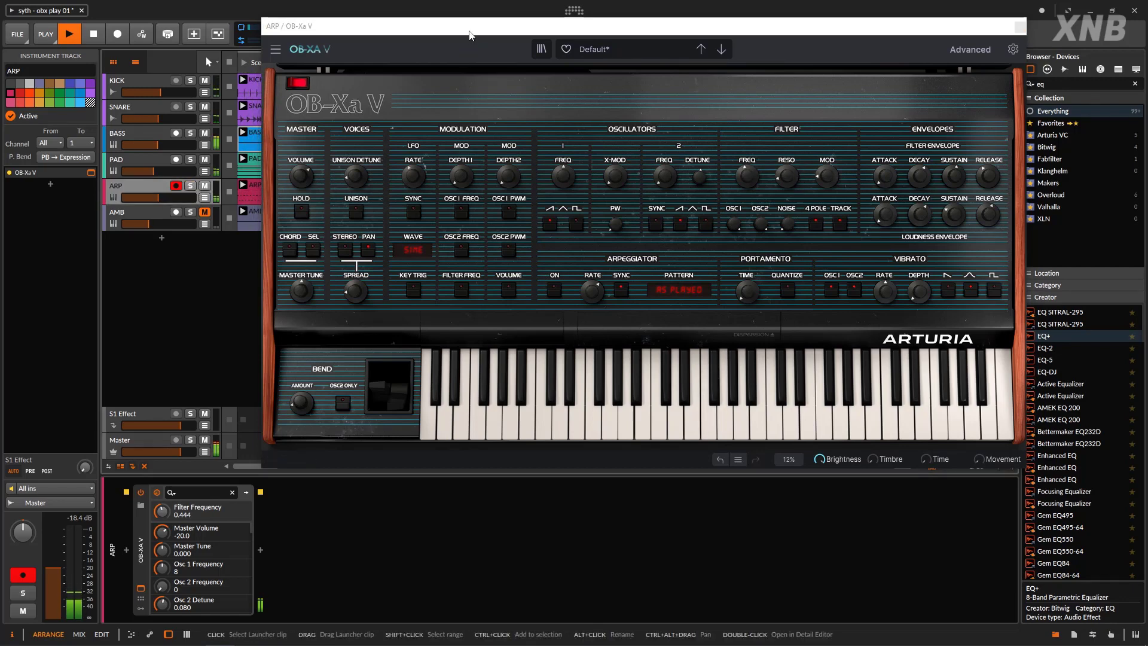
left_click(140, 162)
left_click(137, 190)
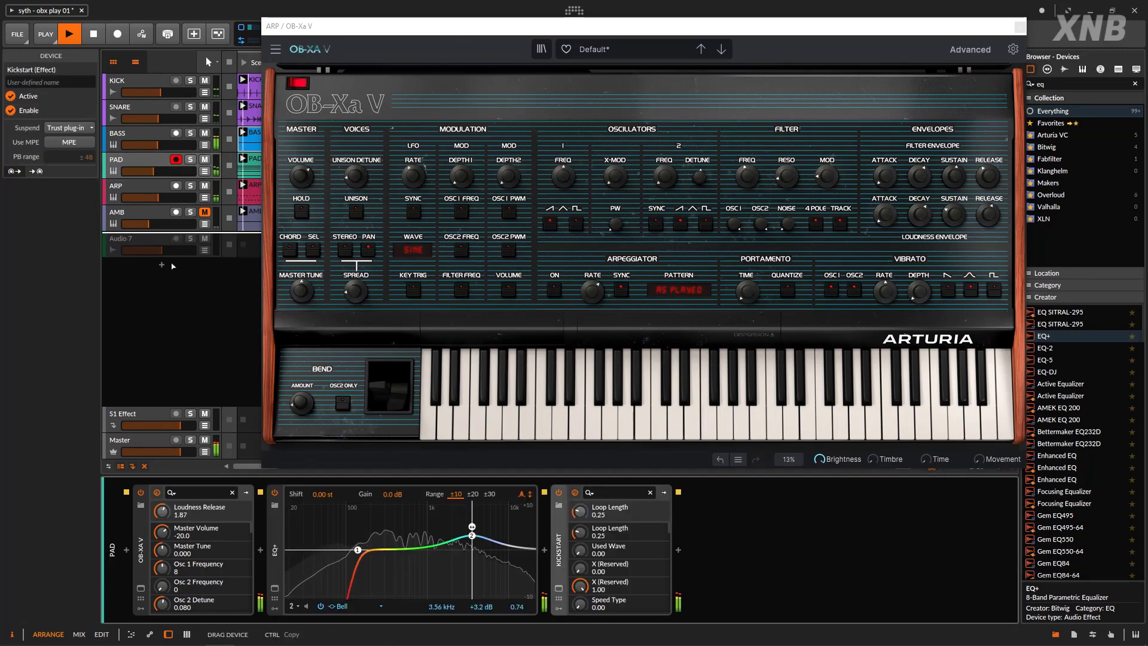
left_click_drag(136, 188, 386, 508)
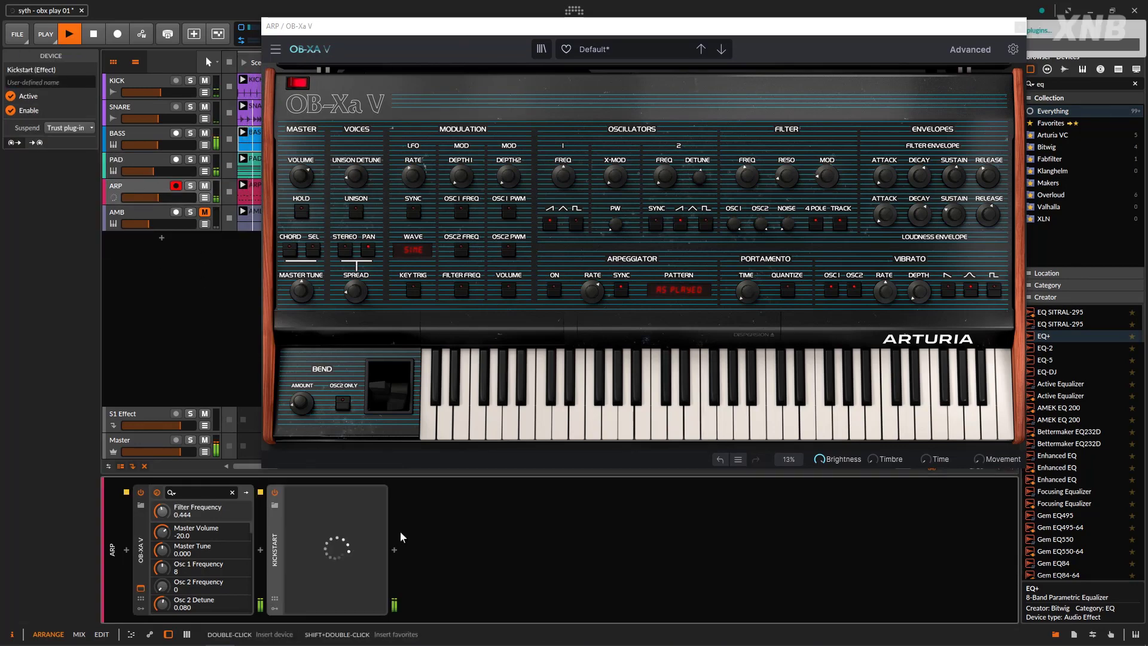
Lower the ARP track's Kickstart mix to 0.74 while soloed, and check it again with the other tracks playing.
left_click(190, 185)
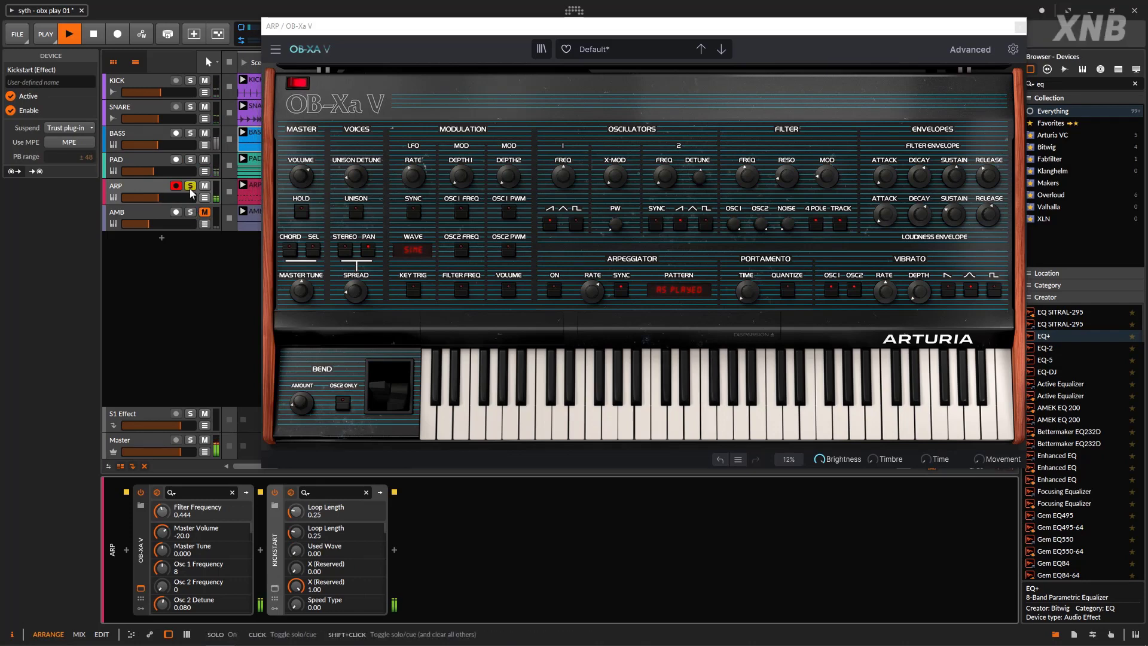
left_click(275, 588)
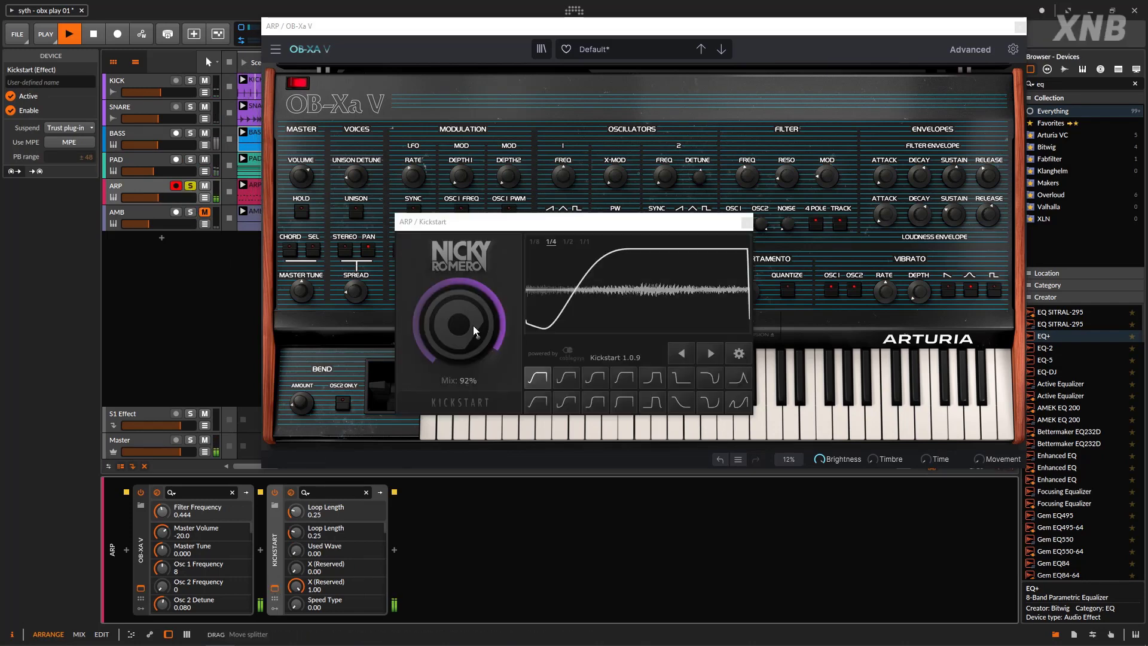
left_click(747, 223)
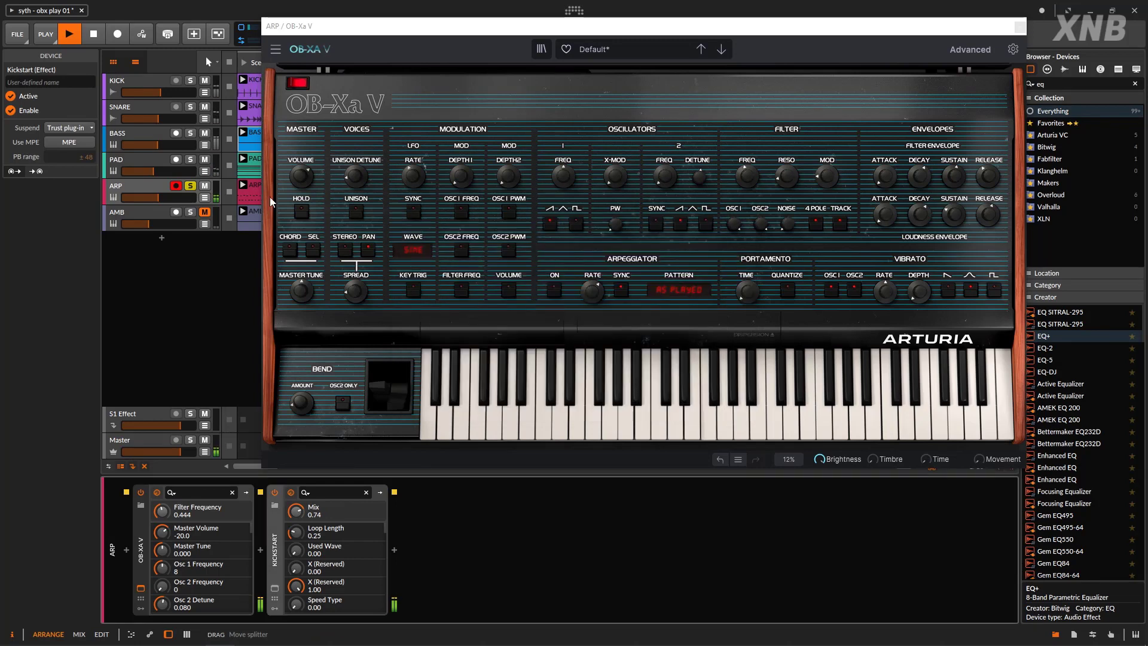
left_click(190, 186)
left_click_drag(568, 32, 600, 25)
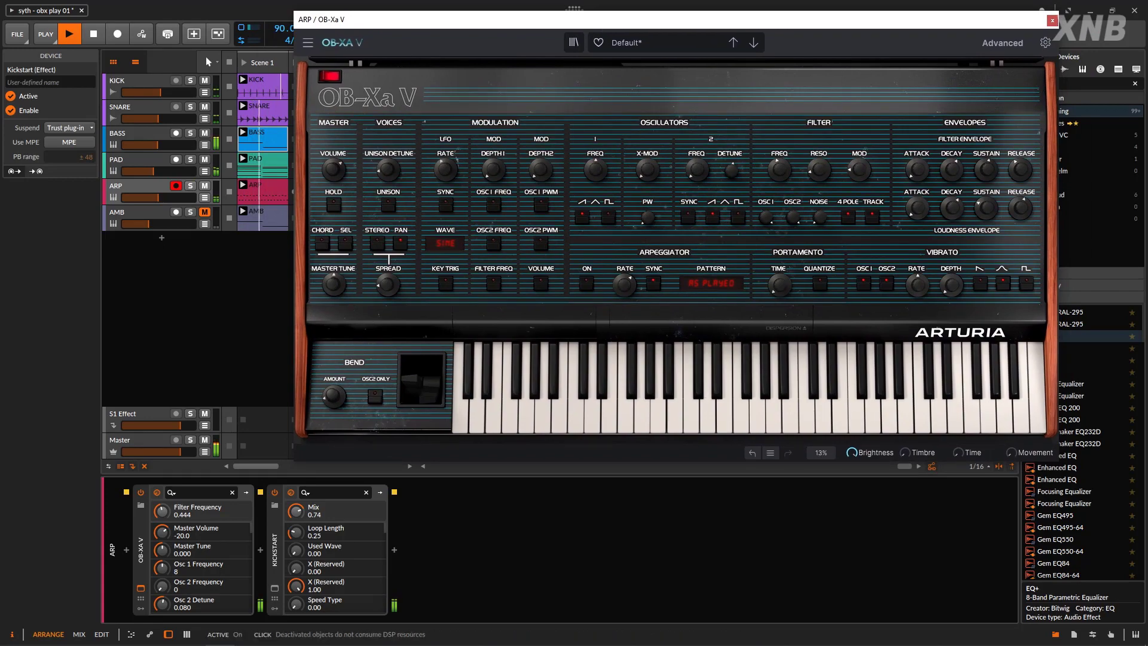
left_click(275, 492)
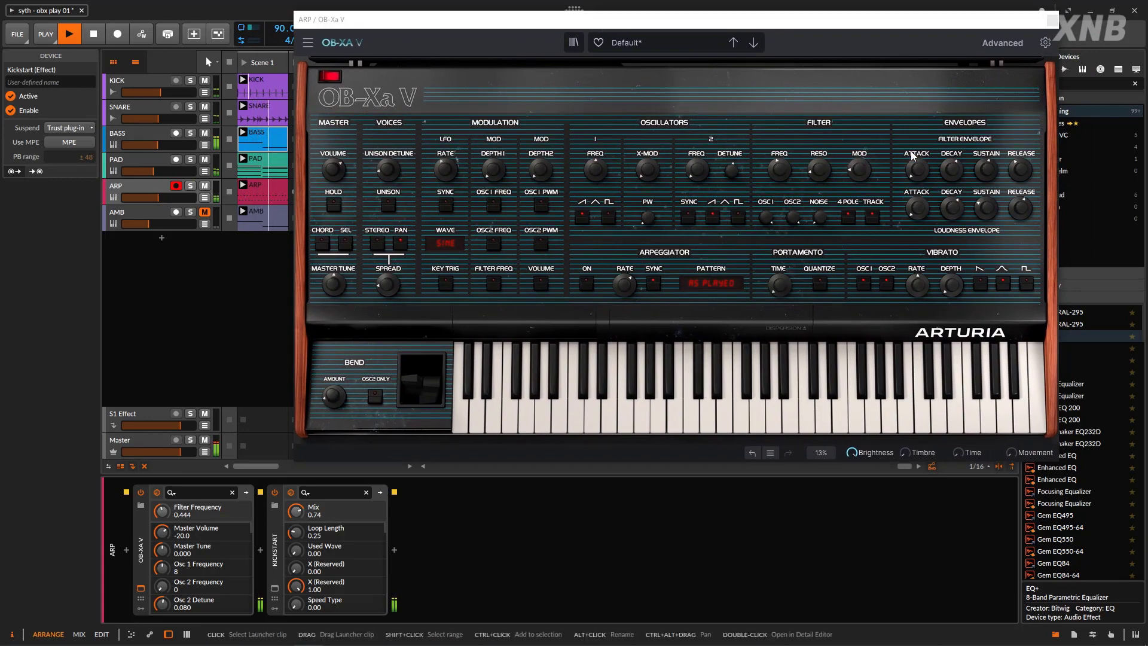
Solo the ARP track and, in its OB-Xa V effects, set Effect 1 to Overdrive while keeping Delay as Effect 2.
left_click(1003, 43)
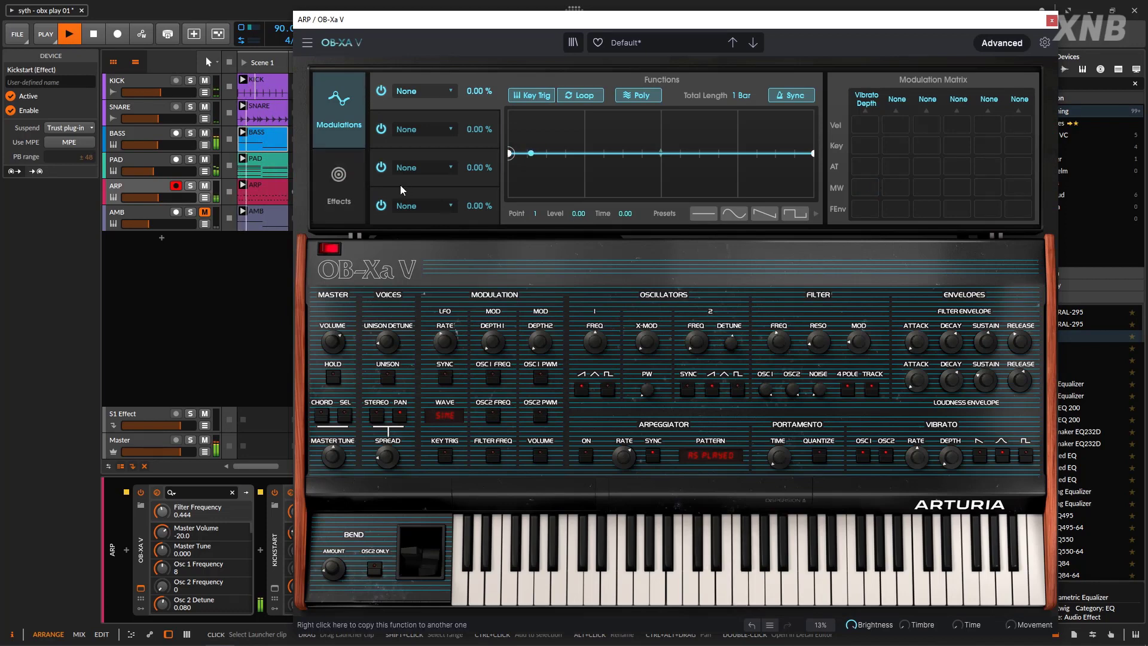
left_click(339, 180)
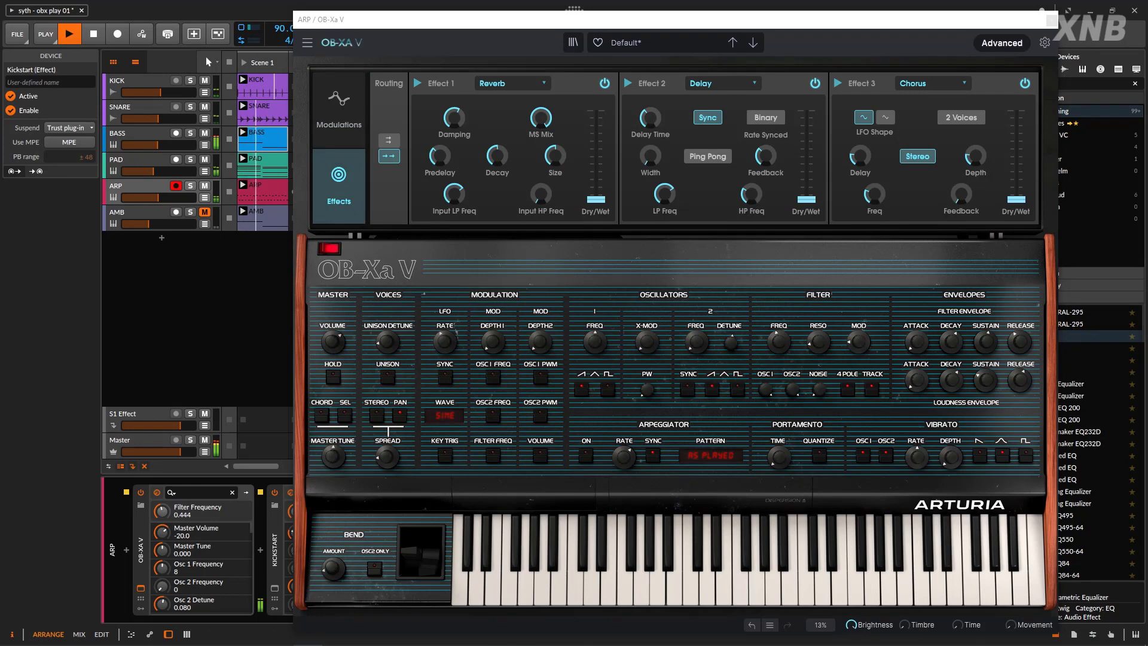
left_click(190, 186)
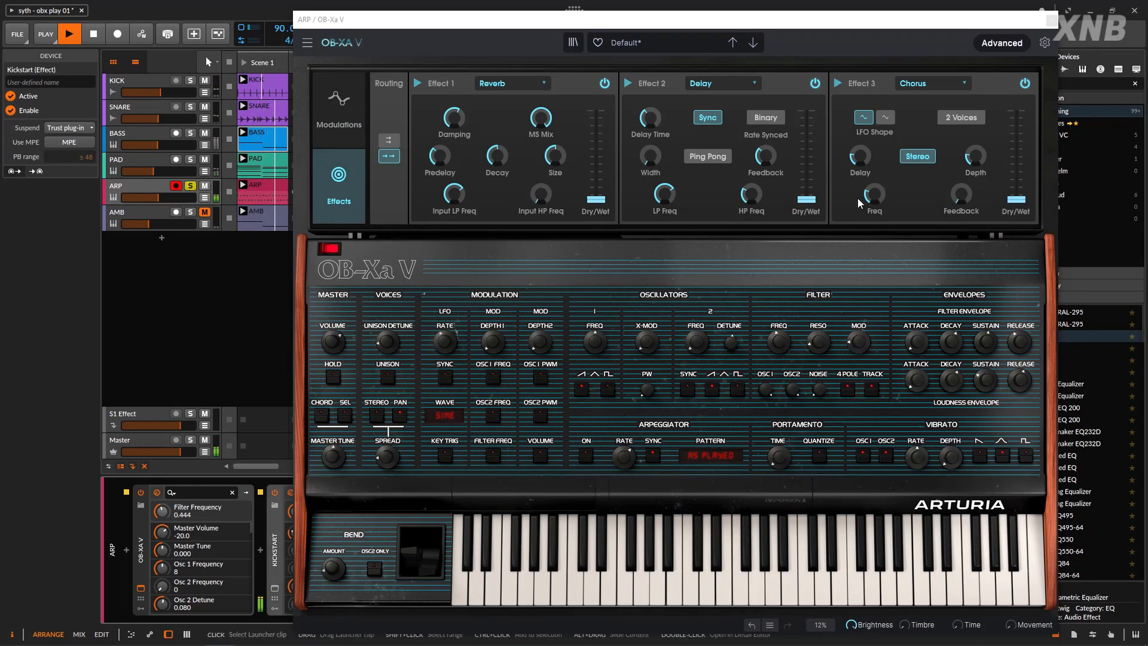
left_click(512, 83)
left_click(505, 186)
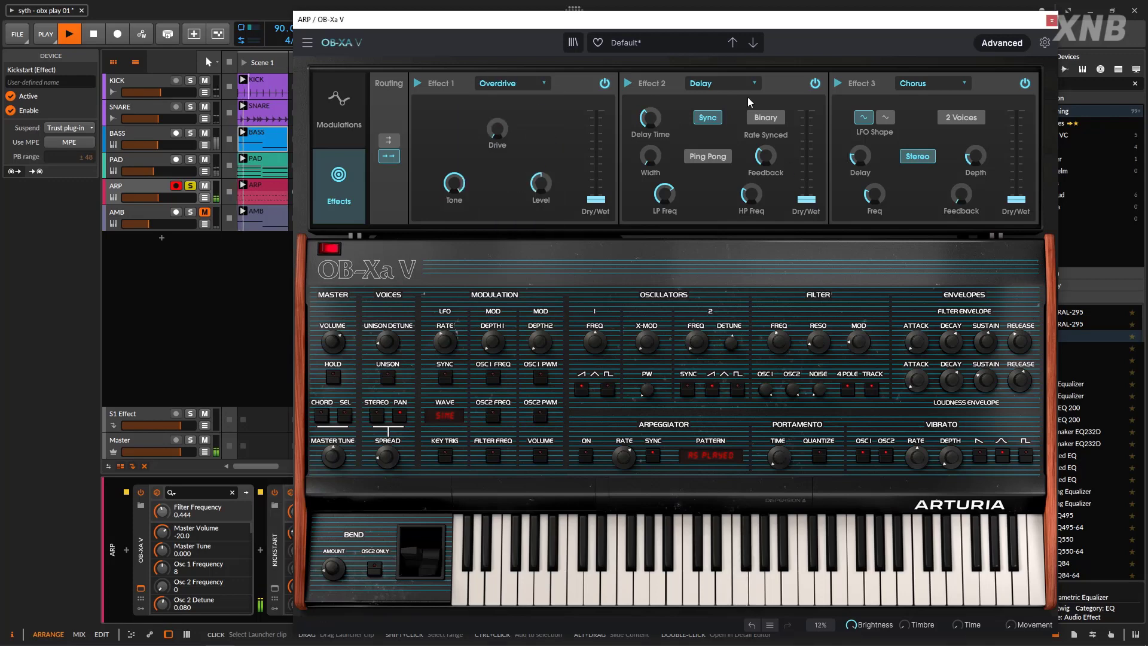
left_click(727, 89)
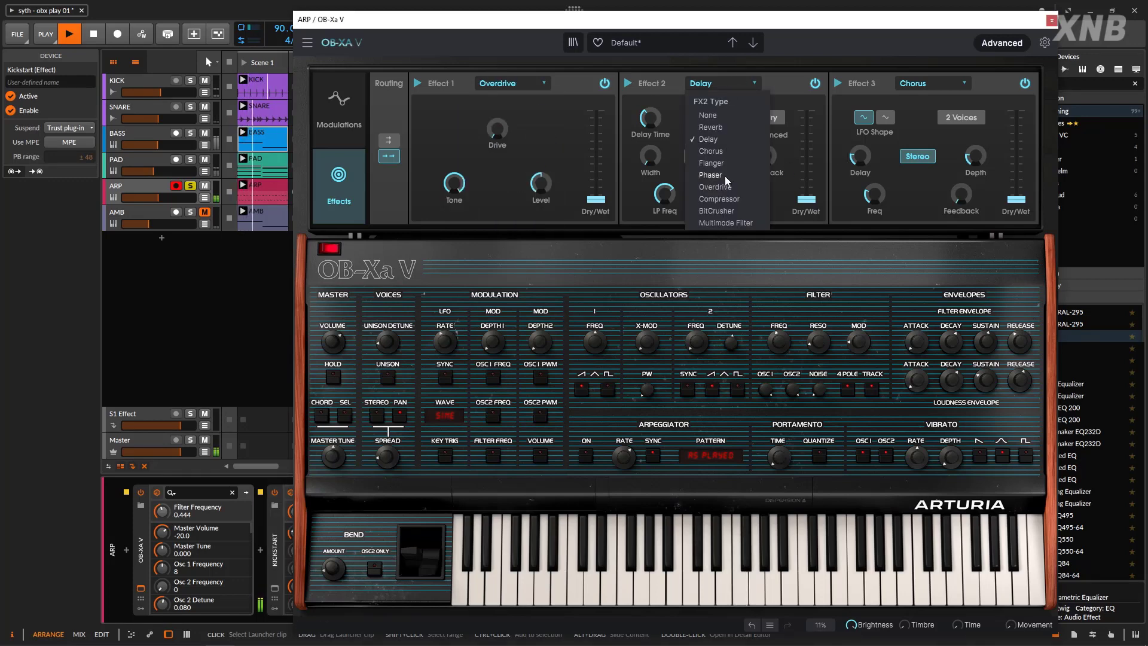
left_click(712, 139)
Set Effect 3 to Reverb with a dry/wet of 0.212, and raise the Delay's dry/wet to 0.264.
left_click(916, 85)
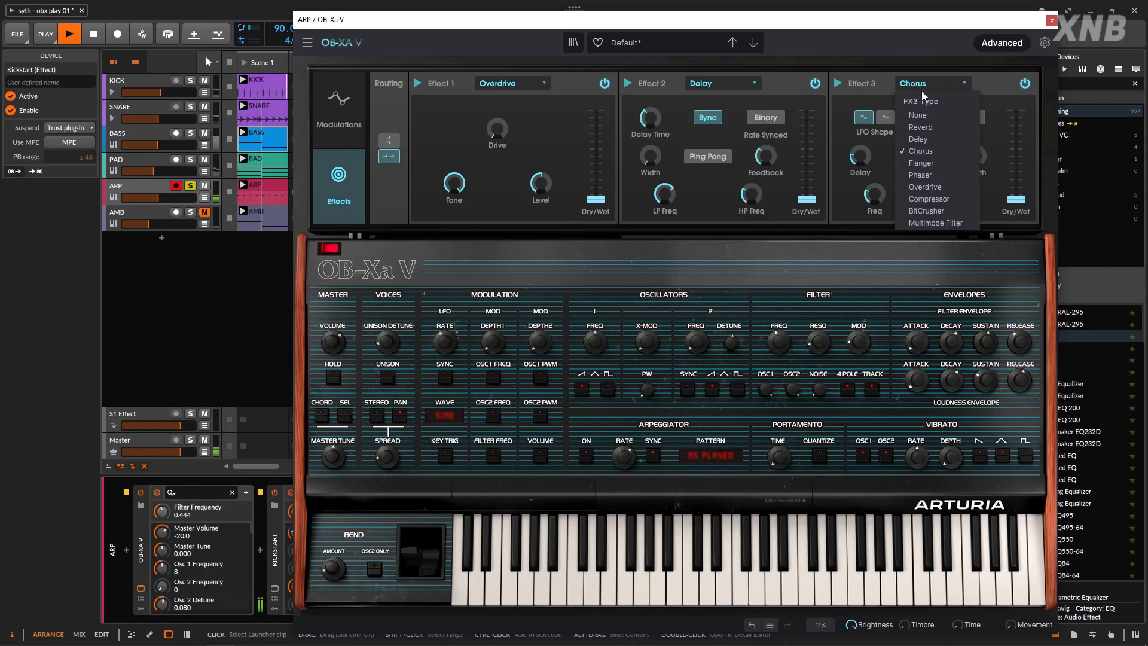
left_click(921, 128)
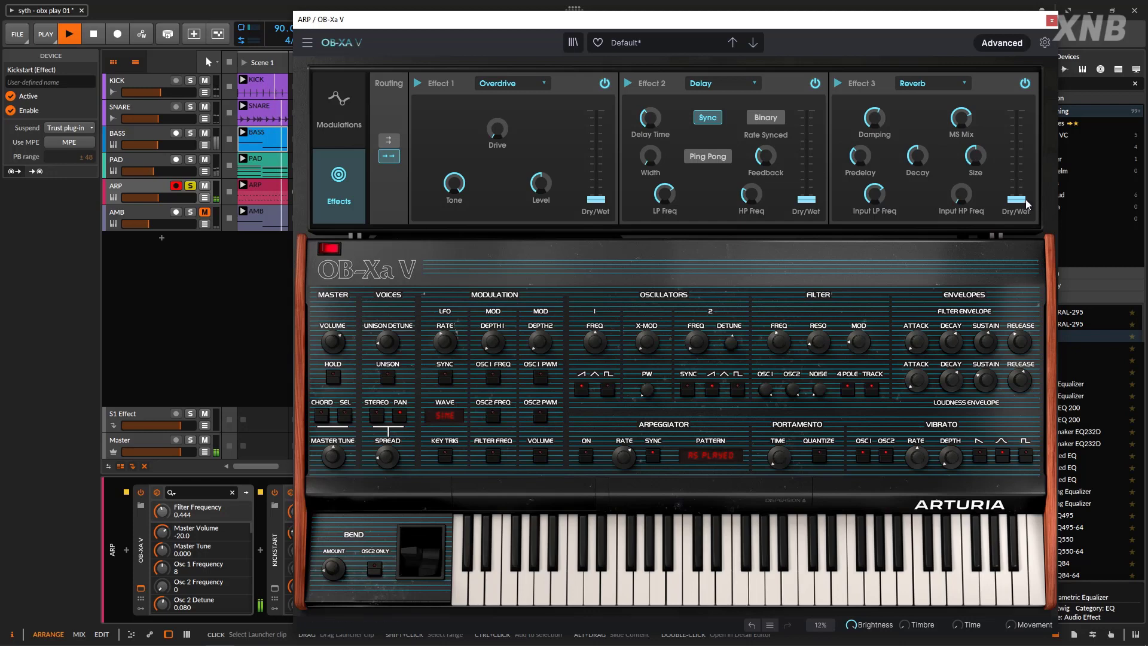
left_click_drag(1027, 203, 1027, 187)
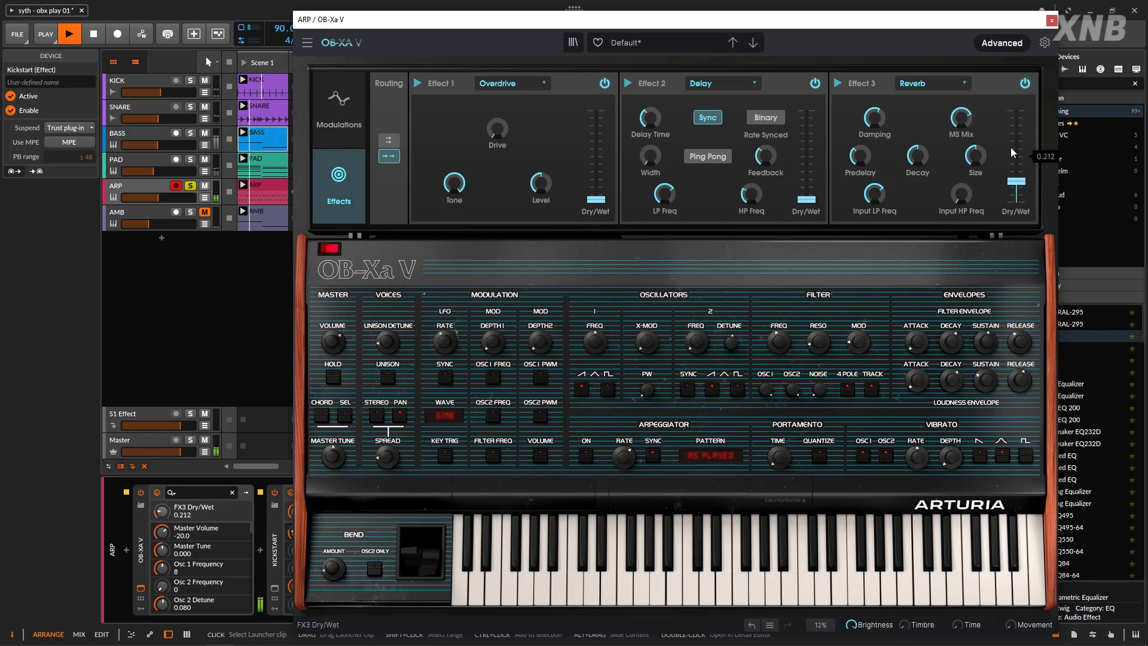
left_click_drag(807, 199, 806, 177)
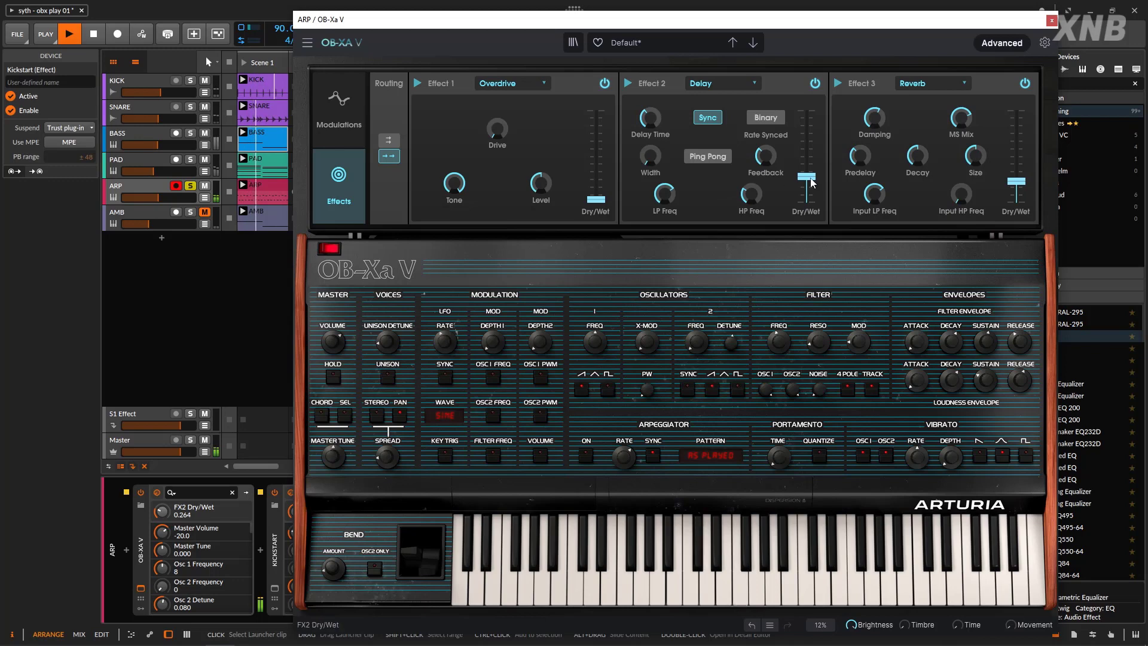
Turn on Ping Pong for the ARP's Delay and raise its dry/wet to 0.536.
left_click_drag(806, 176, 807, 168)
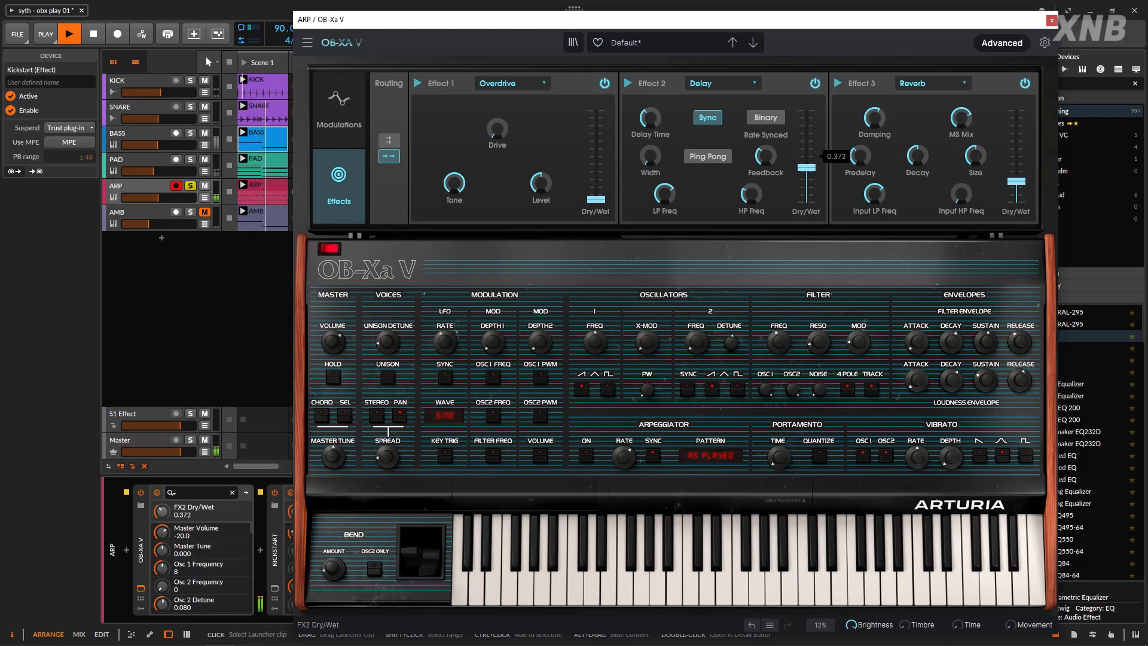
left_click_drag(806, 176, 807, 180)
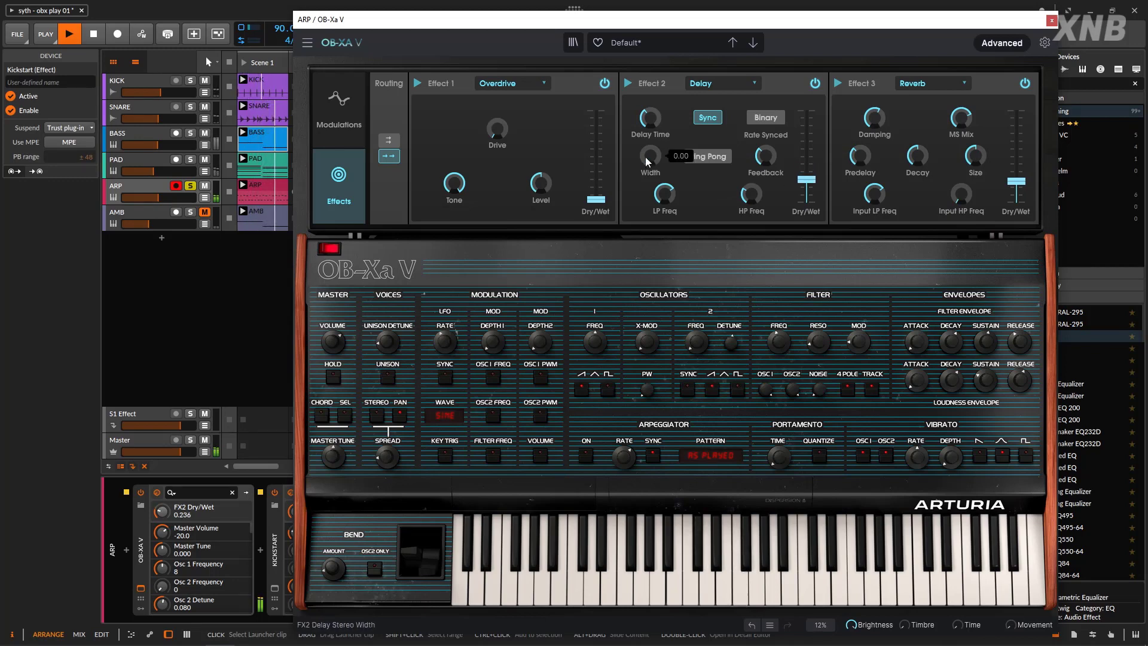
left_click(725, 157)
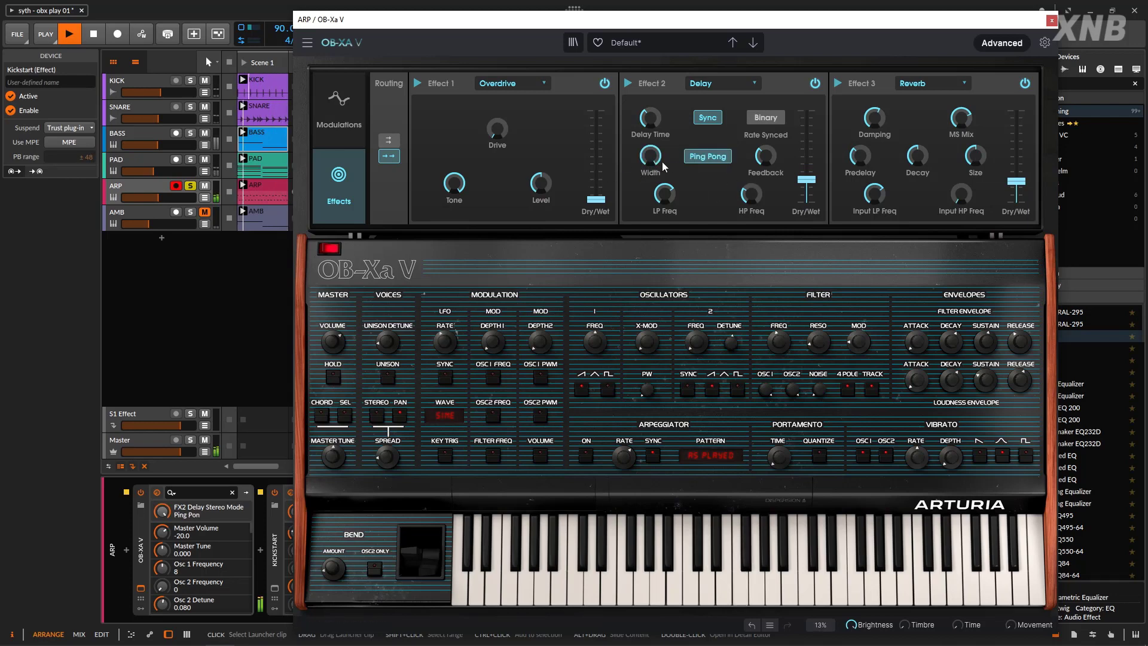
left_click_drag(806, 180, 807, 154)
Try a synced Delay time of 1/16, settle on 1/8, and lower the Delay's dry/wet to 0.256.
mouse_move(657, 126)
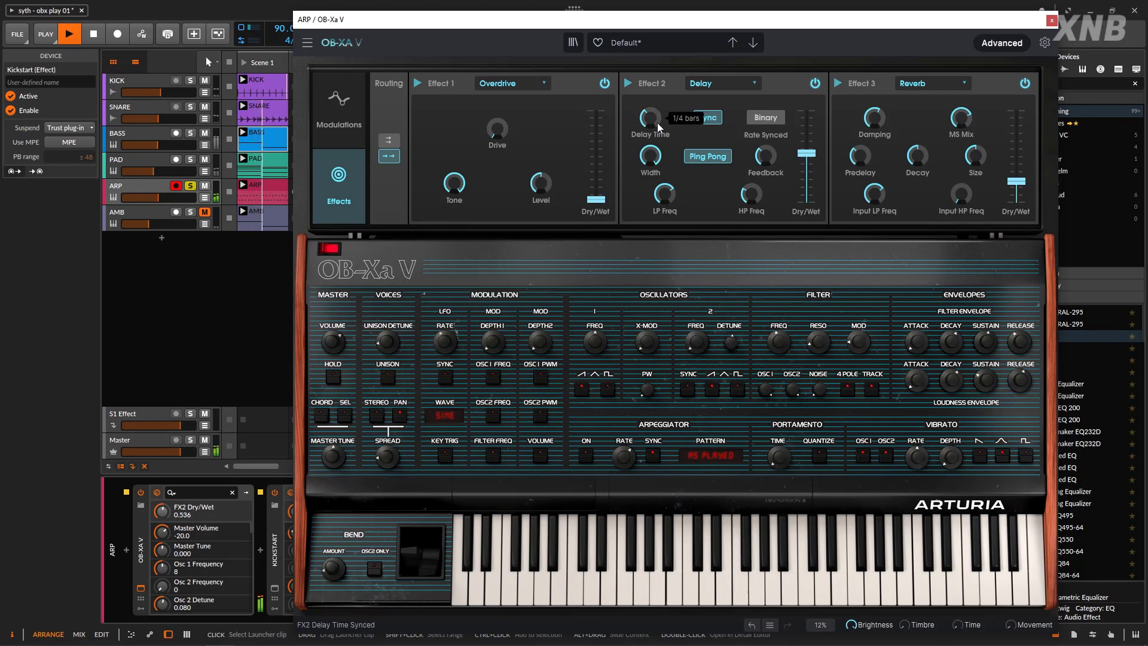
left_click_drag(644, 123, 644, 135)
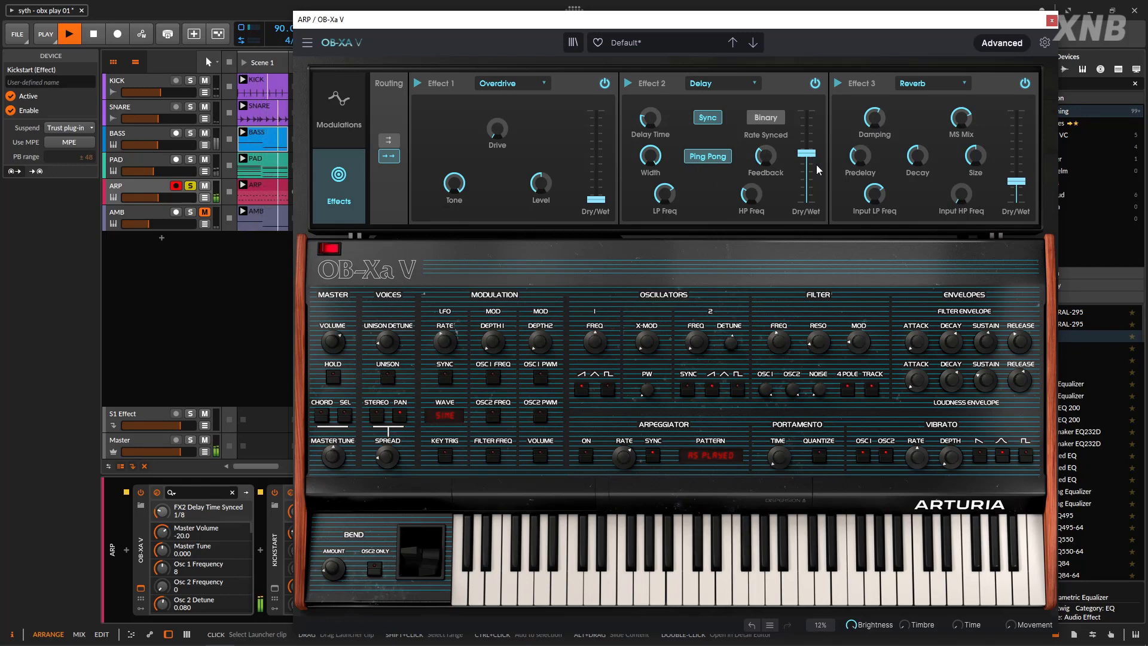
left_click_drag(650, 118, 650, 129)
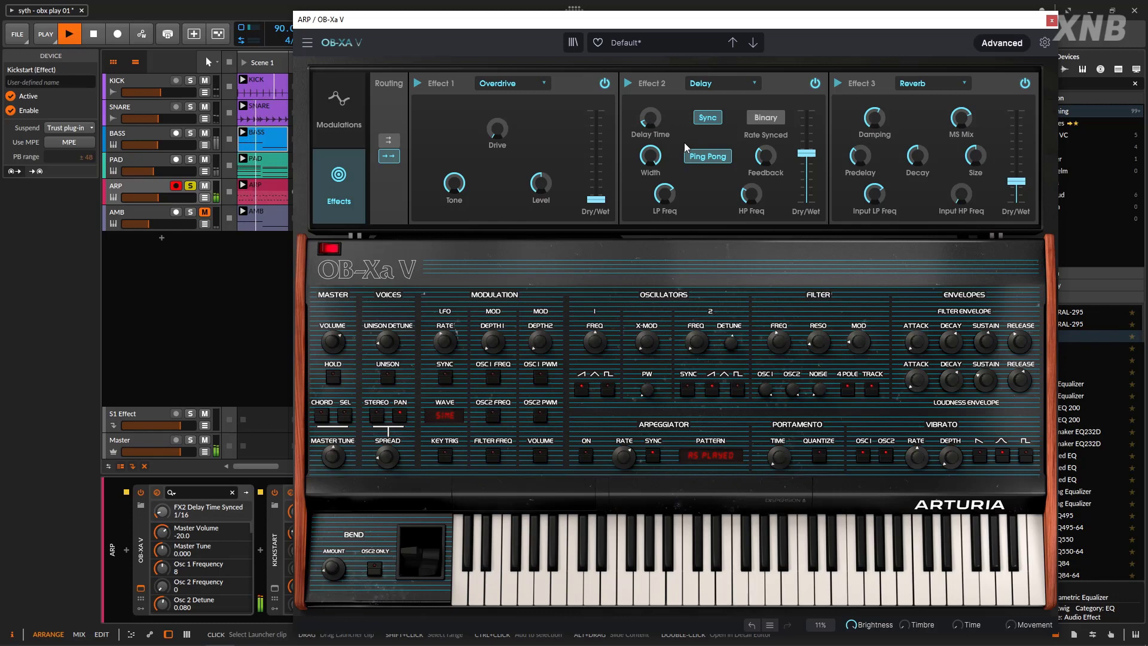
left_click_drag(651, 127, 650, 117)
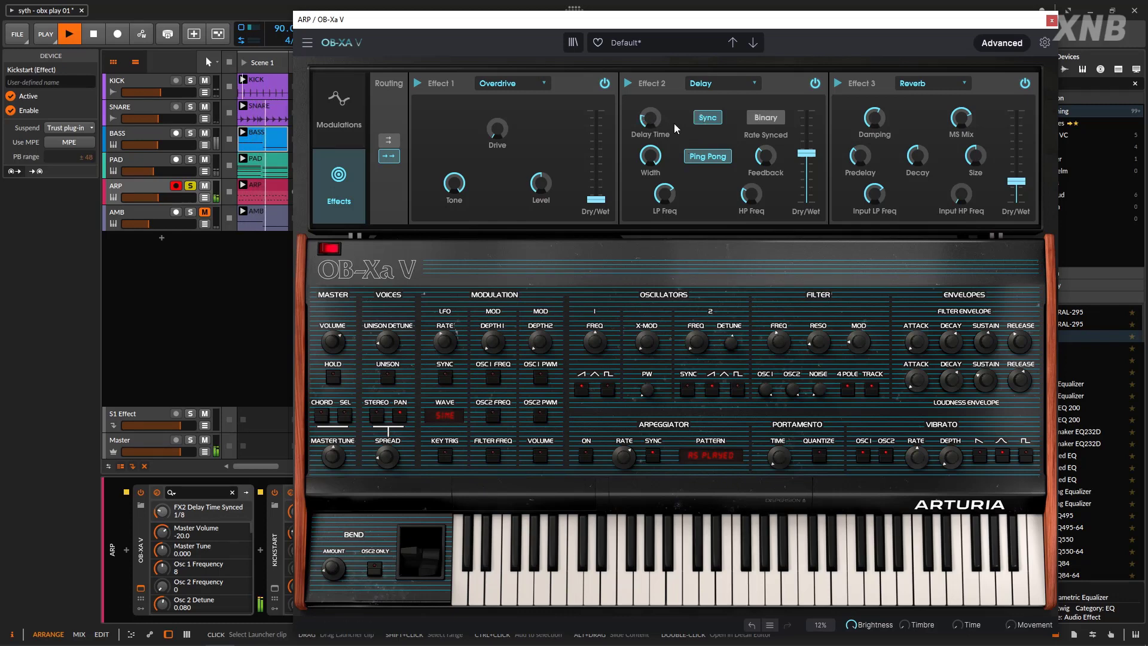
left_click_drag(807, 153, 807, 177)
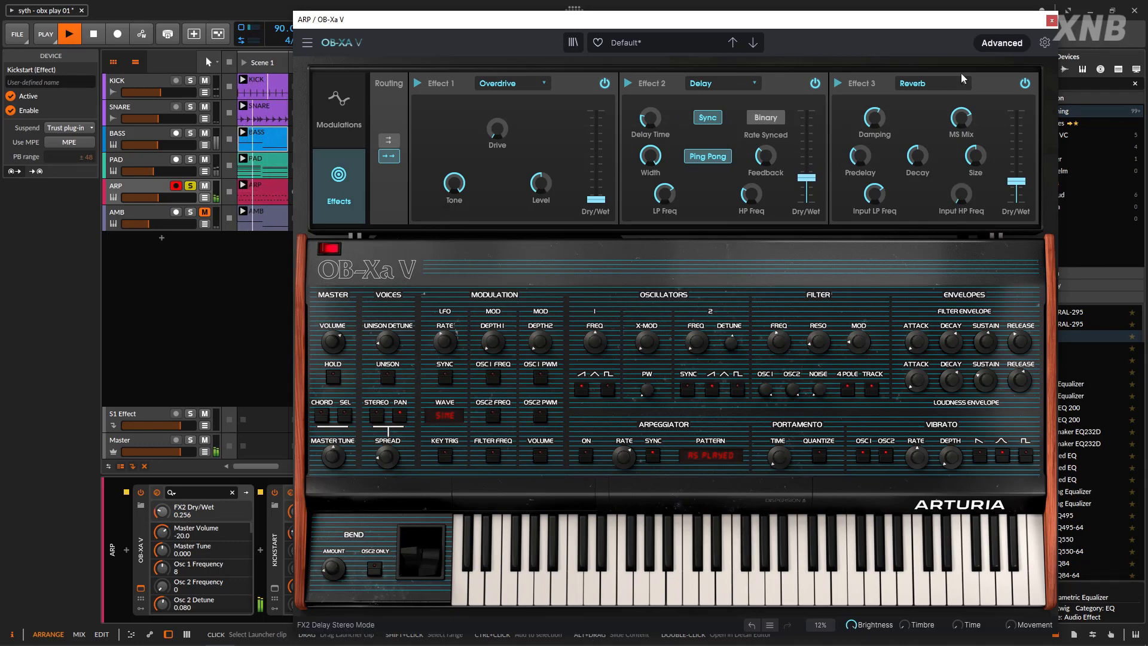
left_click(1052, 22)
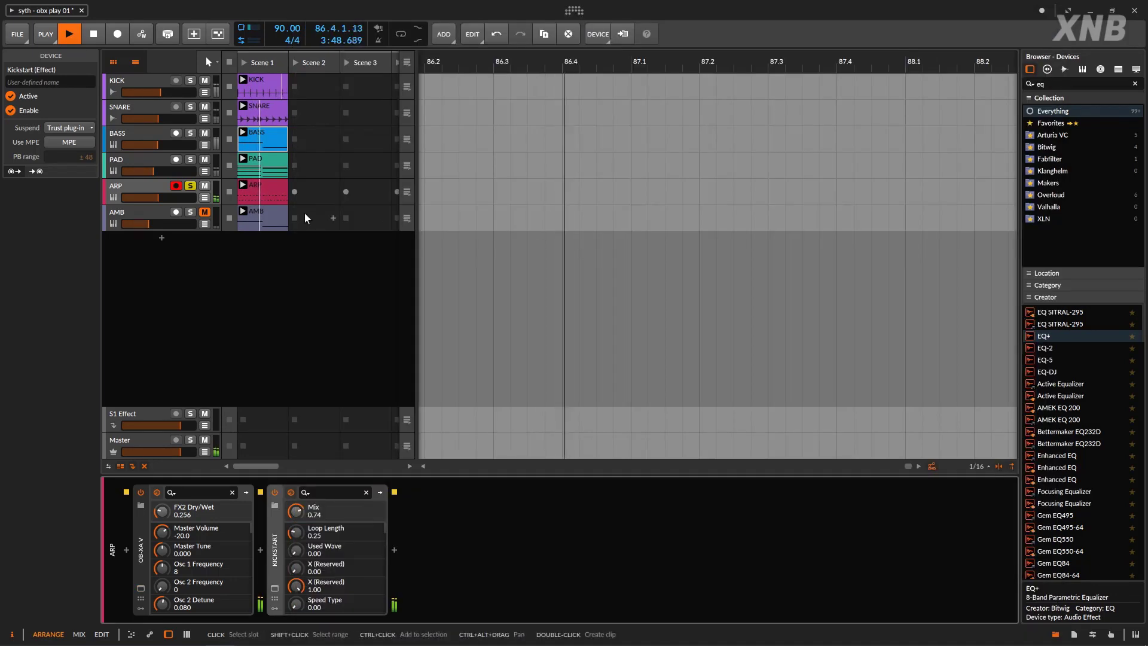
Examine the notes of the PAD clip and of the ARP clip in an enlarged note editor.
double_click(272, 189)
left_click(274, 156)
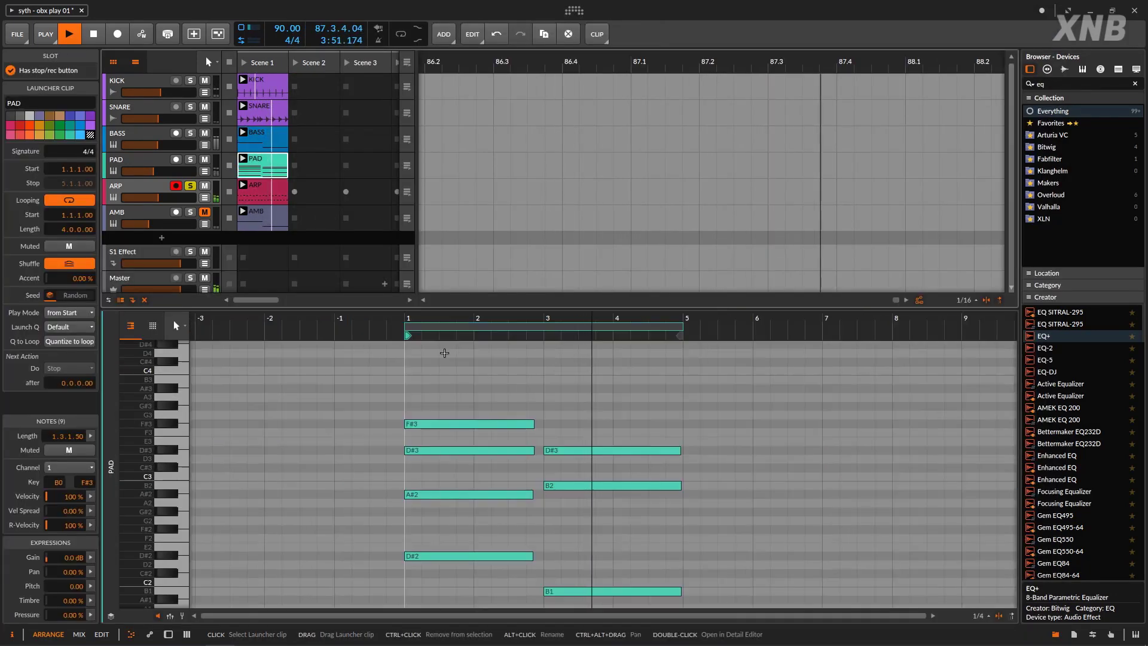
scroll(778, 413, "up", 2)
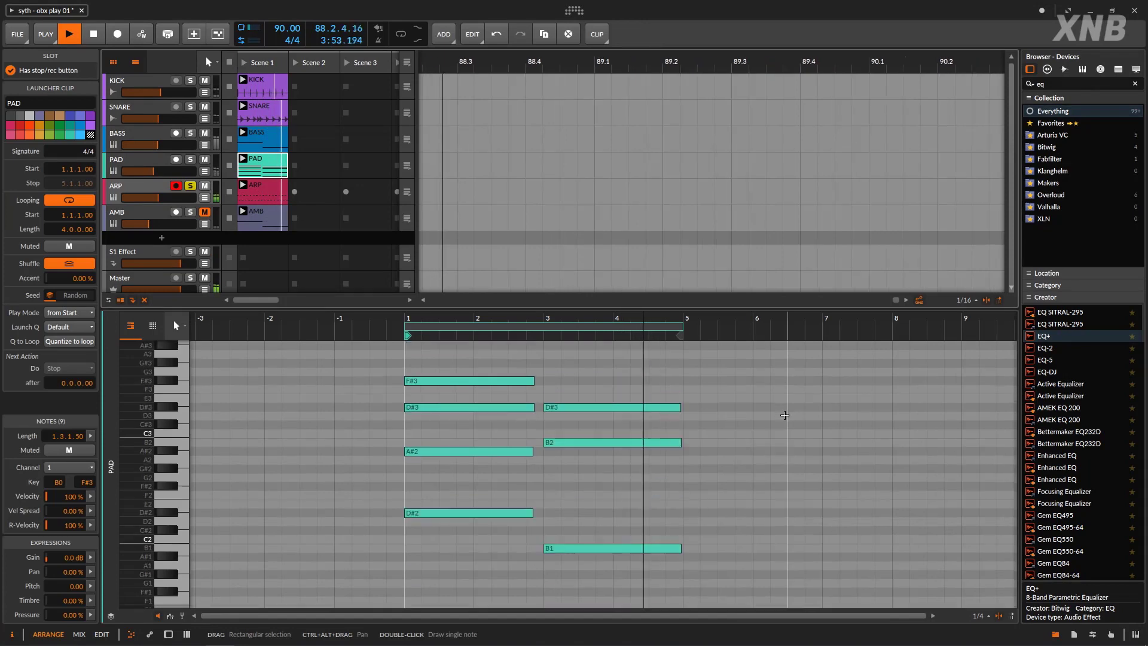
left_click_drag(615, 308, 594, 172)
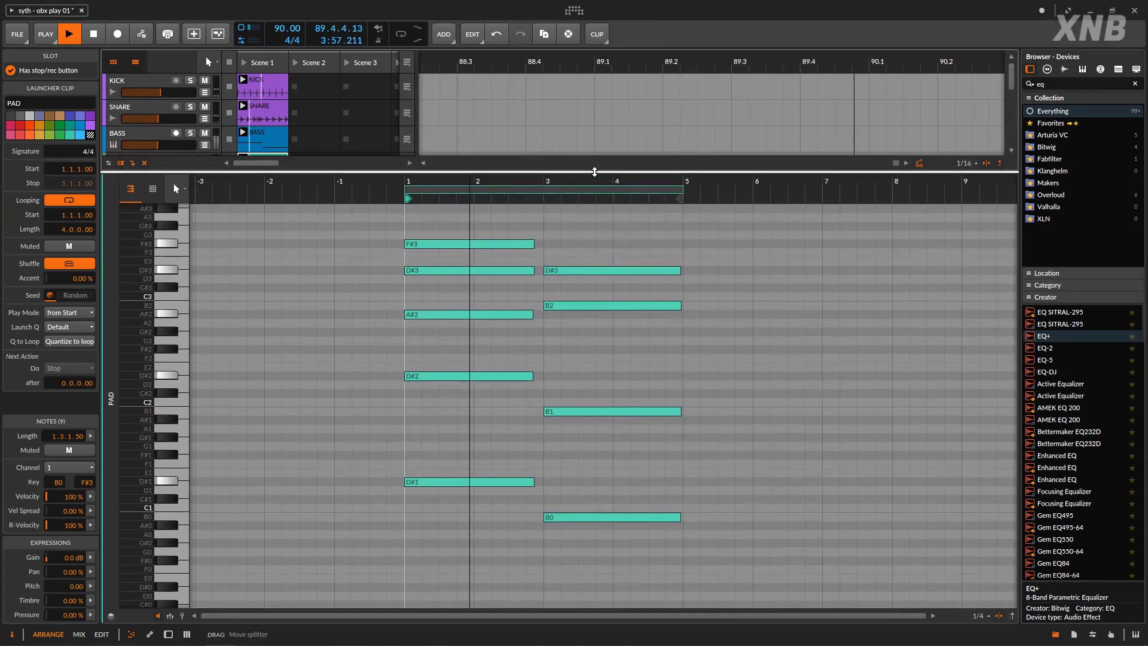
left_click_drag(595, 171, 592, 349)
left_click(283, 199)
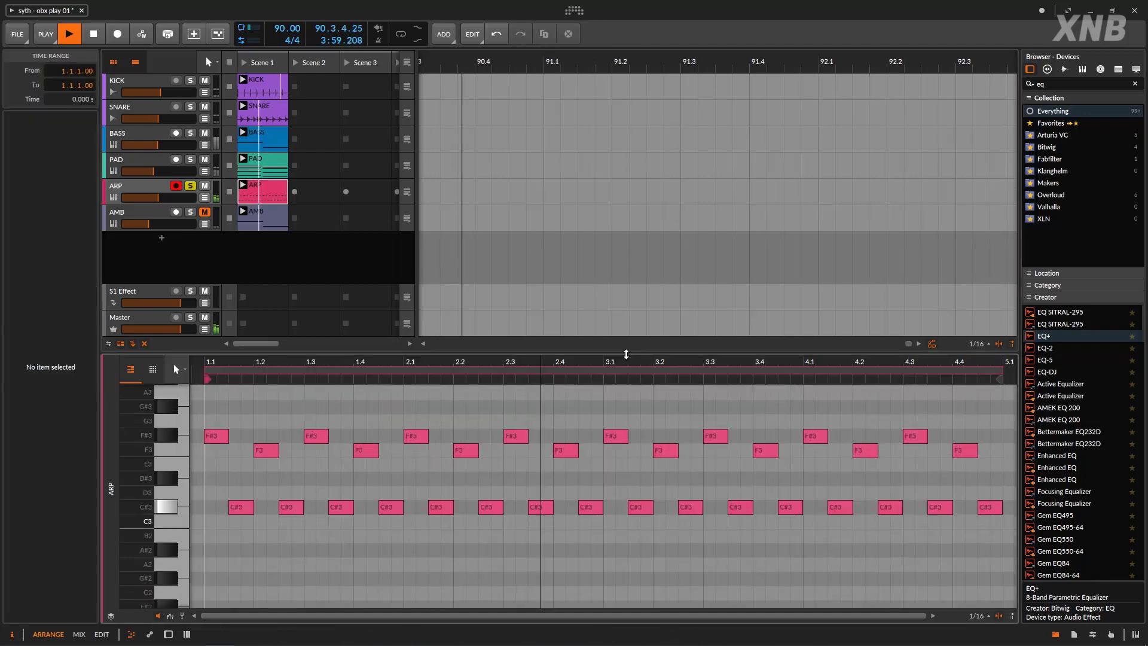
left_click_drag(666, 350, 658, 269)
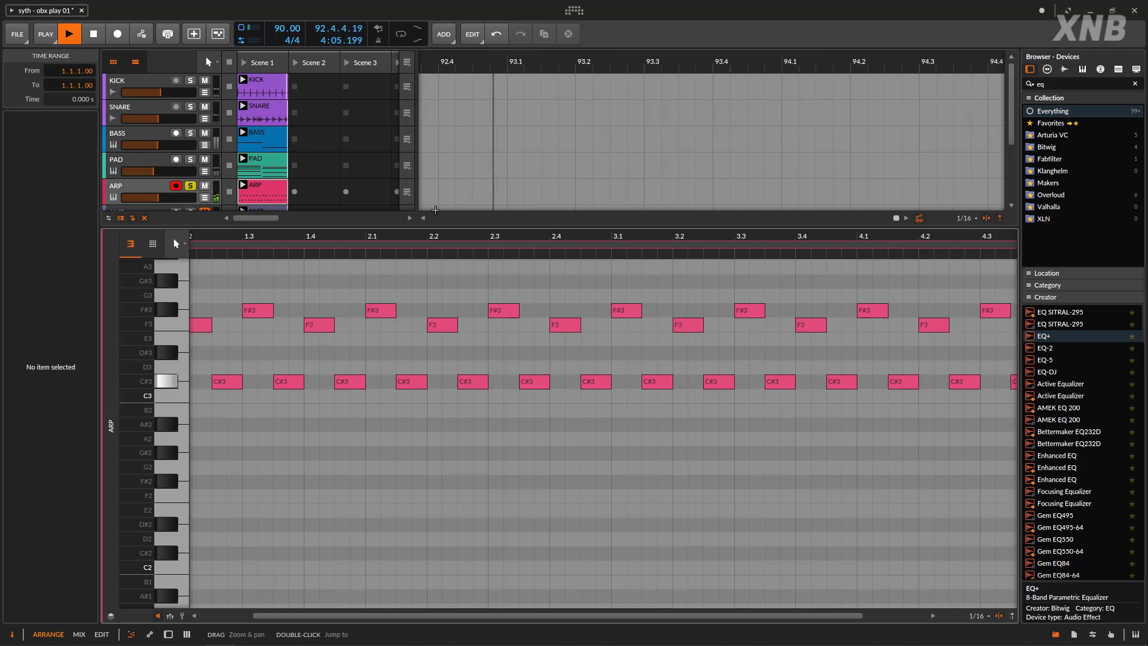
With the ARP's solo cleared, lower its OB-Xa V Delay dry/wet to 0.216 and adjust the track volume to about -12 dB.
left_click(138, 189)
double_click(137, 189)
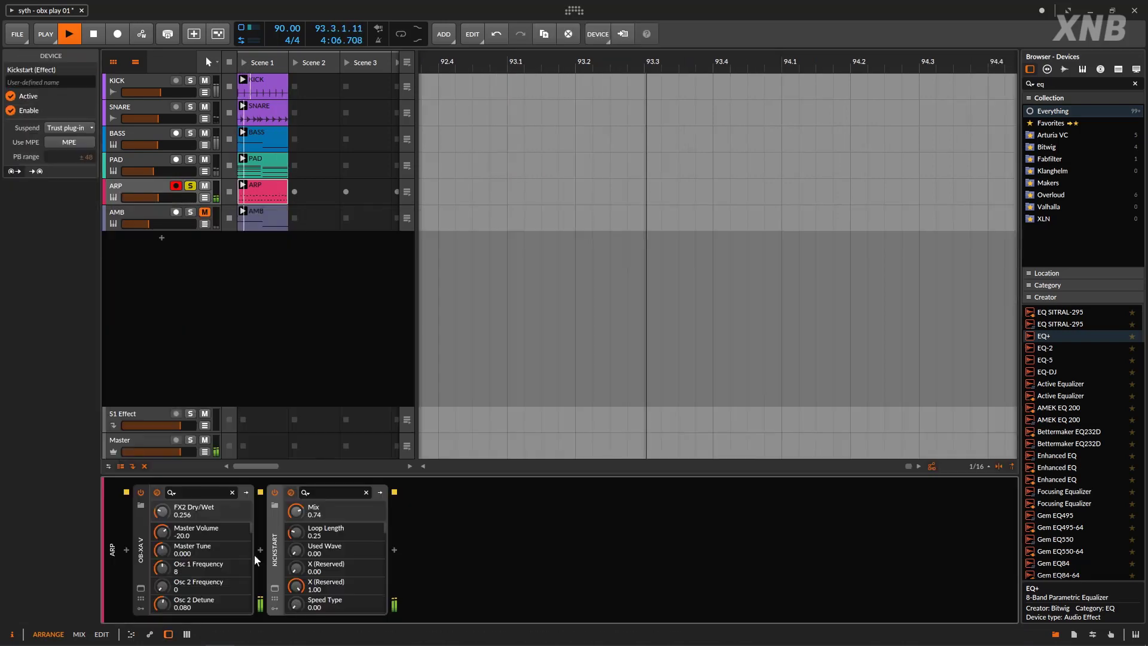
left_click(141, 588)
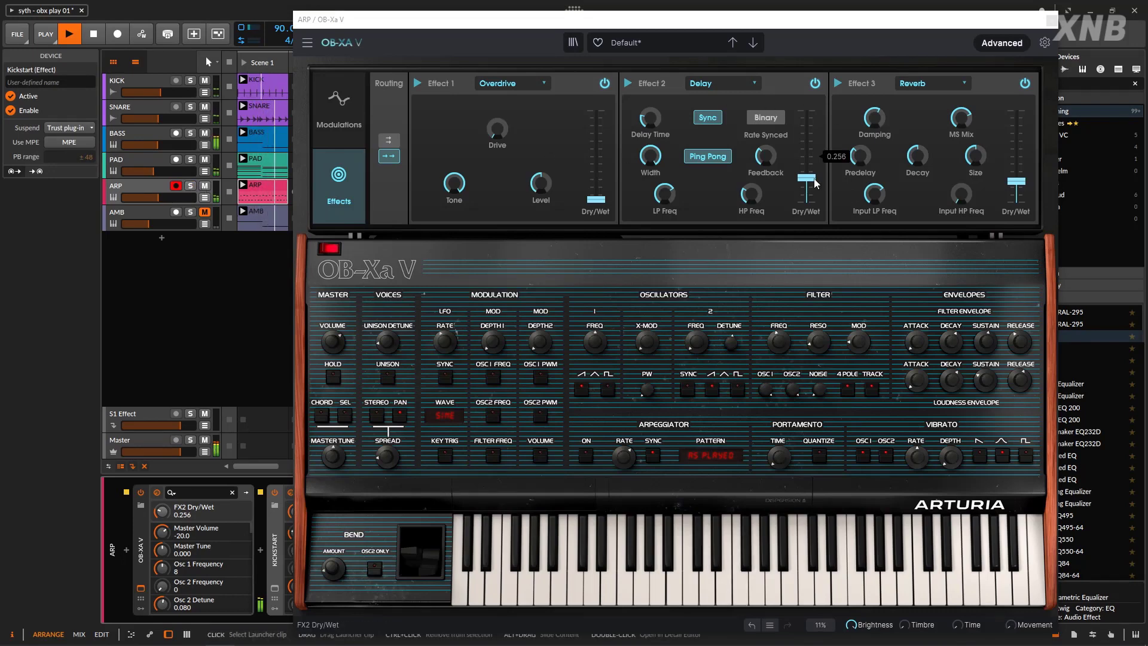
left_click_drag(816, 183, 816, 187)
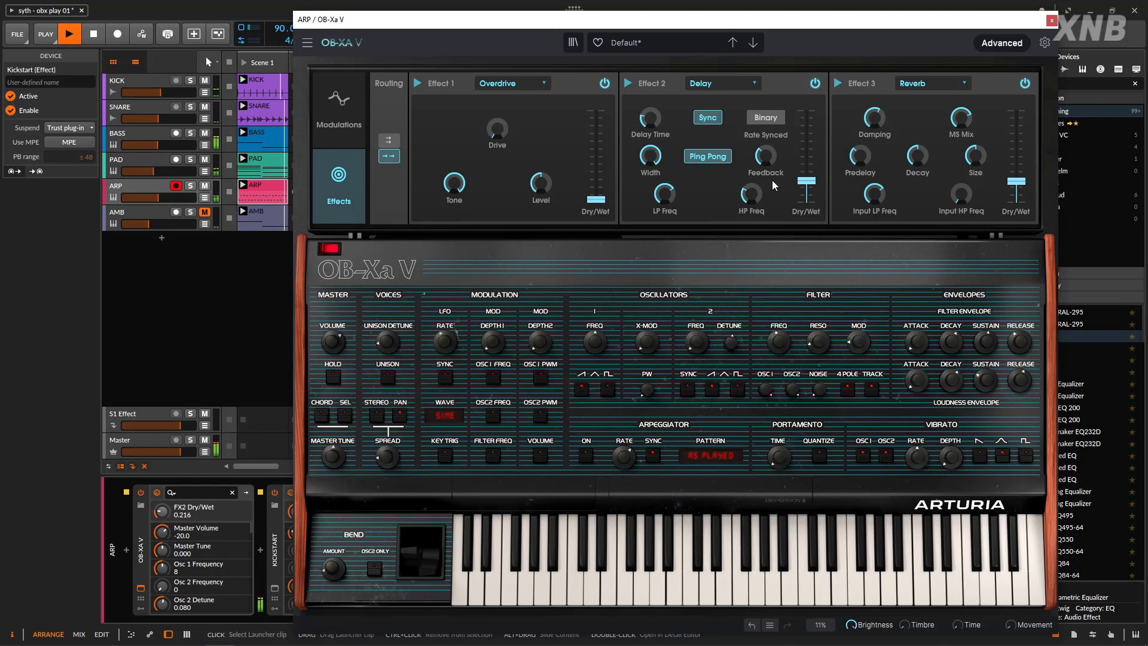
left_click_drag(161, 198, 161, 198)
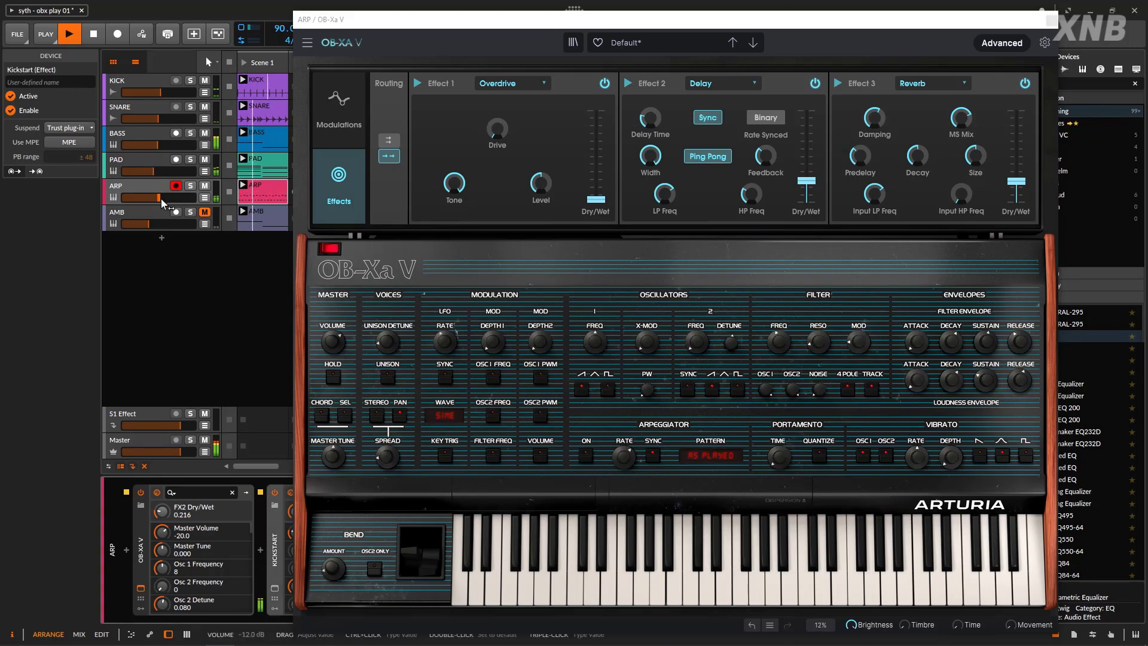
left_click_drag(161, 201, 160, 199)
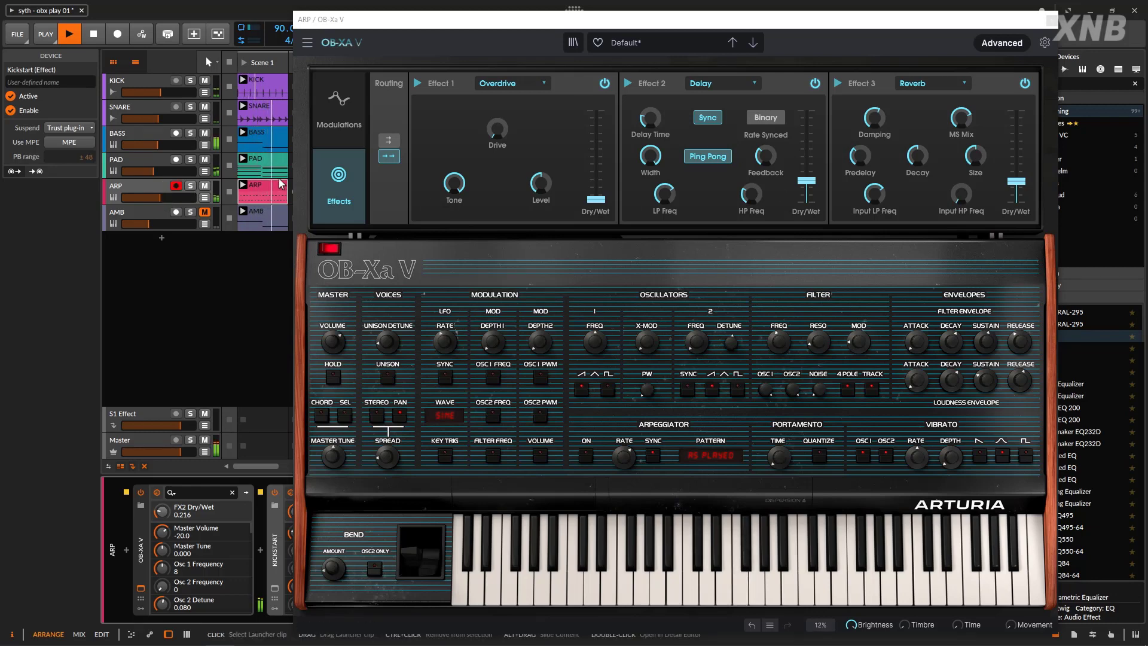
Solo the ARP track and lower the Delay's dry/wet to about 0.18 and the Reverb's dry/wet to 0.164.
left_click(190, 186)
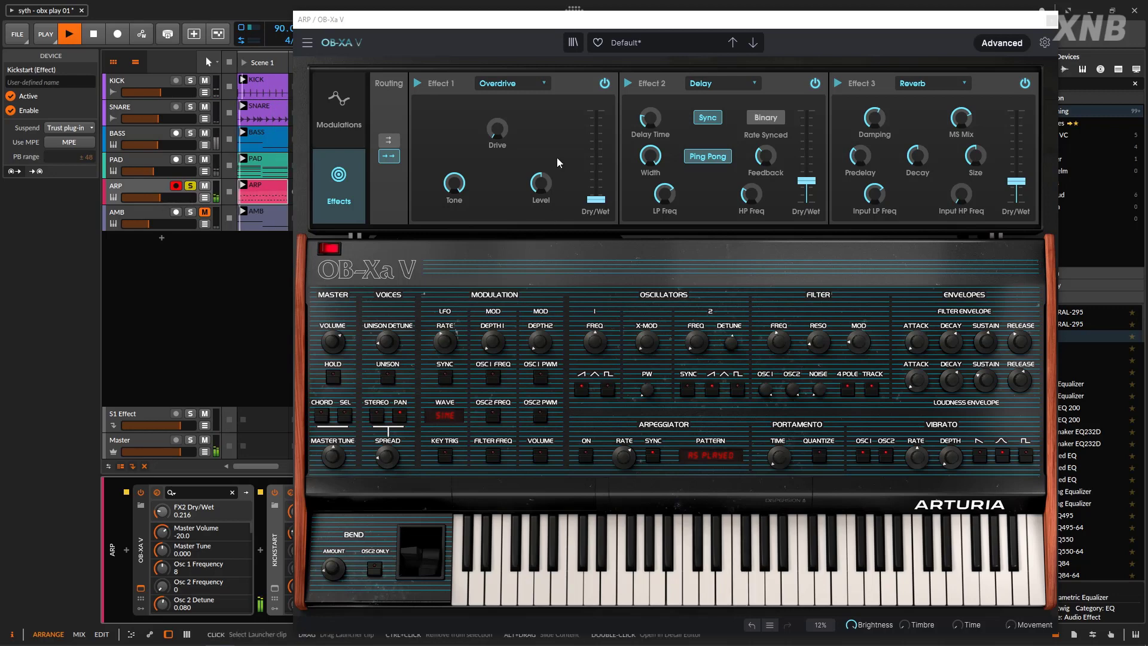
left_click_drag(807, 181, 807, 184)
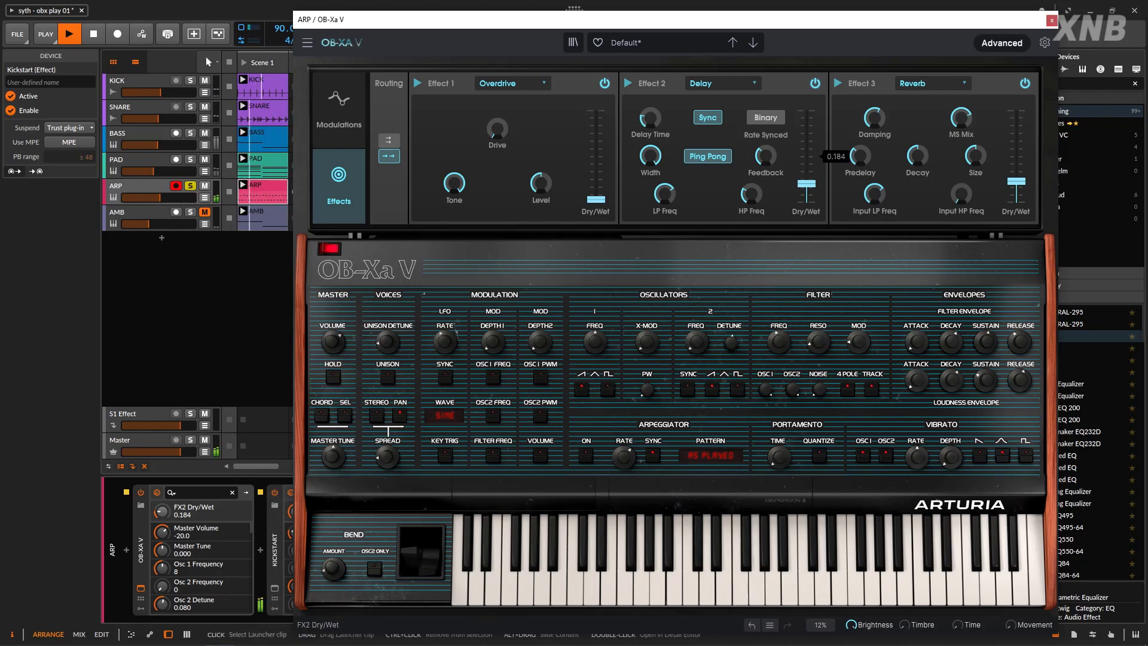
left_click_drag(1025, 193, 1025, 198)
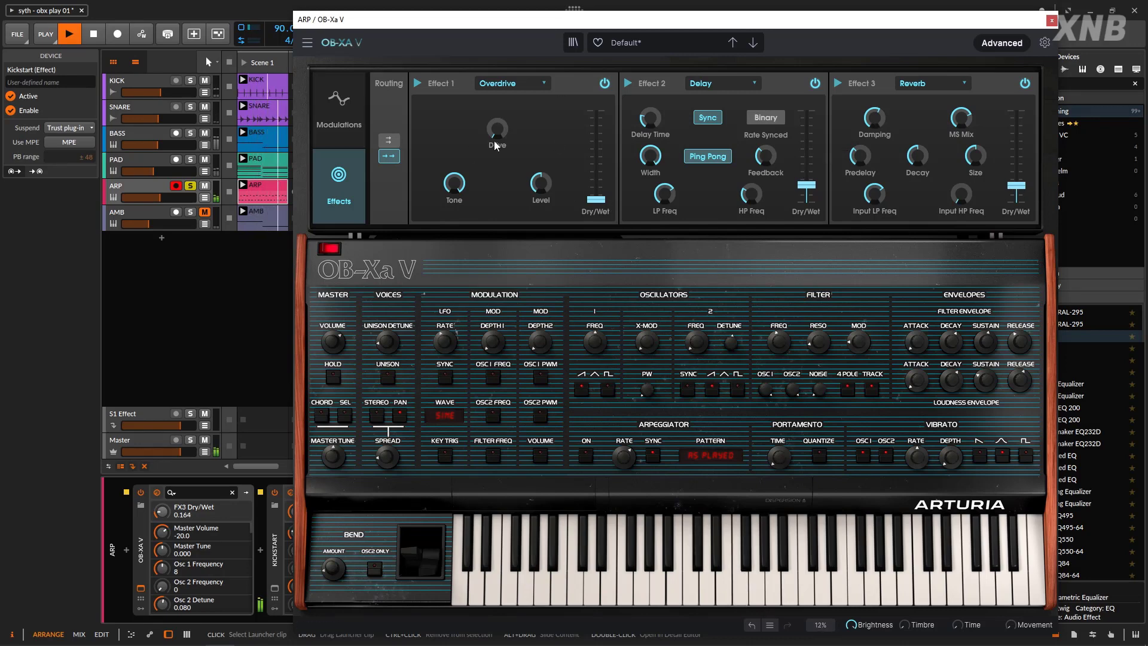
Set the Overdrive's drive to 0.116 and level to 0.300 with a raised dry/wet, and check it against the other tracks.
left_click_drag(494, 141, 494, 139)
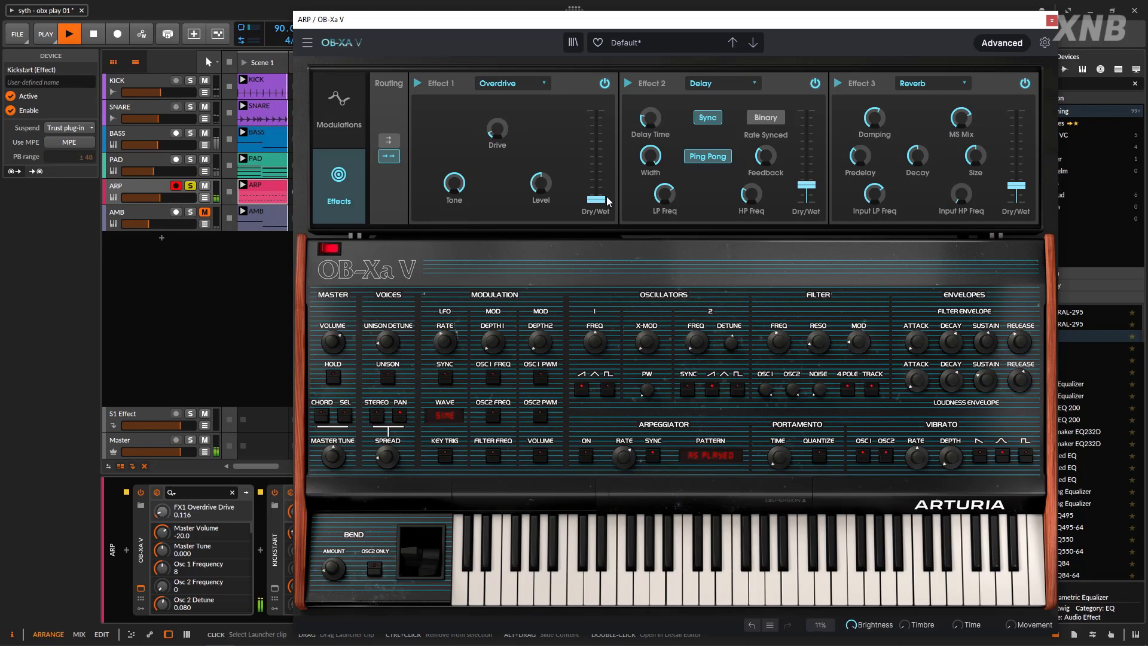
left_click_drag(595, 199, 554, 178)
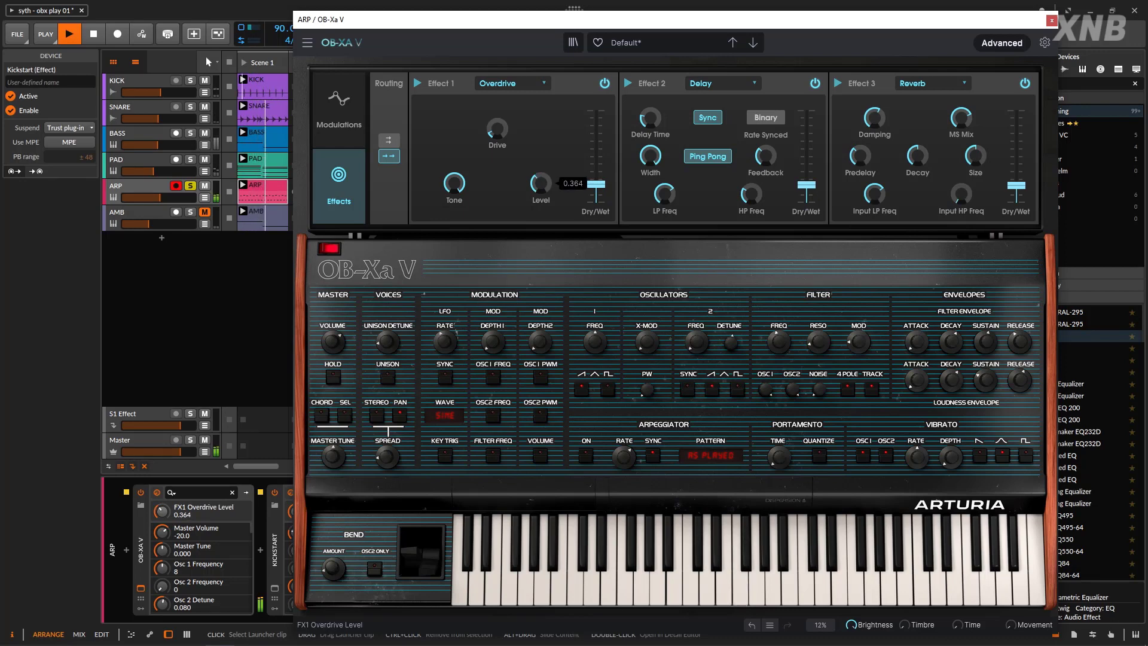
left_click_drag(543, 177, 541, 189)
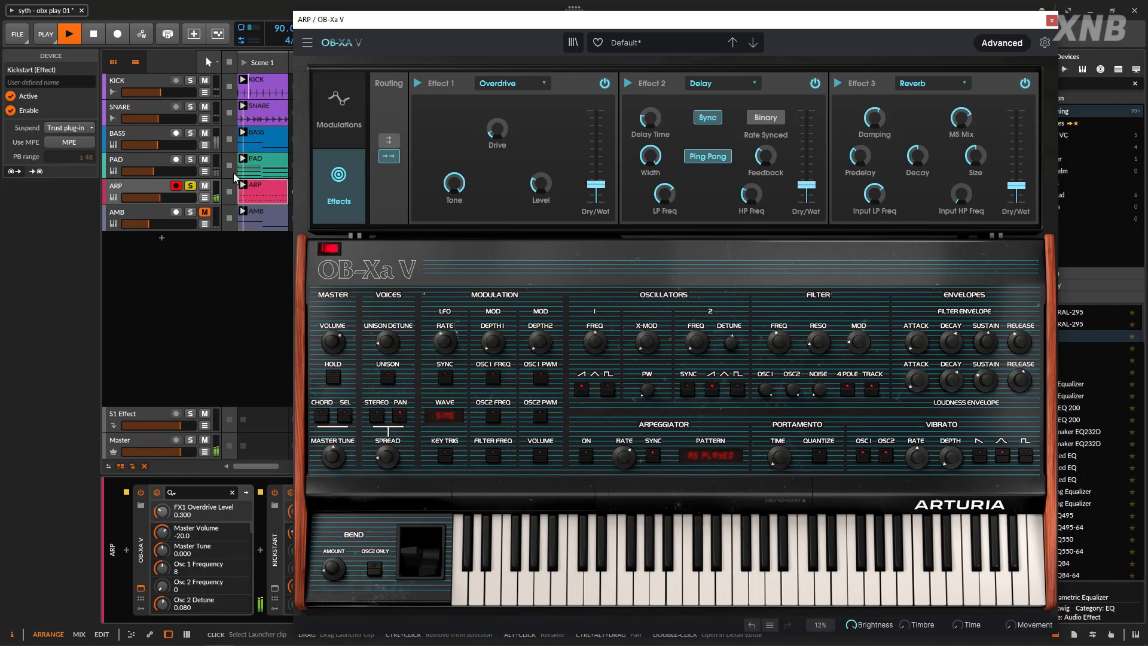
left_click(191, 187)
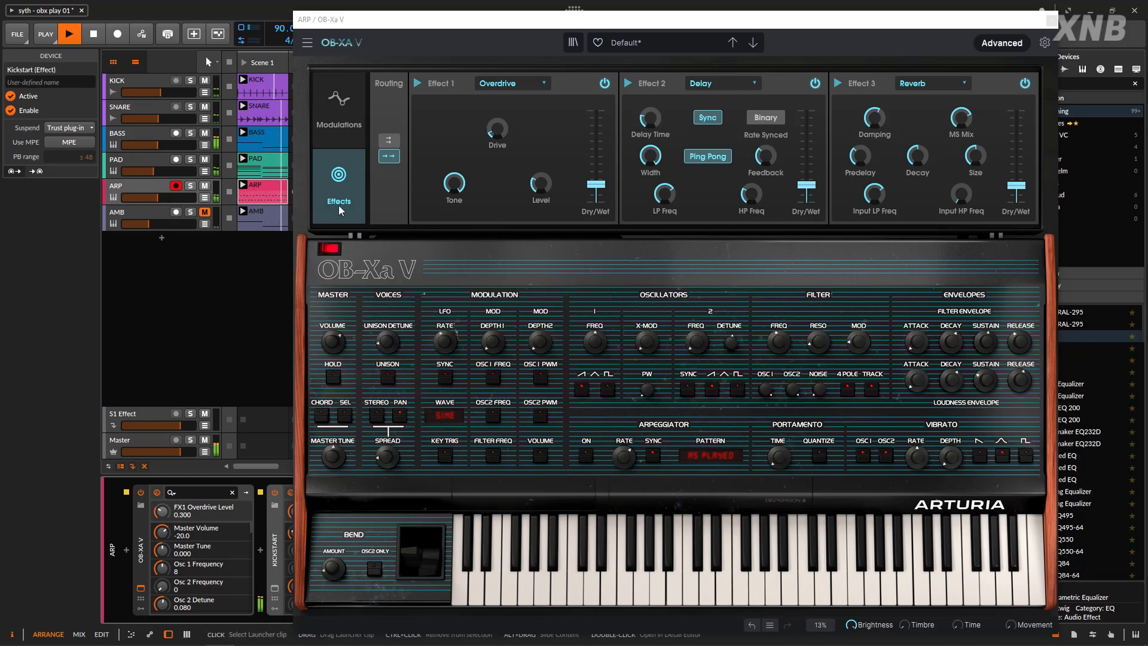
left_click(190, 187)
Try BitCrusher as Effect 1 with a bit depth of 9.45 and more downsampling, compare it bypassed, and return to Overdrive.
left_click(525, 83)
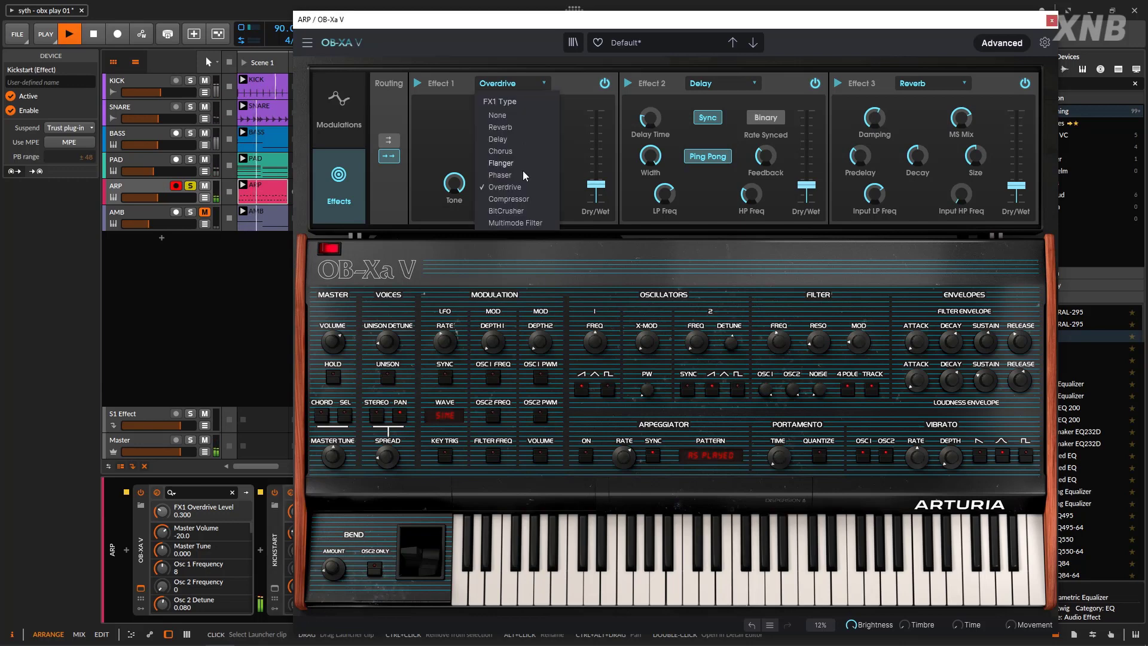
left_click(510, 210)
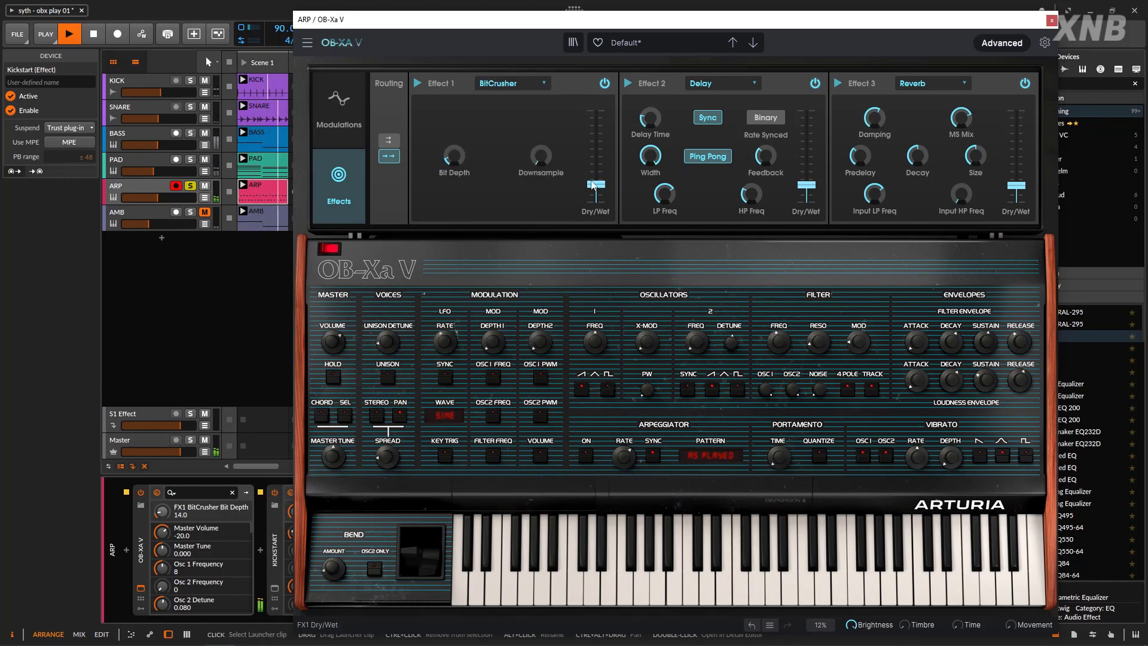
left_click_drag(534, 159, 541, 170)
left_click_drag(454, 157, 454, 123)
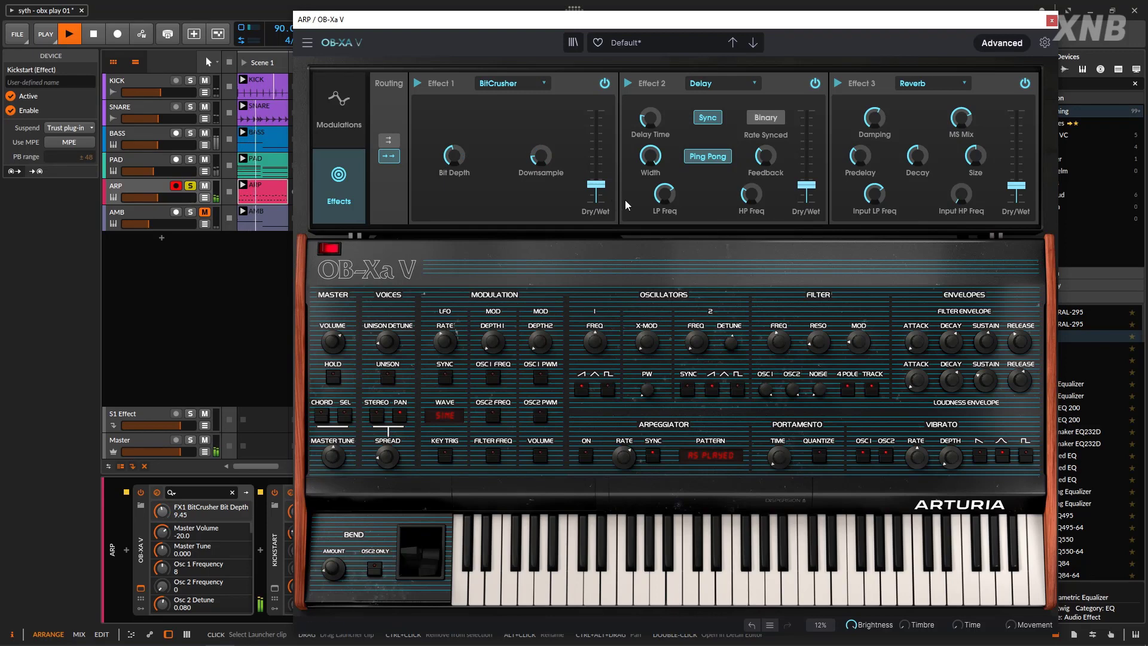
left_click(604, 84)
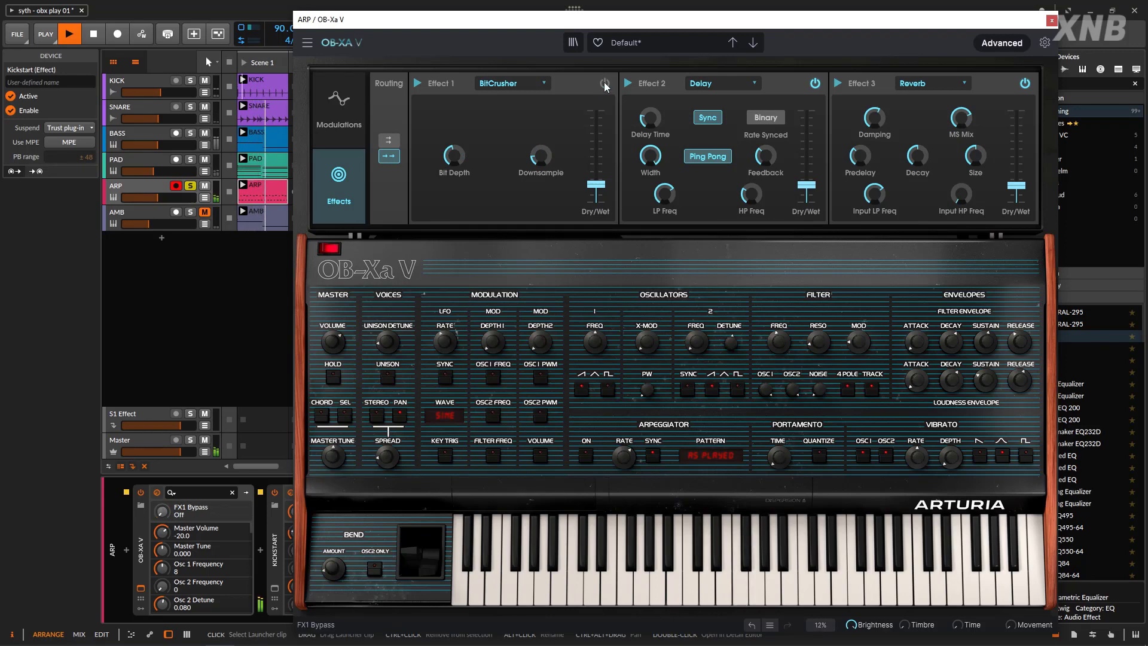
left_click(605, 84)
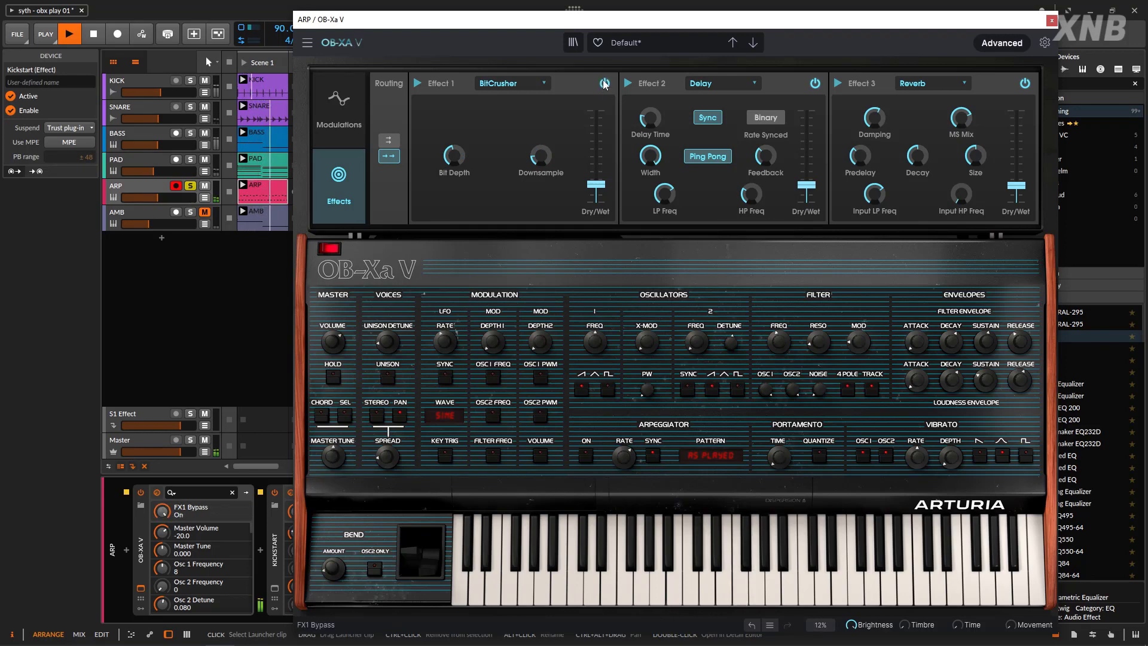
left_click(529, 83)
left_click(511, 189)
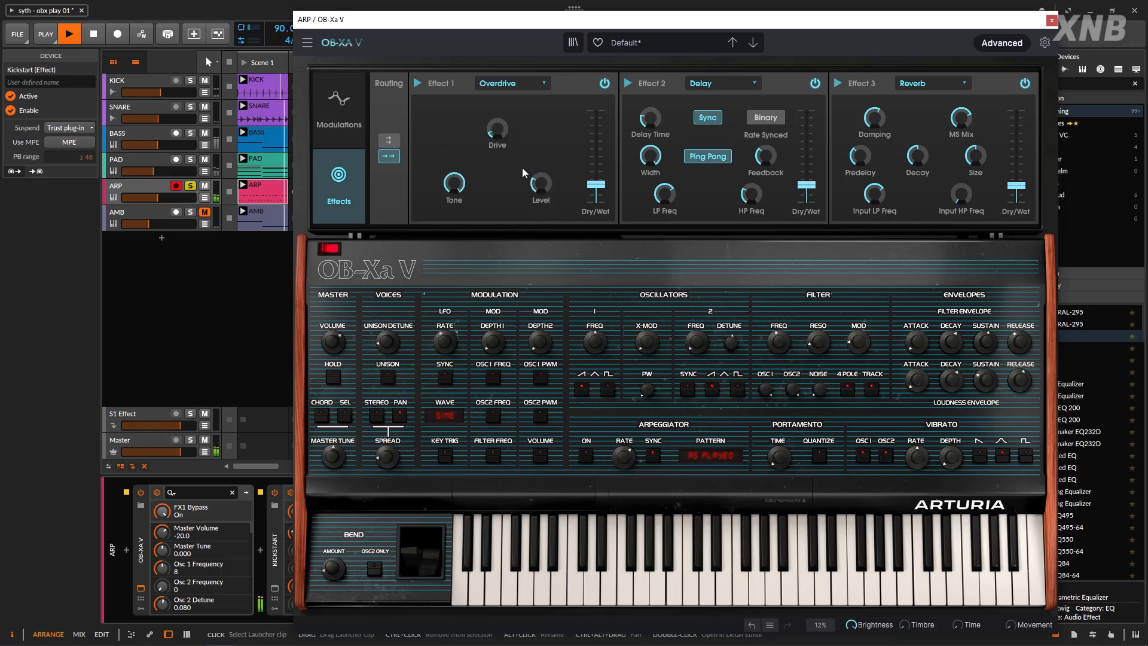
Lower the Overdrive's dry/wet to 0.116, and close the OB-Xa V with the ARP's solo cleared.
left_click_drag(596, 184, 587, 186)
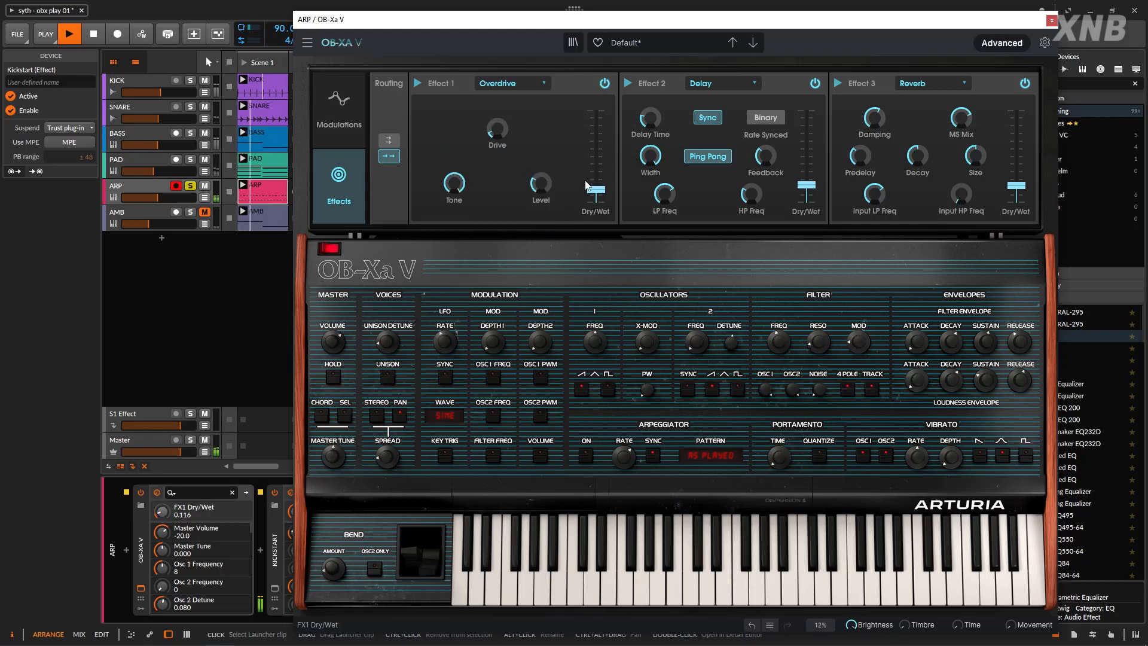
left_click(190, 186)
left_click(1050, 20)
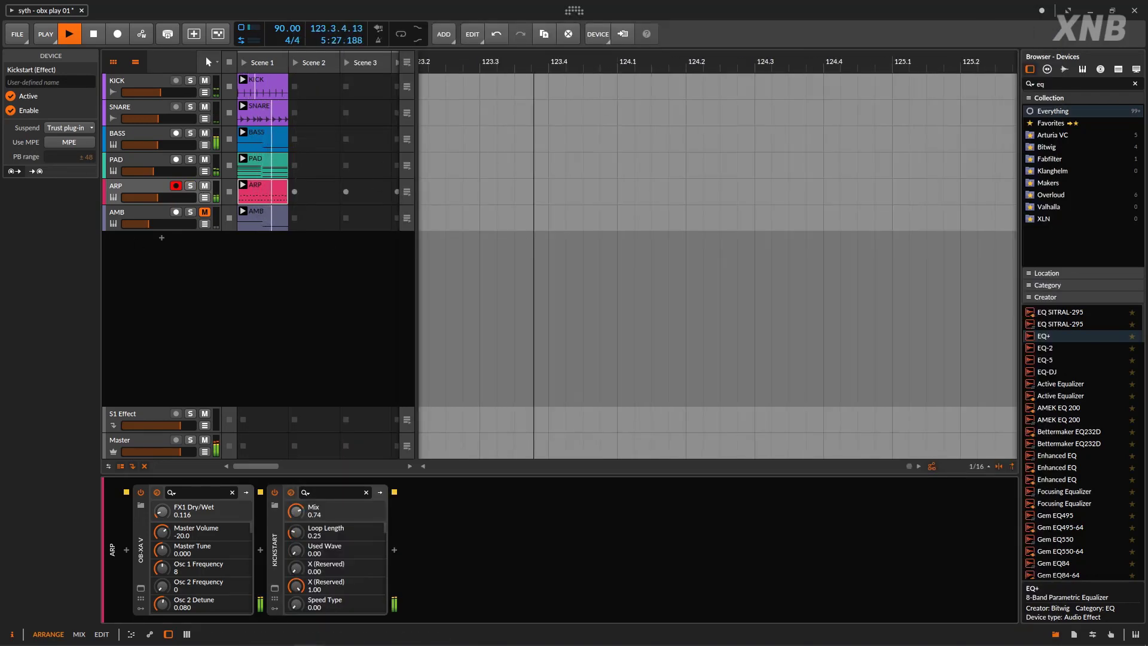
left_click(190, 186)
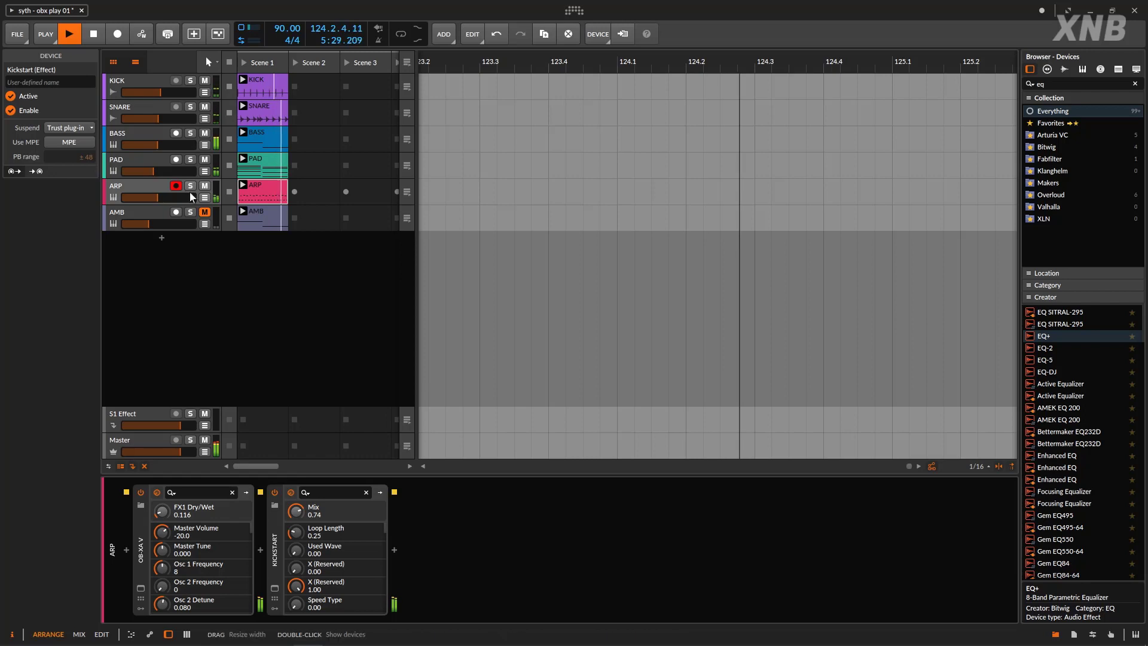
Insert EQ+ between OB-Xa V and Kickstart on the soloed ARP track and add a 12 dB/oct low-cut at 175 Hz.
left_click_drag(1064, 345, 262, 563)
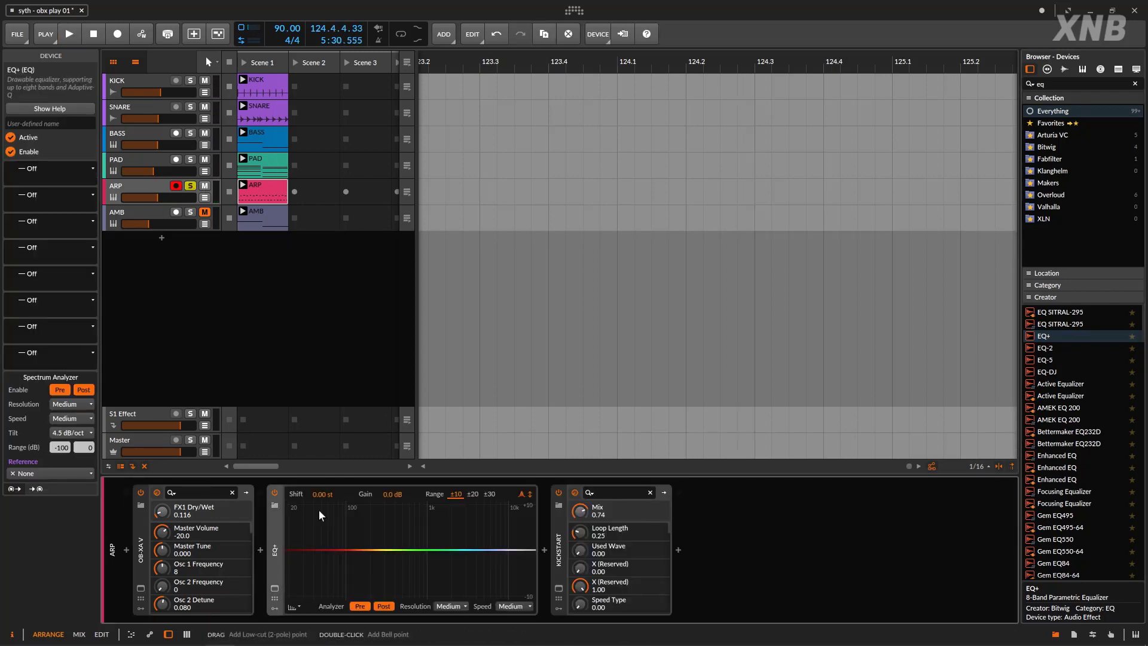
key("space")
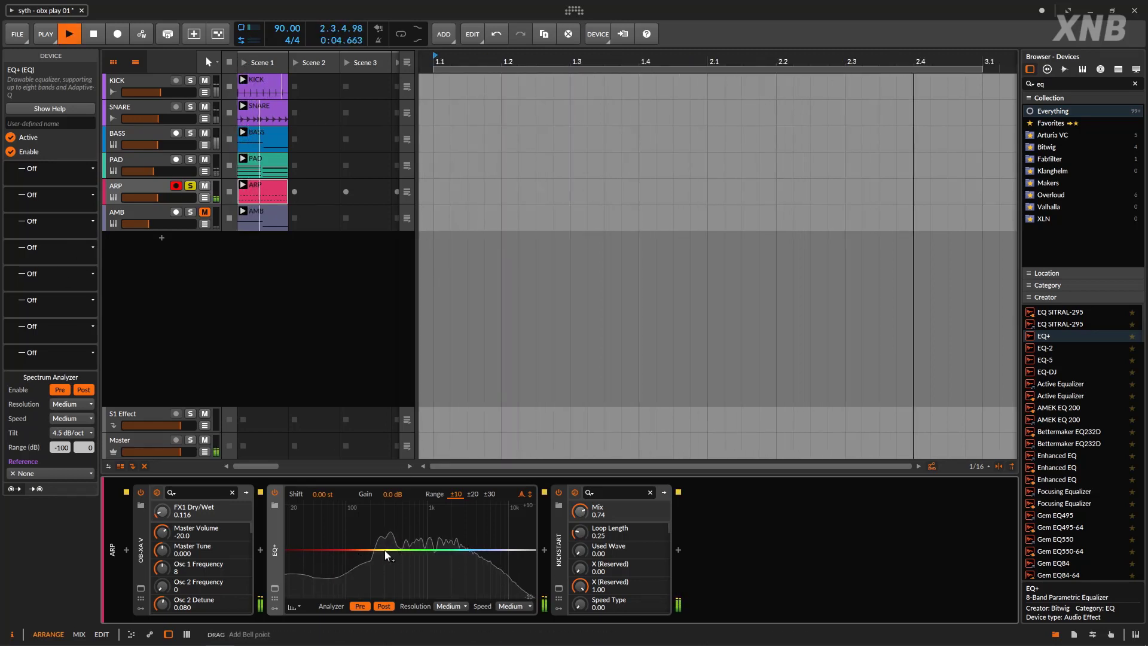
left_click(367, 550)
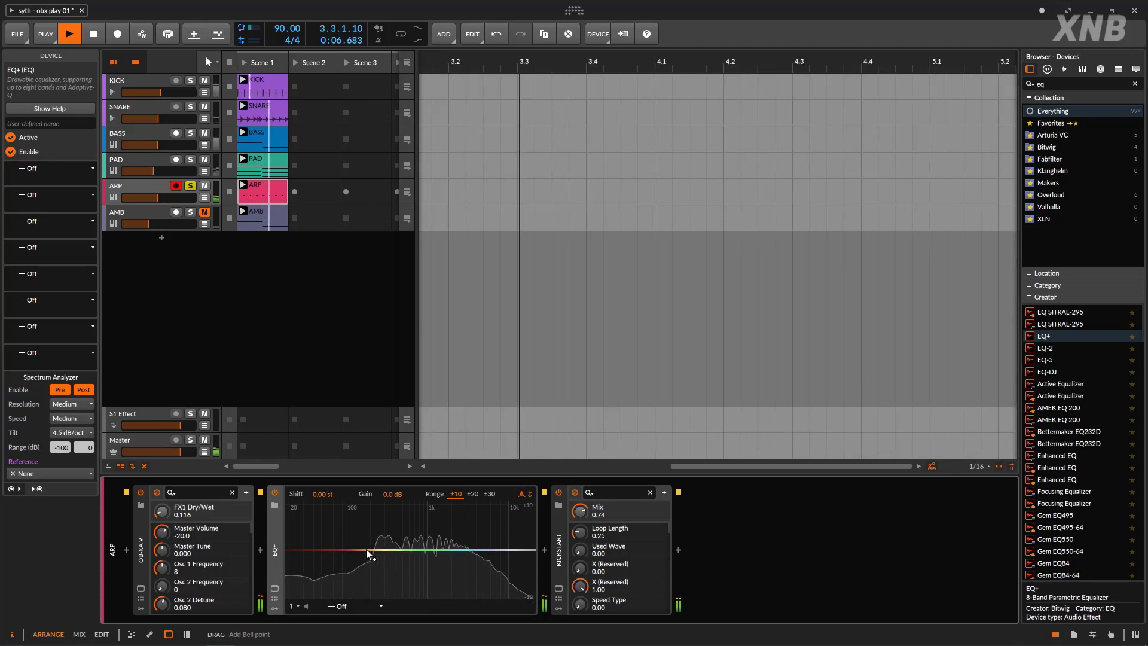
double_click(366, 550)
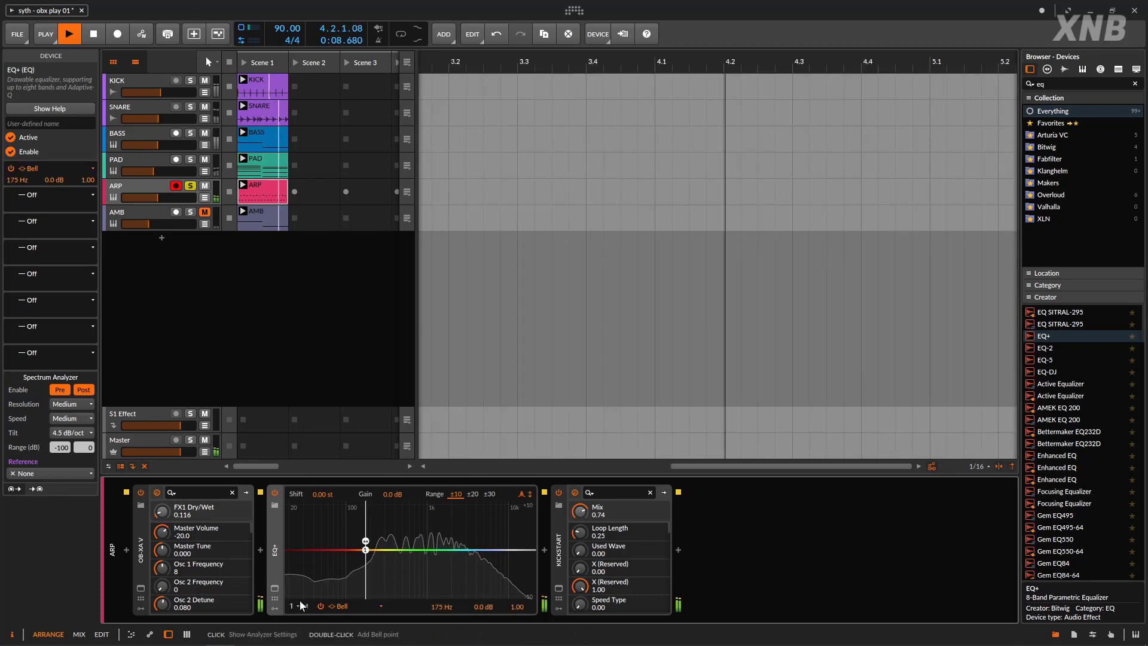
left_click(353, 606)
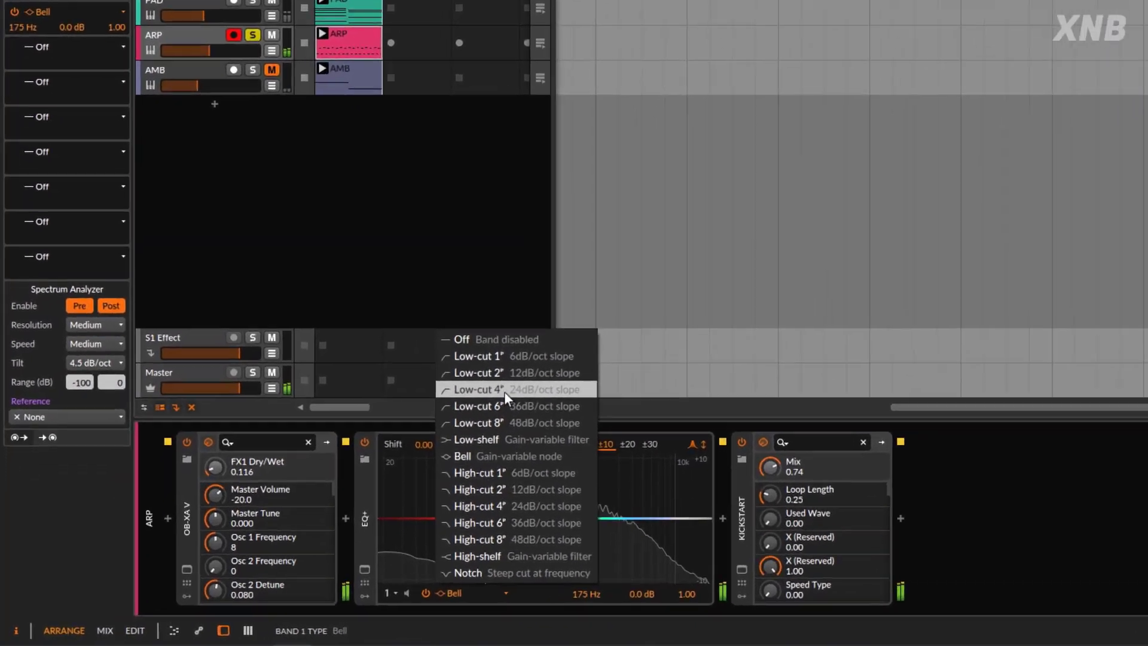
left_click(505, 373)
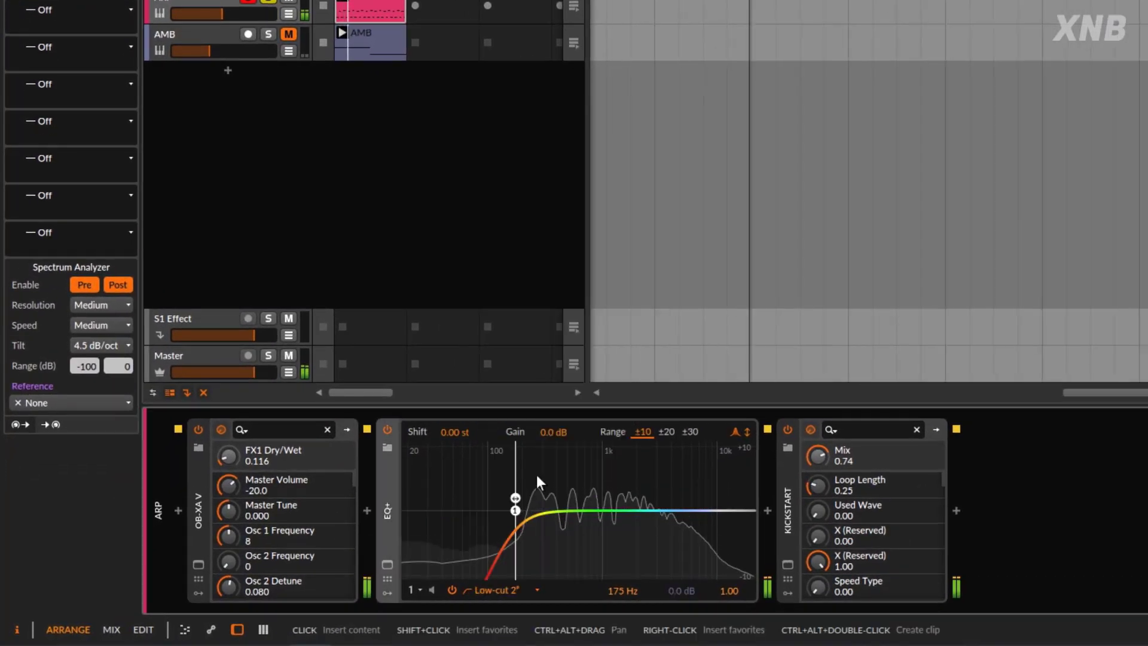
Move the low-cut to 166 Hz and add bells at 332 Hz −2.4 dB, 631 Hz −0.4 dB and 3.17 kHz +2.3 dB with Q 0.72.
left_click_drag(517, 511, 547, 523)
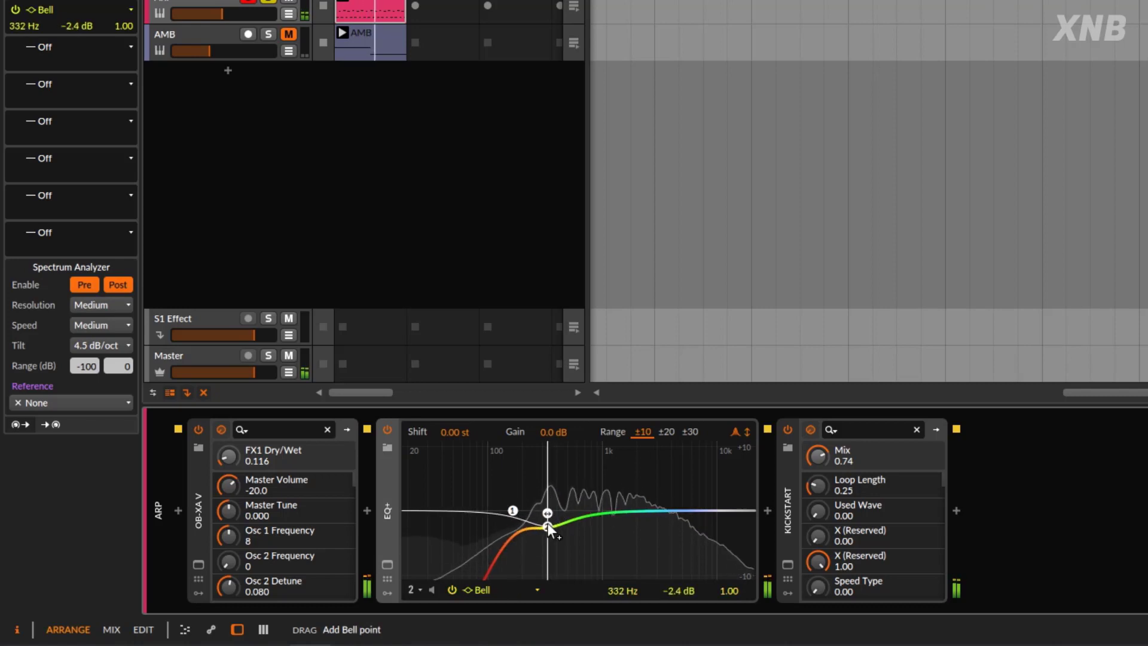
left_click(579, 514)
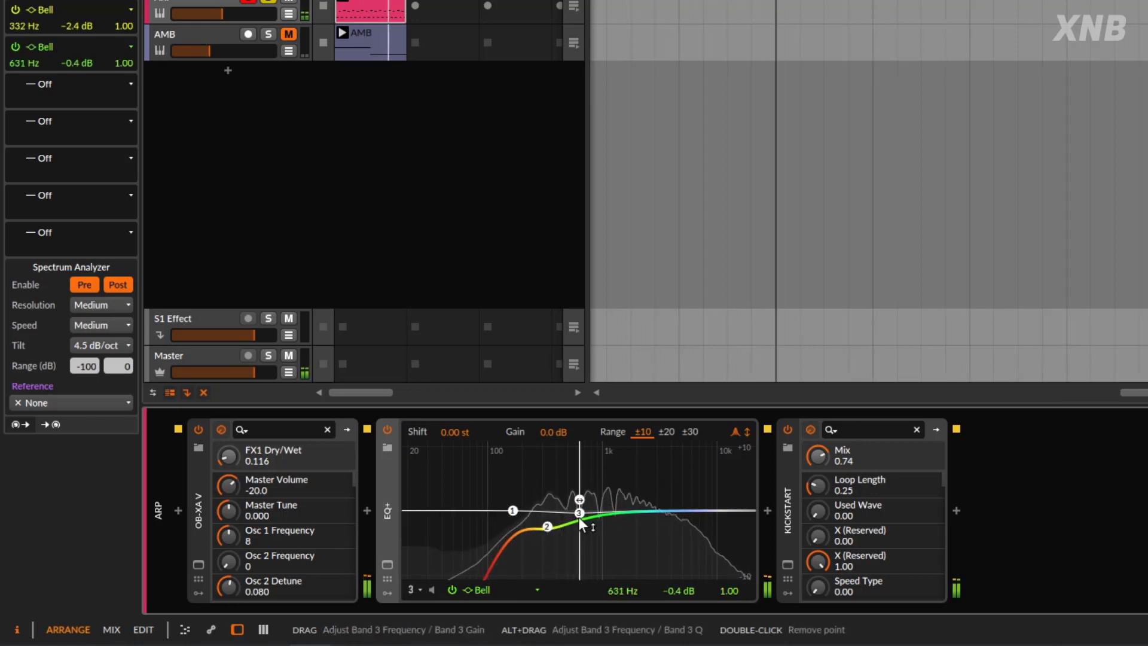
left_click_drag(665, 510, 660, 498)
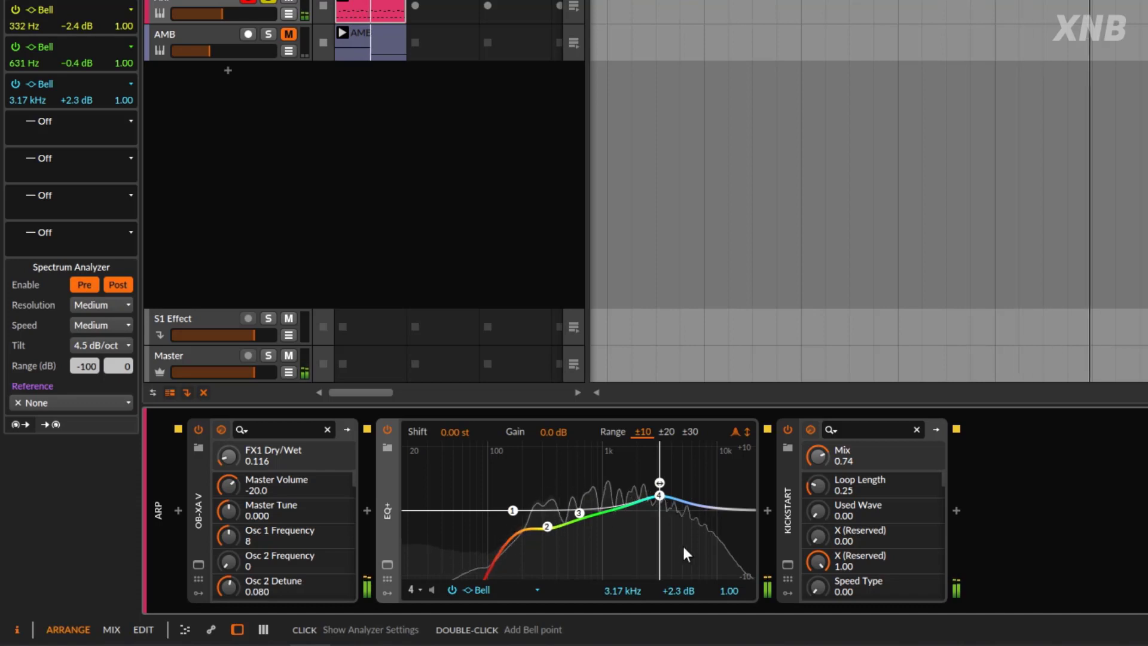
left_click_drag(729, 591, 729, 615)
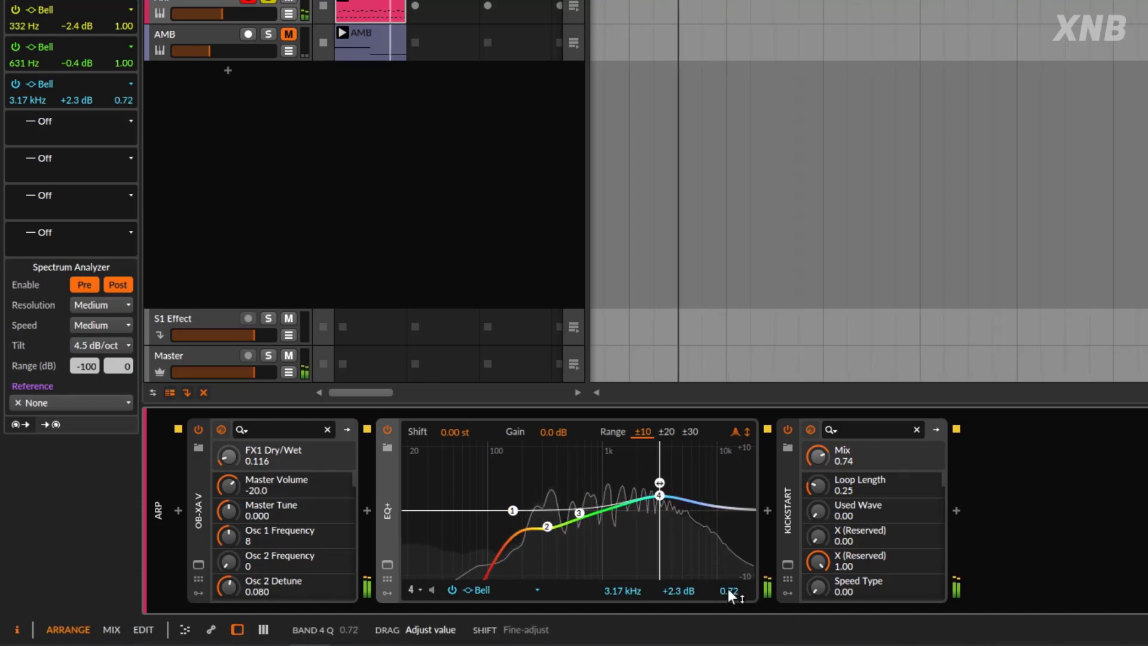
Compare the ARP with EQ+ bypassed and re-enabled, and set the SNARE track's volume to −13.1 dB.
left_click(385, 428)
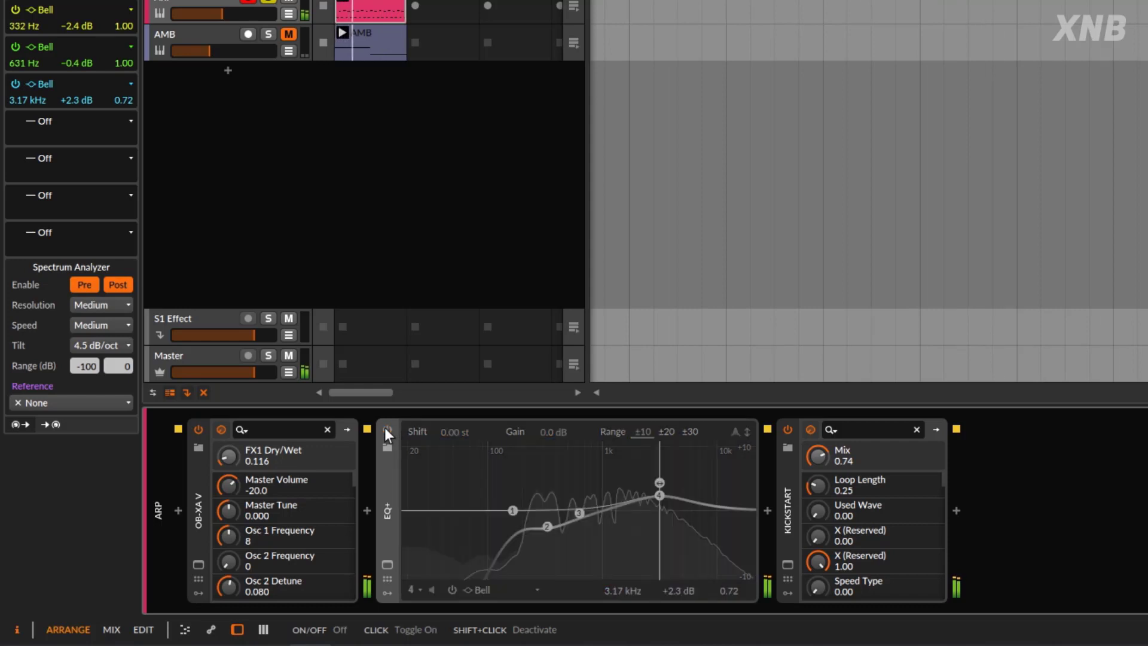
left_click(385, 429)
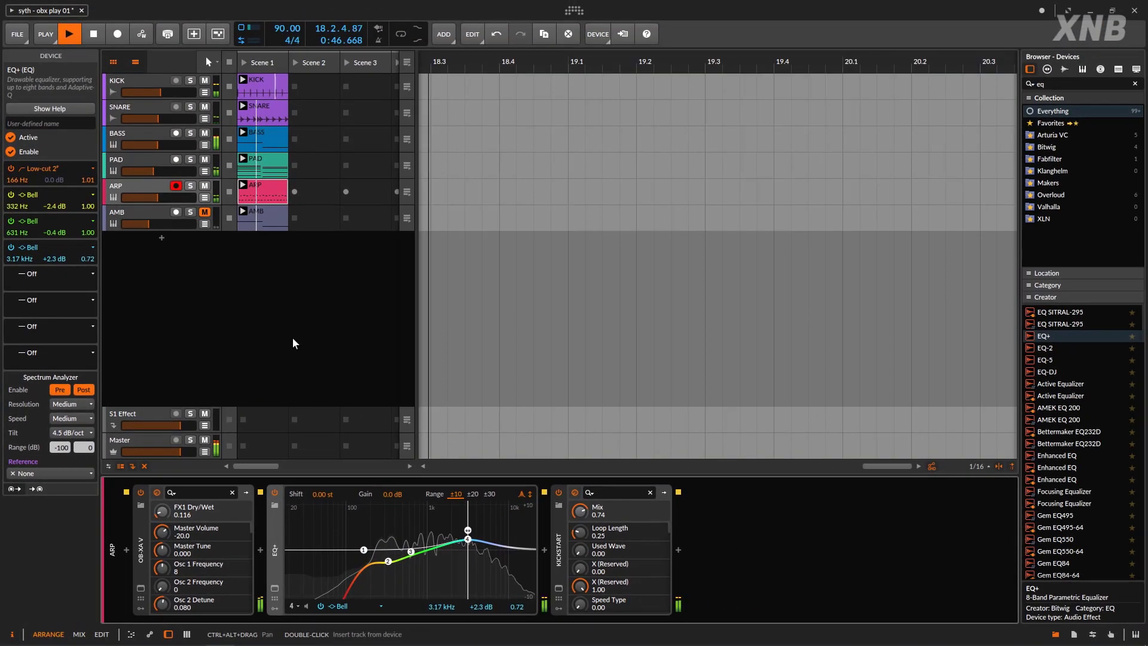
left_click_drag(168, 120, 158, 119)
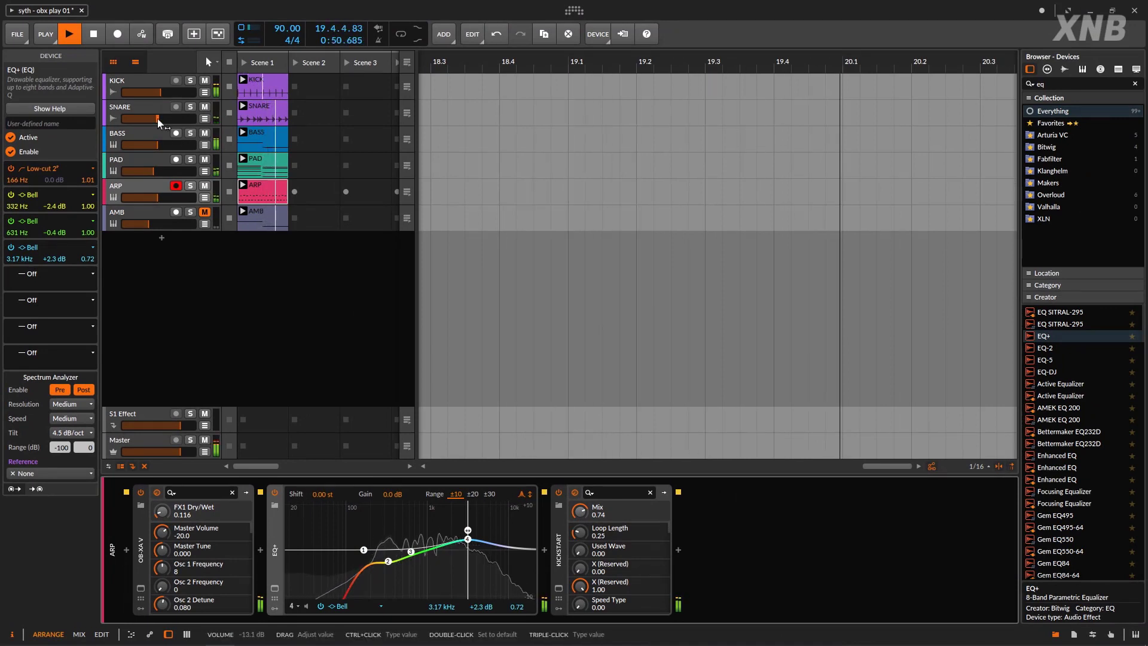
Unmute and solo the AMB track, and review the notes in its launcher clip.
left_click(205, 214)
left_click(191, 212)
left_click(141, 213)
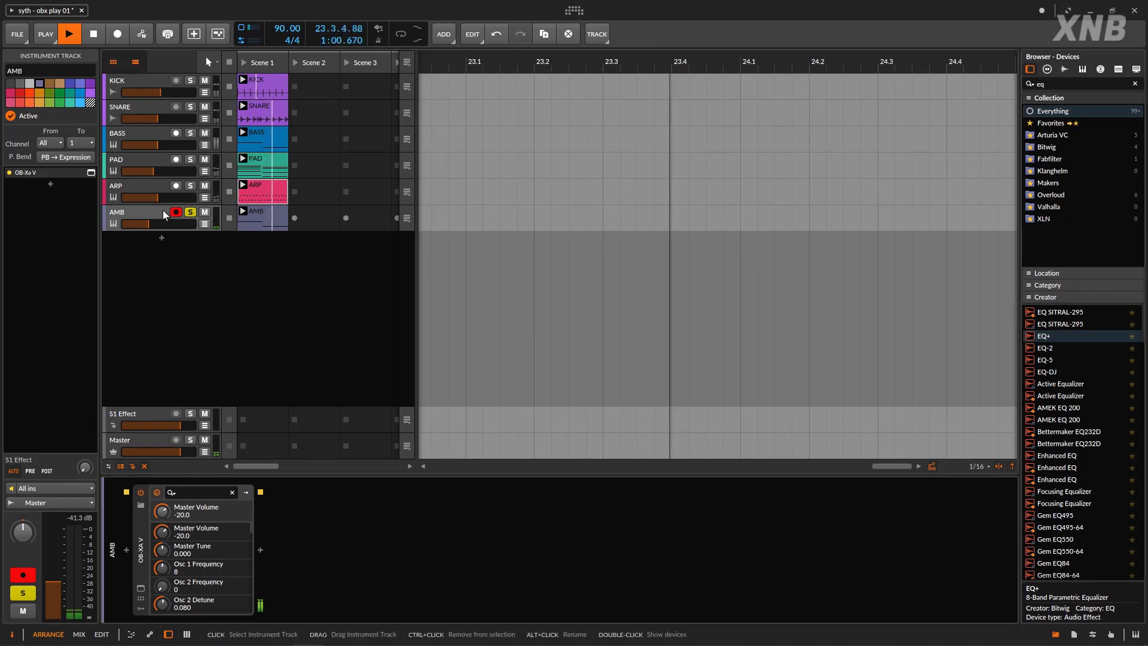
left_click(141, 588)
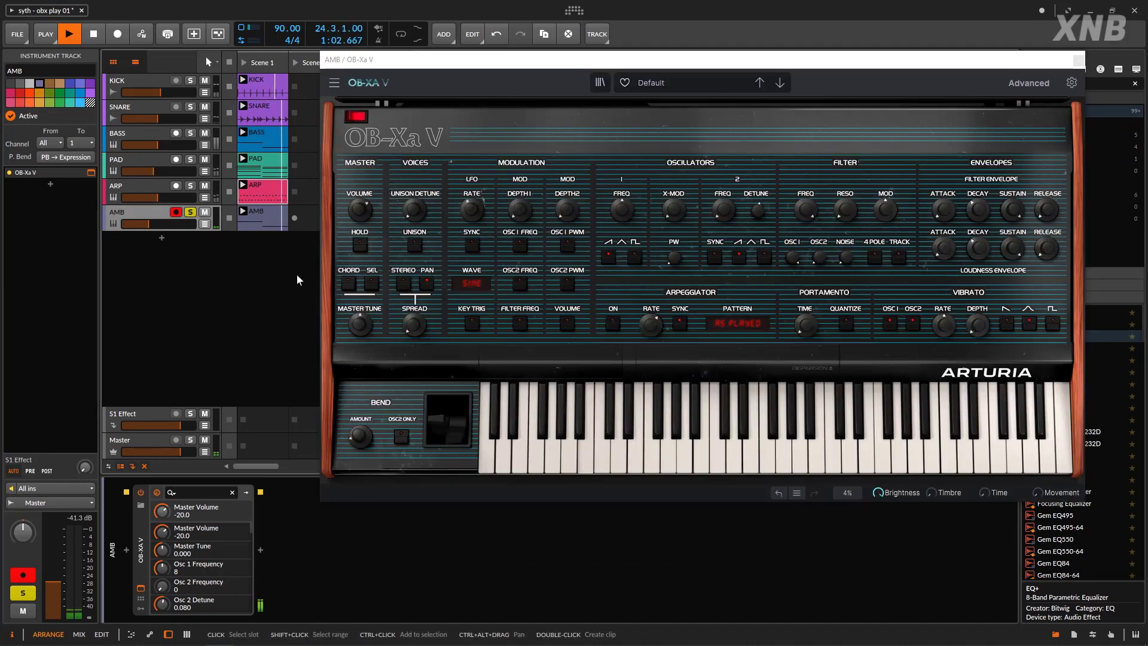
double_click(253, 219)
left_click(1078, 61)
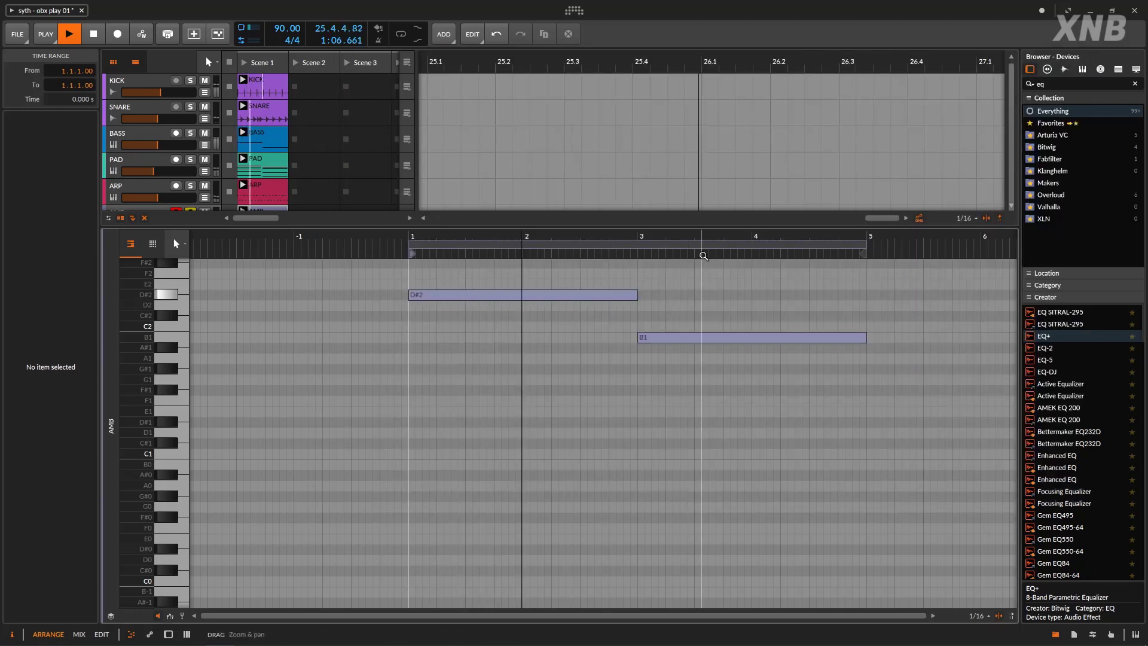
scroll(304, 114, "down", 2)
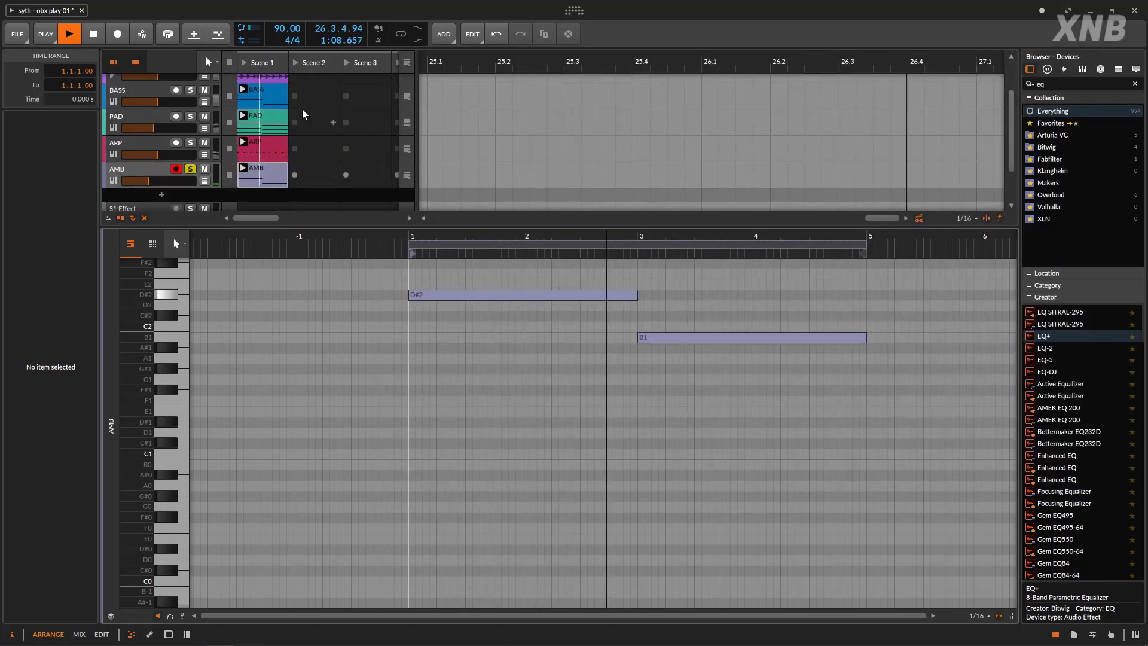
left_click(263, 178)
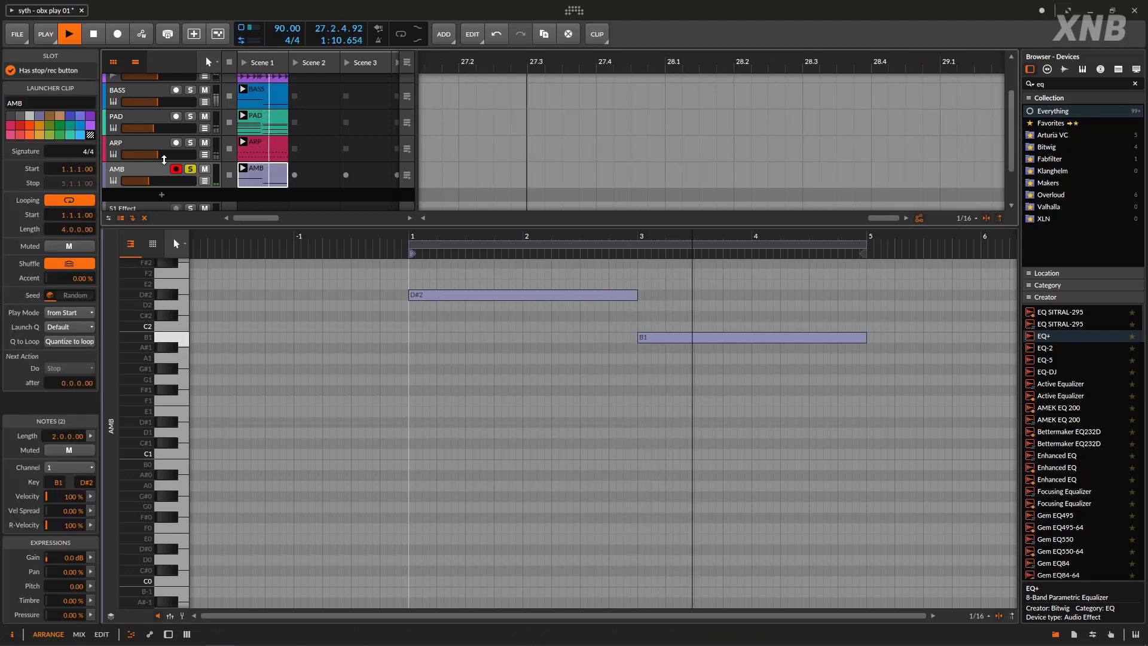
Open the AMB track's OB-Xa V, try oscillator cross modulation up to about 0.944, and settle on a small X-Mod amount.
key("d")
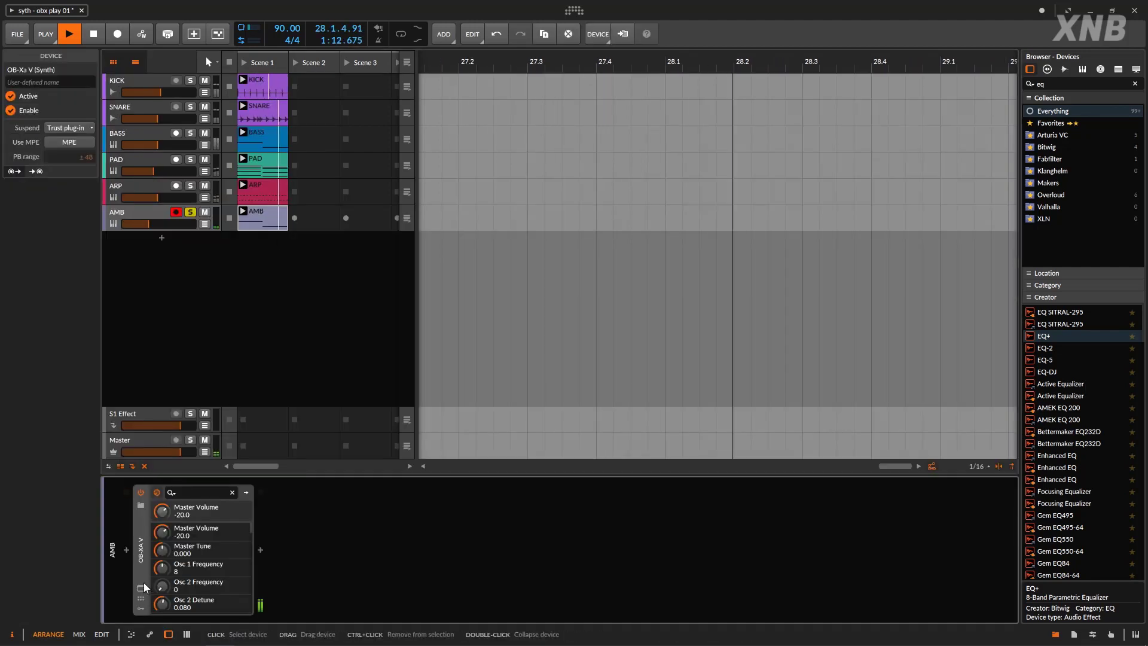
key("space")
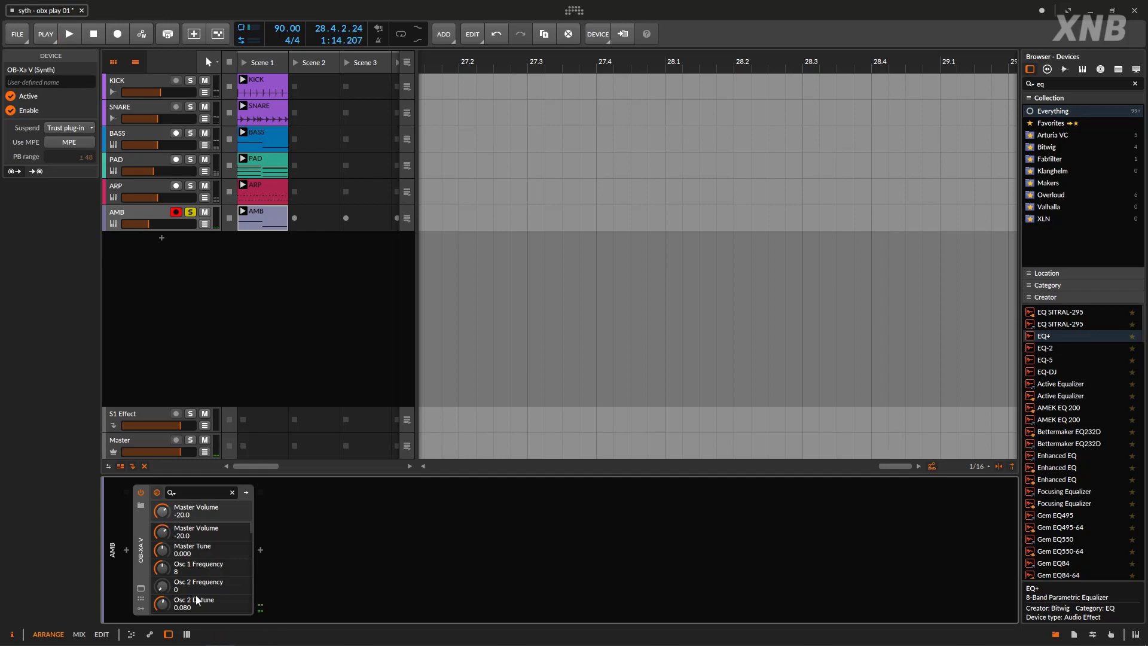
left_click(141, 587)
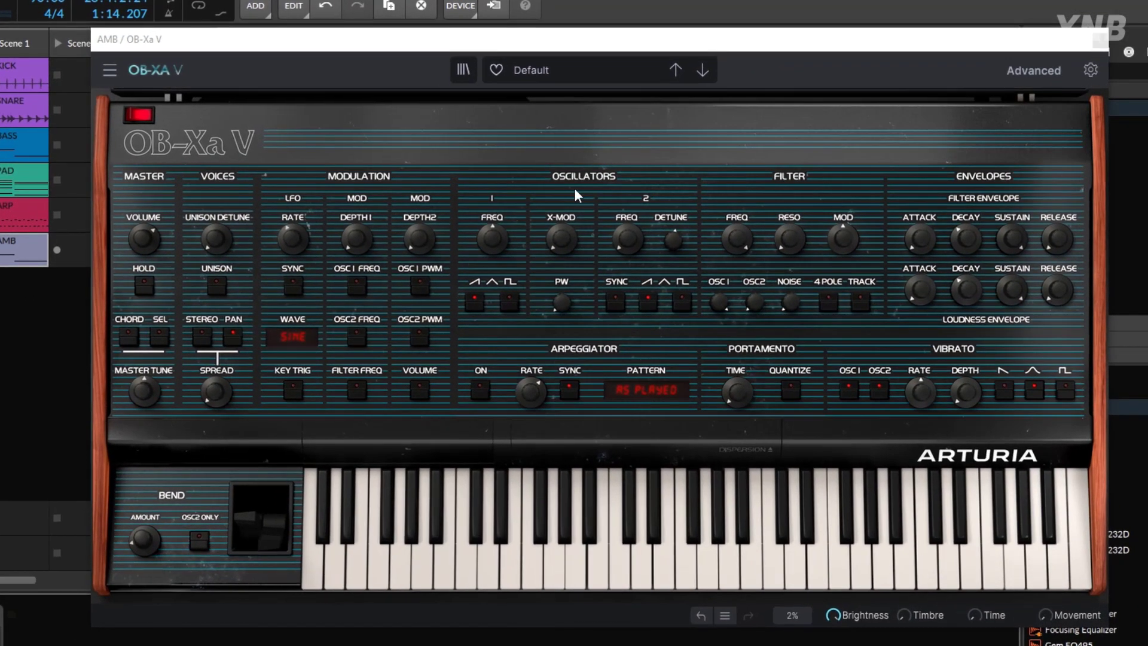
mouse_move(498, 233)
left_click(562, 303)
left_click_drag(562, 302, 562, 306)
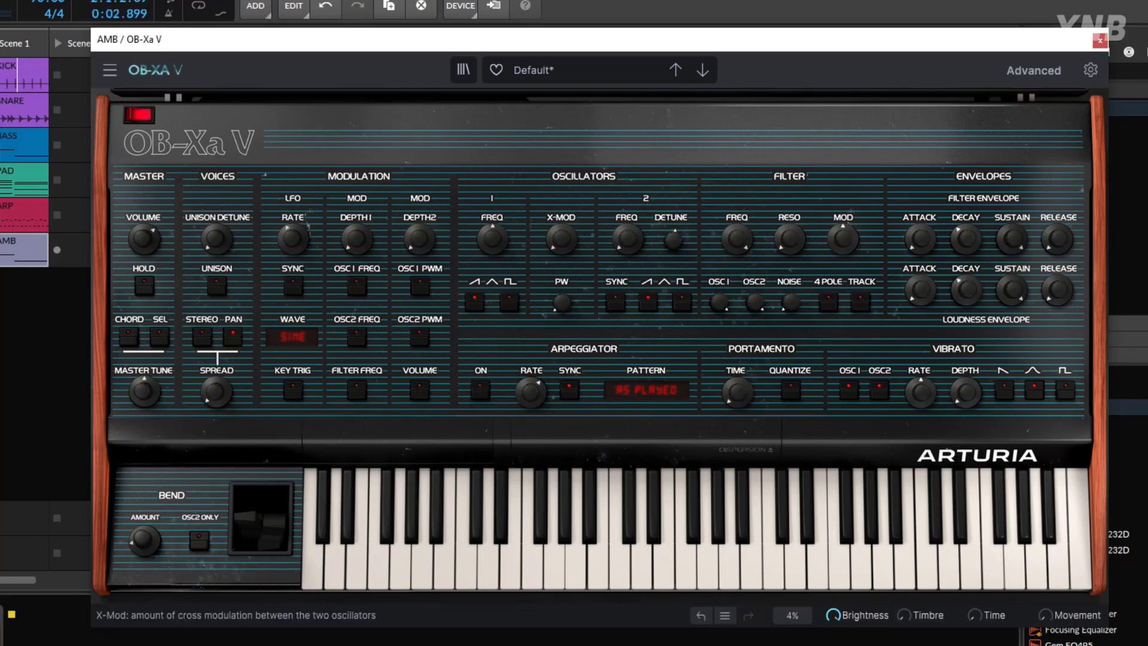
left_click_drag(561, 240, 561, 235)
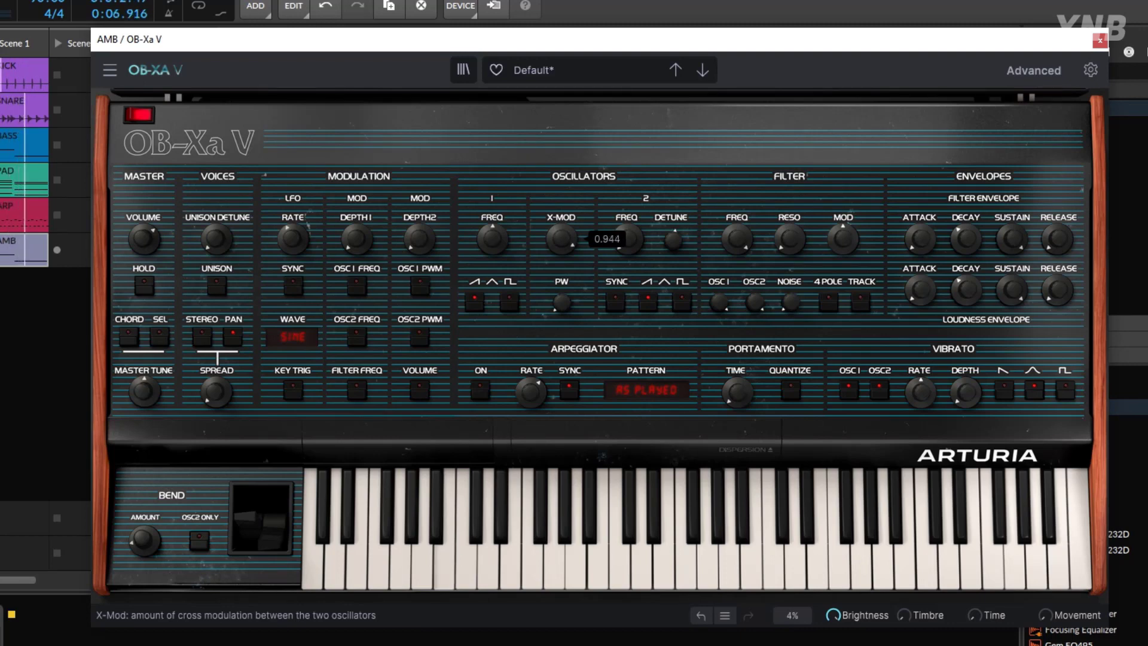
left_click_drag(561, 234, 561, 248)
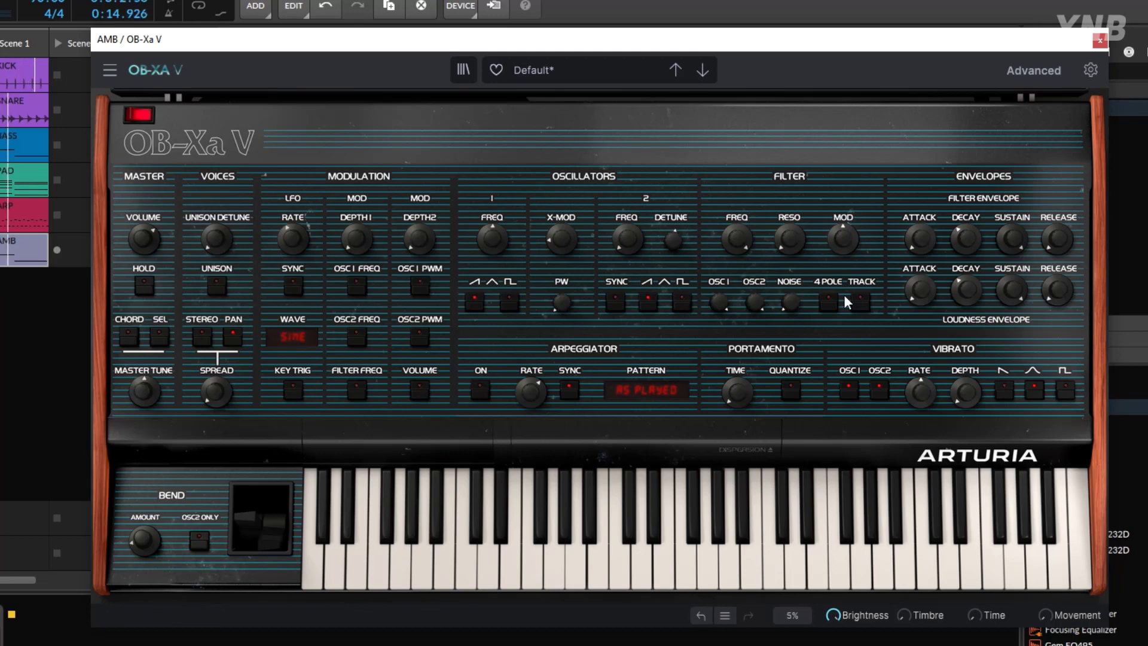
Lower the filter frequency, set the filter envelope's decay to about 2.490 s and release to 1.420 s, and lengthen the loudness release.
left_click_drag(736, 239, 843, 221)
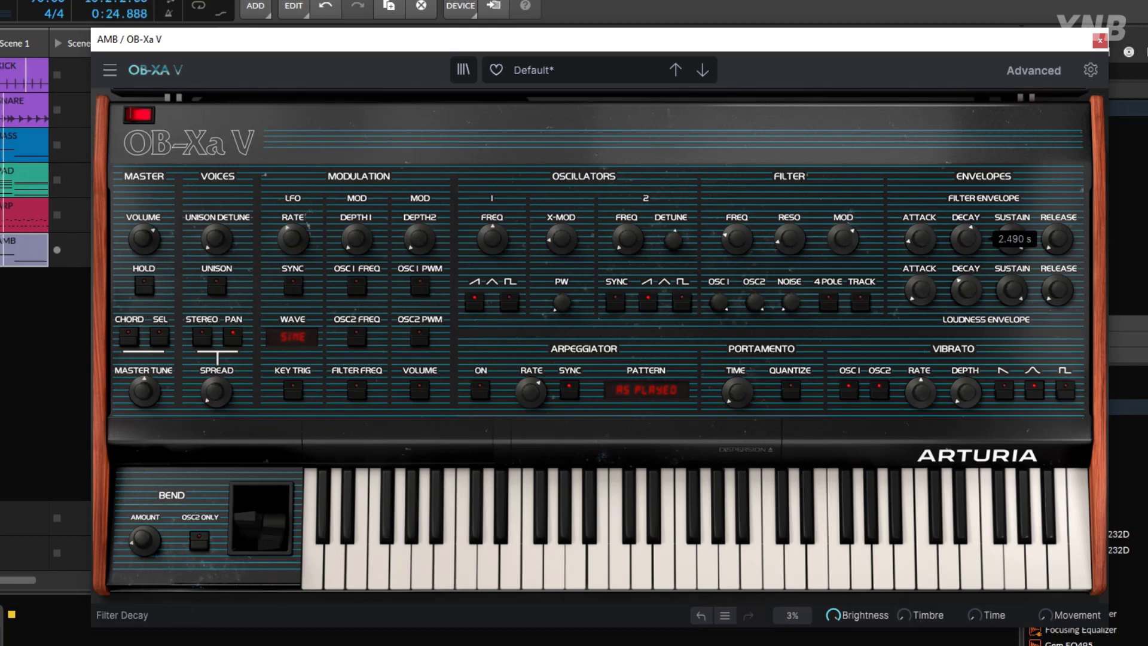
left_click_drag(1017, 250, 1060, 225)
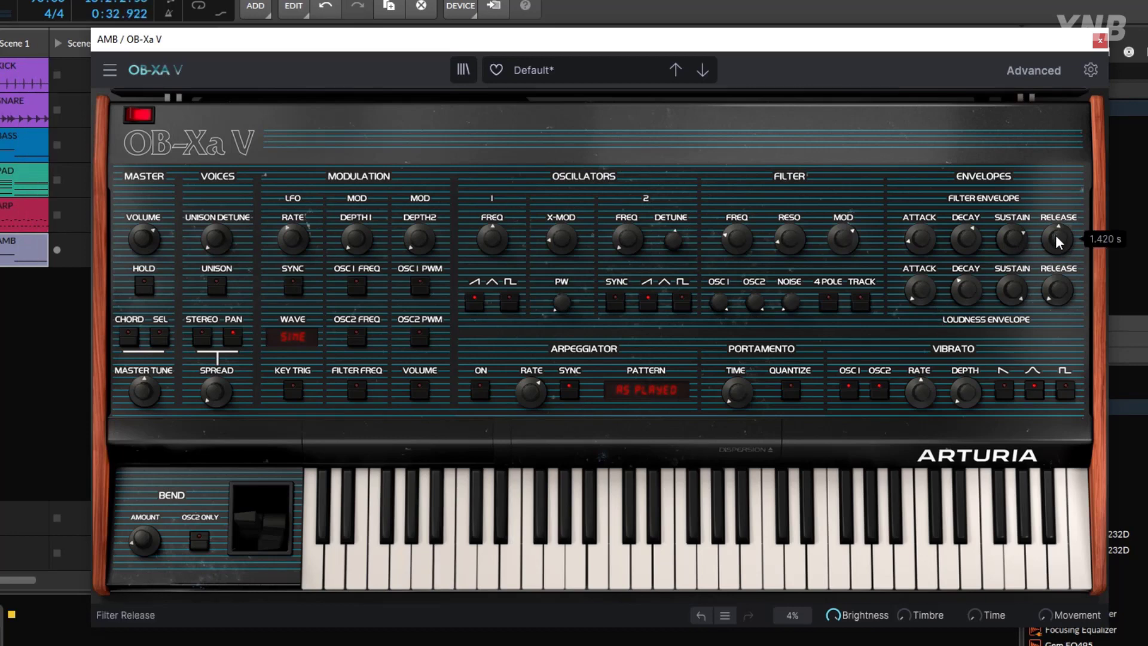
mouse_move(970, 295)
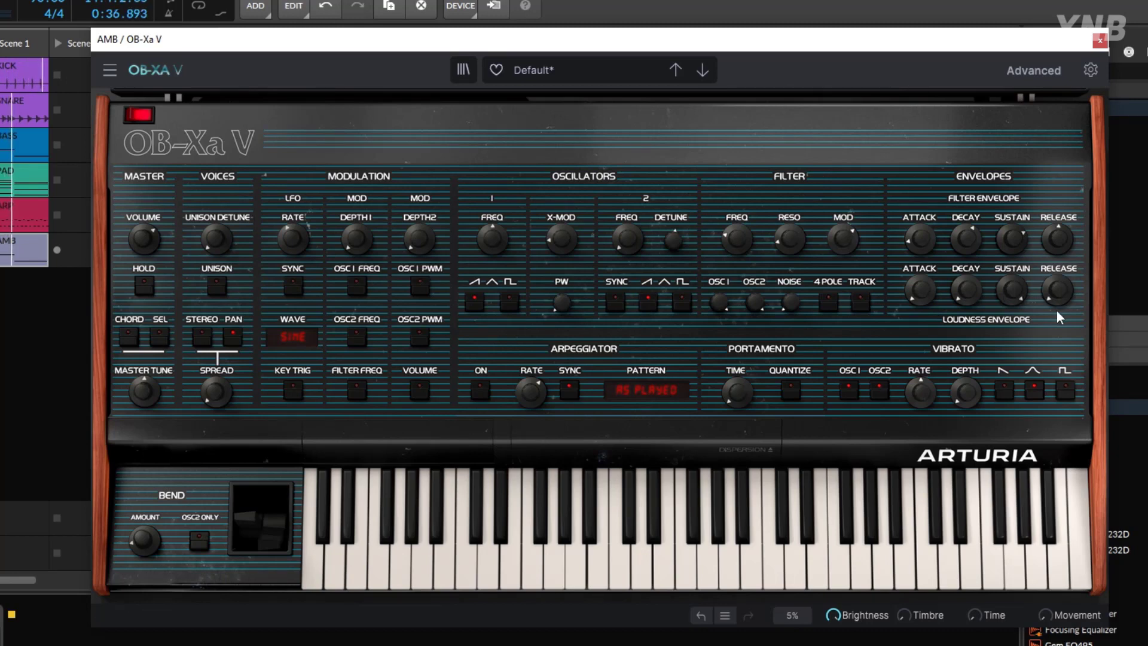
mouse_move(1063, 288)
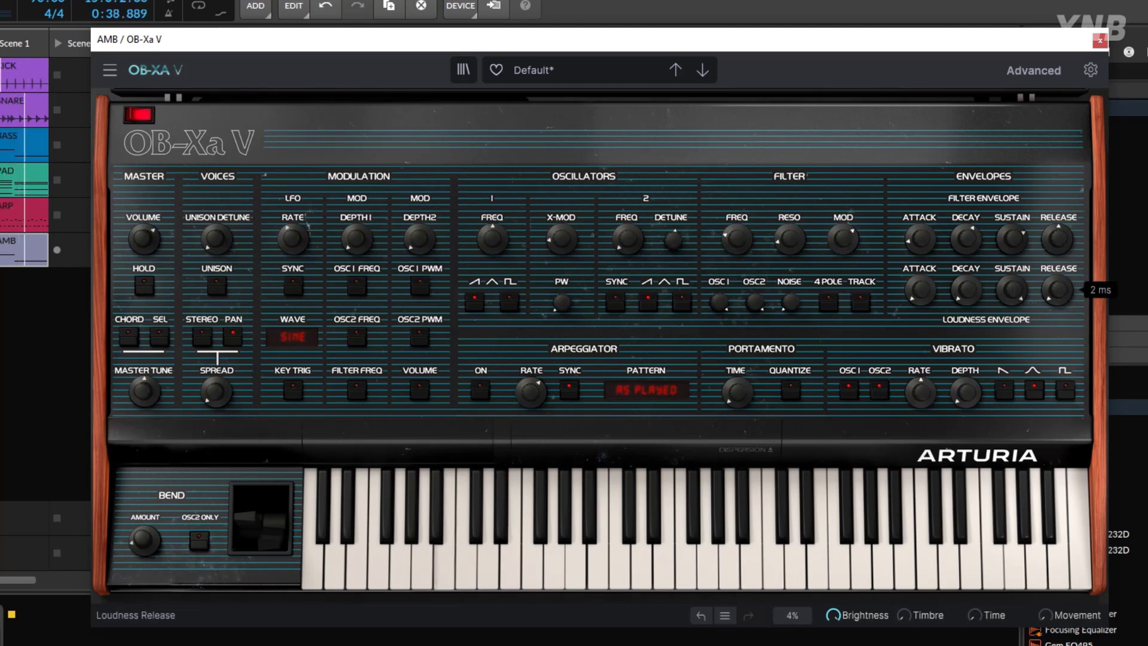
left_click_drag(1058, 290, 1059, 255)
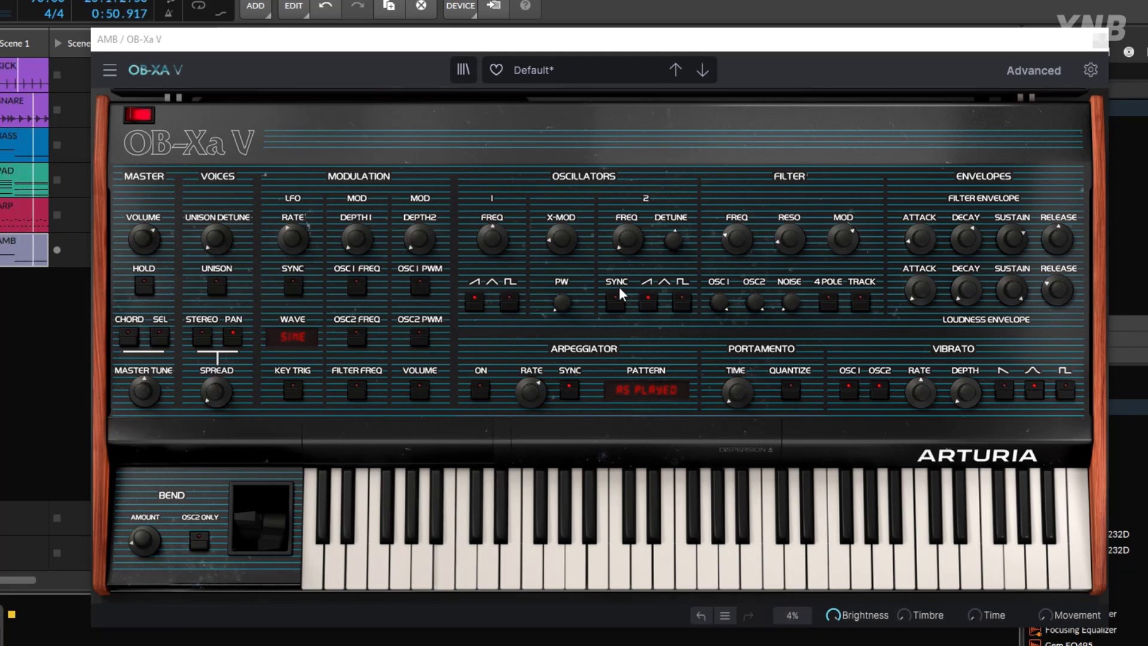
Sync the LFO at a rate around 1/4 bar and route it with a slight Depth 1 to both oscillators' frequencies.
left_click_drag(354, 238, 354, 226)
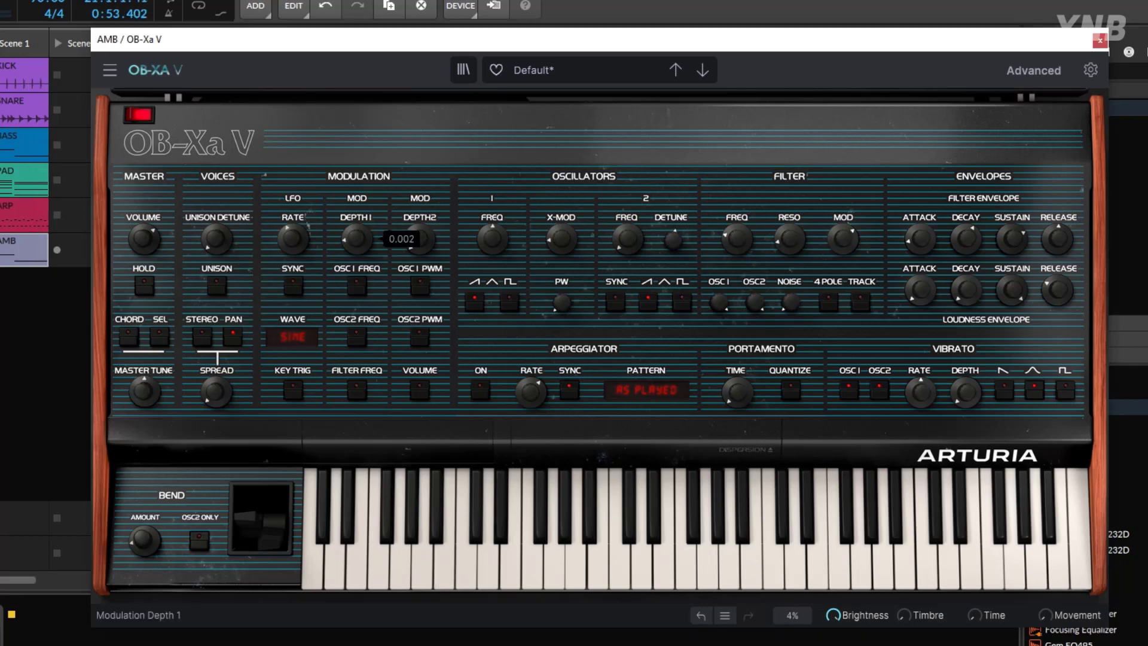
left_click(297, 290)
left_click_drag(292, 240, 292, 238)
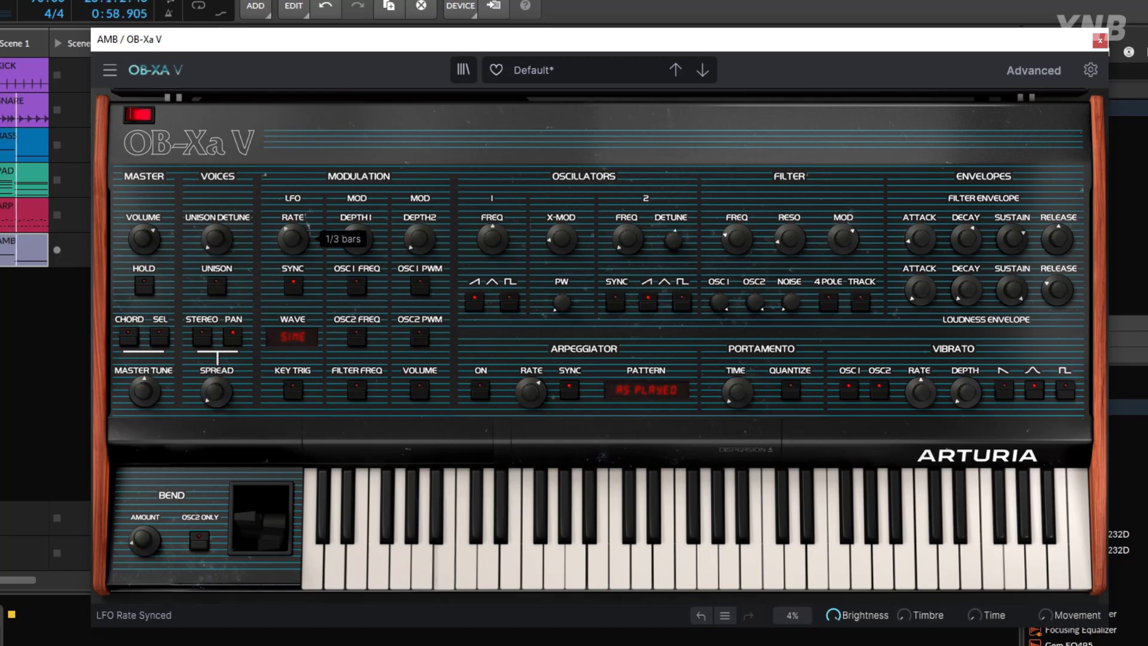
left_click(357, 287)
left_click(356, 335)
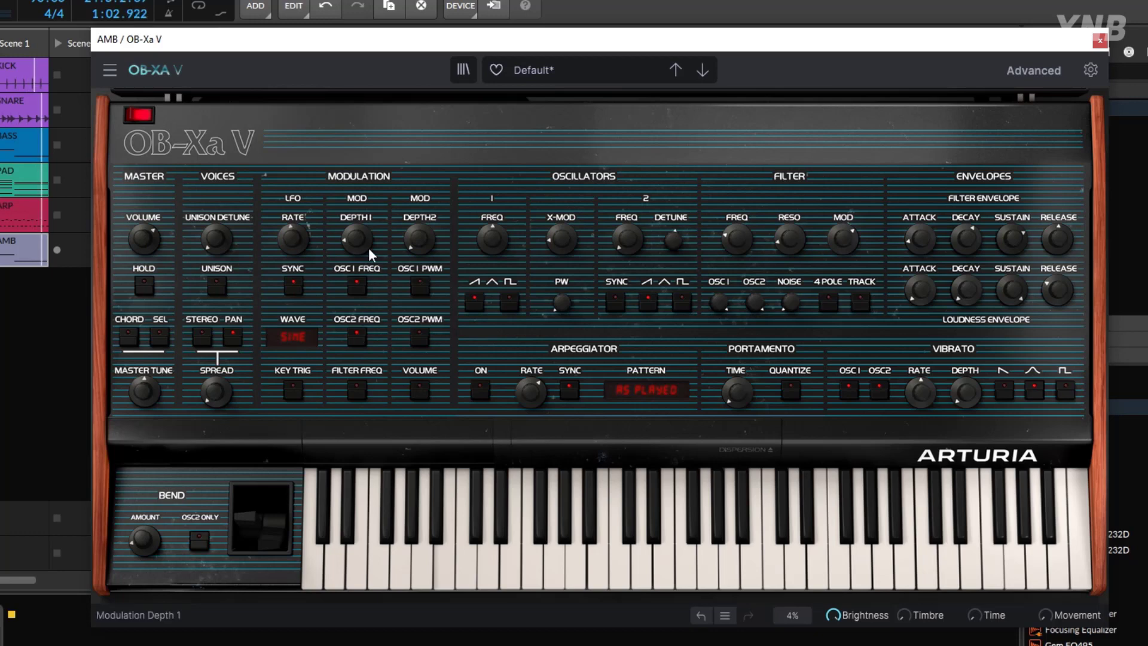
left_click_drag(366, 245, 366, 243)
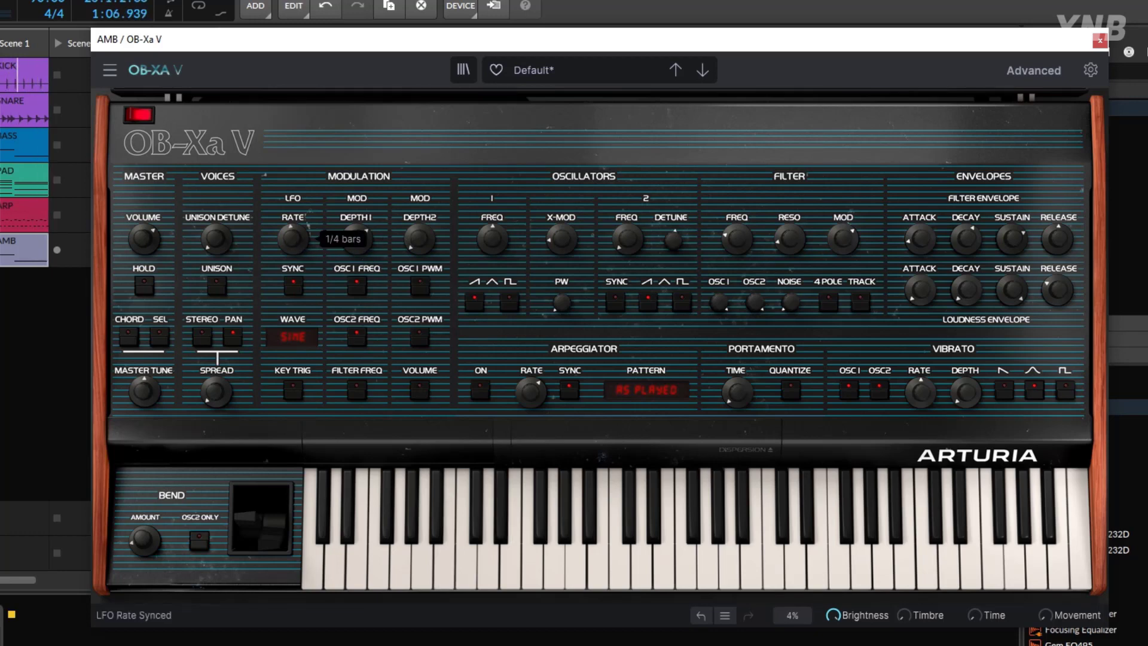
left_click_drag(292, 239, 357, 243)
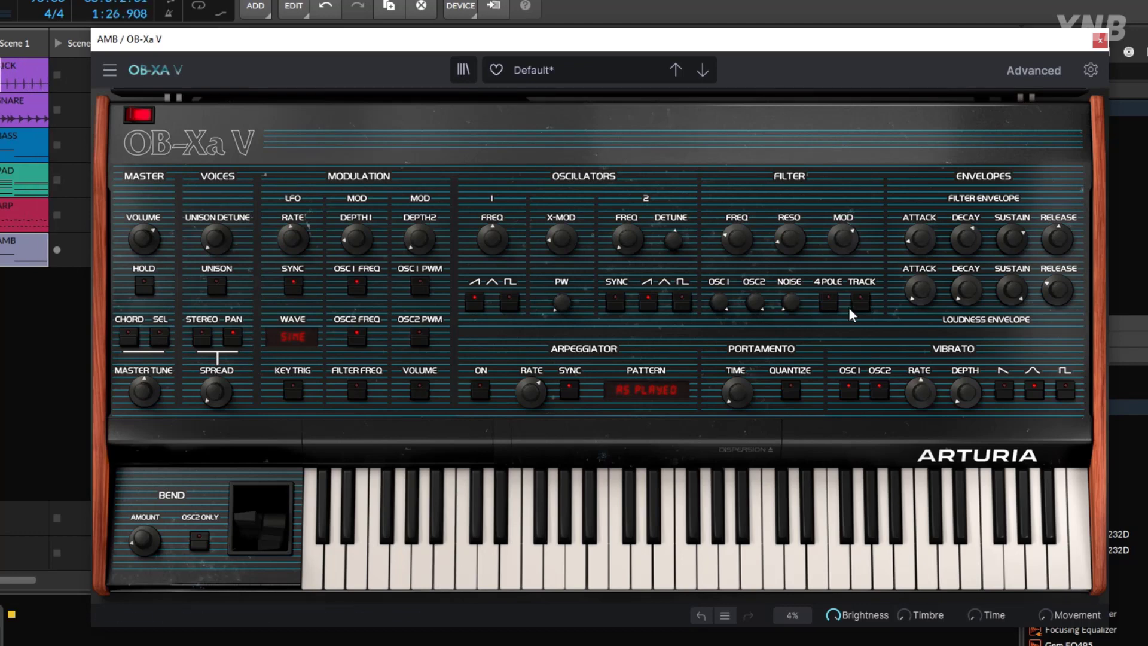
Enable Stereo voice spreading alongside Pan and set the Spread amount to about 0.220.
left_click_drag(929, 235, 929, 242)
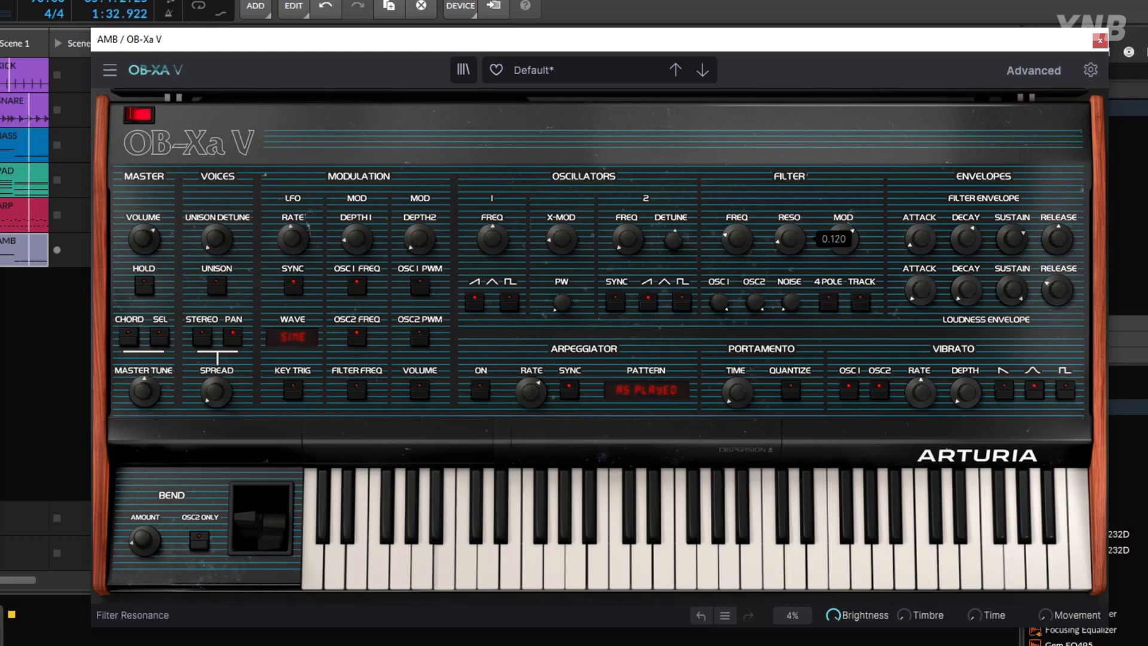
mouse_move(798, 238)
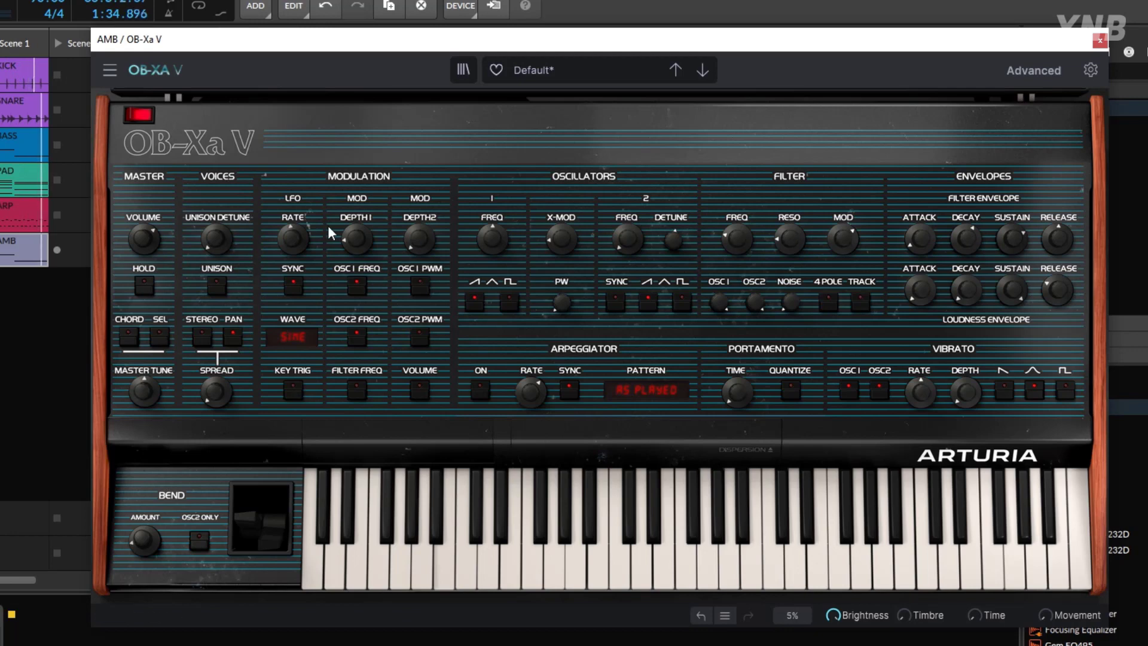
left_click(202, 336)
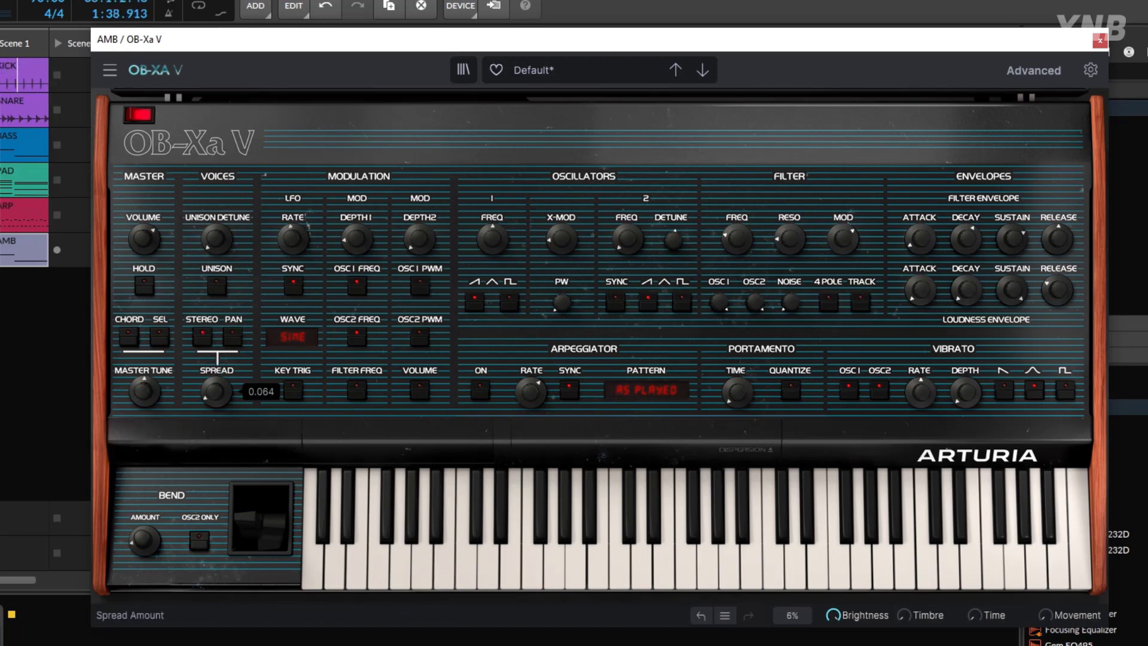
left_click_drag(226, 392, 226, 386)
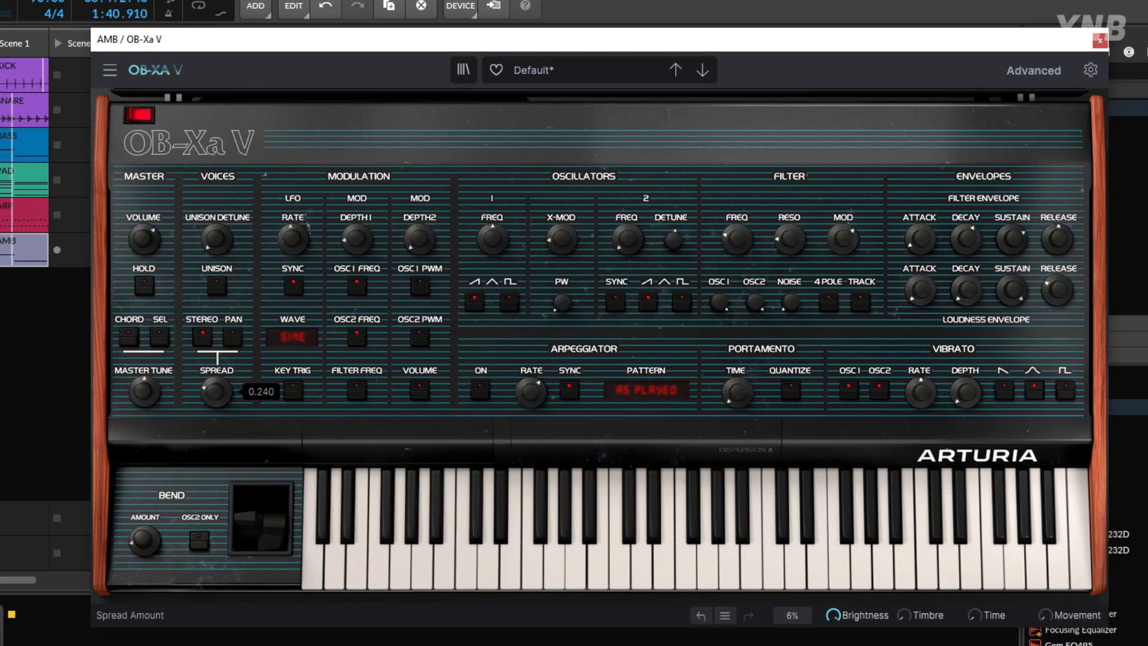
left_click_drag(221, 393, 221, 400)
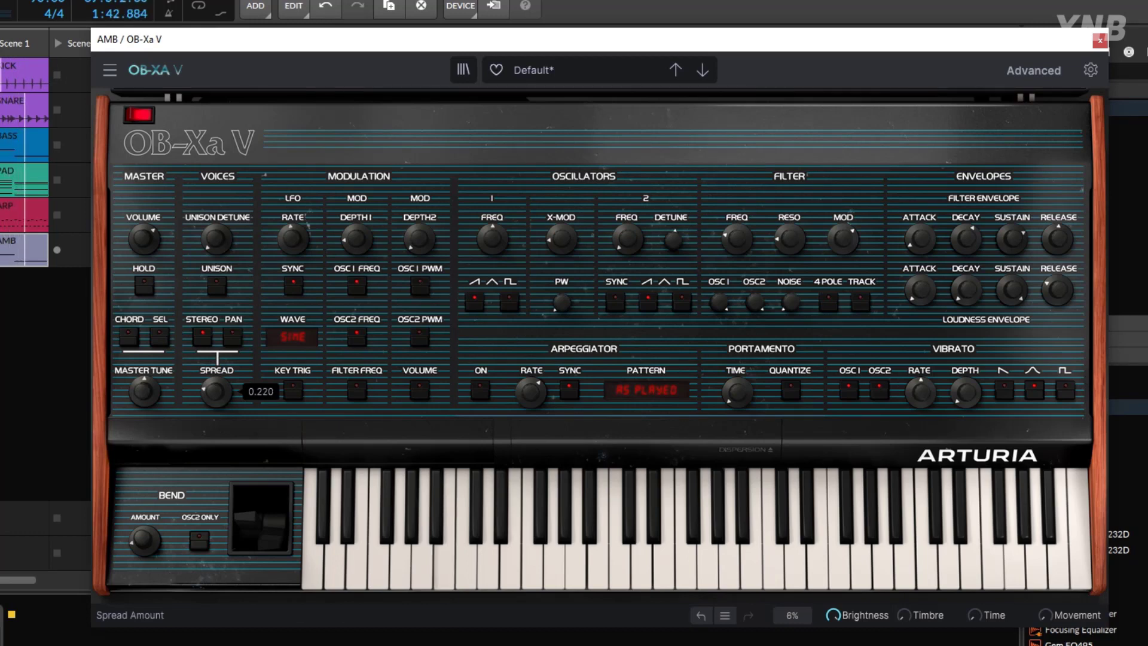
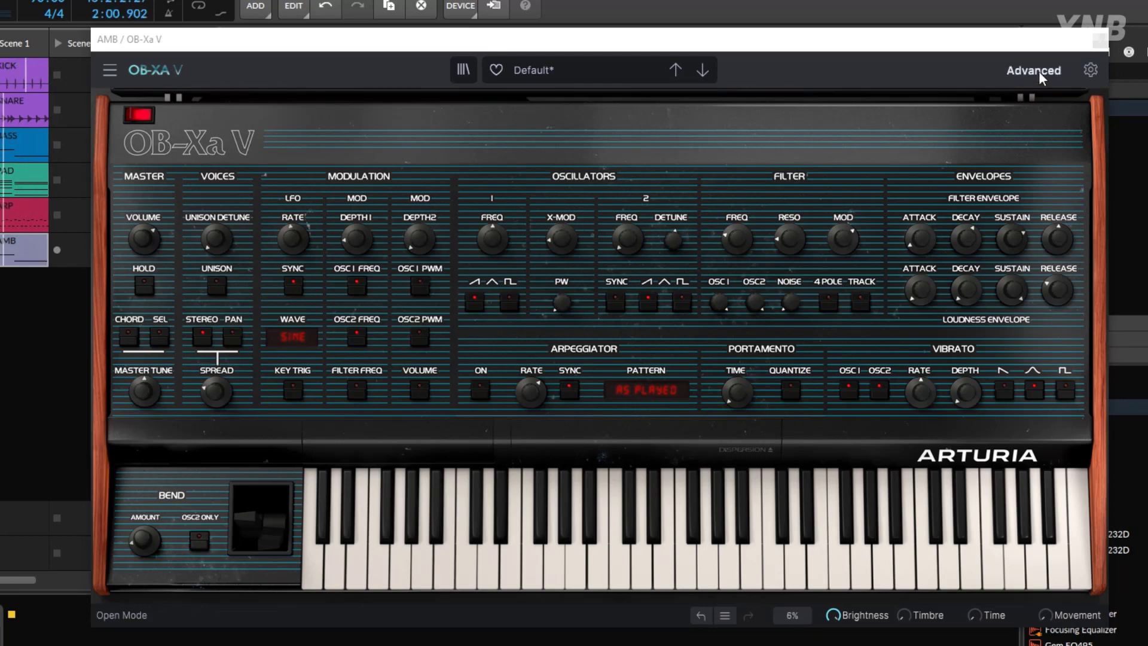
Readjust the X-Mod amount and set oscillator 2's detune to about -0.085 semitones.
left_click_drag(674, 240, 674, 254)
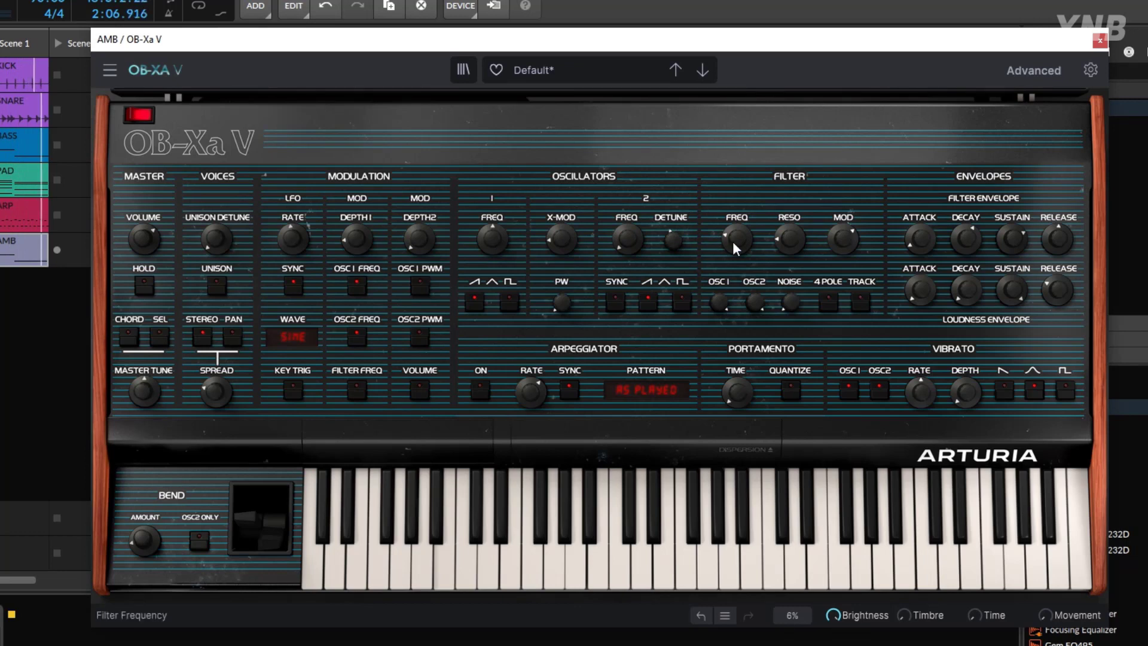
left_click_drag(676, 241, 676, 232)
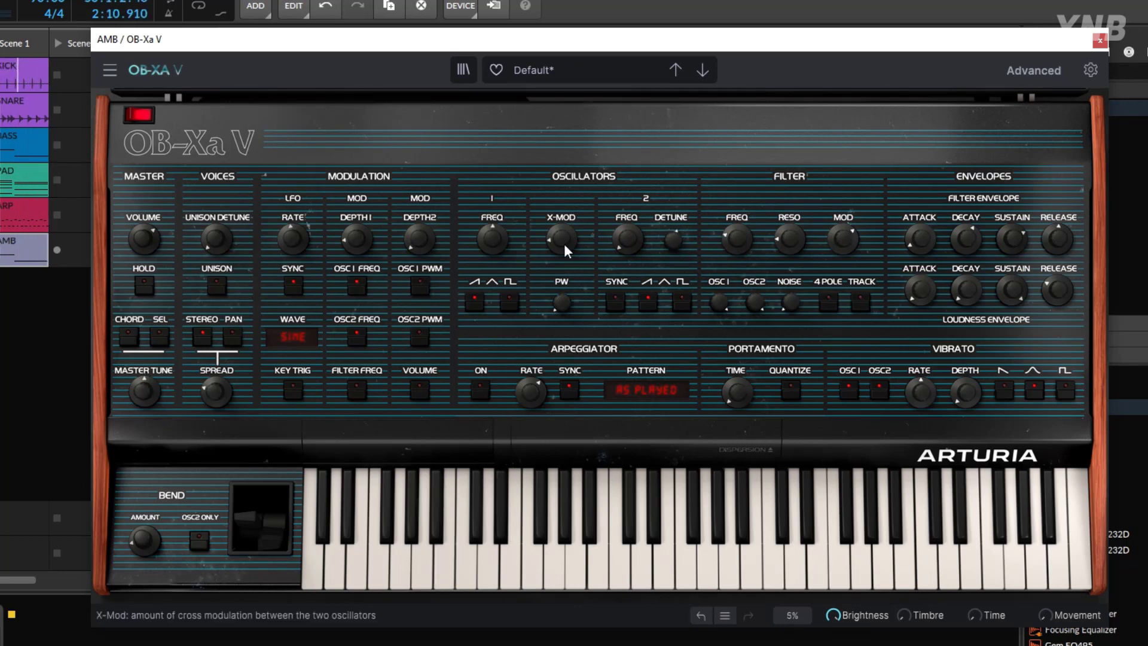
left_click_drag(564, 245, 563, 250)
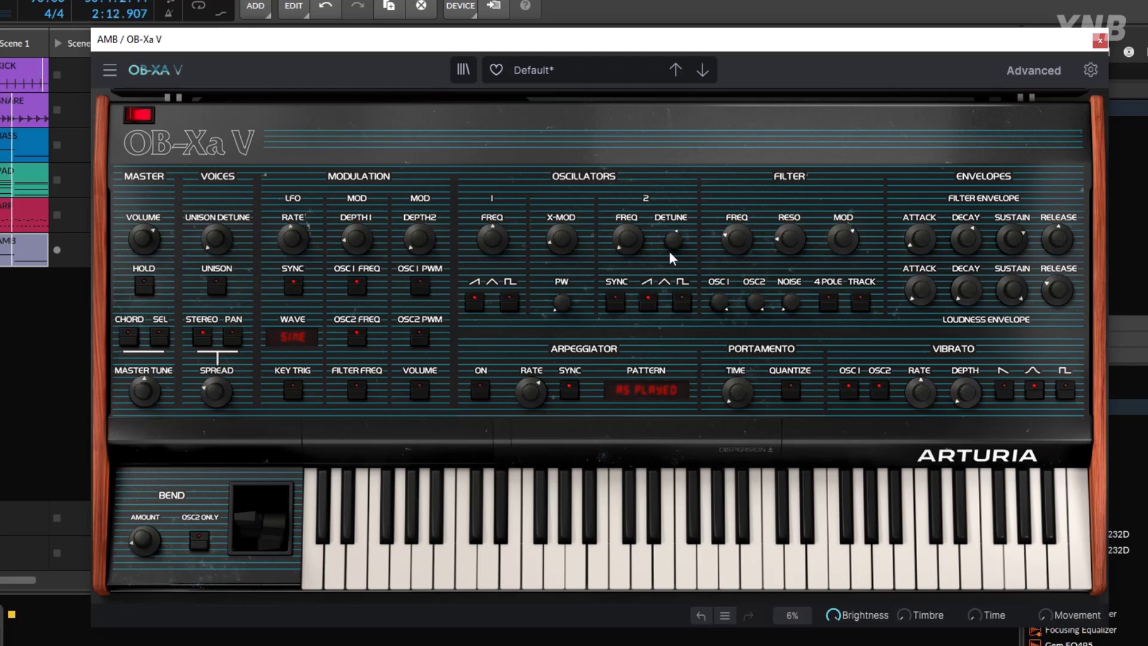
left_click_drag(673, 240, 673, 243)
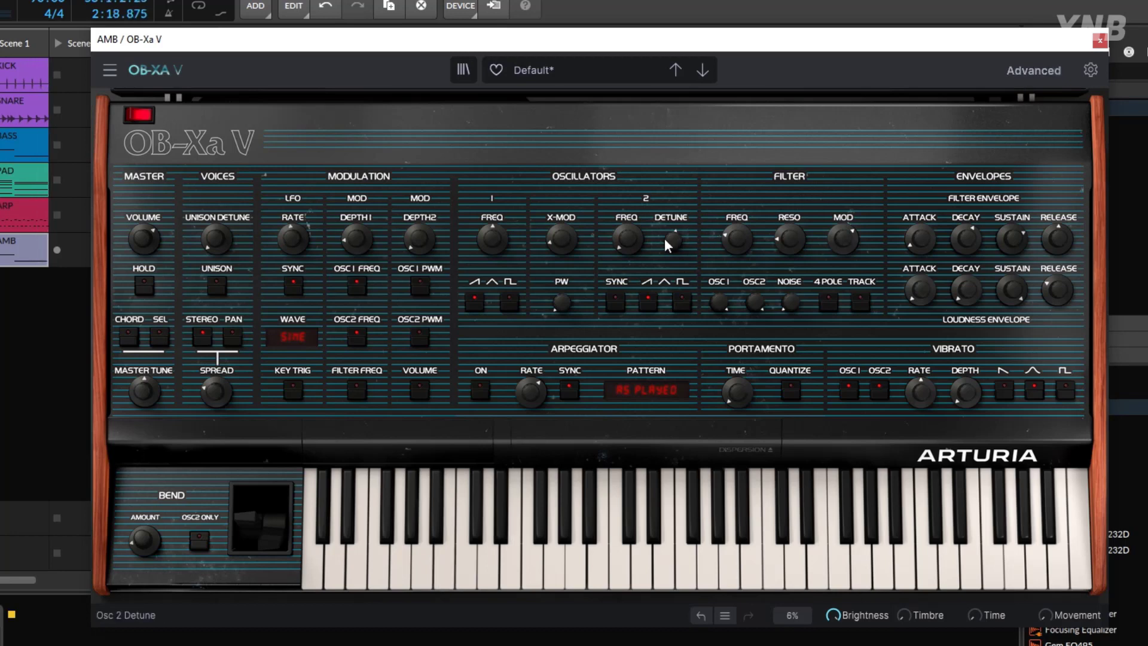
left_click_drag(657, 242, 657, 257)
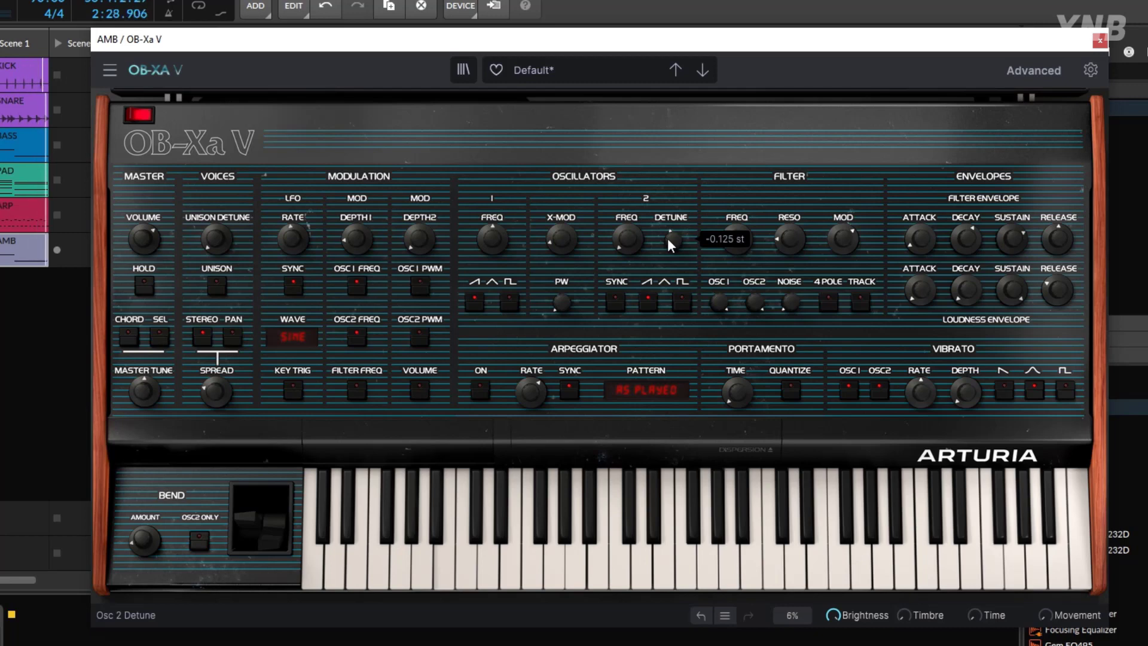
left_click_drag(668, 238, 670, 238)
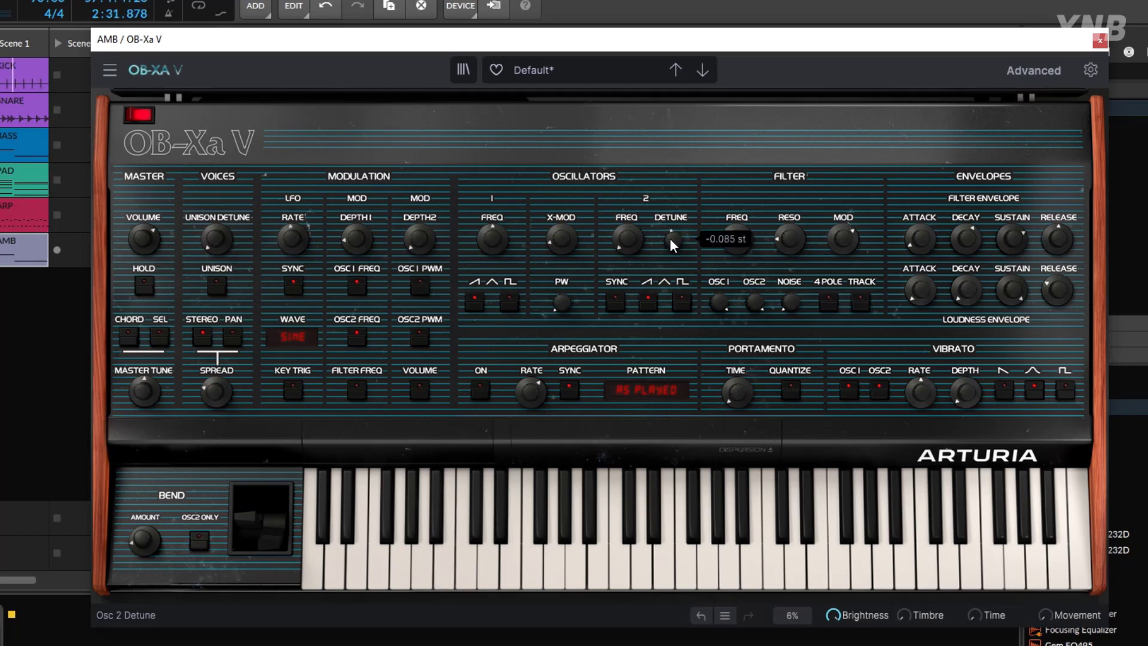
Show the advanced modulation section and assign Function 1 to Filter Freq.
left_click(1028, 70)
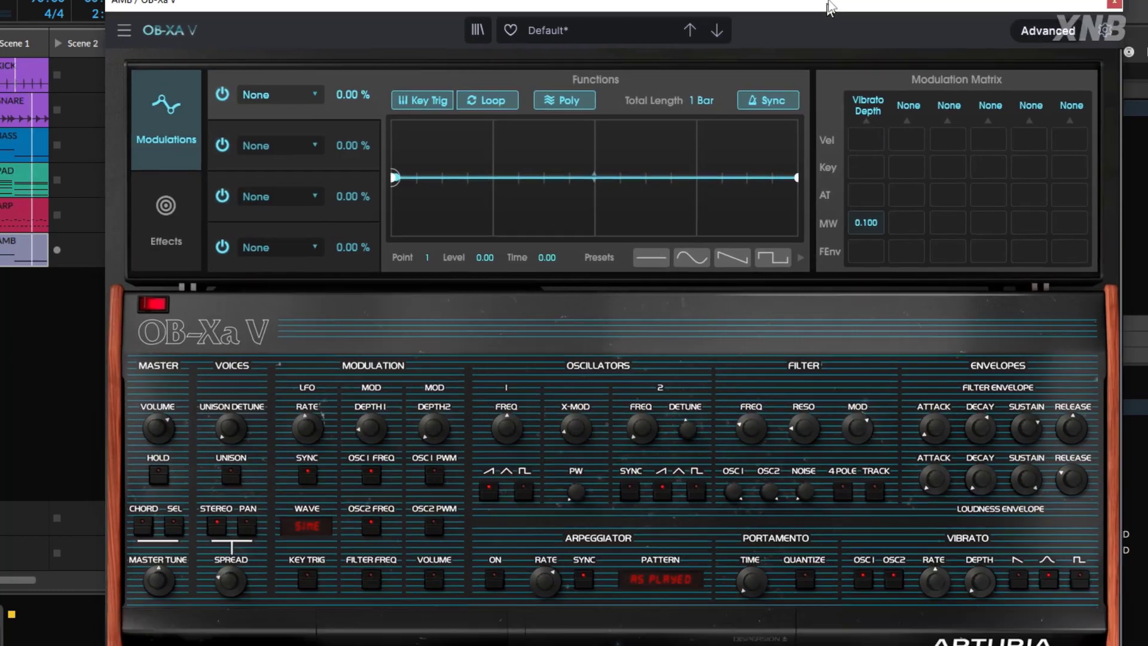
left_click_drag(828, 1, 835, 0)
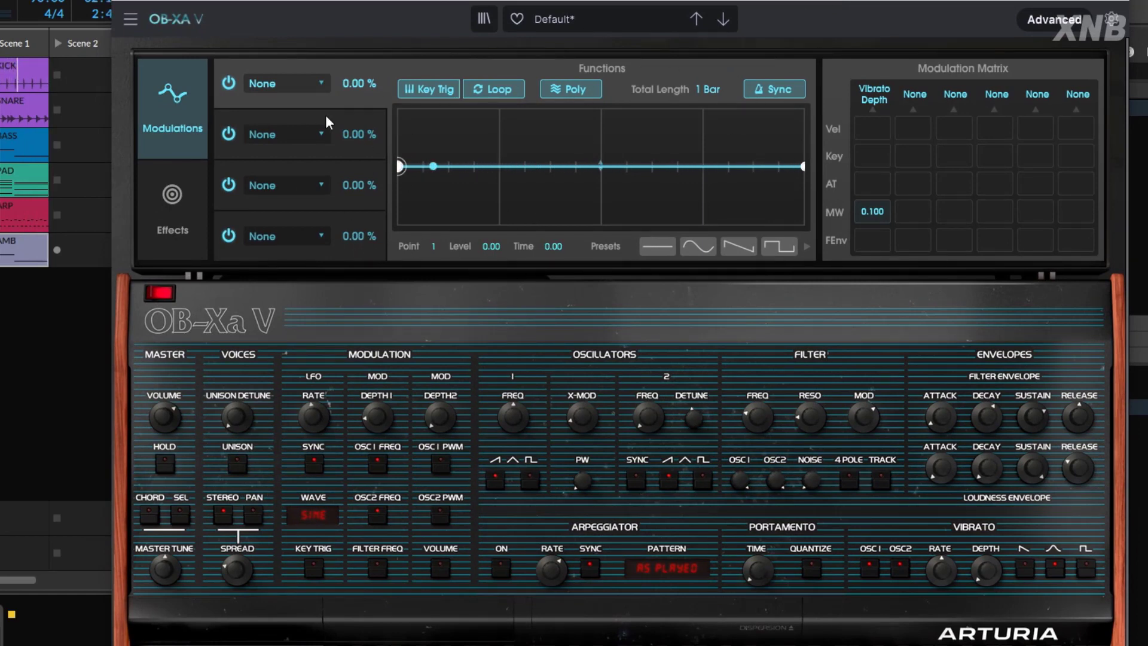
left_click(292, 83)
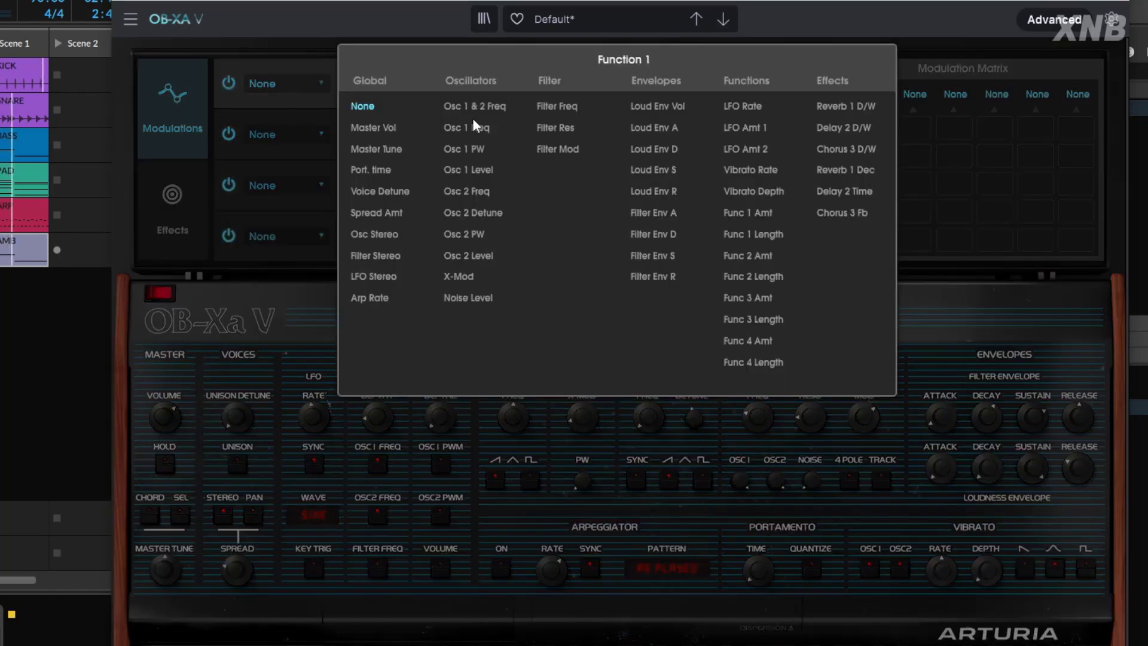
left_click(565, 106)
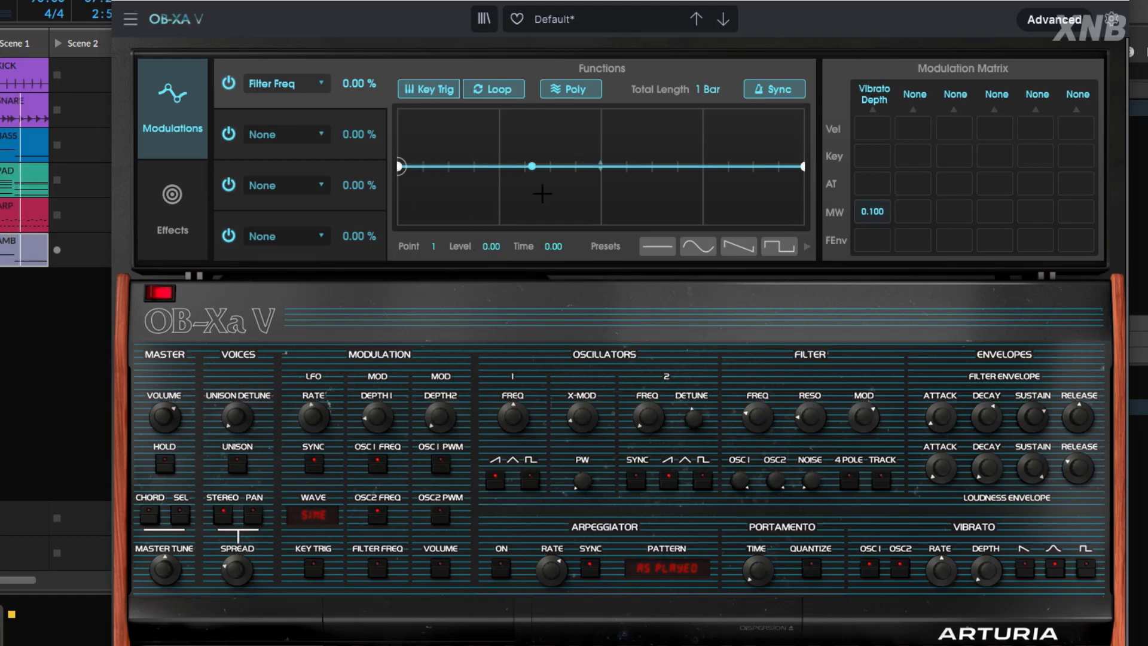
Shape Function 1 with a peak of about 0.528 at time 0.125 and a curved fall to 0.500, at 100% over 2 bars.
double_click(448, 169)
left_click_drag(448, 168, 449, 138)
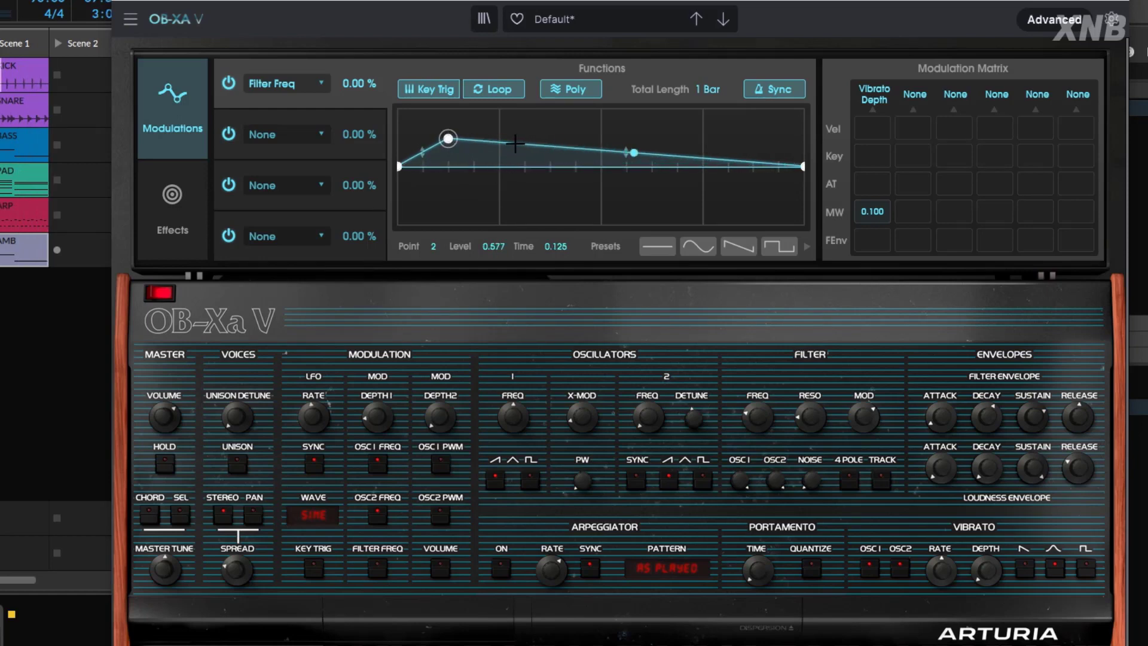
double_click(603, 154)
left_click_drag(603, 153, 600, 168)
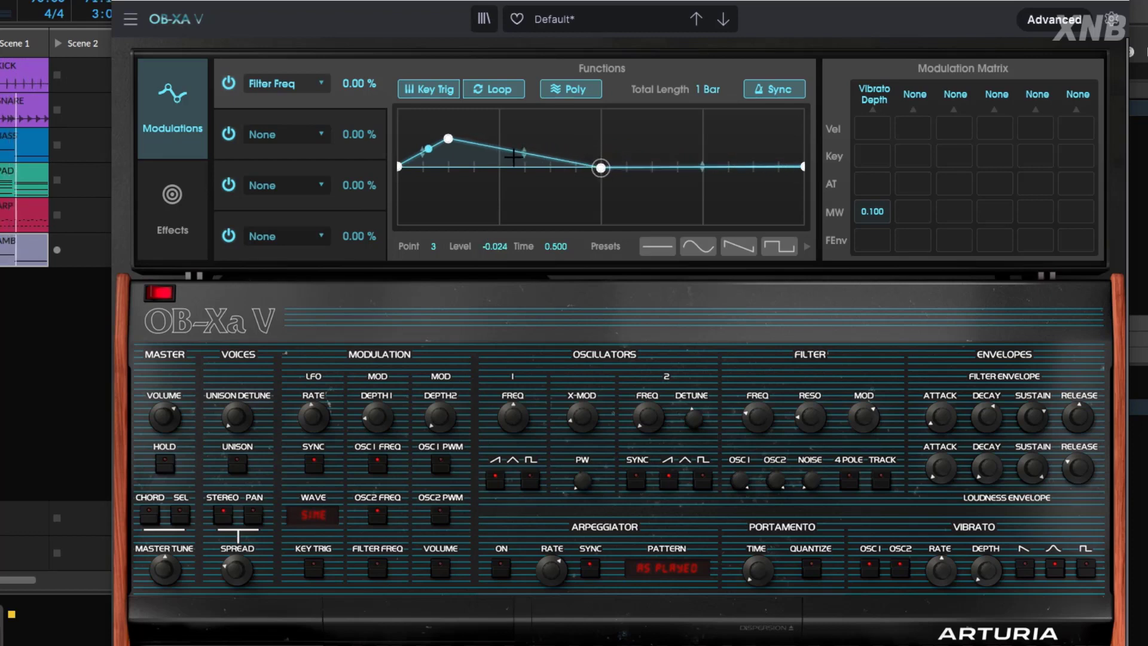
left_click_drag(523, 153, 524, 158)
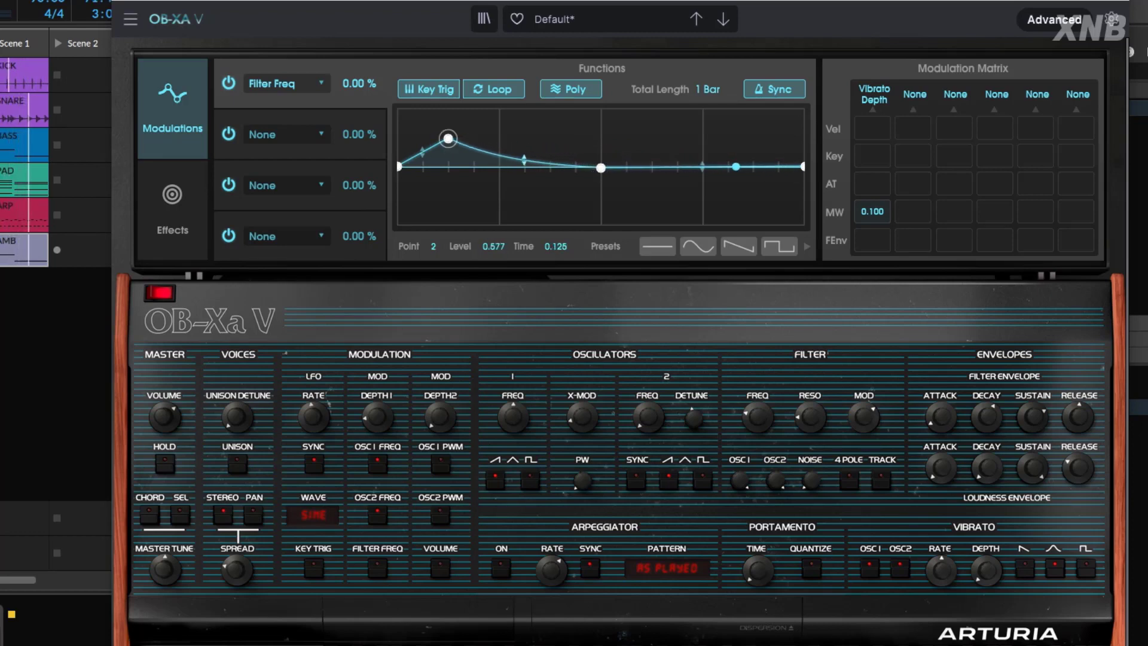
left_click_drag(451, 140, 449, 136)
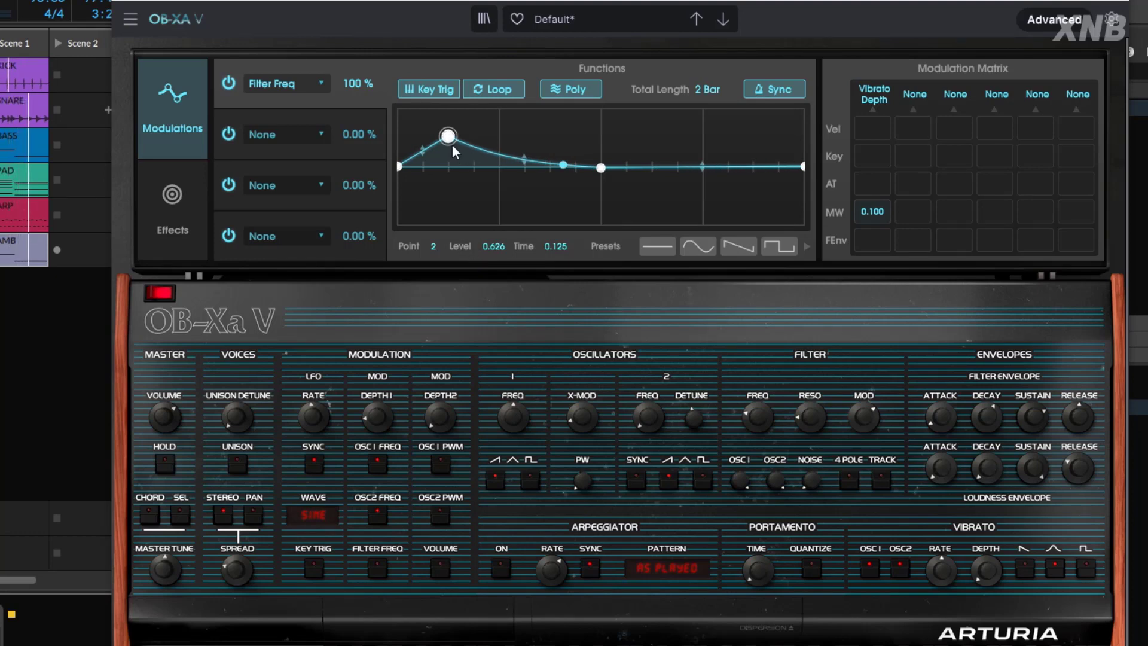
left_click_drag(452, 143, 456, 147)
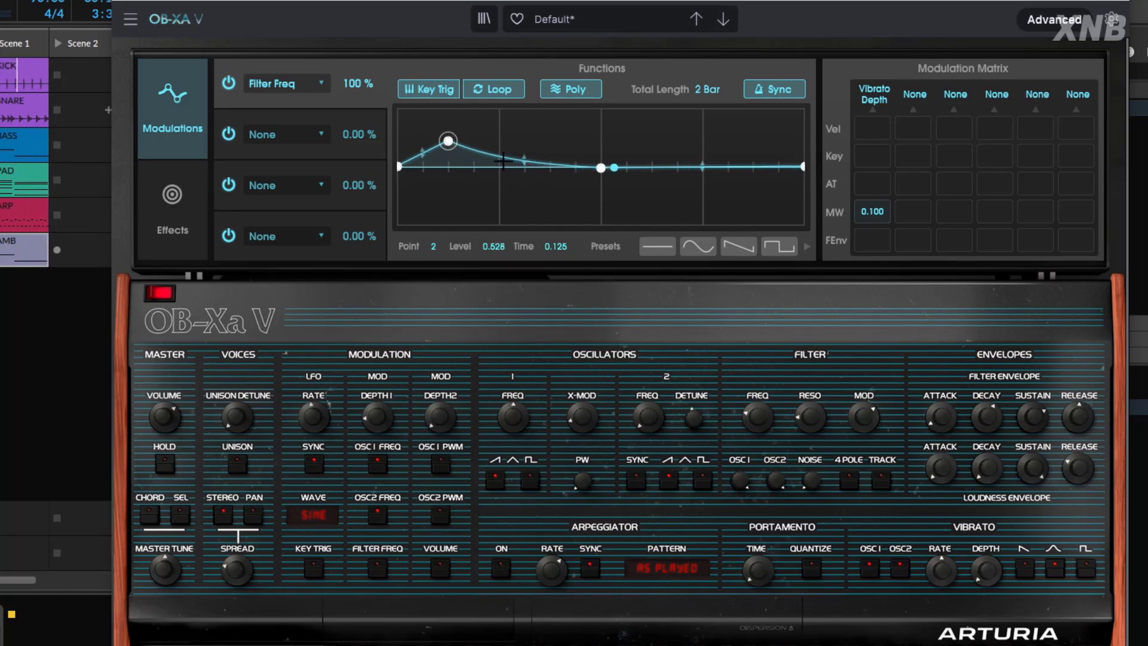
Assign Function 2 to Filter Res with an amount of 100%.
left_click(310, 136)
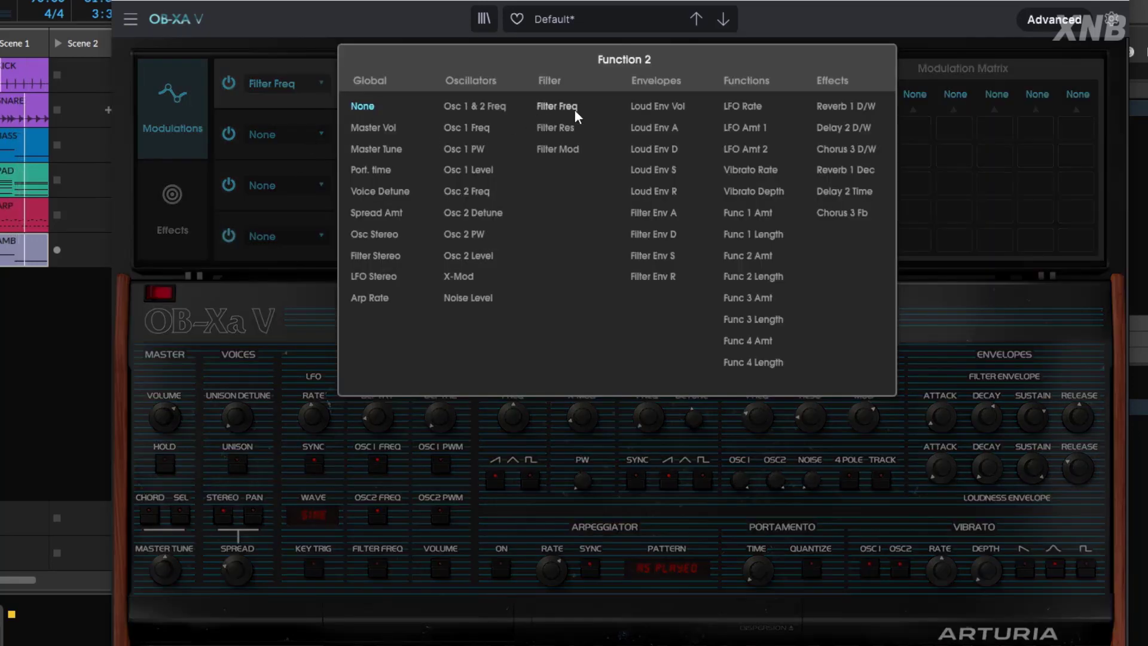
left_click(572, 126)
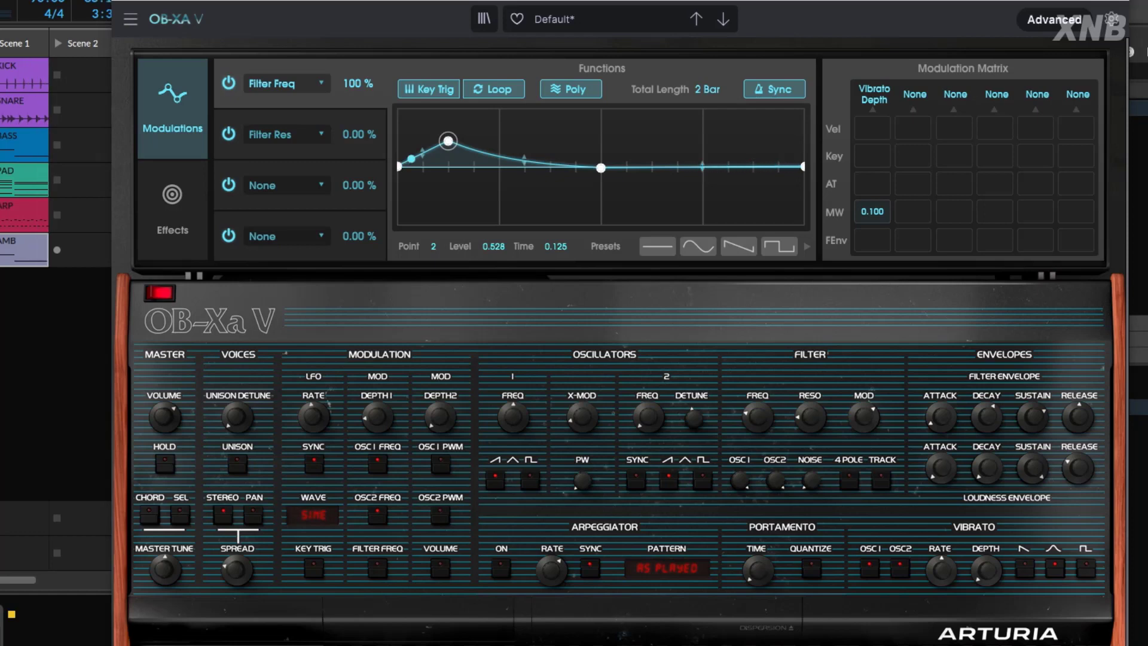
left_click(369, 119)
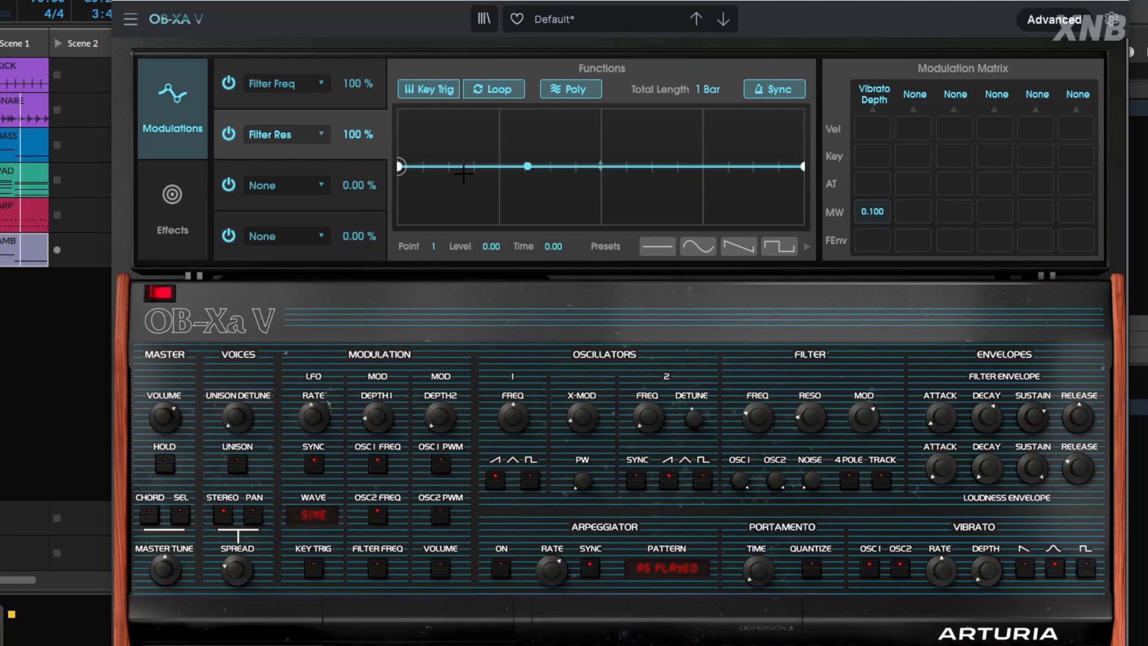
Shape Function 2 with a peak of about 0.545 at time 0.125, falling in a curve to about 0.041 at time 0.500.
double_click(448, 154)
left_click_drag(448, 153, 448, 129)
double_click(623, 145)
left_click_drag(623, 145, 600, 165)
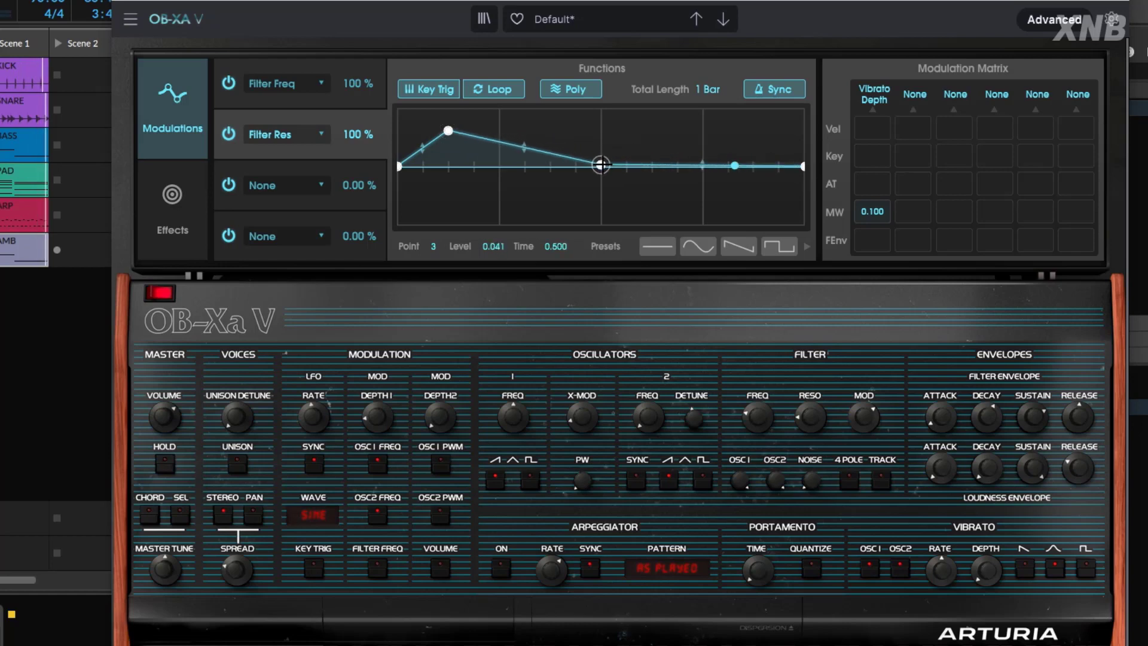
left_click_drag(524, 147, 525, 160)
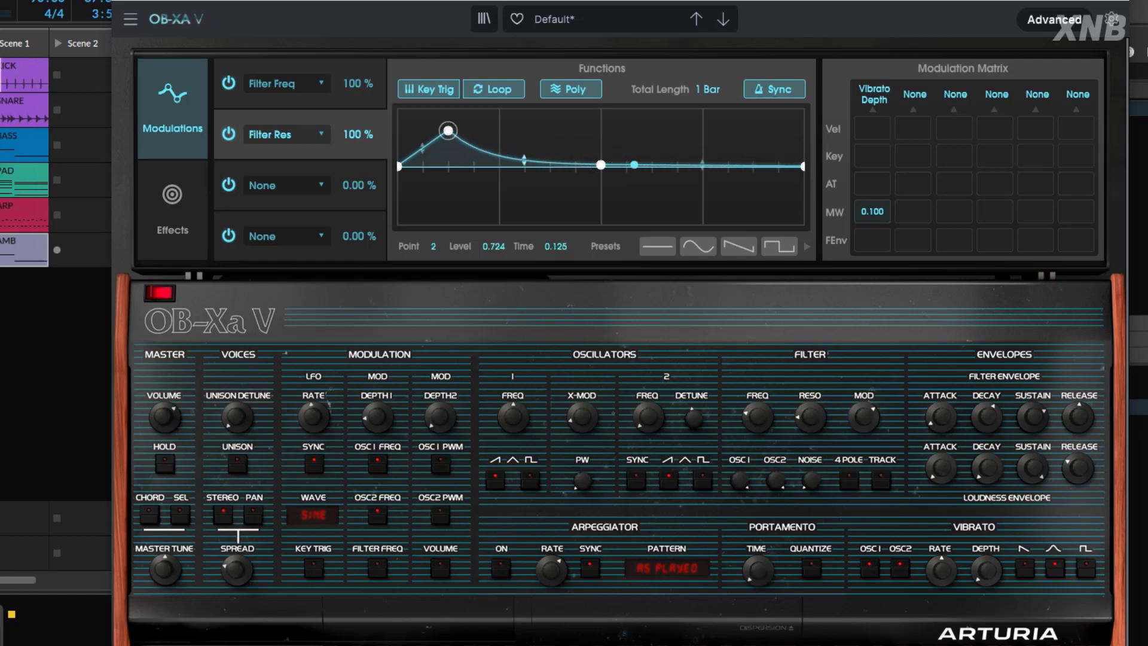
left_click_drag(449, 132, 449, 141)
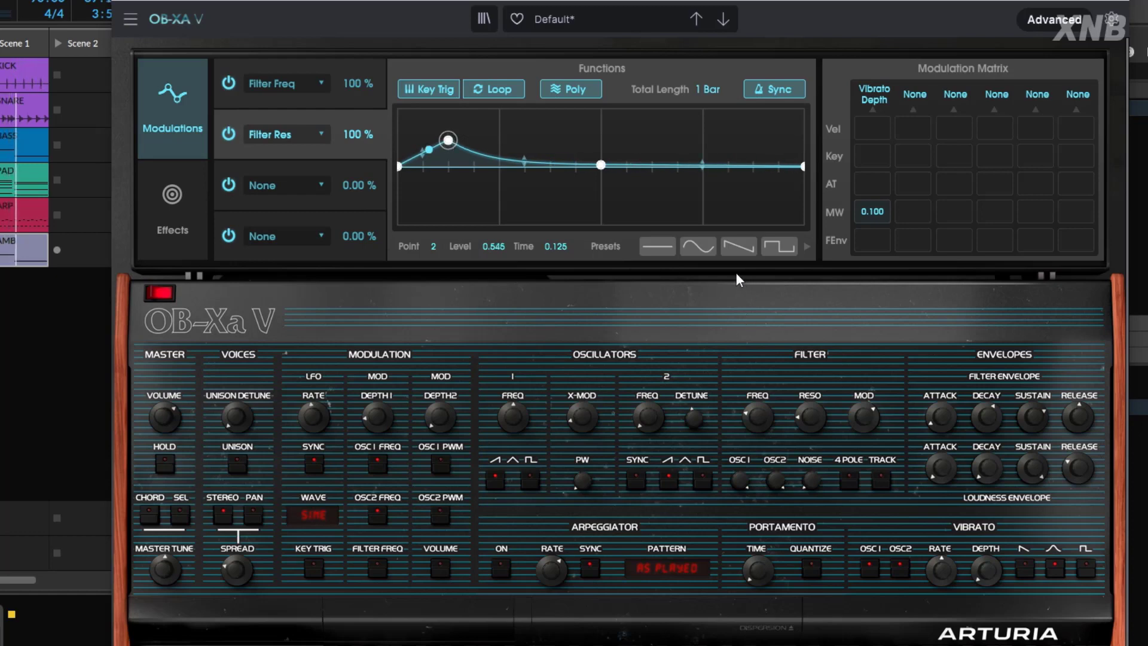
Bypass Function 1, then stretch Function 2 to 2 bars and raise its peak level to about 0.593.
left_click(227, 82)
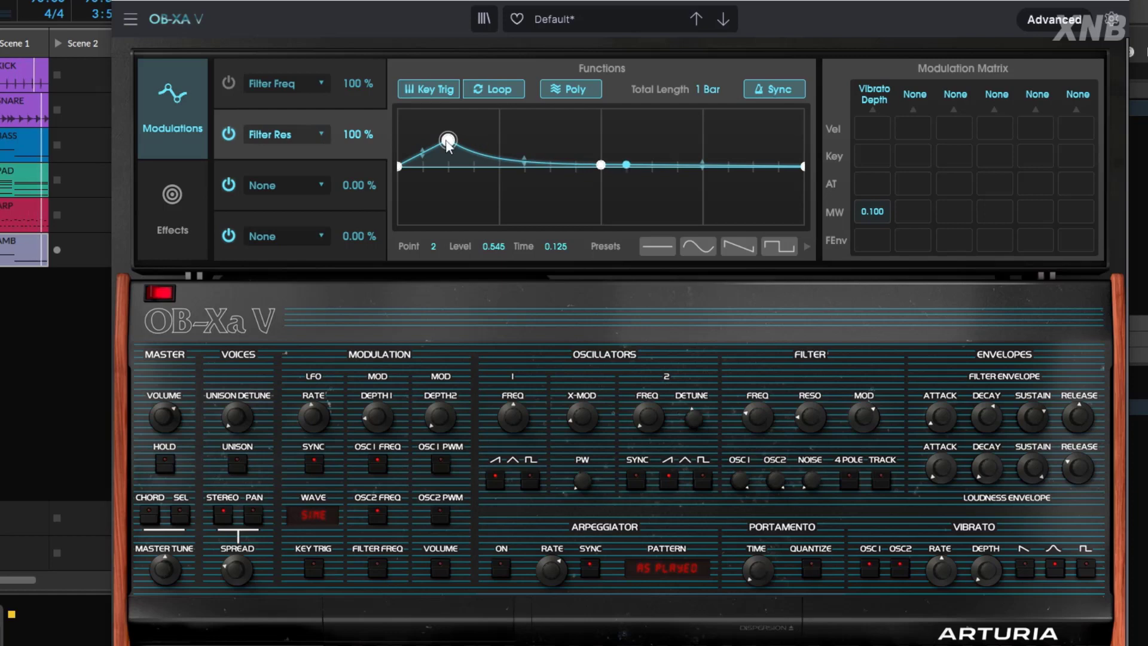
left_click_drag(446, 142, 446, 140)
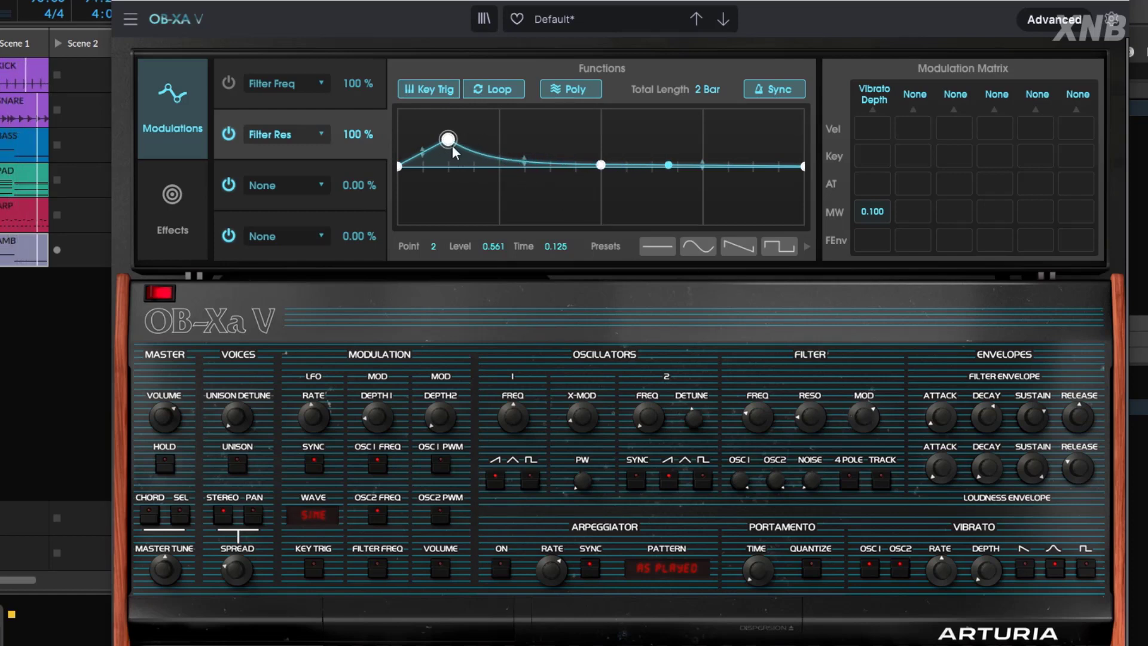
left_click_drag(452, 147, 453, 143)
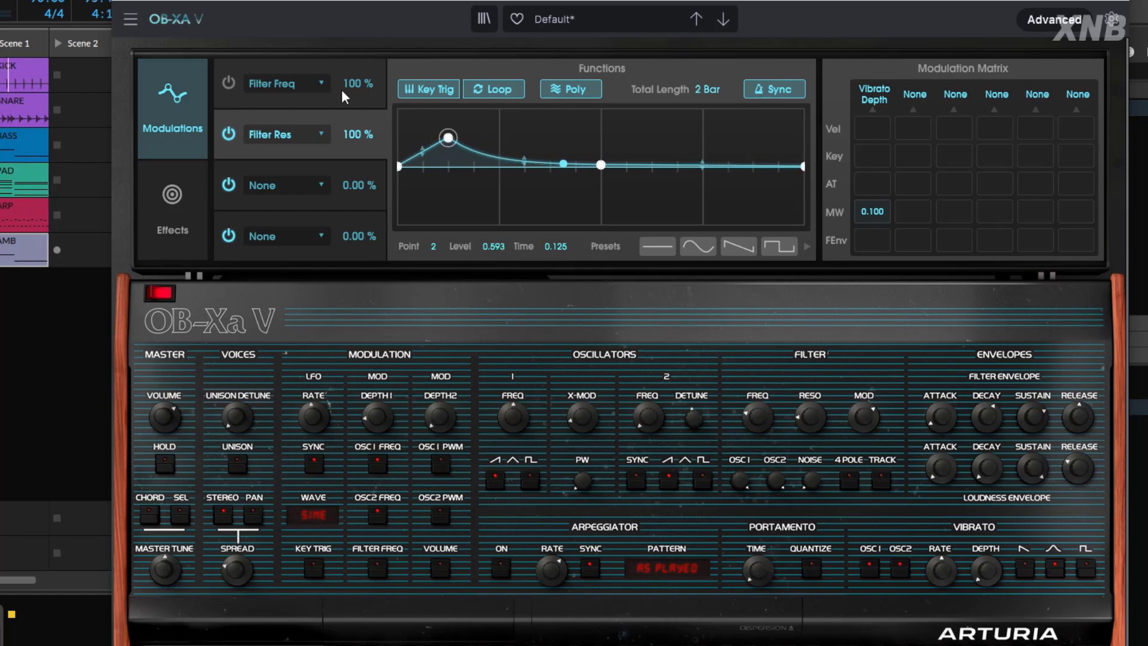
Reactivate Function 1 with its amount at 52.0%, and lower Function 2's third point to a level of about 0.008.
left_click(228, 82)
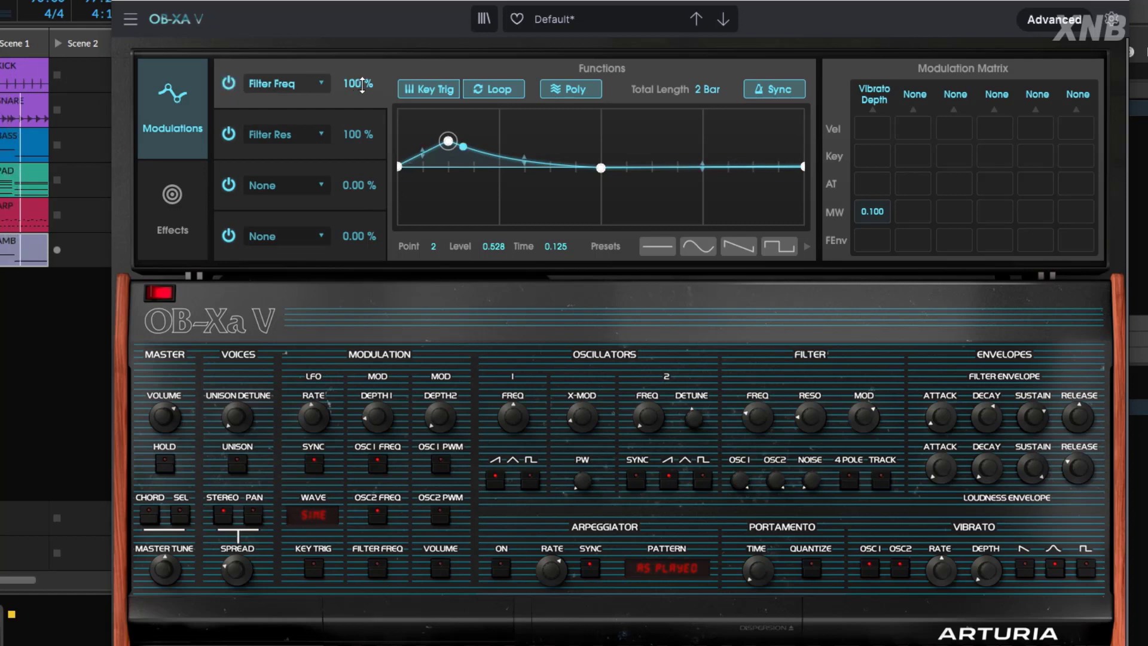
left_click_drag(361, 85, 362, 109)
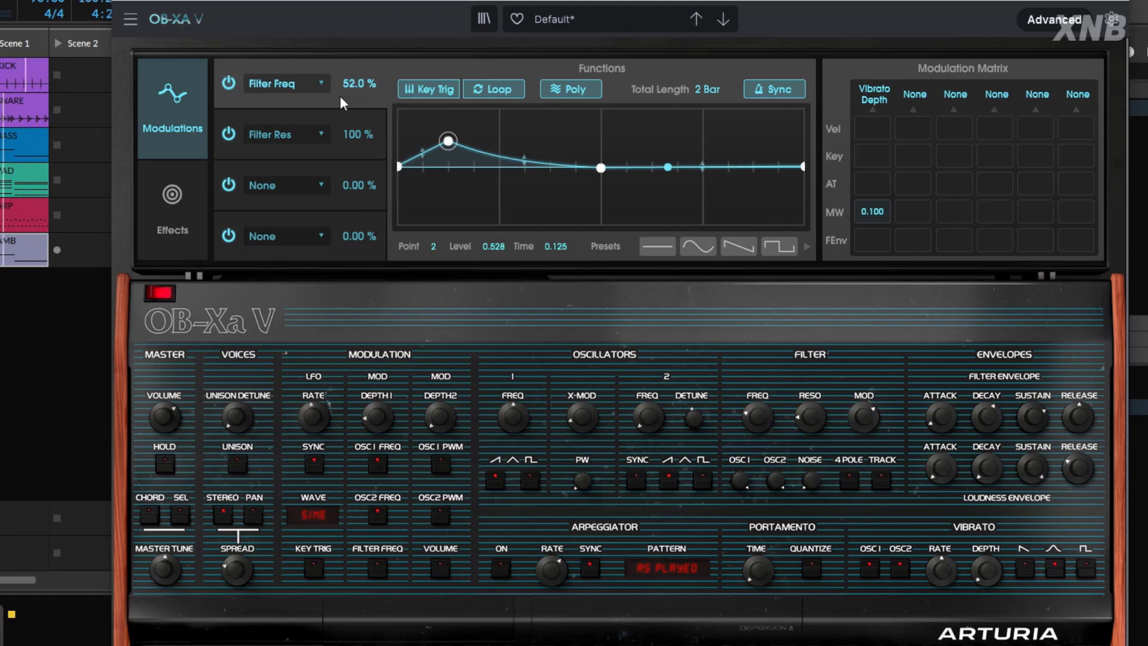
left_click(344, 117)
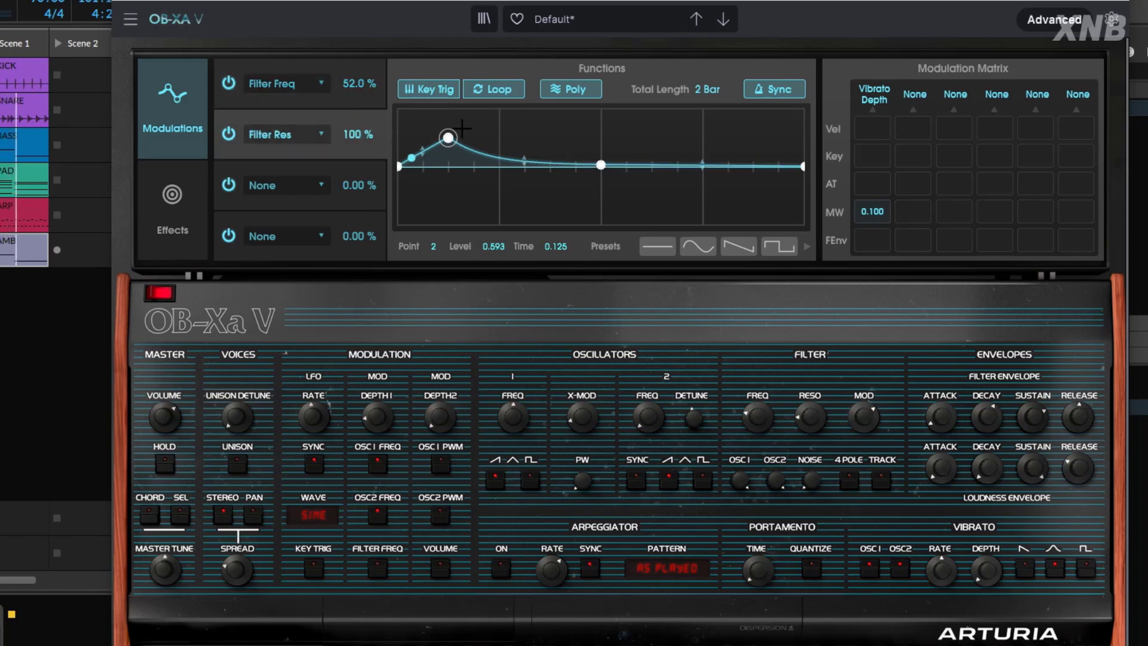
left_click(600, 165)
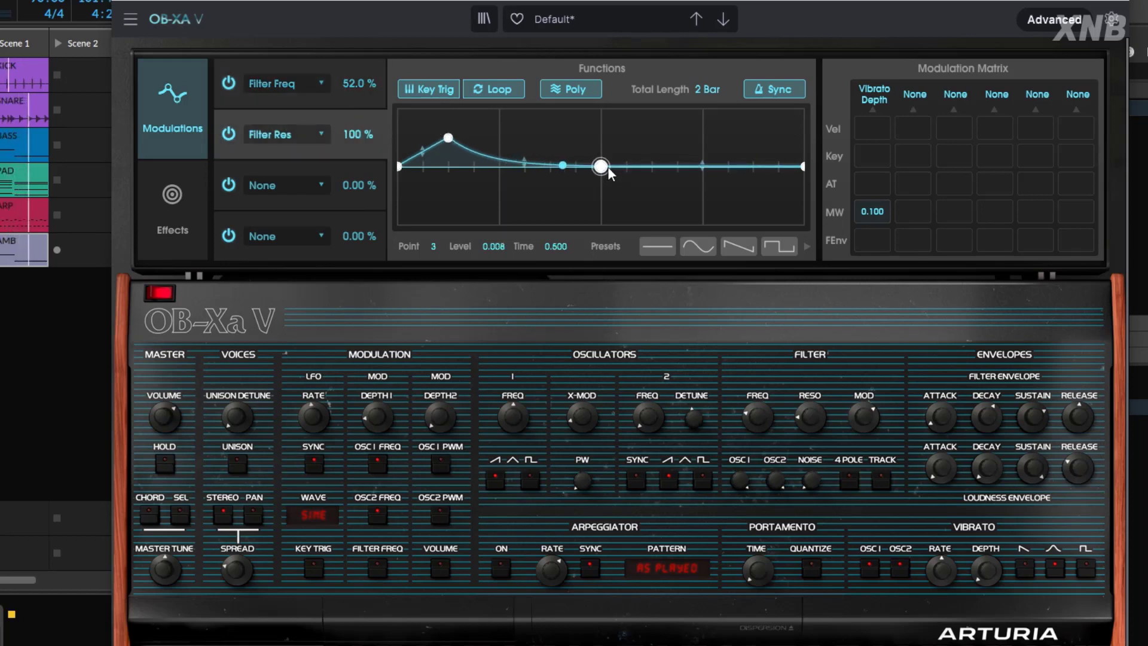
left_click(306, 98)
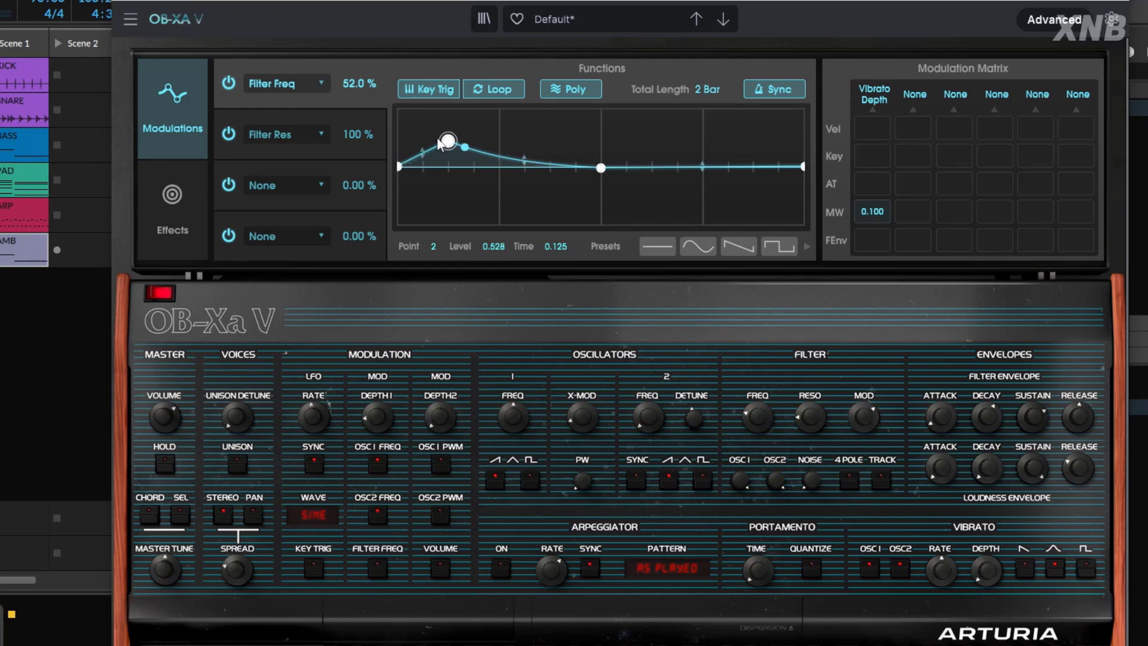
Move the peak point of Function 1 earlier, to time 0.094 at level 0.528.
left_click_drag(437, 143, 433, 142)
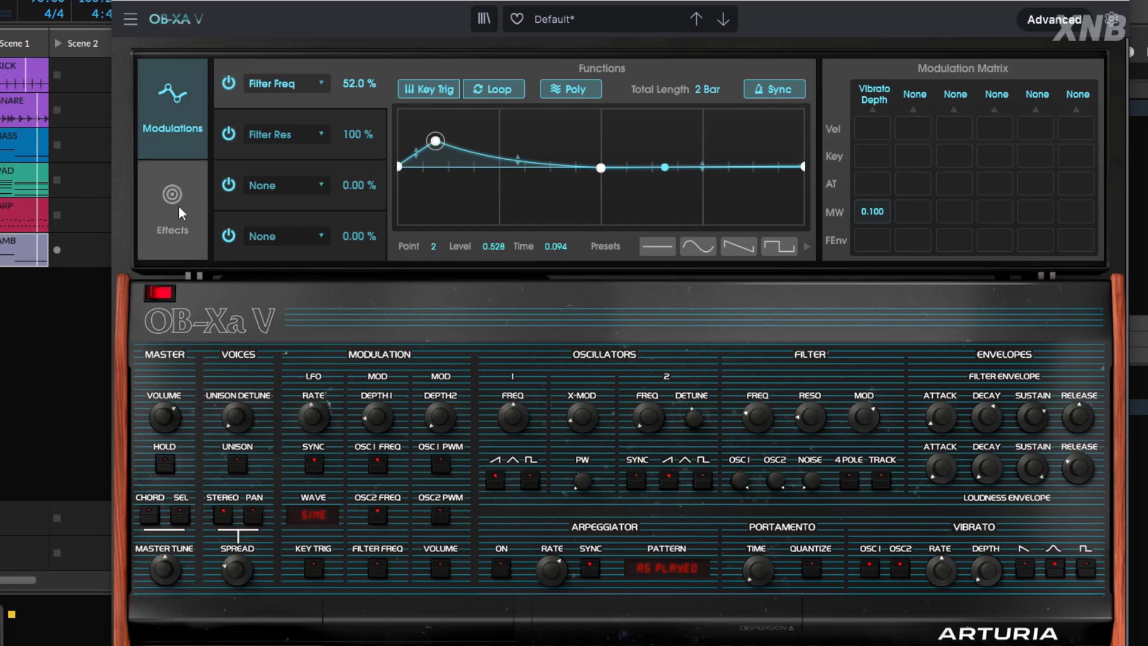
Load Chorus as Effect 1, set Effect 2 to None, and load Reverb as Effect 3.
left_click(180, 205)
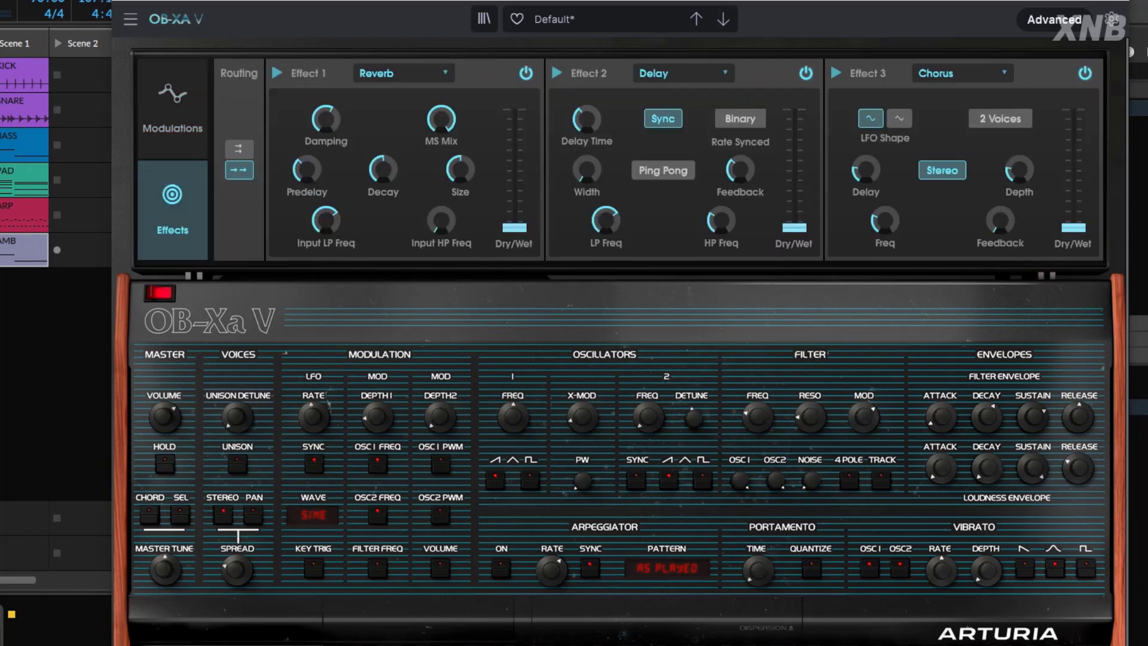
left_click(691, 79)
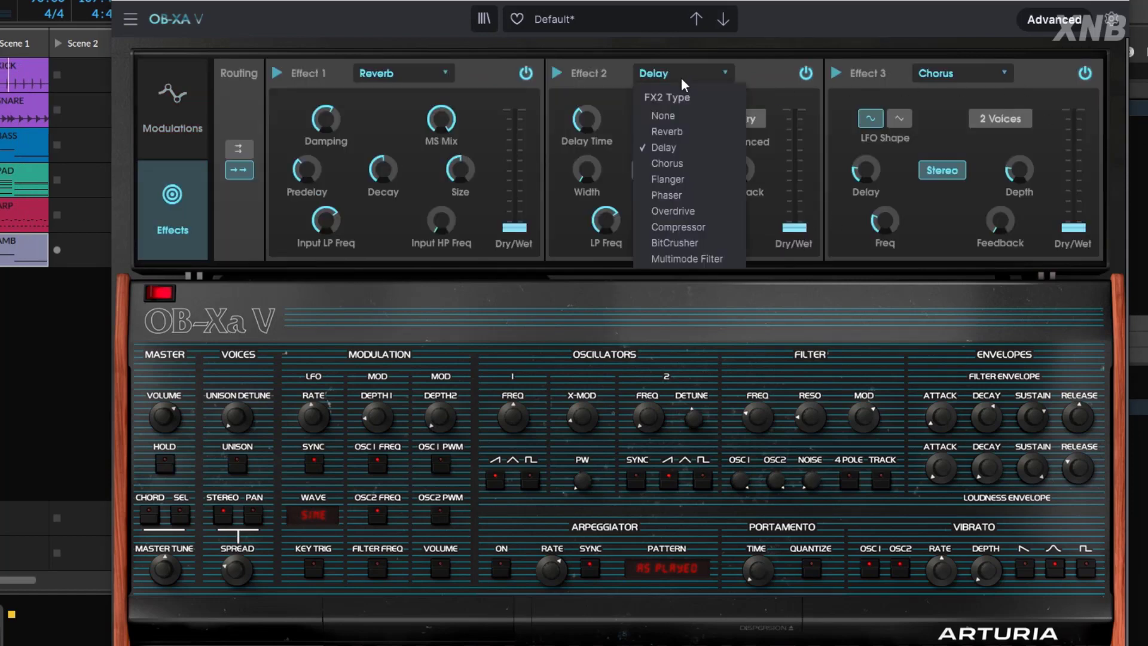
left_click(672, 120)
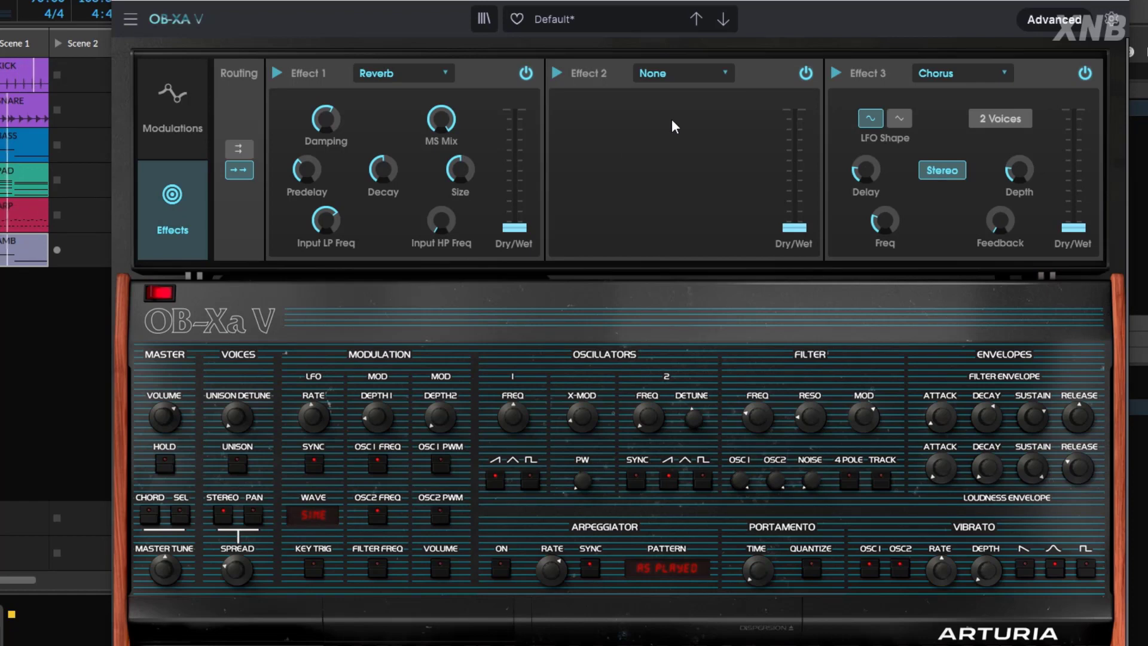
left_click(414, 74)
left_click(389, 163)
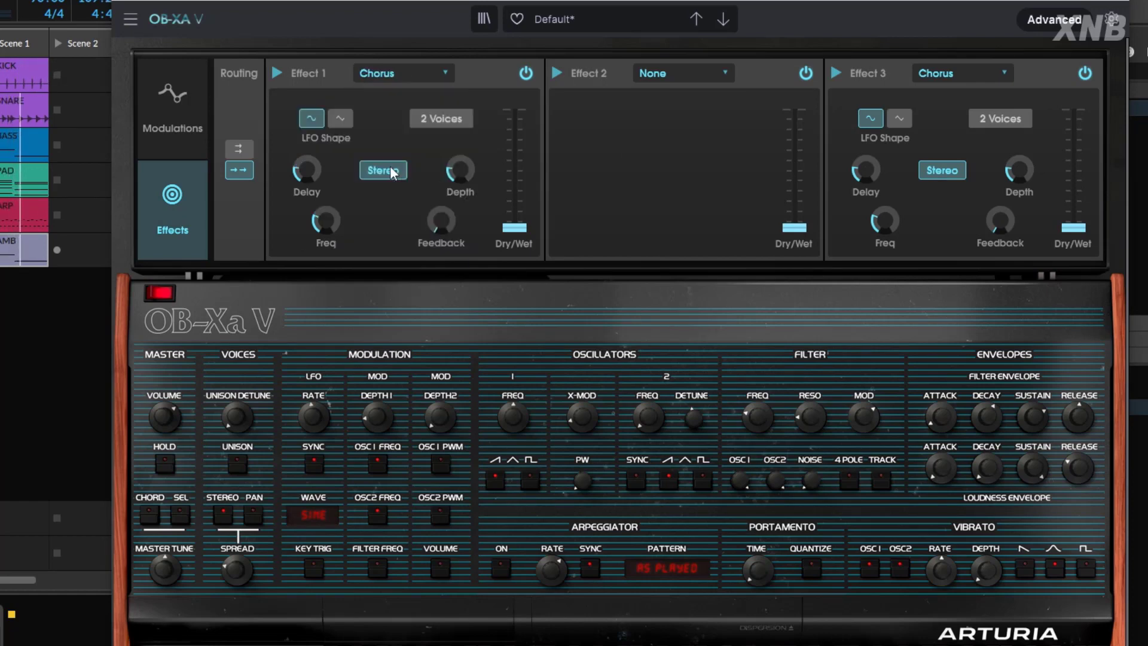
left_click(960, 78)
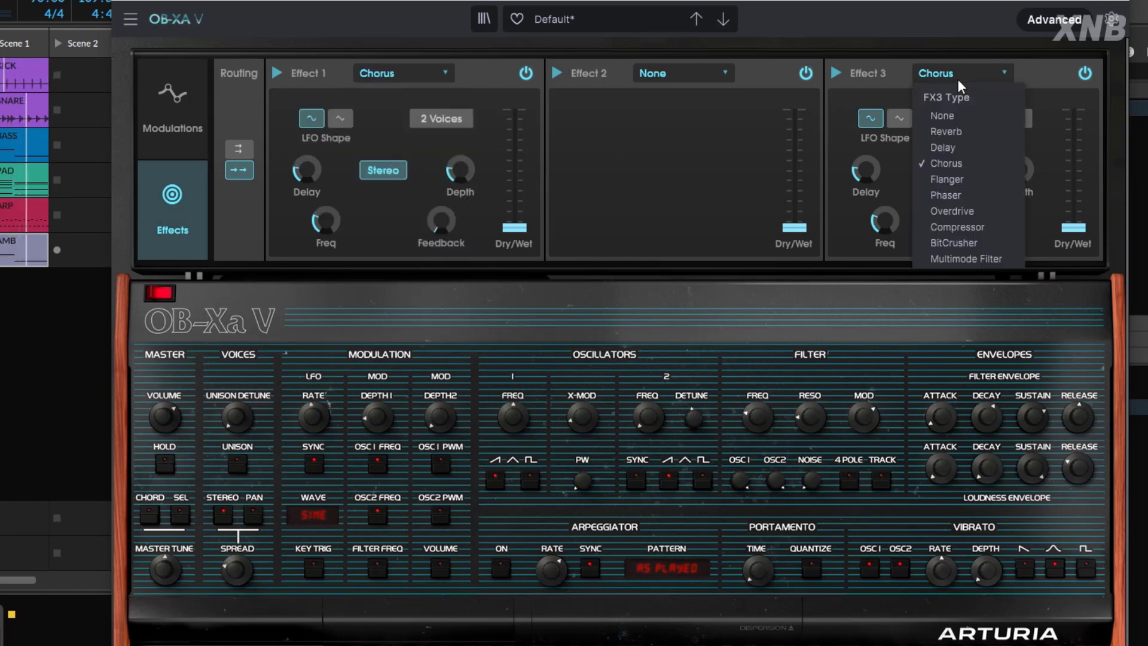
left_click(953, 132)
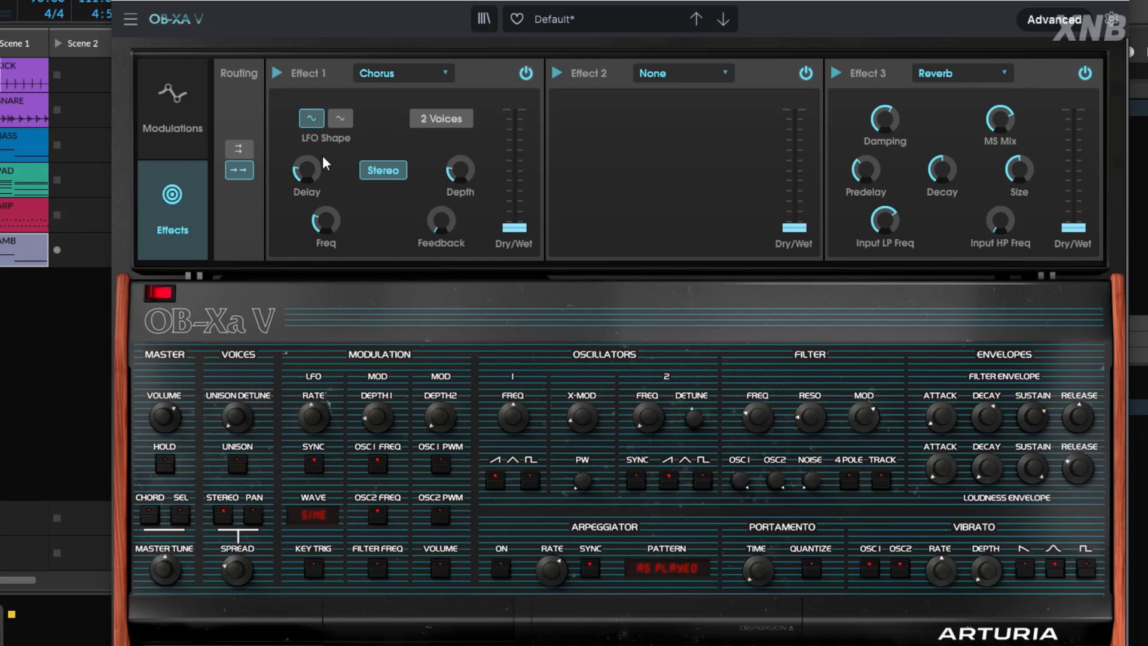
Raise the Chorus dry/wet slightly and the Reverb dry/wet to about 0.3.
mouse_move(525, 226)
left_mouse_down()
mouse_move(525, 200)
mouse_move(515, 209)
left_mouse_up()
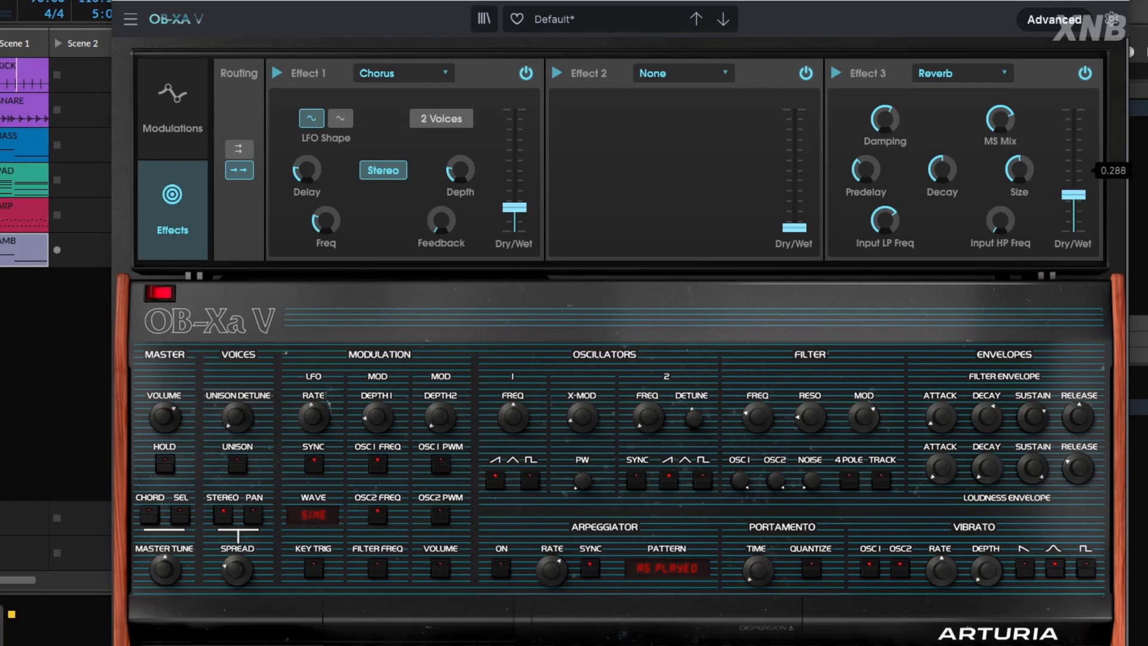
left_click_drag(1073, 194, 1073, 191)
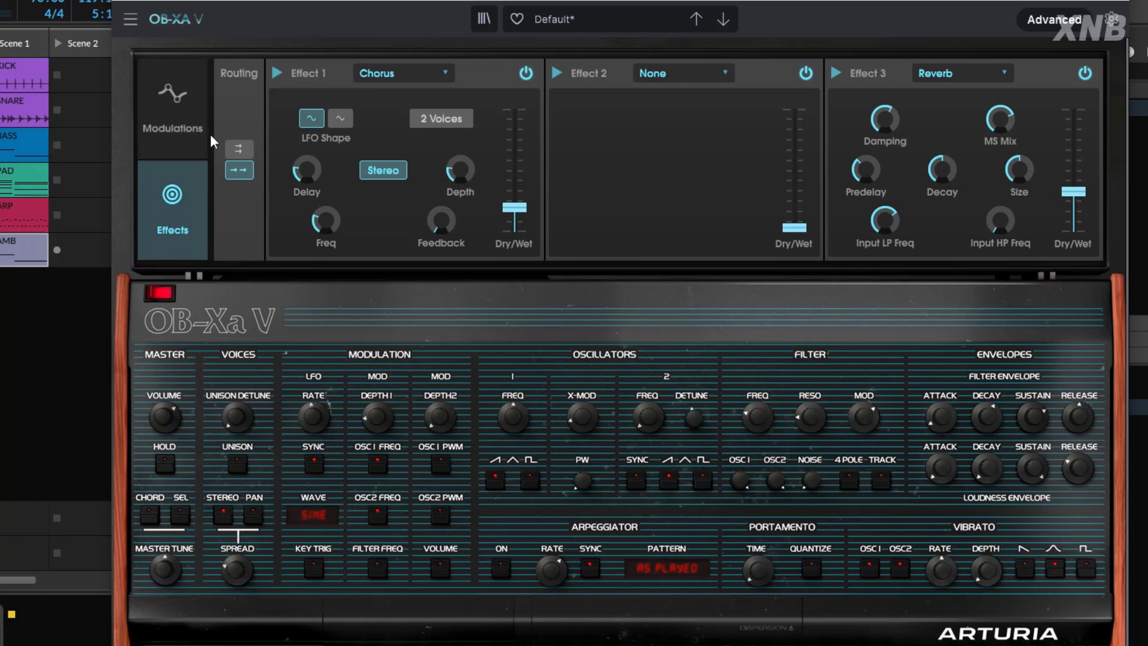
Reduce Function 1's Filter Freq amount to 44.8% and set the voice Spread to about 0.496.
left_click(184, 113)
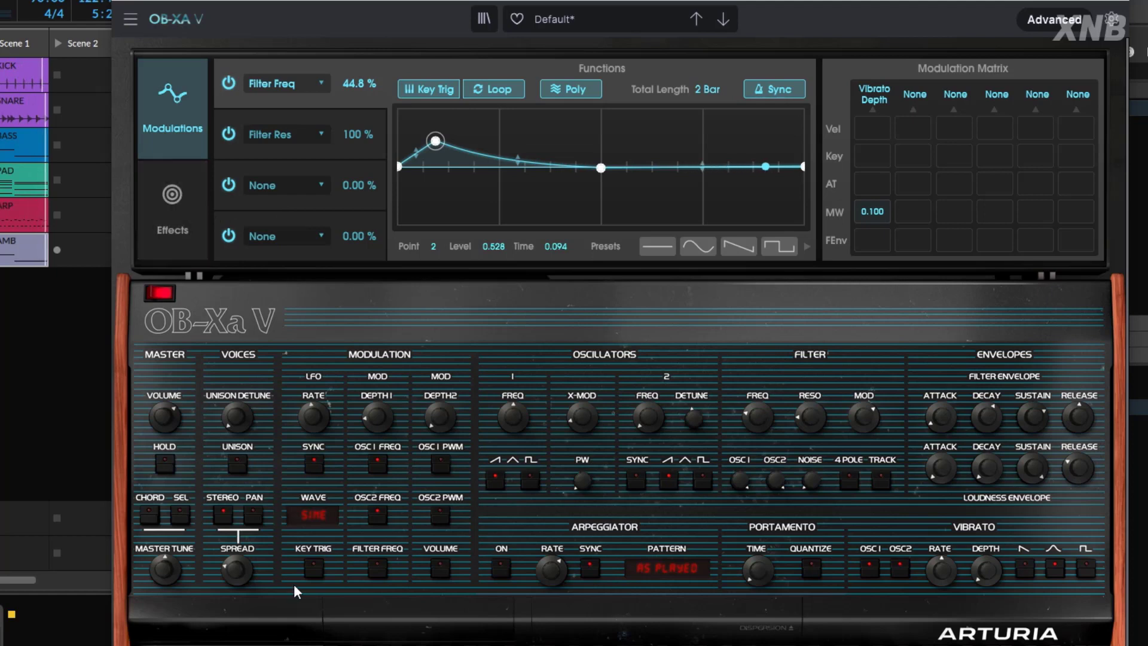
mouse_move(239, 575)
left_click_drag(239, 577, 239, 530)
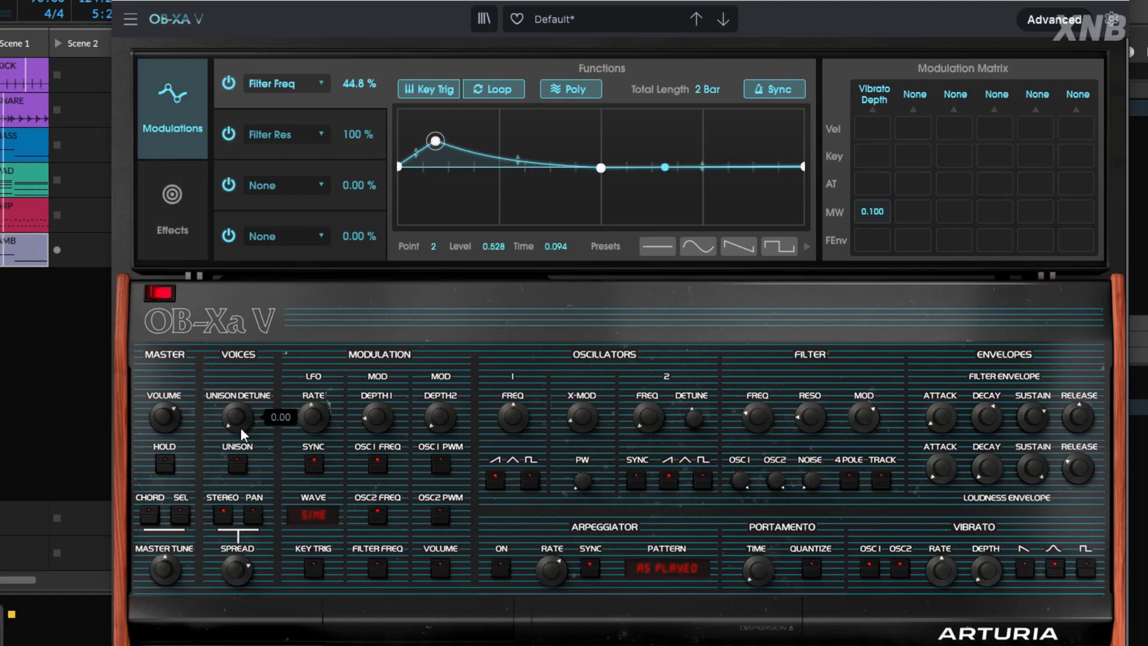
mouse_move(245, 569)
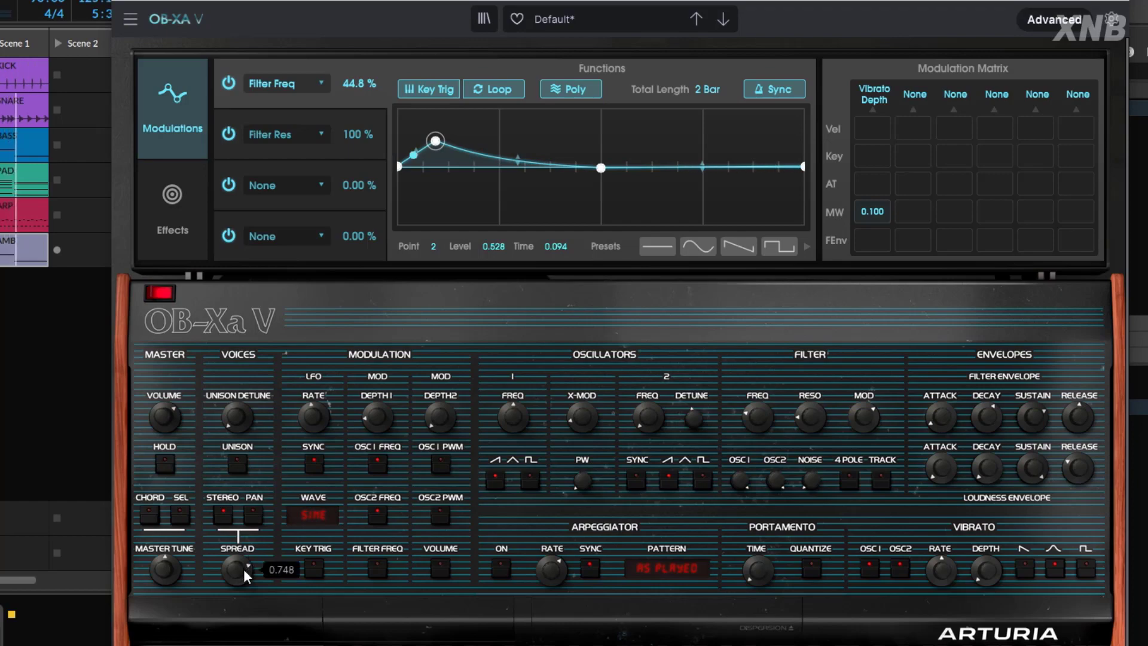
left_click_drag(243, 569, 242, 628)
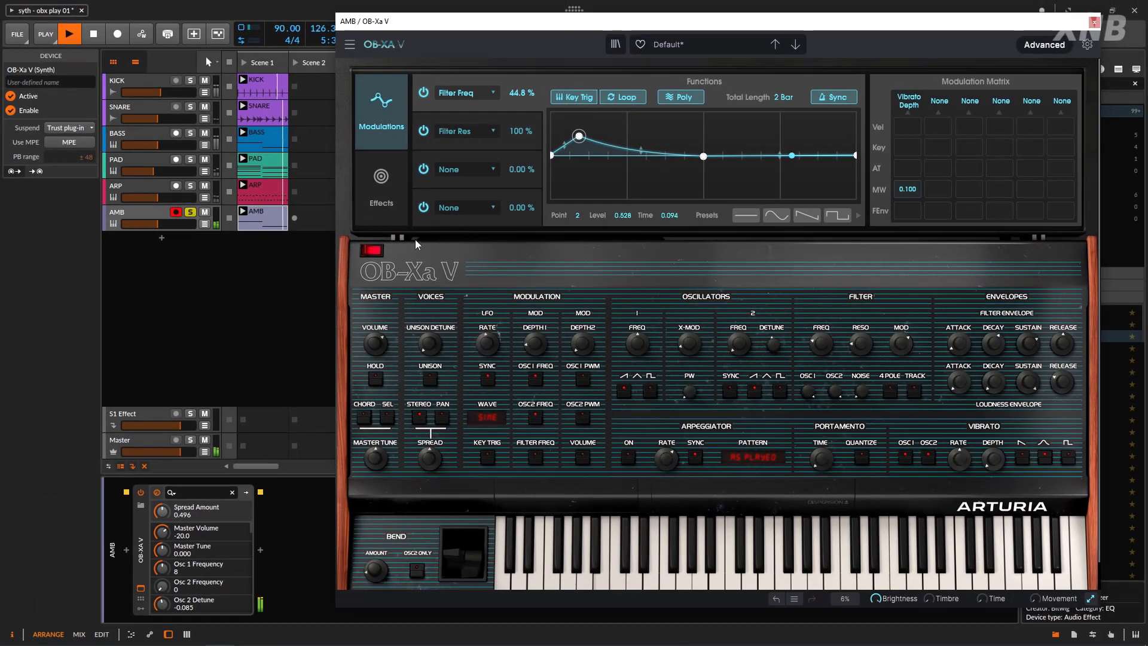
Set the Chorus dry/wet in Effect 1 to about 0.244.
left_click(172, 204)
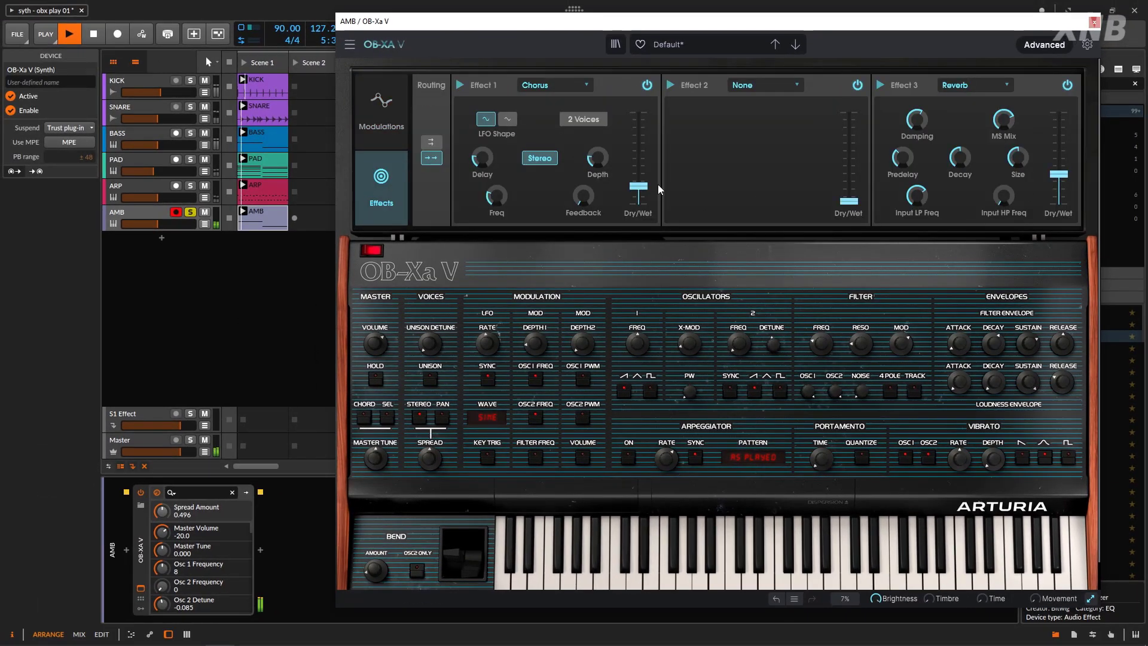
left_click_drag(645, 190, 639, 179)
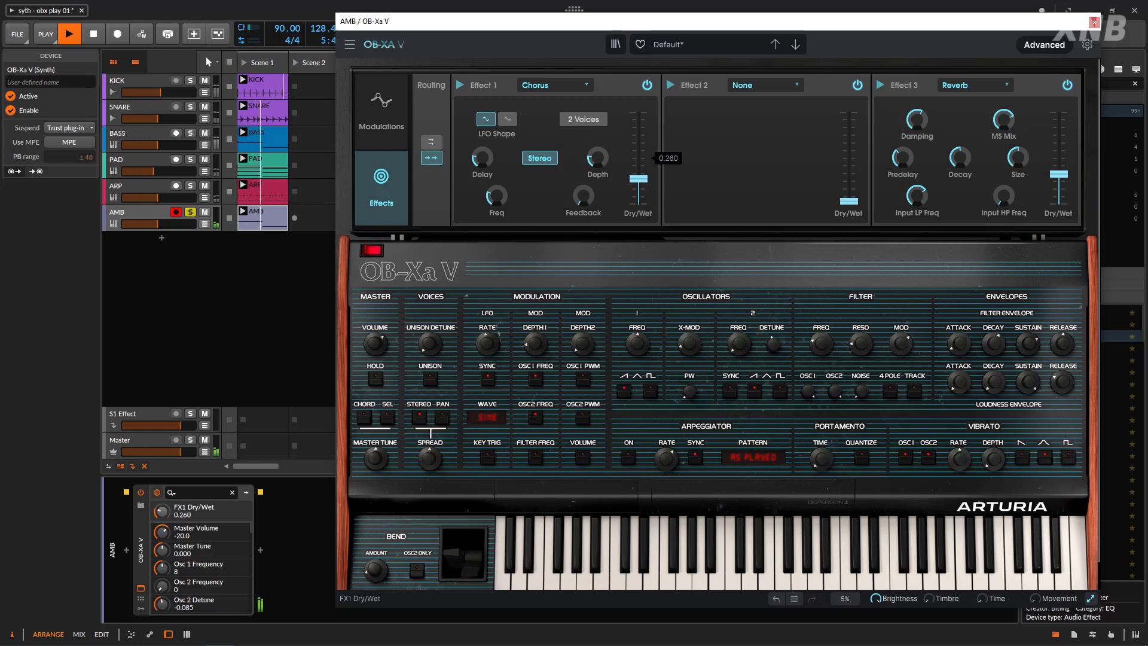
left_click_drag(638, 179, 639, 180)
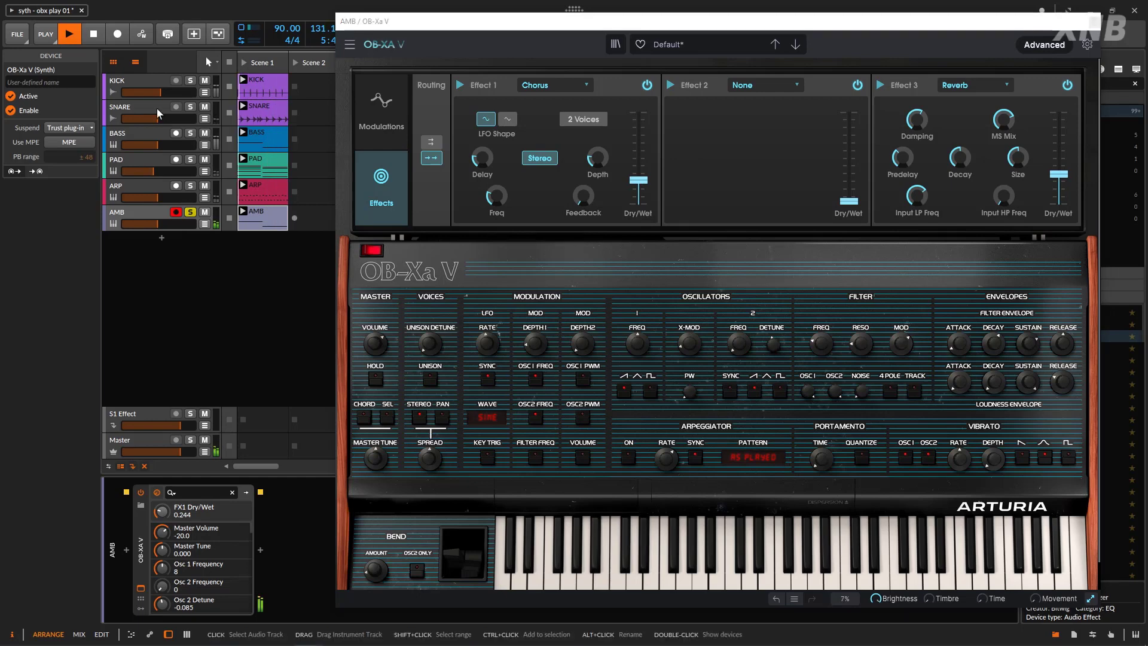
Compare the AMB track in the full mix with its soloed sound while reviewing its modulation functions.
left_click(146, 220)
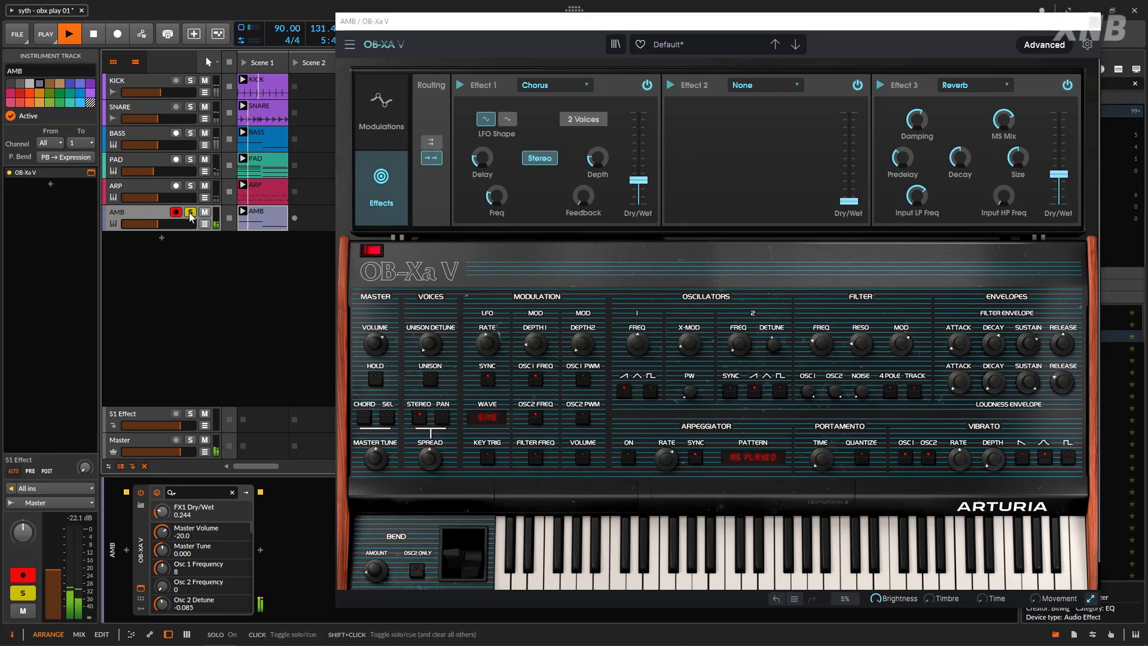
left_click(187, 215)
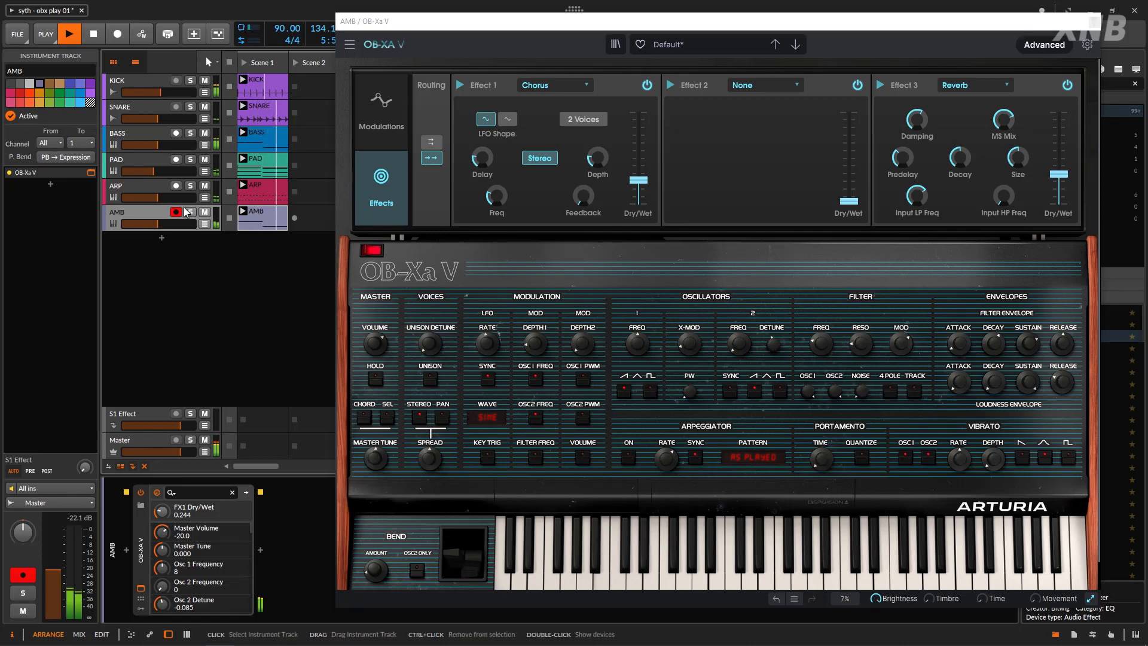
left_click(394, 117)
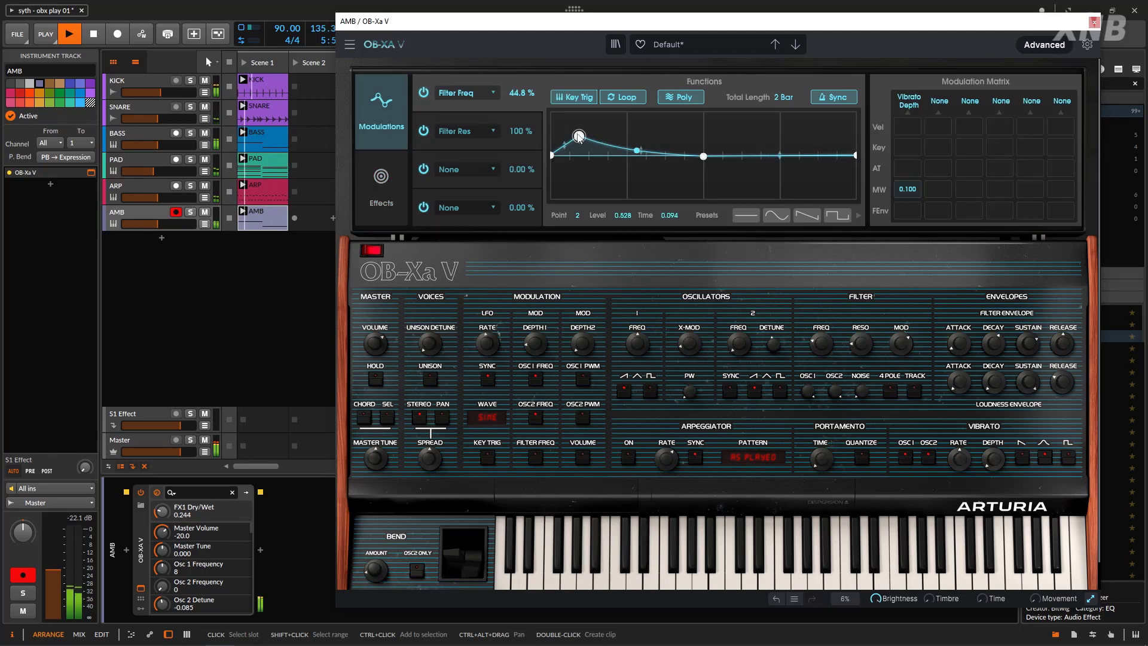
left_click(190, 214)
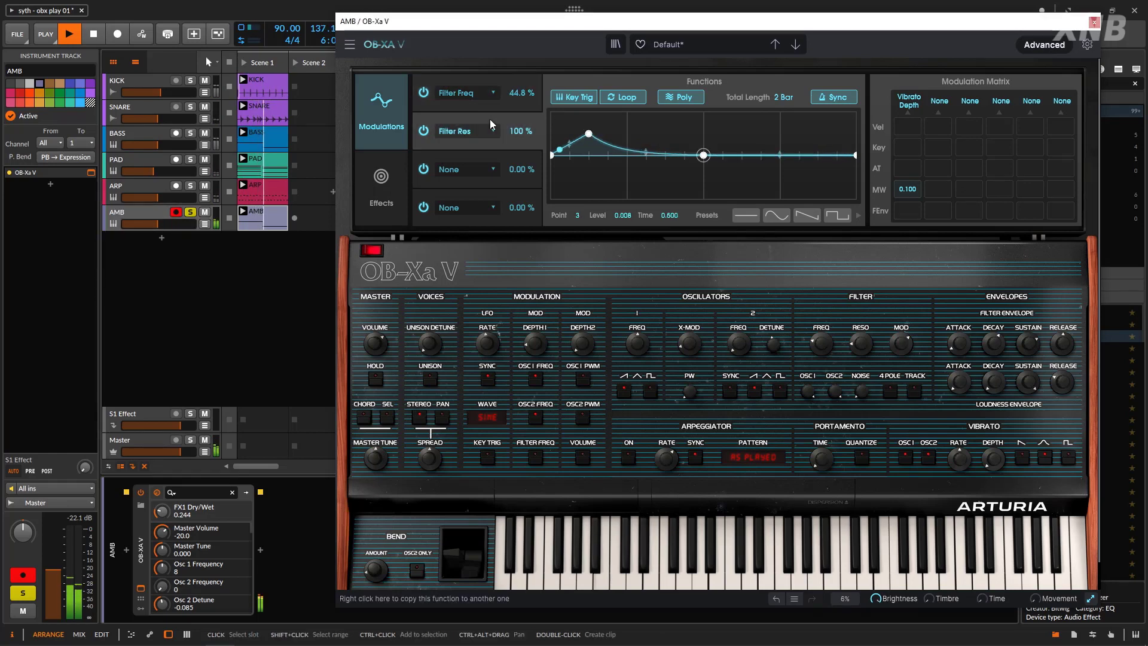
Set the Reverb dry/wet in Effect 3 to 0.300.
left_click(381, 180)
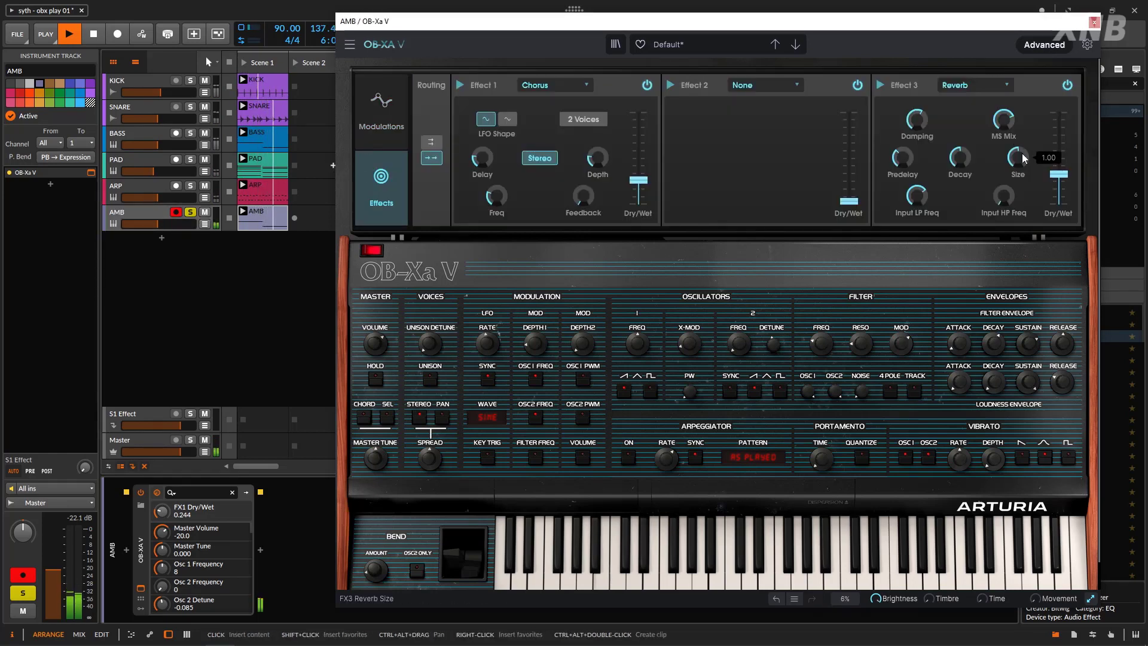
mouse_move(1059, 174)
left_mouse_down()
mouse_move(1058, 135)
mouse_move(1059, 177)
left_mouse_up()
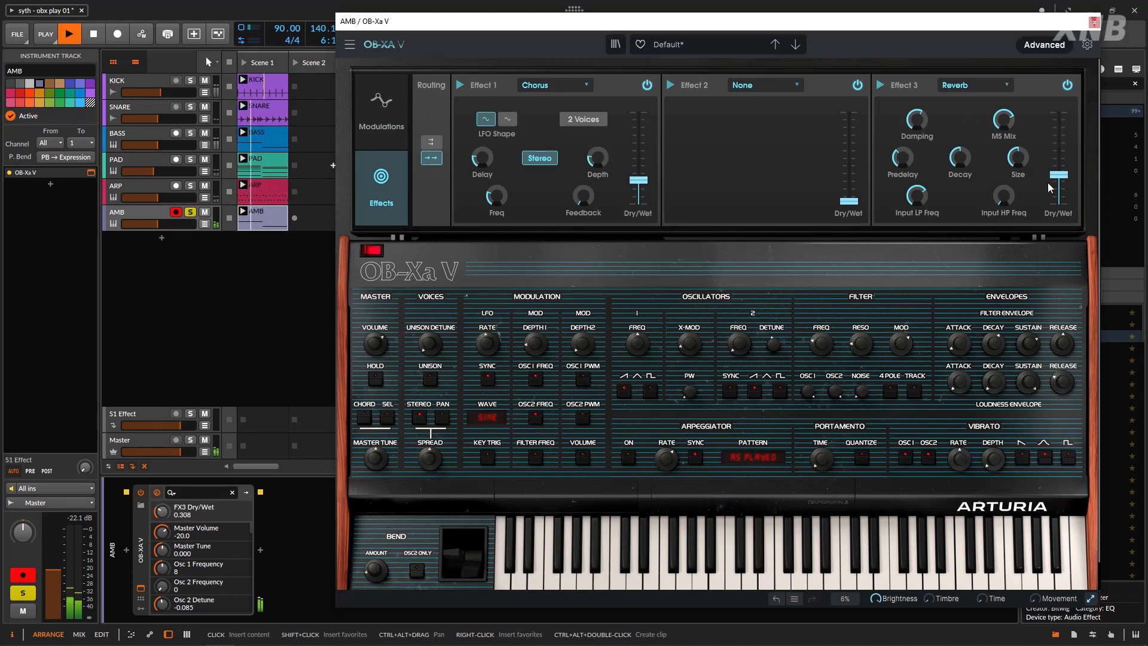
left_click_drag(1059, 175, 1059, 175)
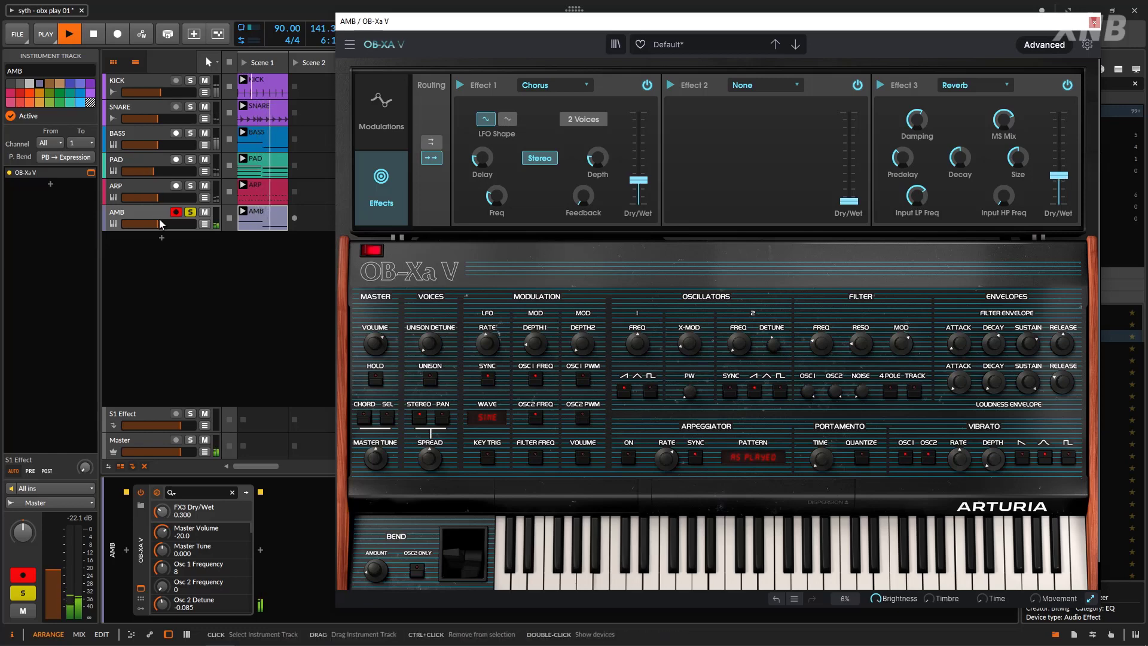
Lower the AMB track's volume slightly and unsolo the track.
left_click(139, 228)
left_click_drag(139, 227, 133, 228)
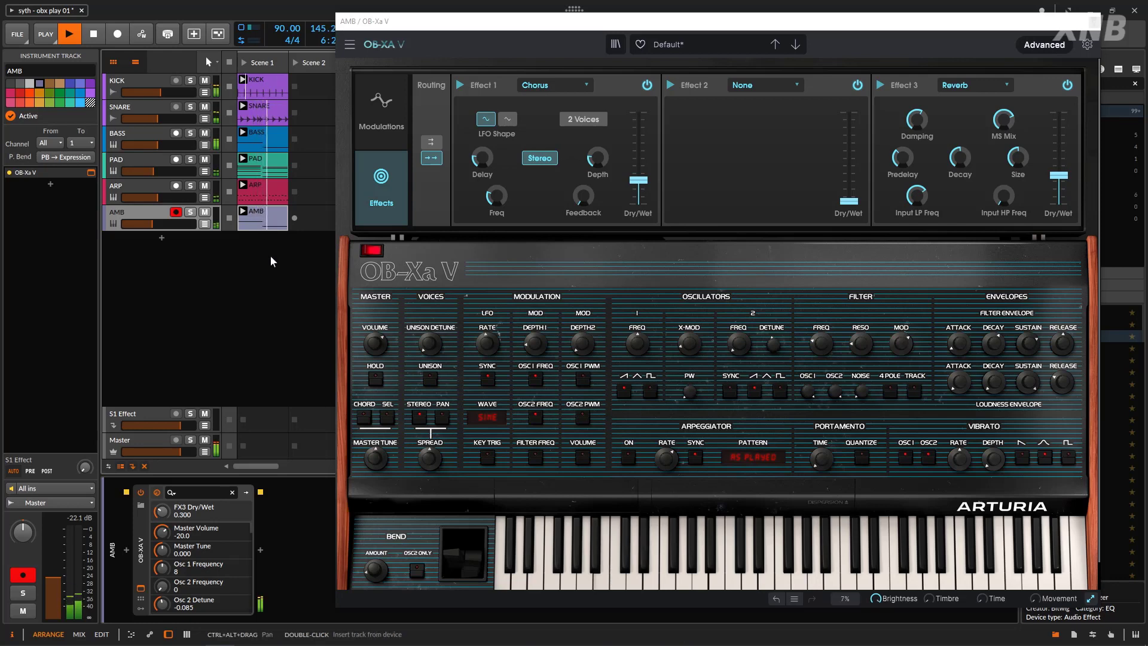
left_click(189, 213)
left_click(189, 215)
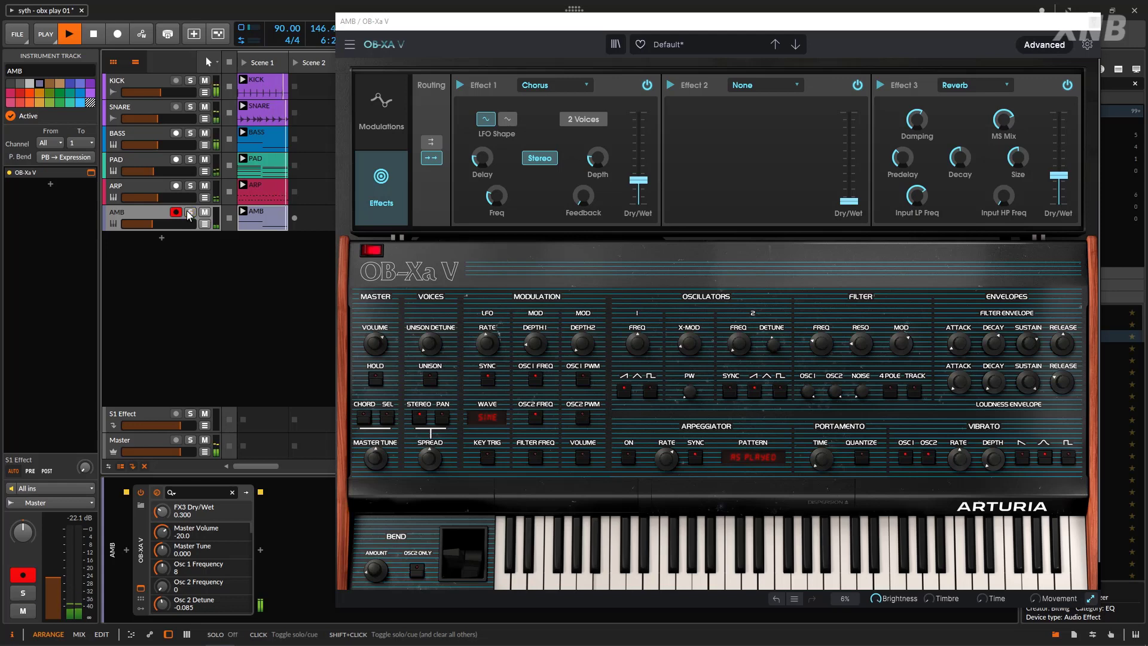
Close the synth window and copy the Kickstart device from the ARP track to the AMB track.
left_click(149, 187)
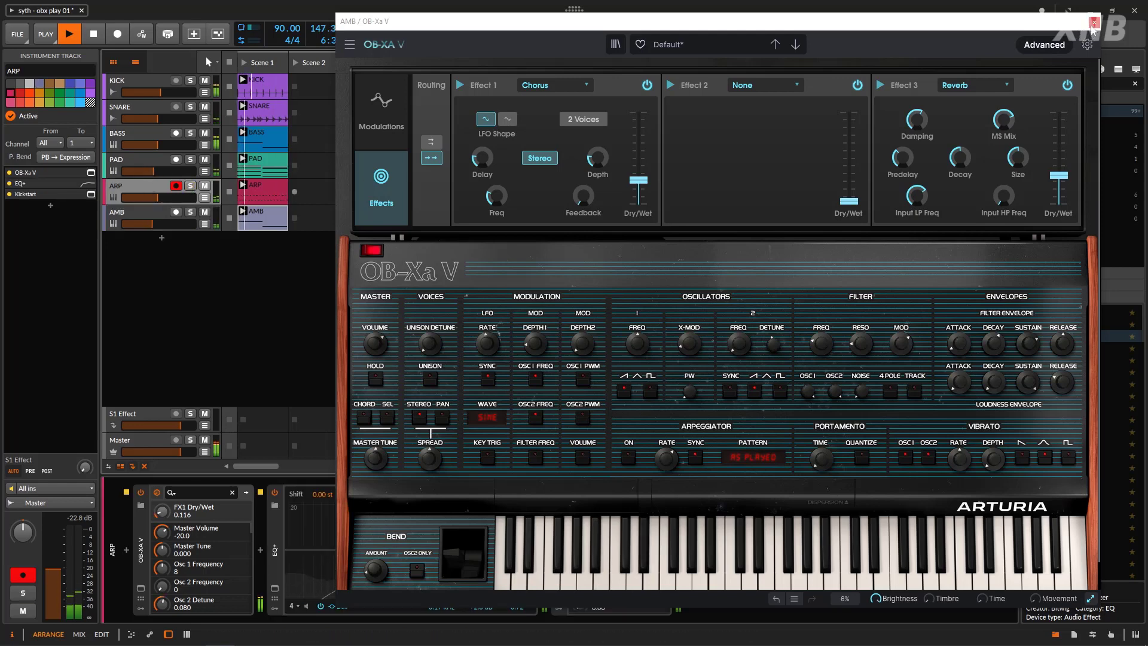
left_click(1095, 21)
left_click_drag(558, 557, 429, 557)
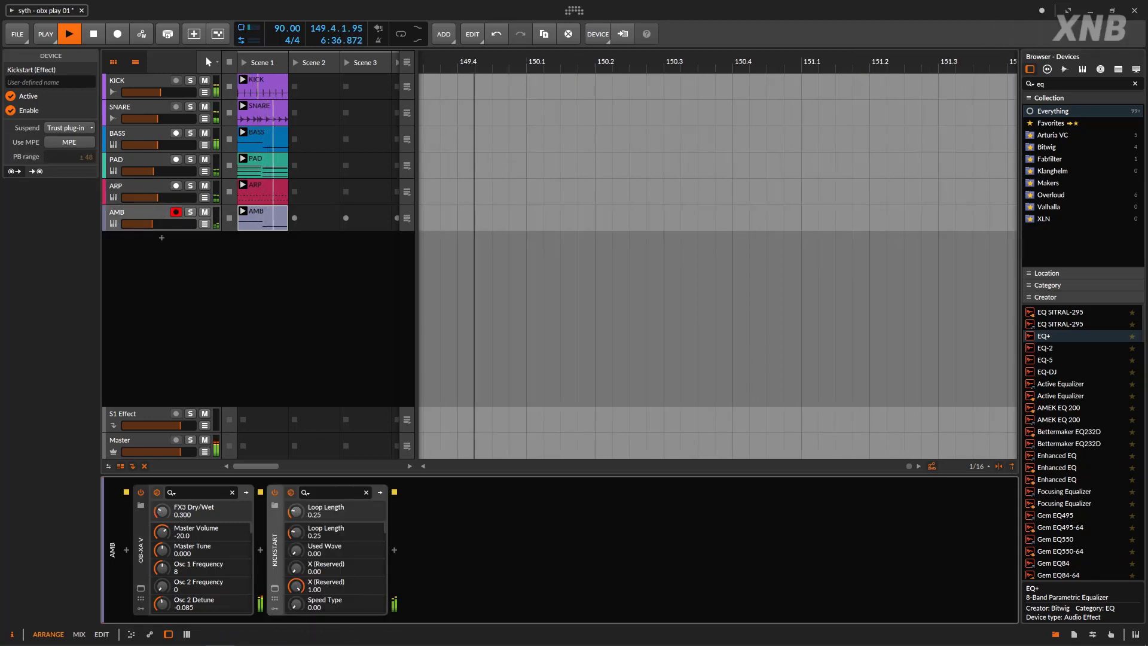
Compare the AMB track with Kickstart in solo and in the full mix, leaving it soloed.
left_click(190, 213)
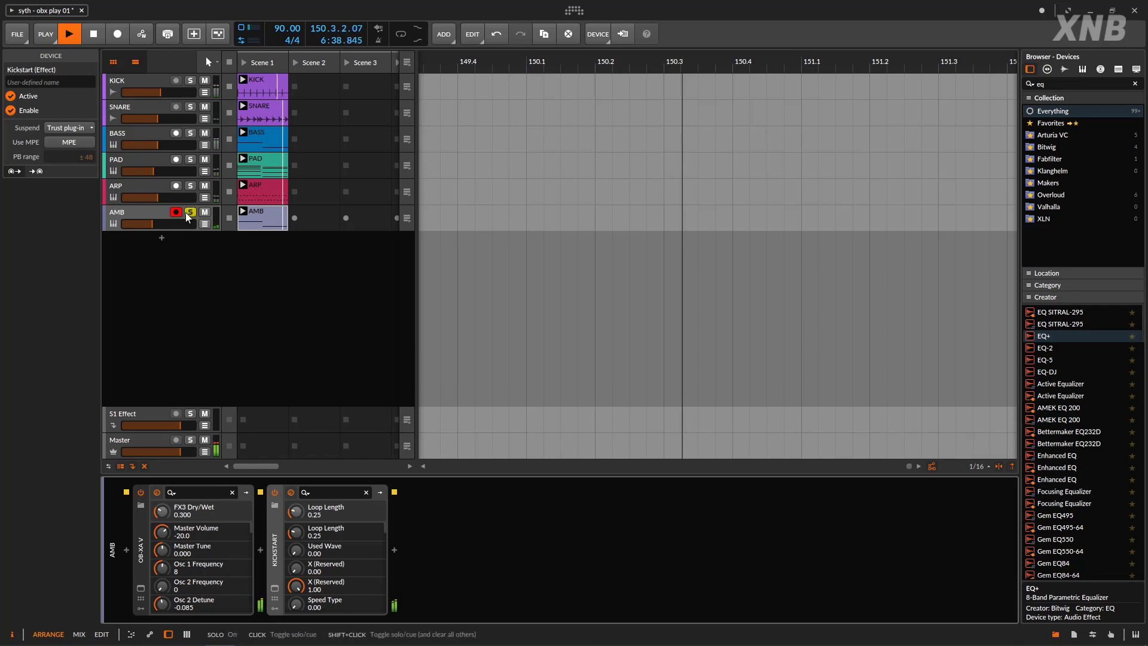
left_click(134, 213)
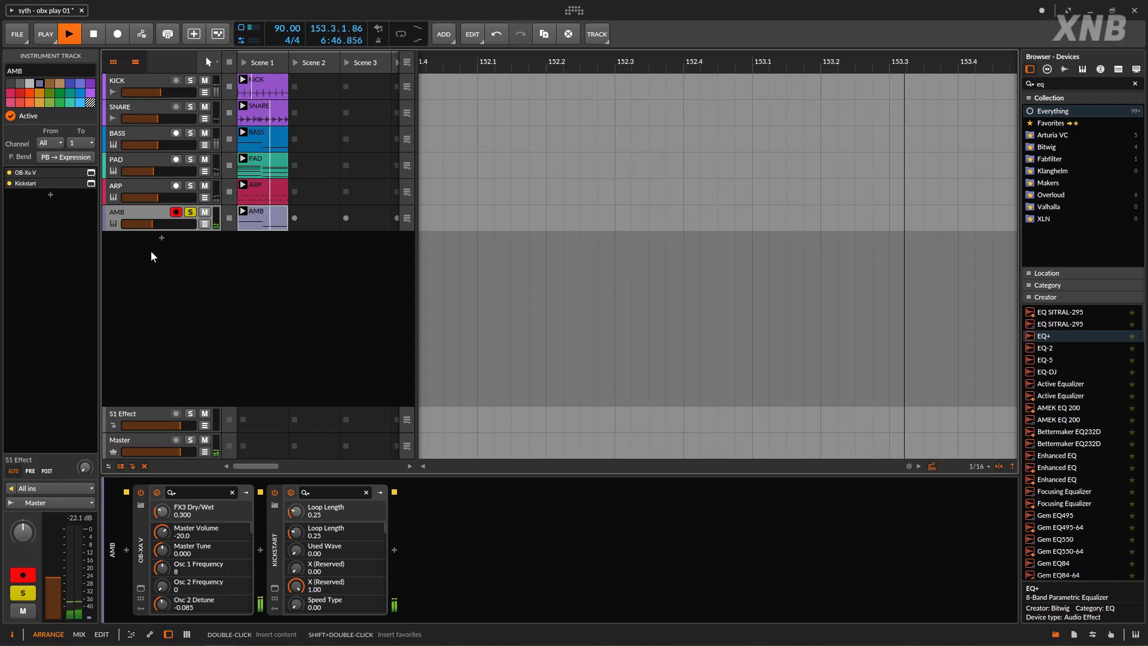
left_click(189, 213)
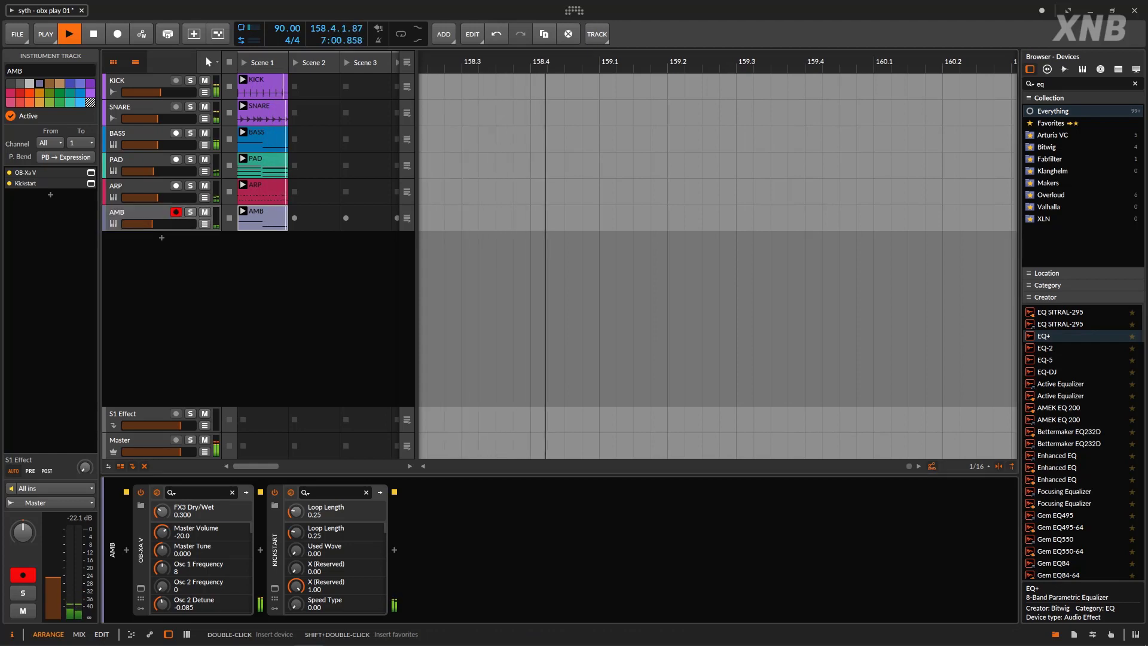
left_click(190, 214)
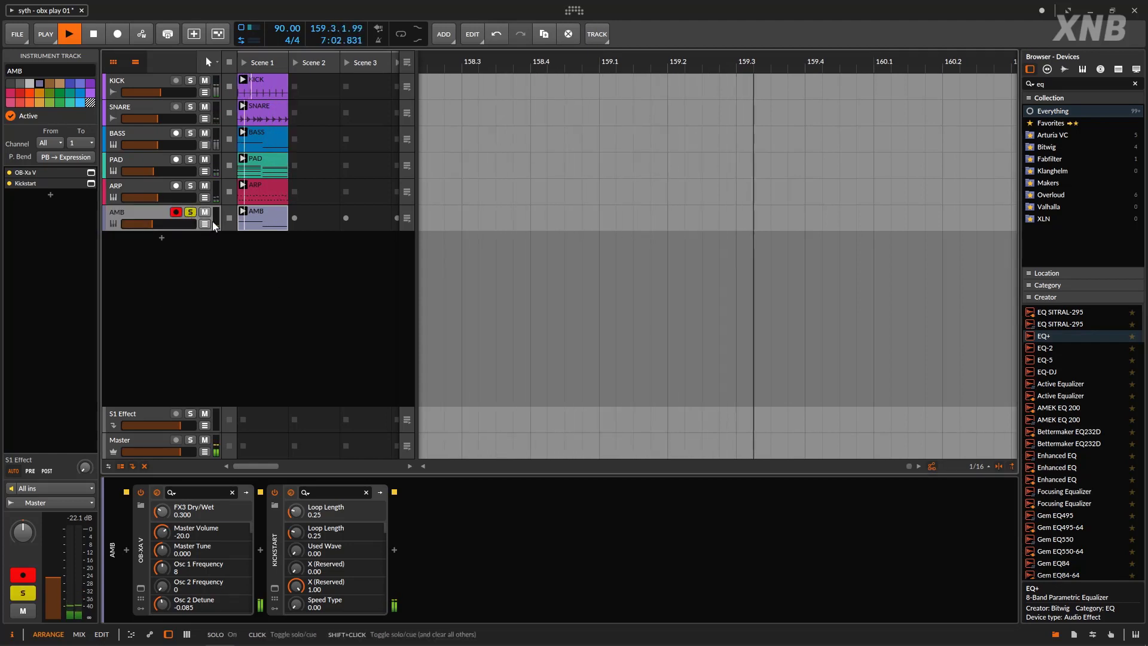
Insert an EQ+ between OB-Xa V and Kickstart on the AMB track and add bell points at about 102 and 110 Hz.
left_click(1072, 339)
left_click_drag(1074, 344, 349, 547)
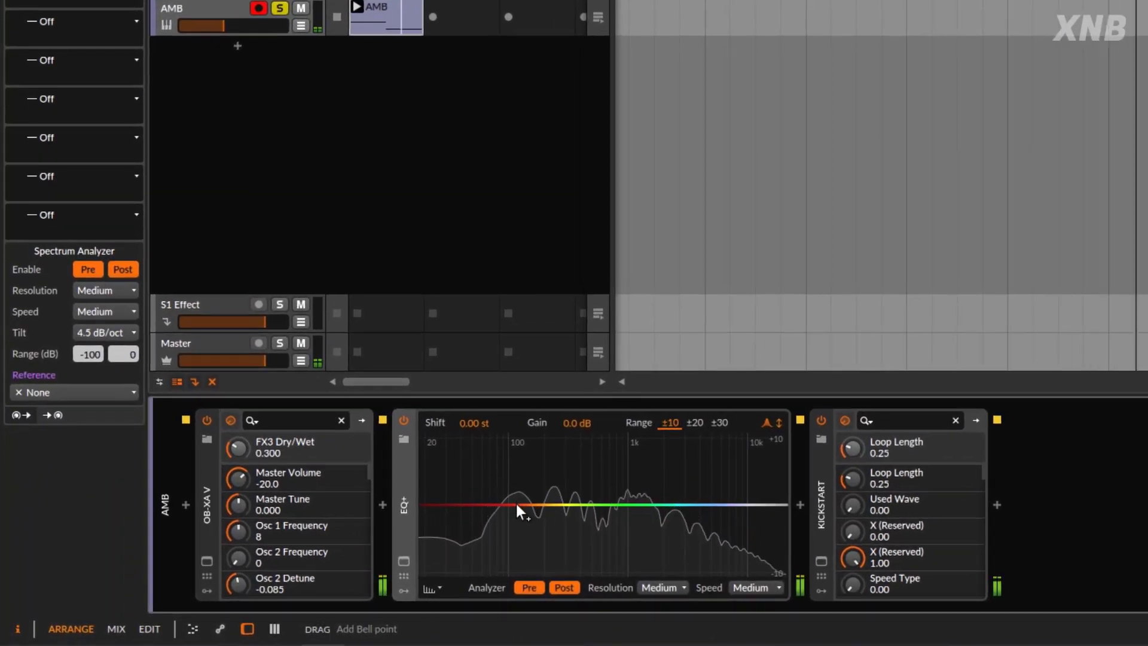
double_click(515, 498)
left_click_drag(516, 497, 509, 505)
double_click(513, 502)
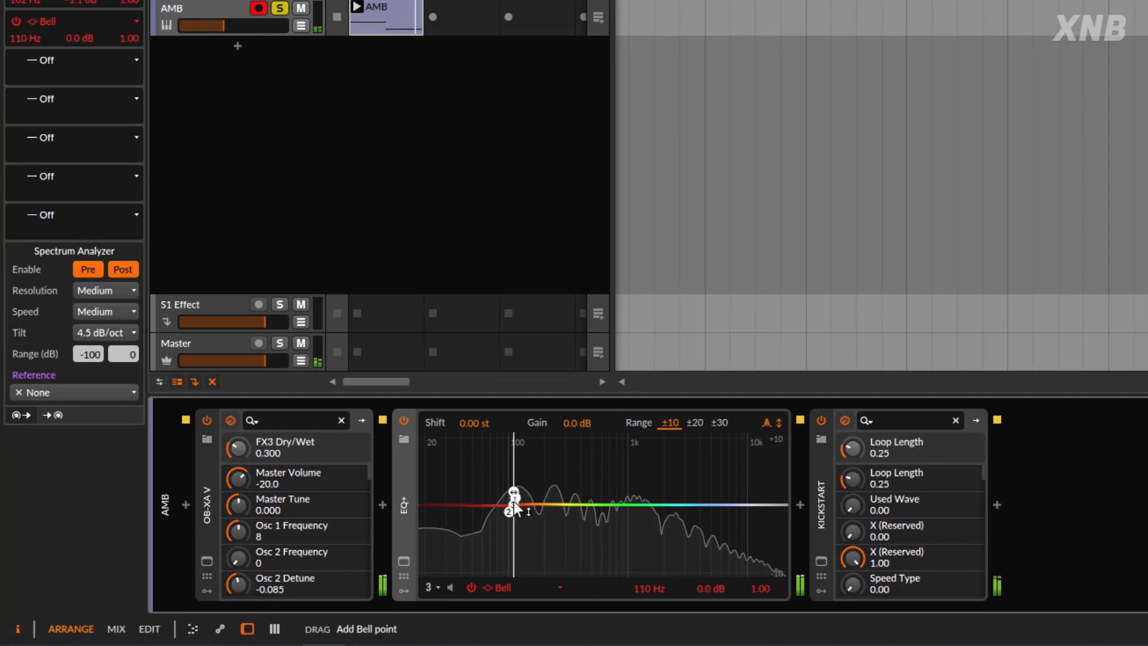
double_click(516, 498)
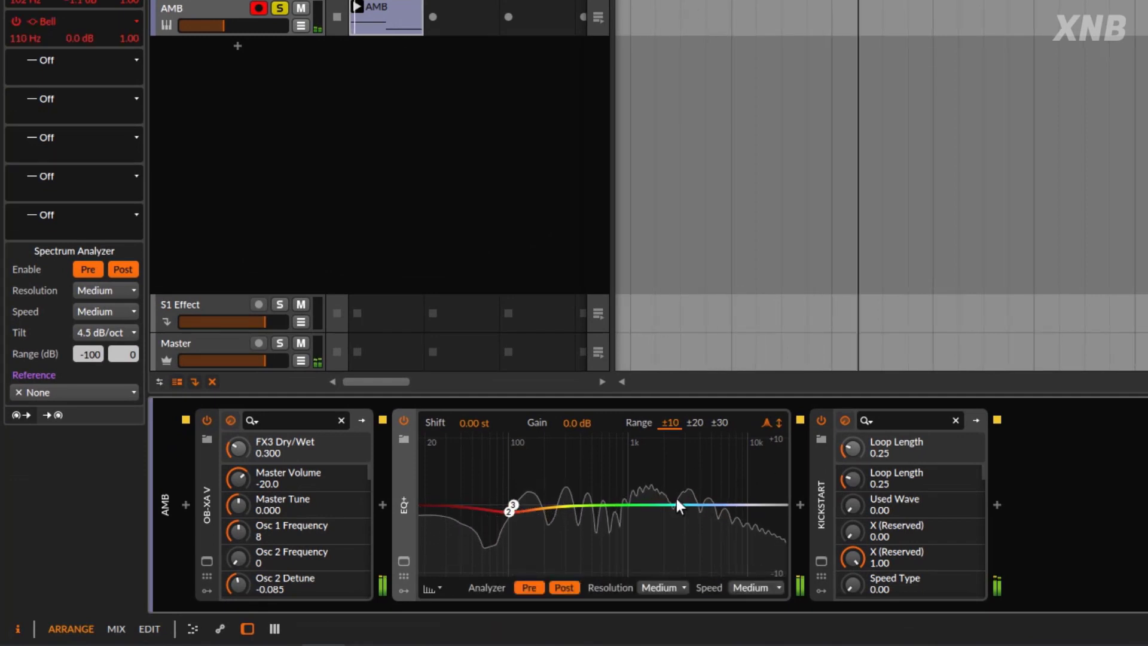
Change band 2 of the AMB track's EQ+ to a Low-cut 4 filter with a 24 dB/oct slope.
left_click(507, 508)
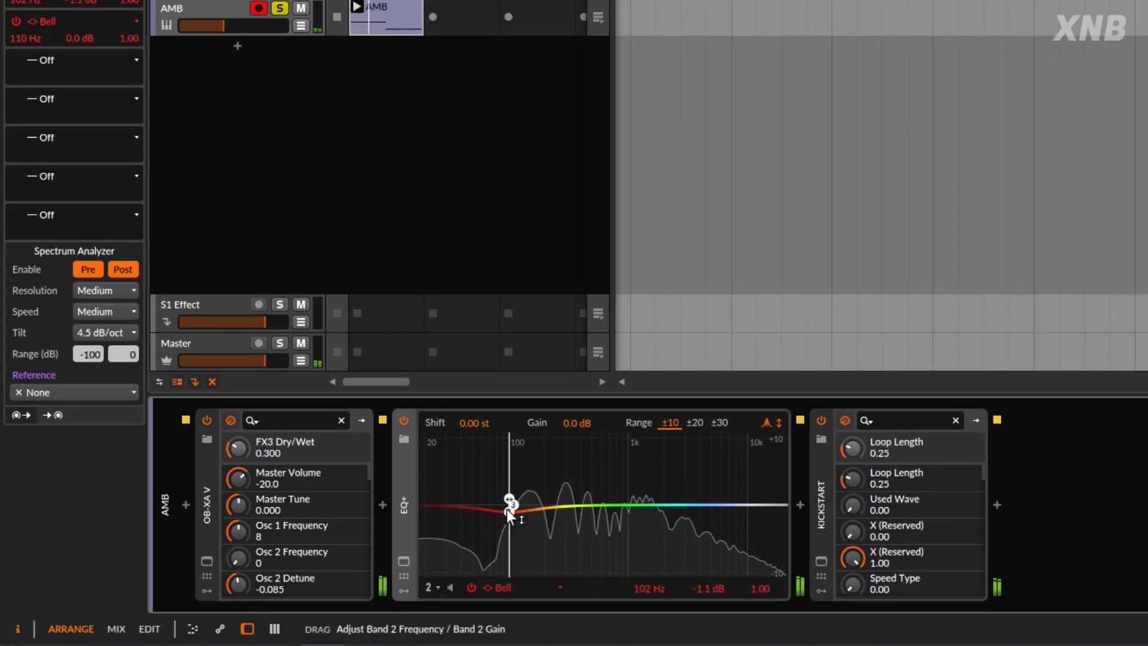
left_click(508, 584)
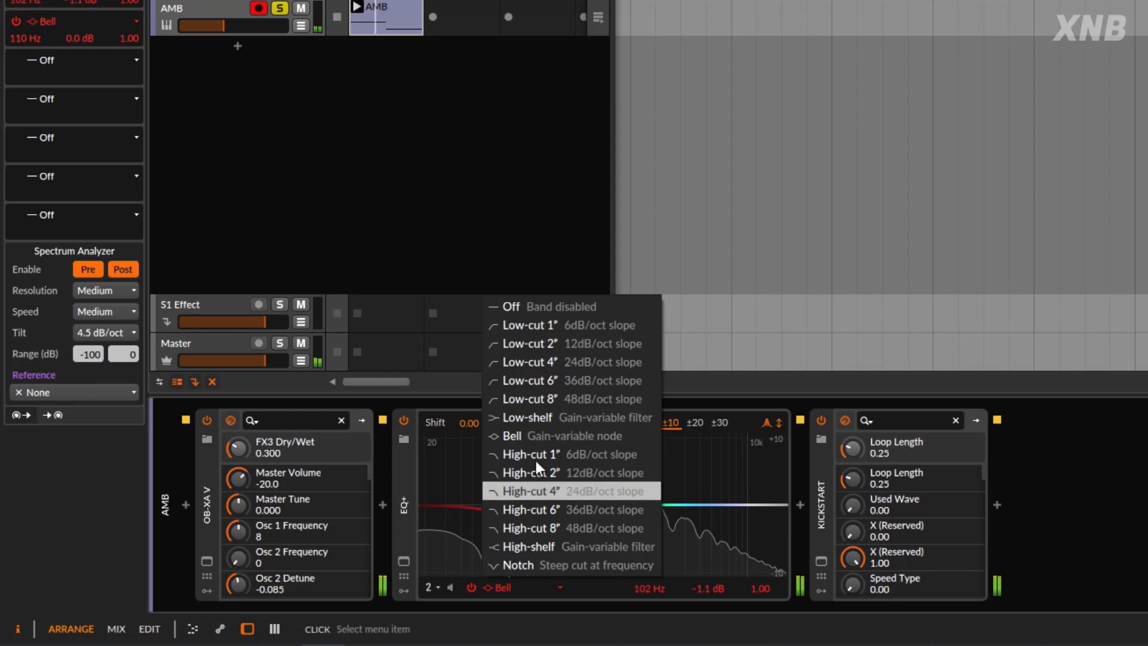
left_click(555, 361)
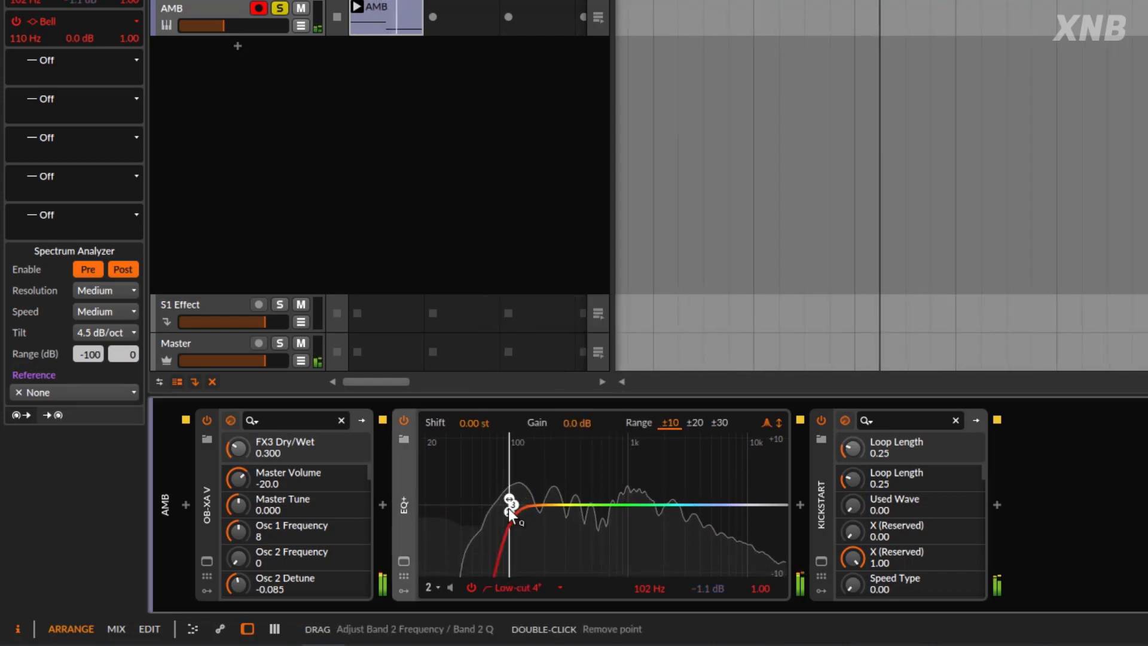
Set the EQ+ low-cut to 78 Hz, with bell bands of -2.1 dB at 262 Hz and +2.4 dB at 3.46 kHz.
left_click_drag(509, 508, 559, 519)
double_click(561, 504)
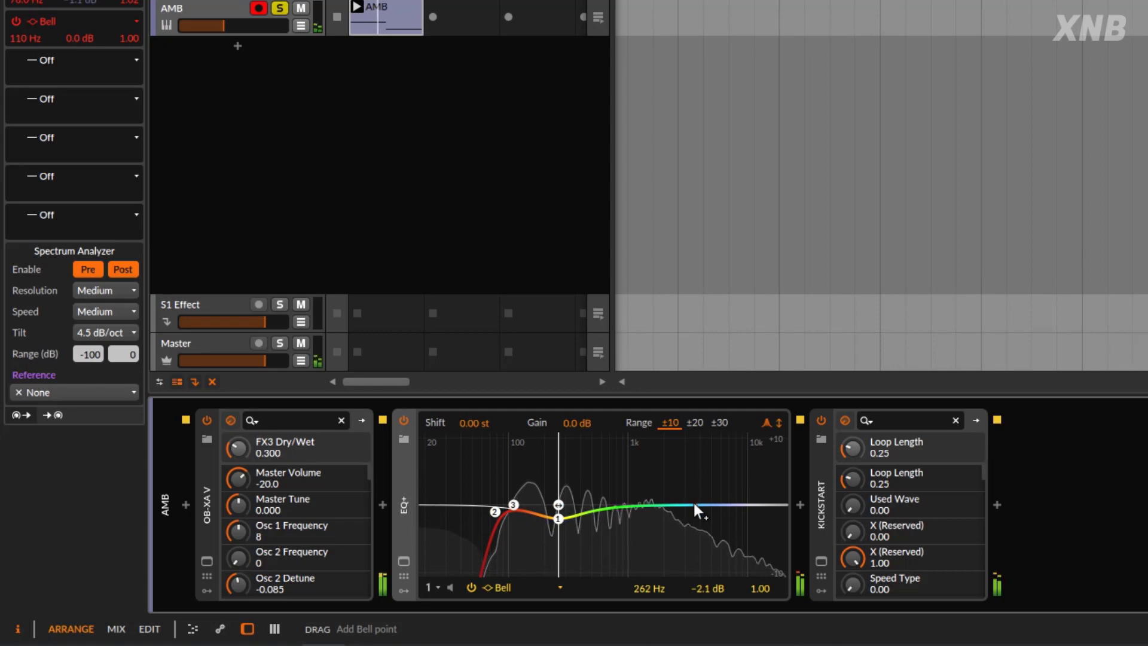
left_click_drag(700, 512, 691, 482)
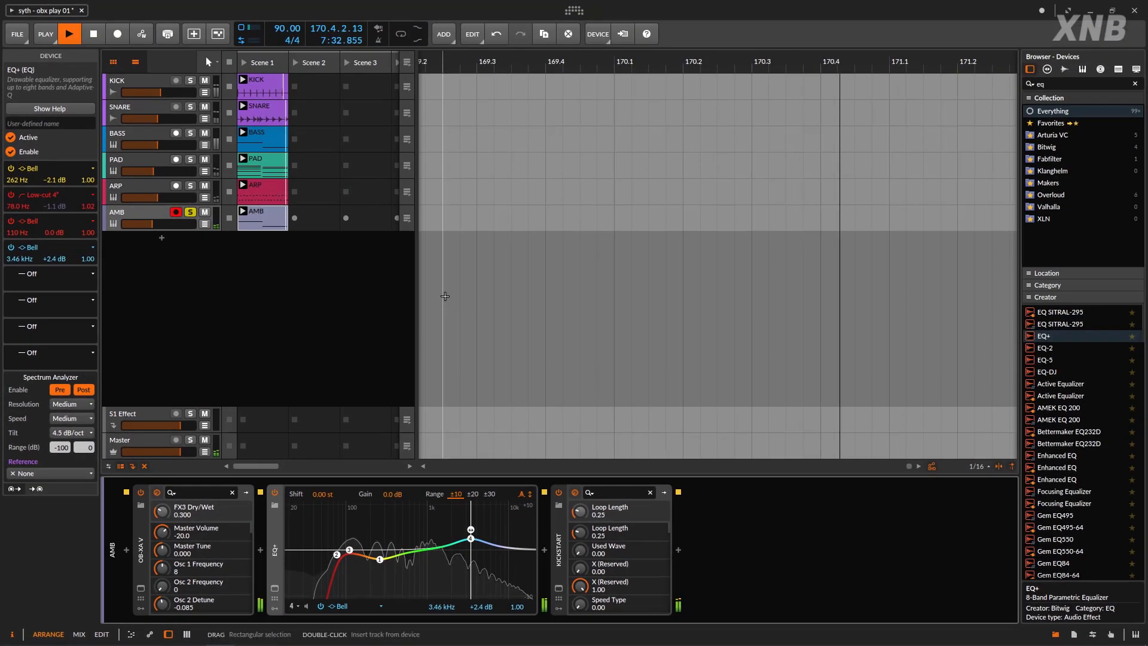
Set the AMB track's Kickstart mix to 87%, compare the track in solo and in the full mix, and close the plug-in window.
left_click(559, 589)
left_click_drag(476, 327, 475, 310)
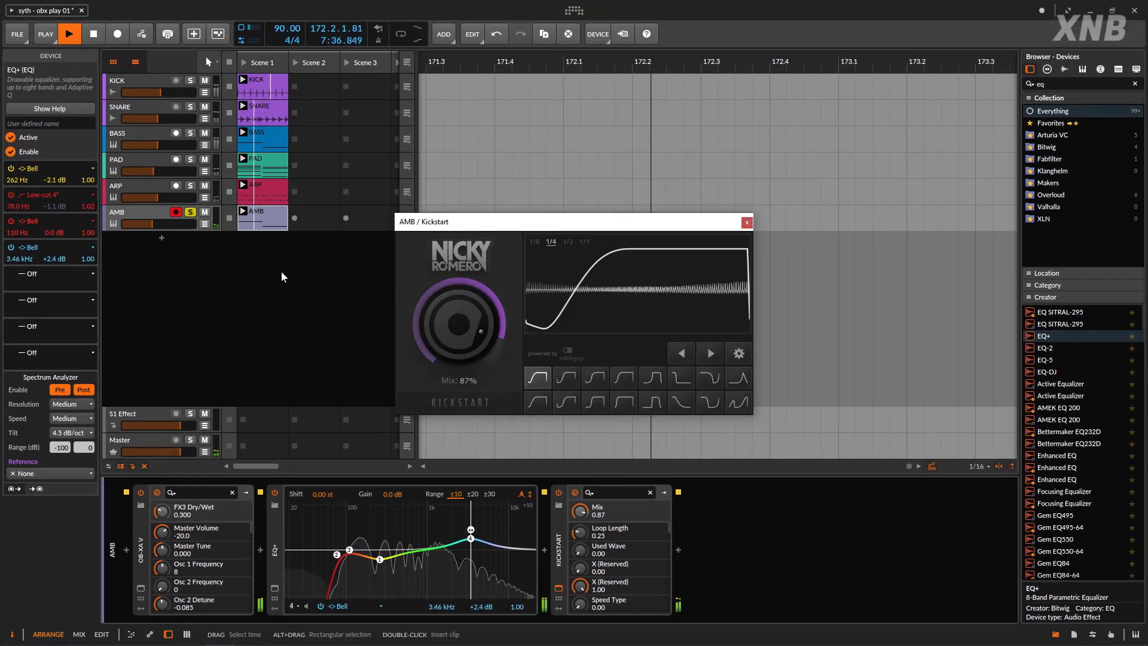
left_click(191, 211)
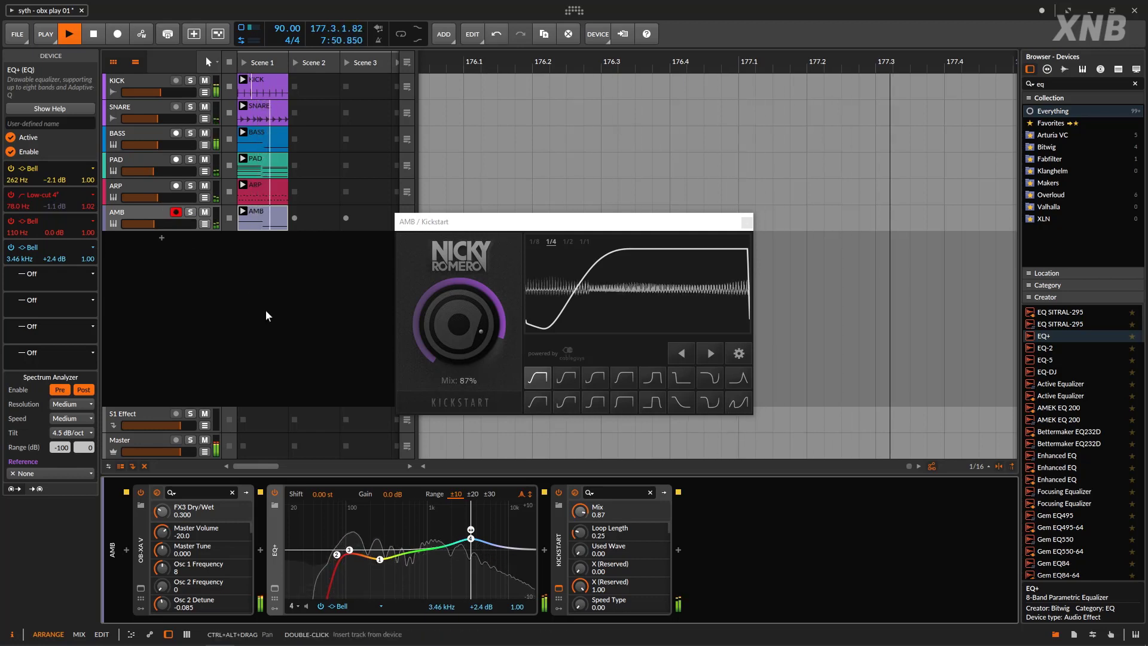
left_click(190, 212)
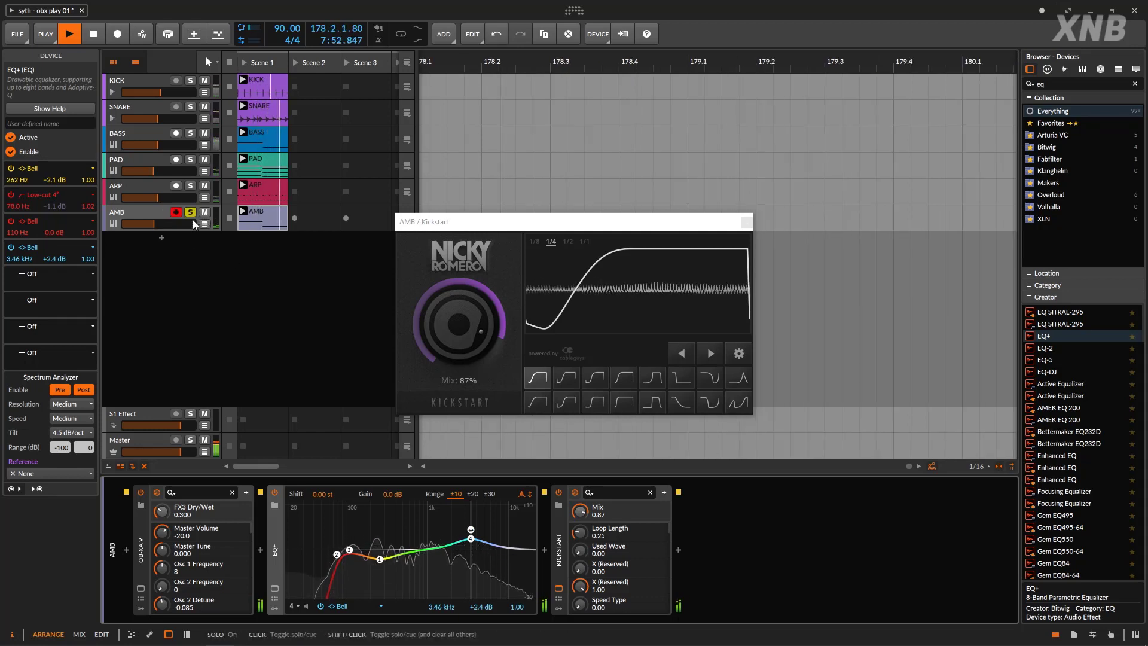
left_click(747, 222)
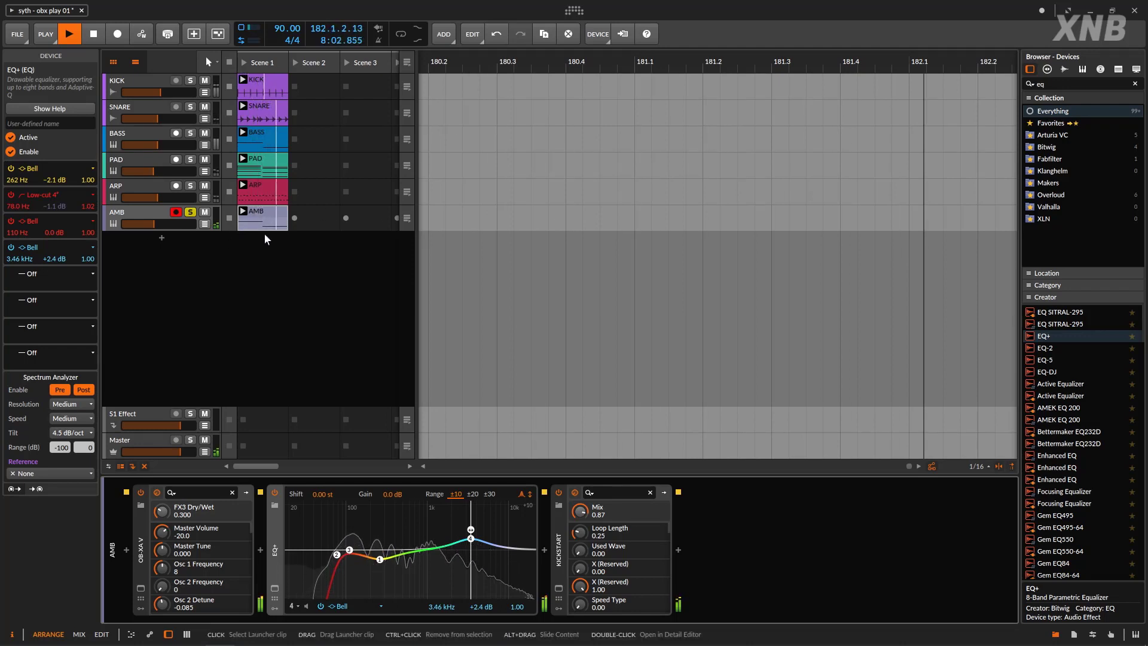
Unsolo the AMB track to hear the full mix, stop playback and select the AMB track.
left_click(191, 210)
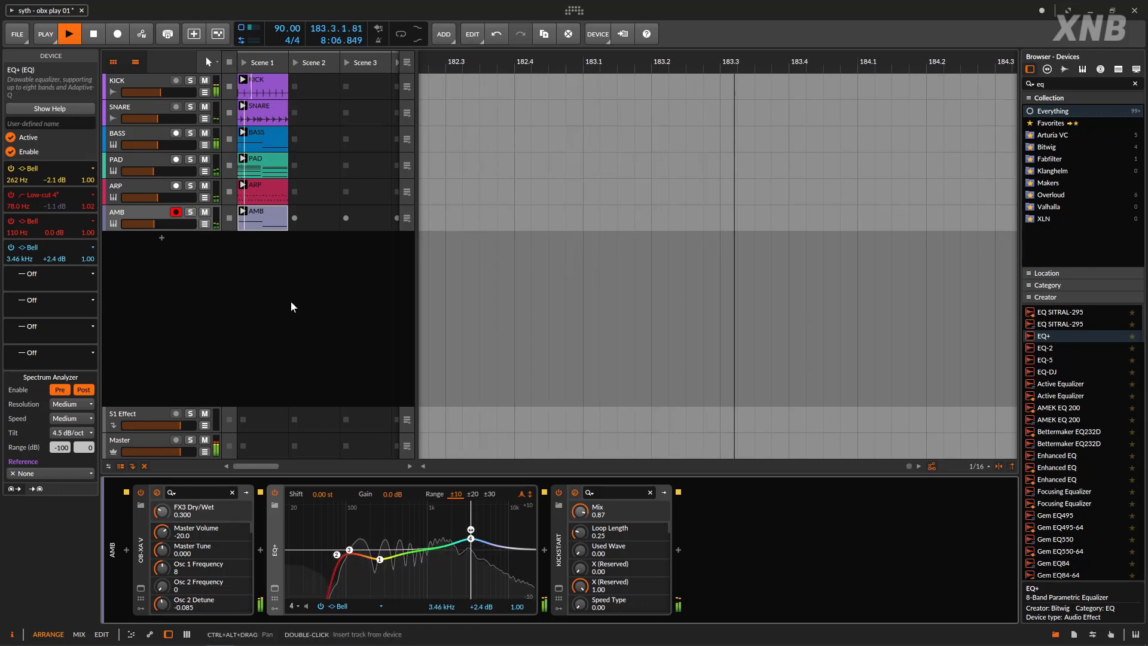
left_click(94, 34)
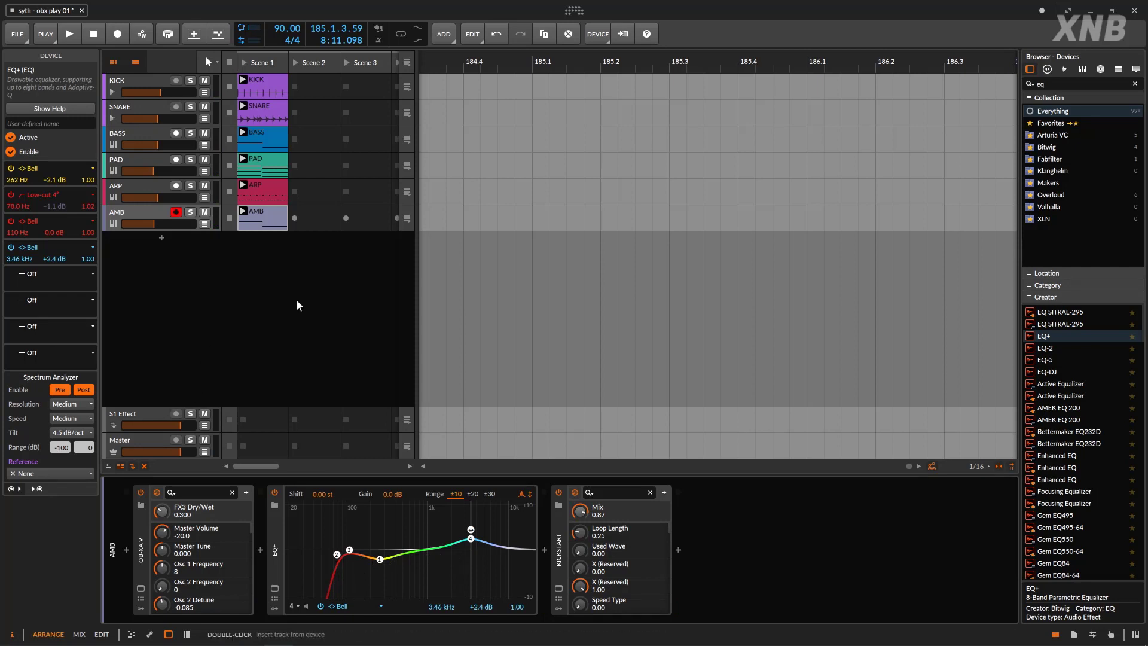
left_click(241, 310)
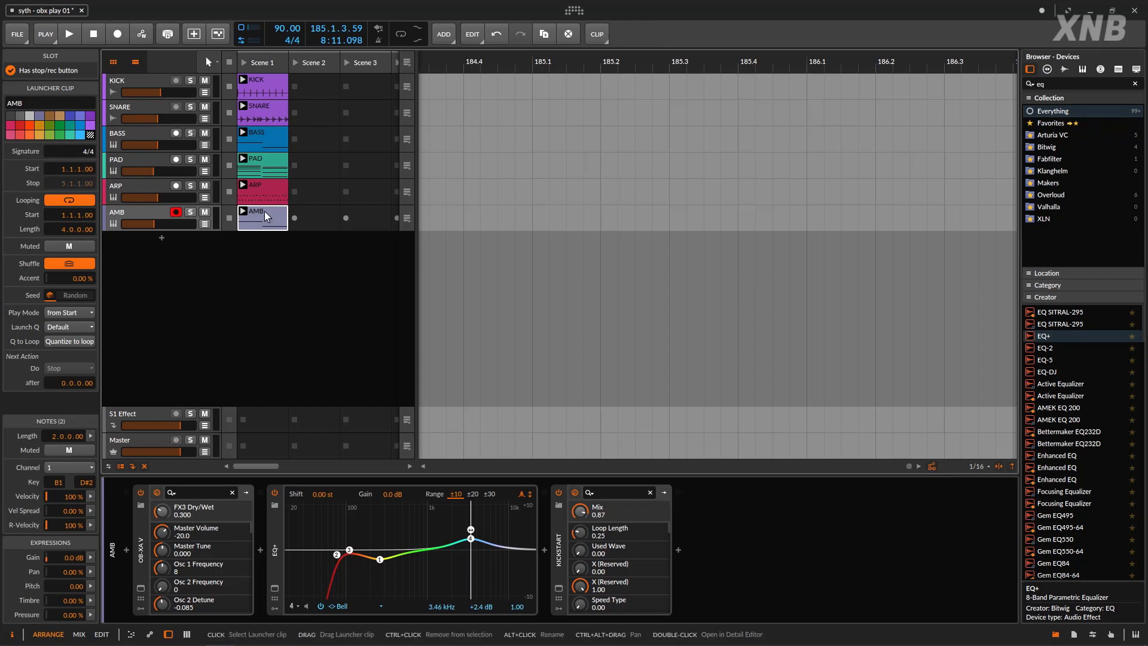
left_click(144, 214)
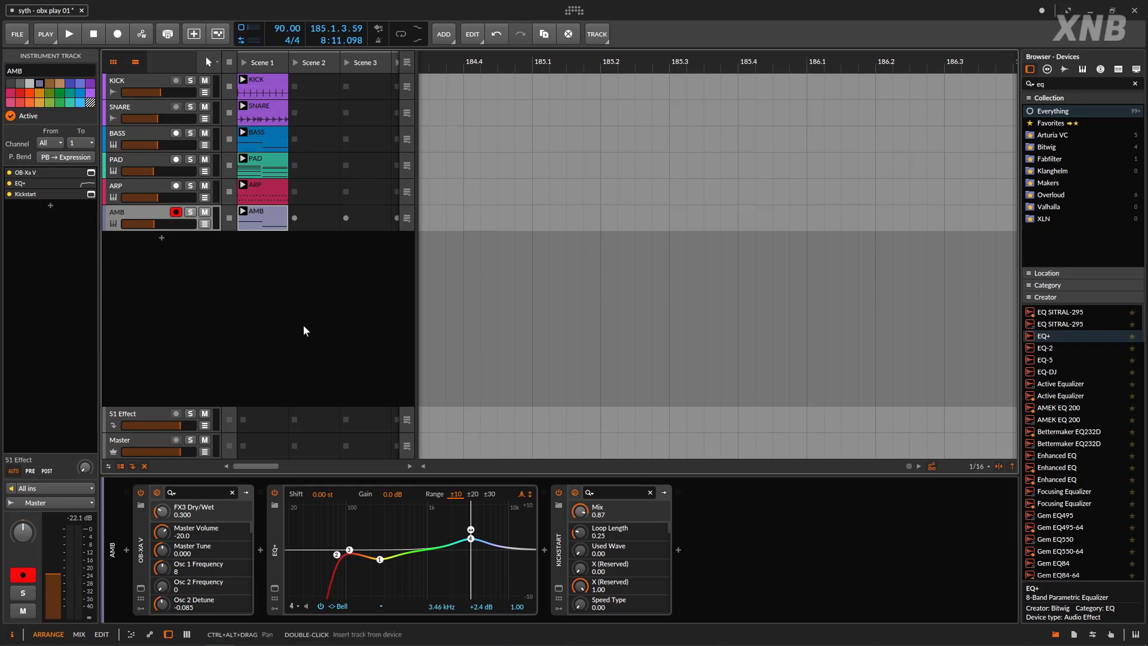
Review the device chains of the BASS, PAD, AMB and ARP tracks.
left_click(147, 134)
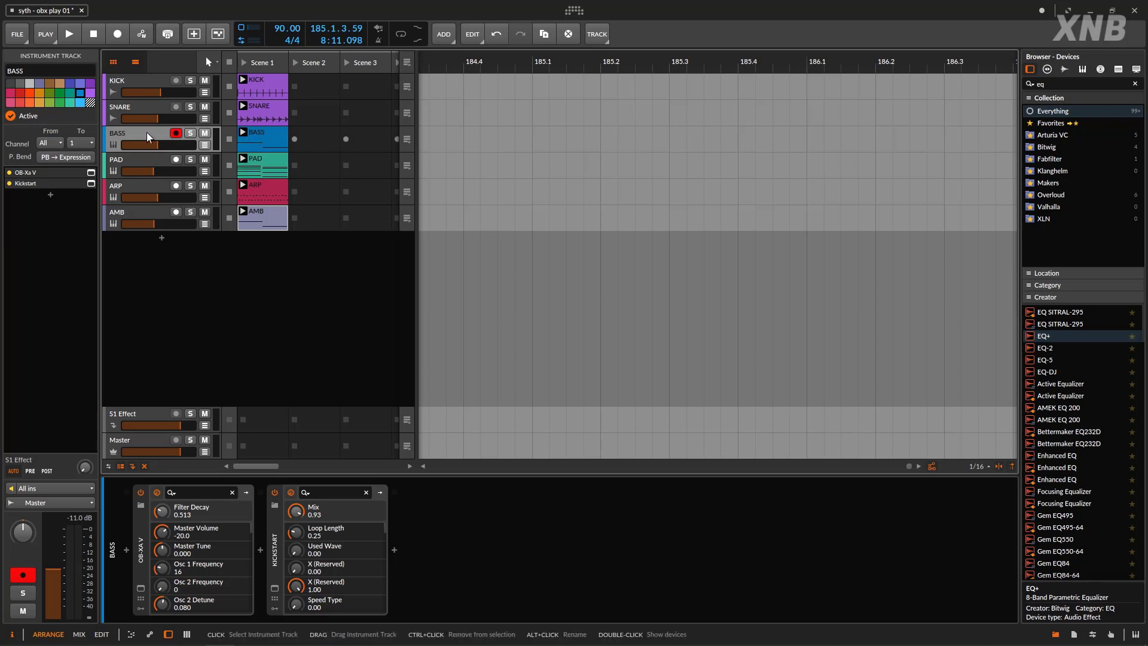
left_click(151, 167)
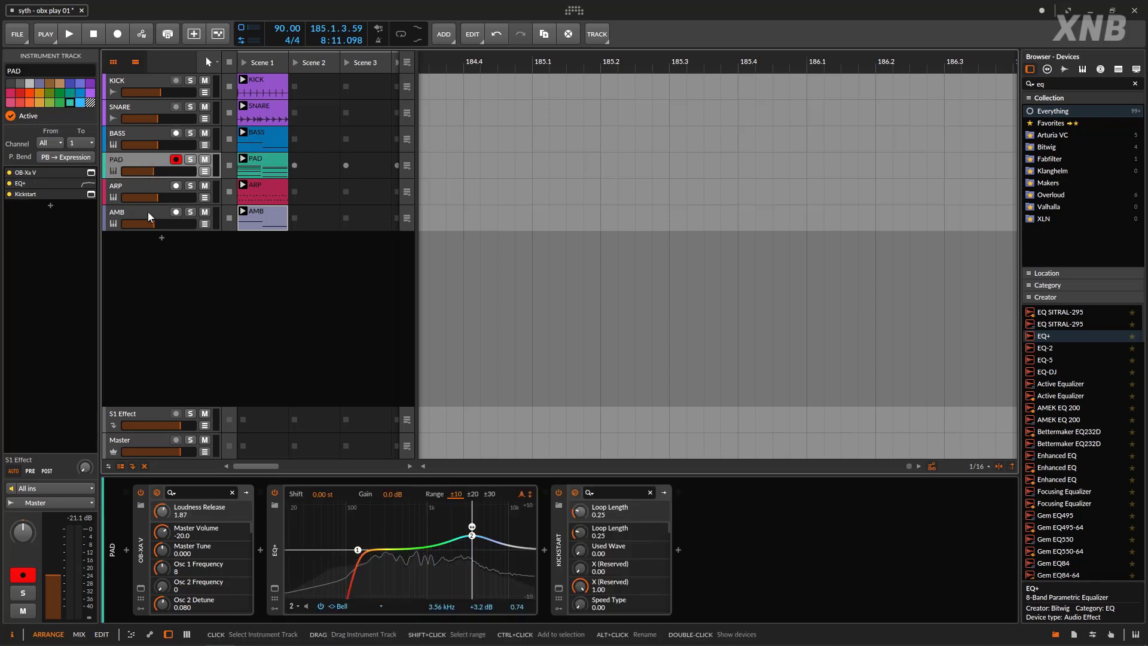
left_click(149, 212)
left_click(145, 188)
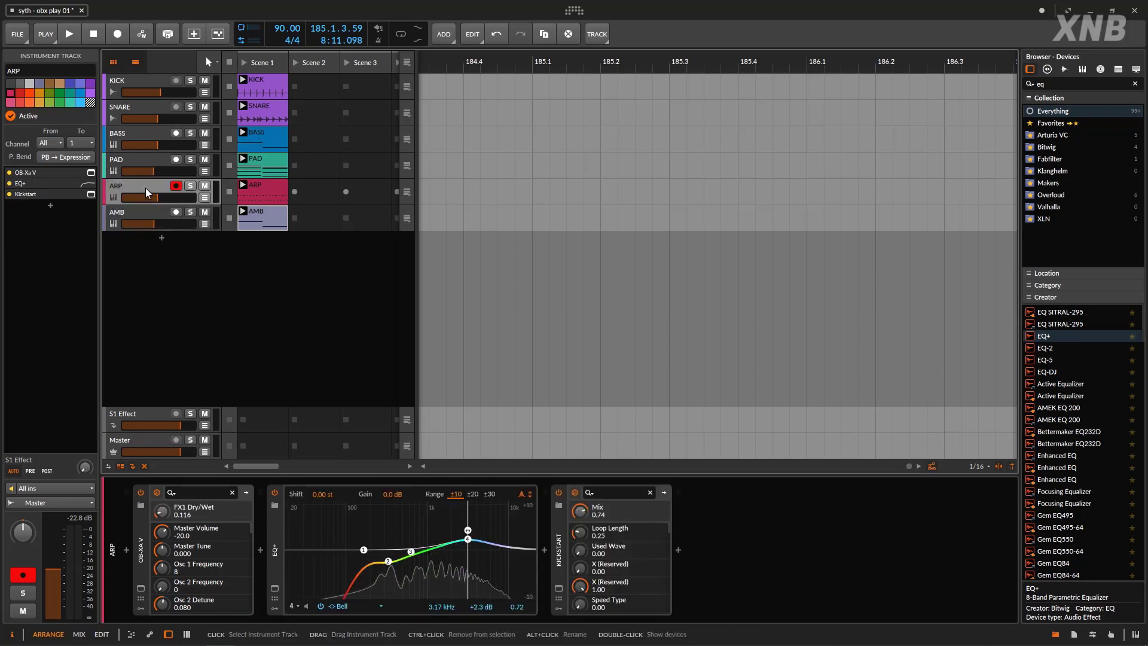
Disarm recording on the ARP track and return the playhead to the start of the arrangement.
left_click(177, 186)
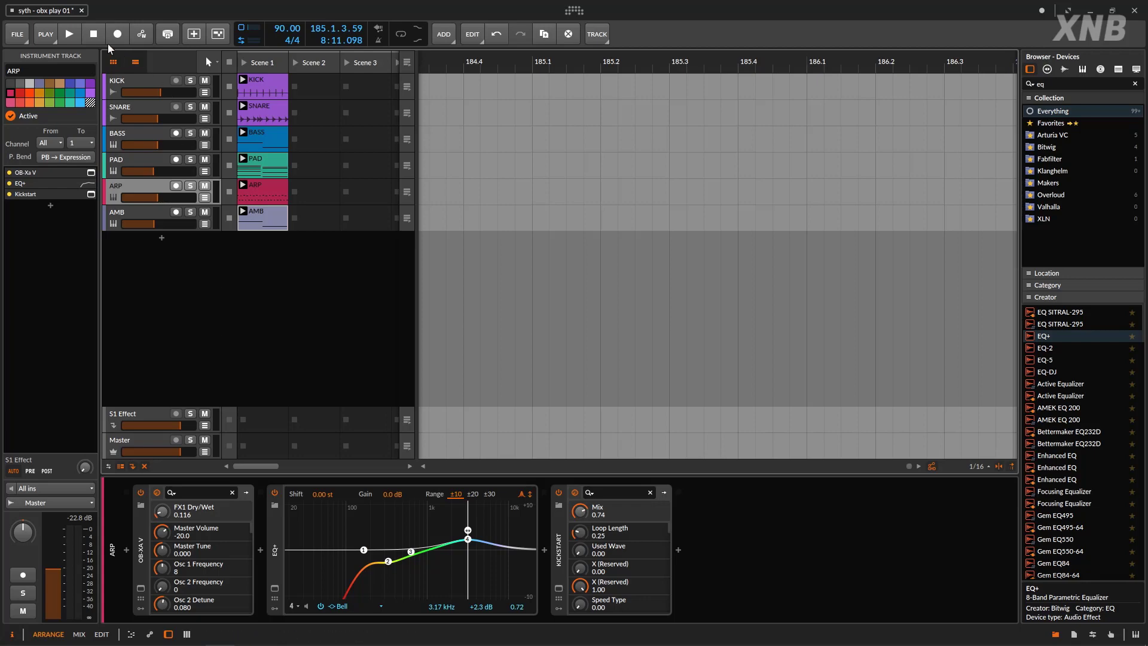
left_click(93, 34)
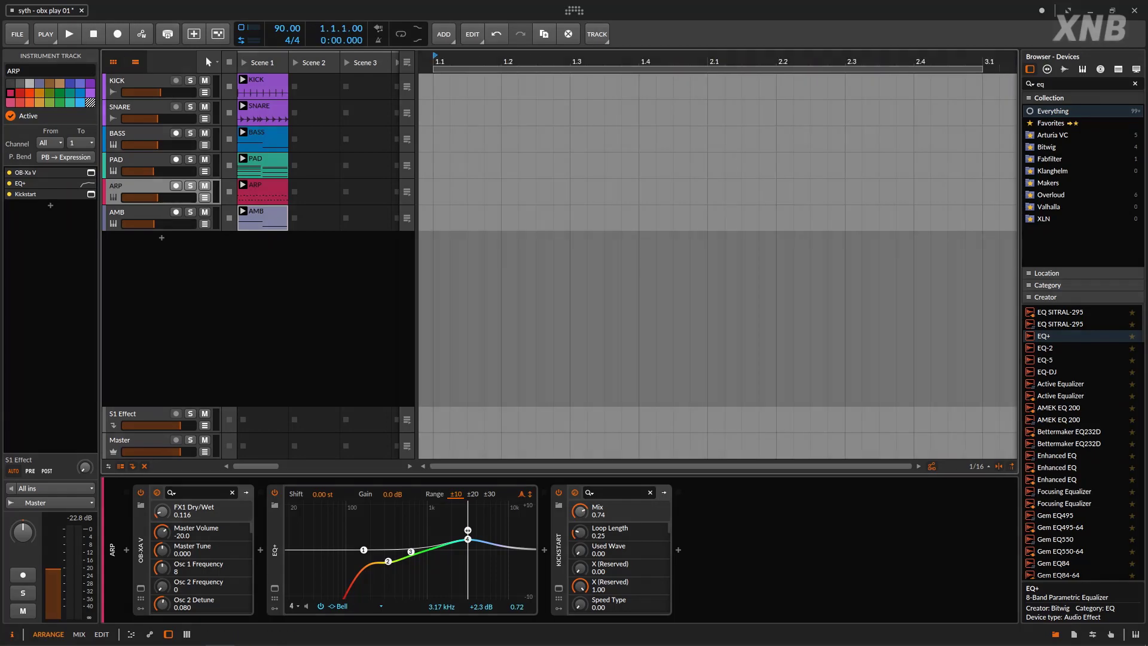